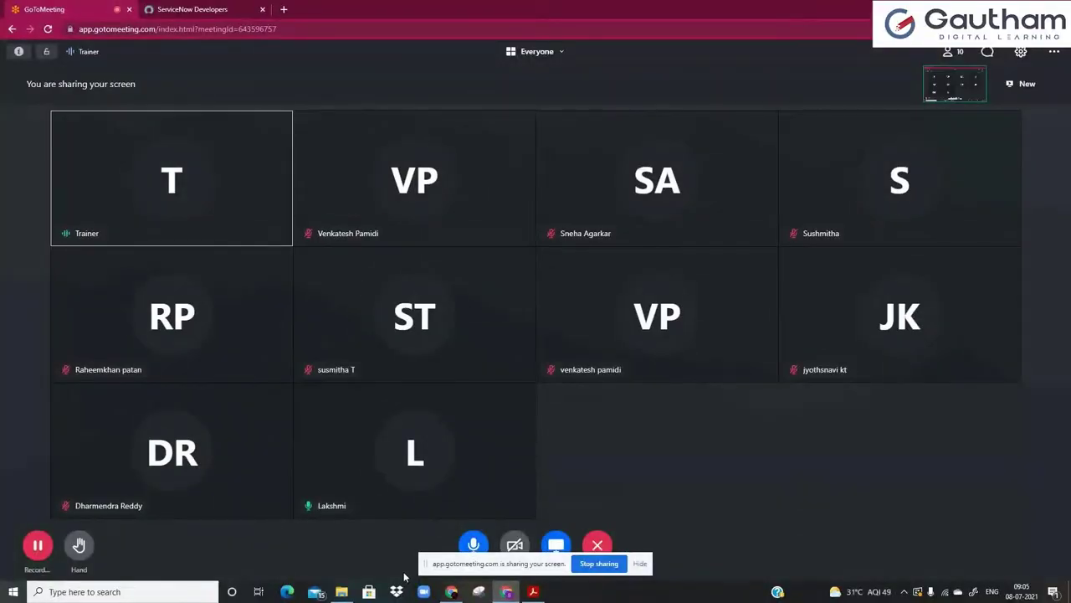
Step: Switch to the ServiceNow Developers browser tab beside the GoToMeeting tab
left_click(236, 9)
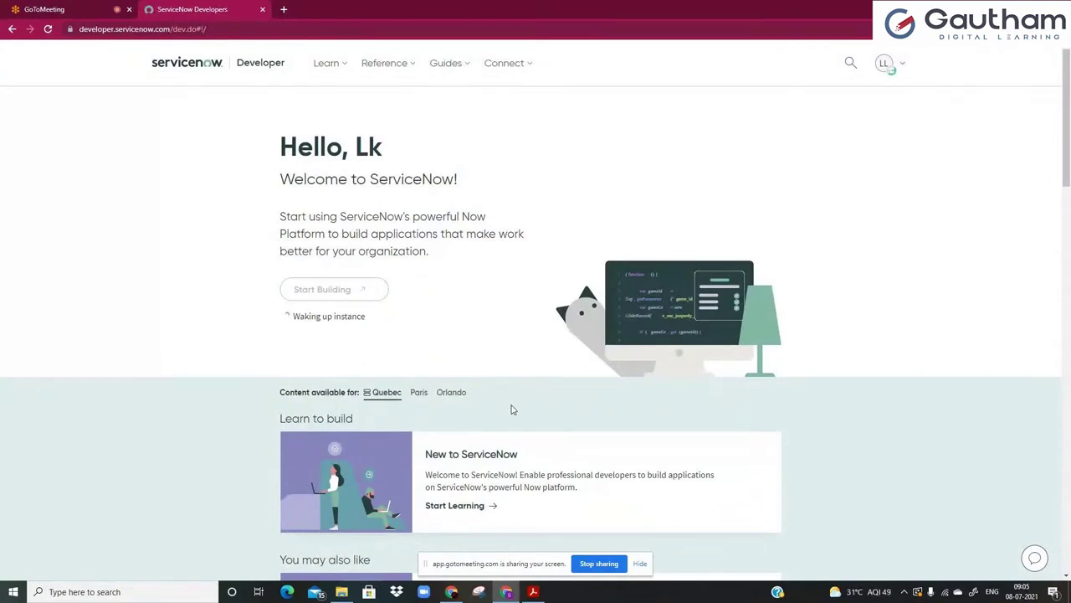
Step: Bring the Service Now LIVE First Edition.pdf forward in Acrobat Reader from the taskbar
mouse_move(534, 594)
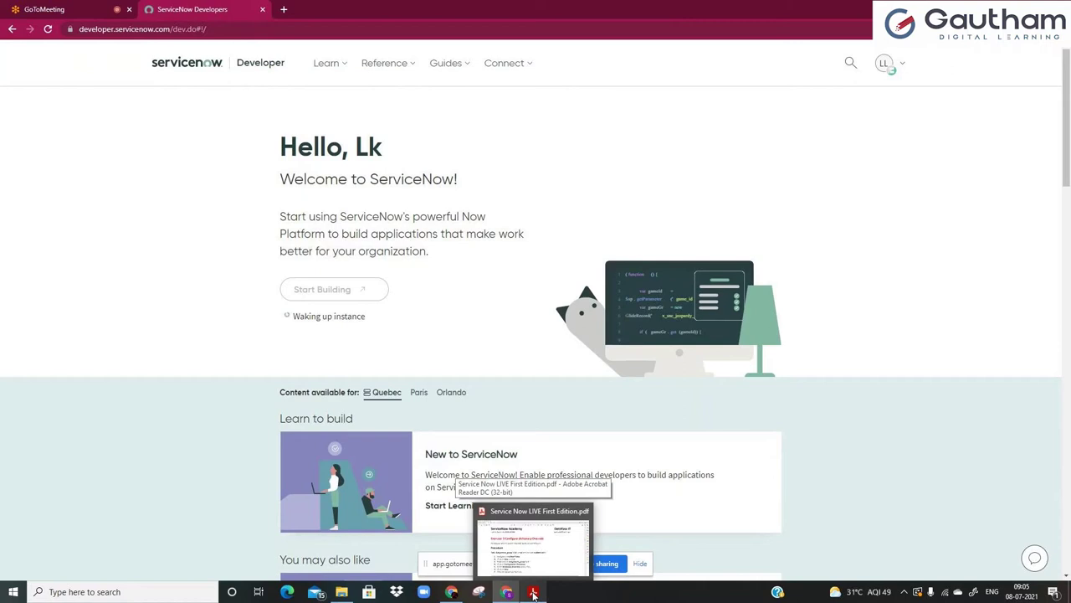
left_click(534, 592)
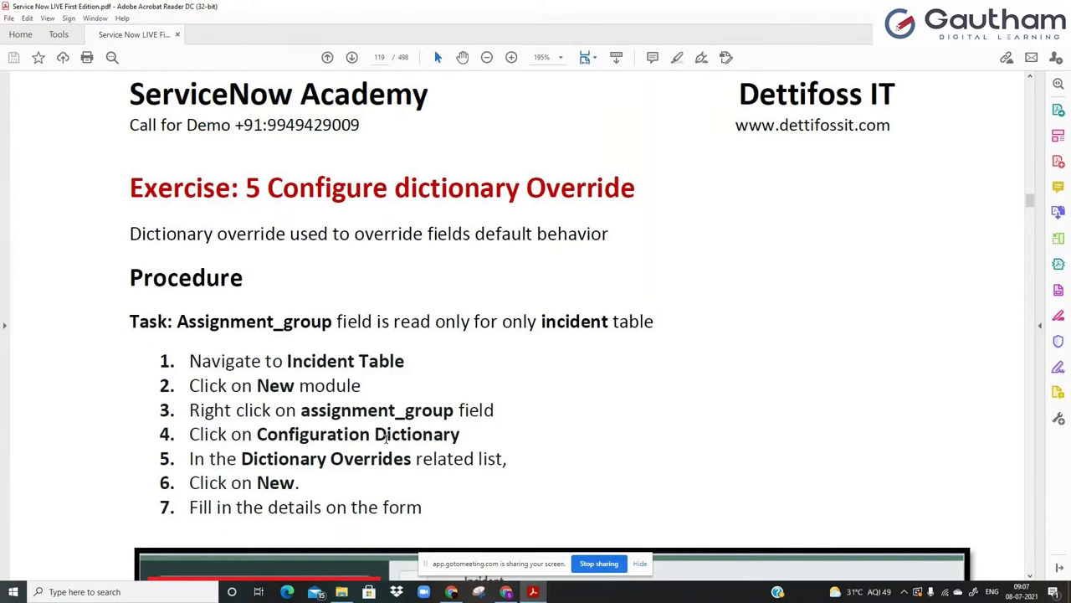
Step: Scroll back to the Dictionary overrides section on page 118 of the PDF
scroll(386, 437, "up", 5)
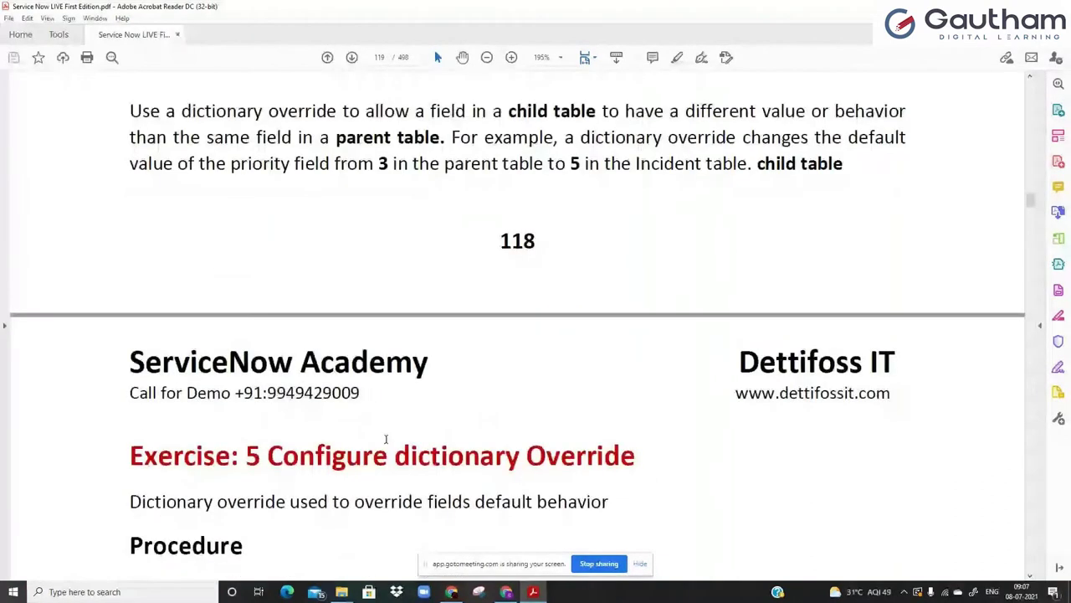
scroll(386, 439, "up", 1)
scroll(386, 438, "up", 20)
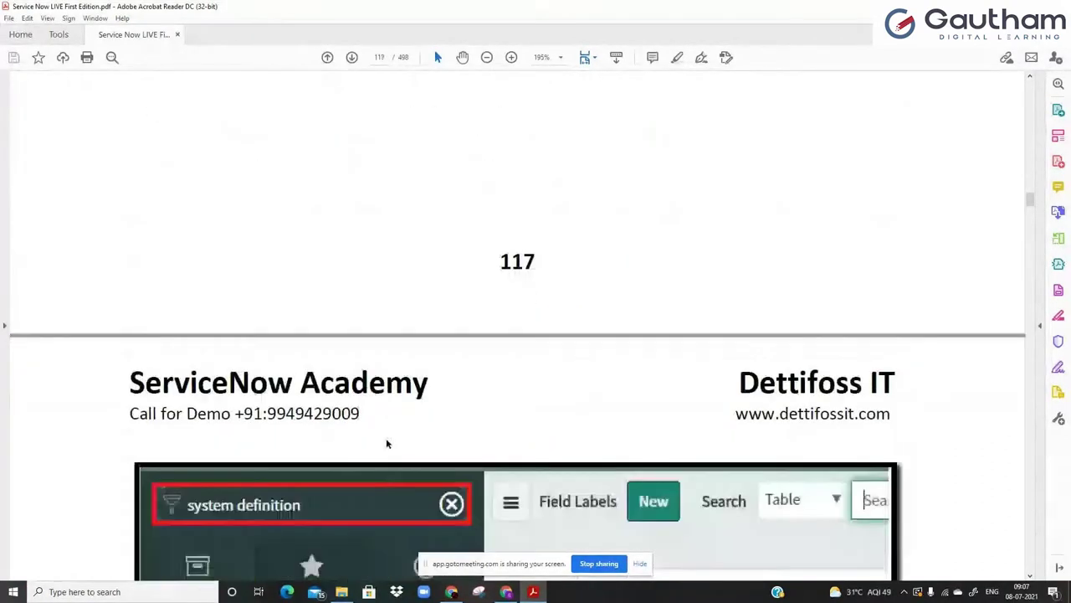
scroll(386, 438, "up", 1)
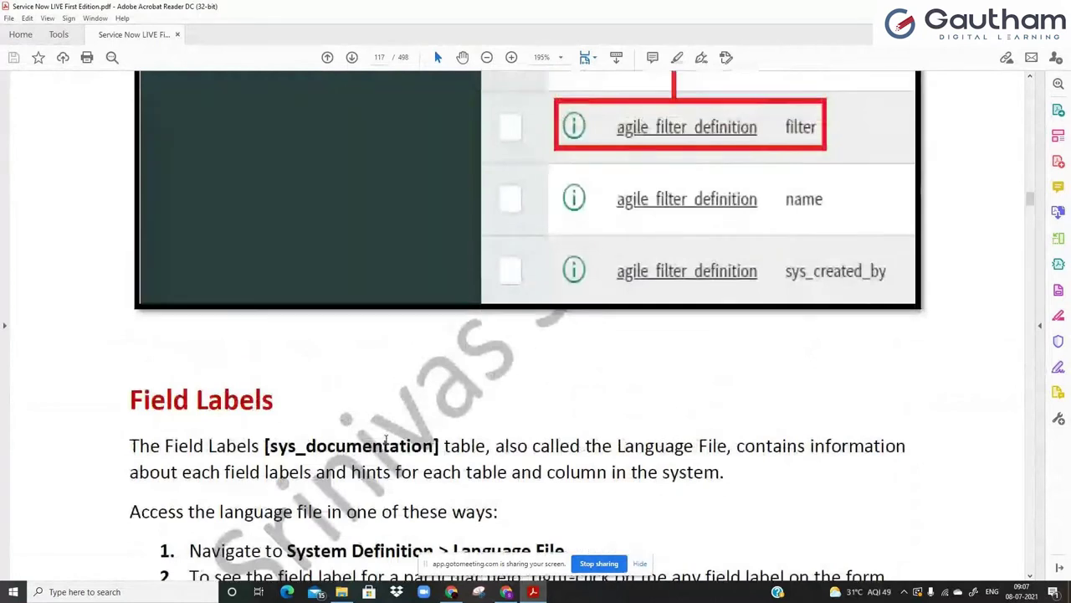
scroll(385, 439, "up", 1)
scroll(386, 439, "down", 15)
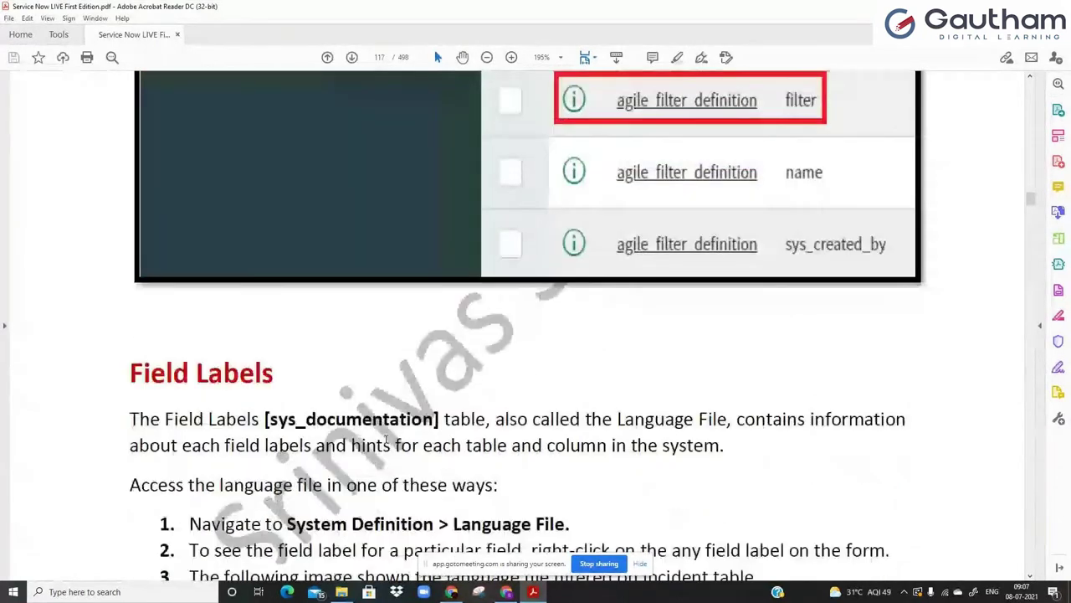
scroll(386, 438, "down", 9)
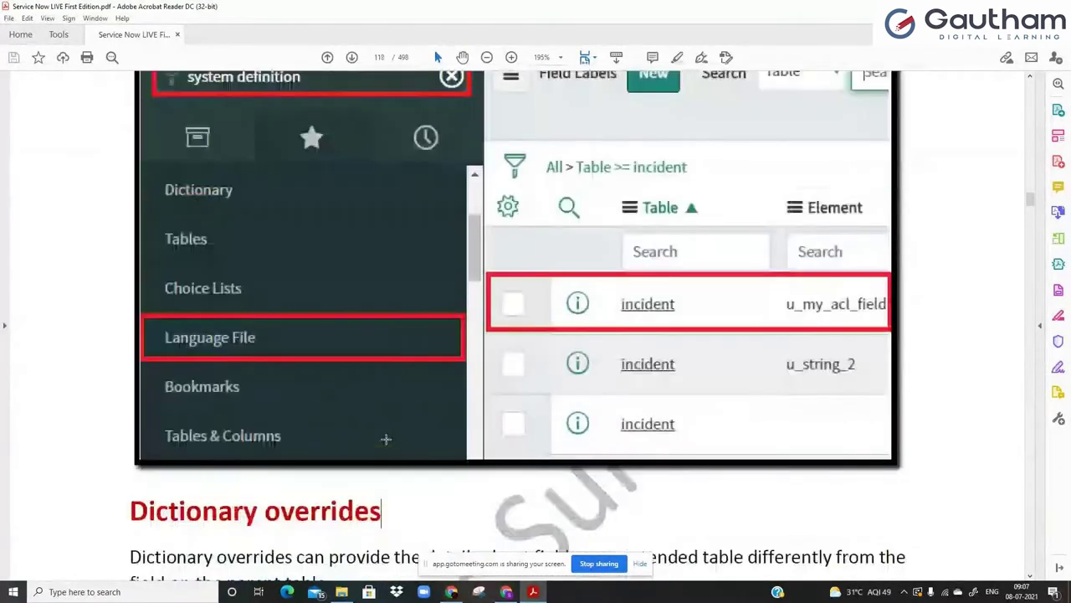
scroll(386, 439, "down", 14)
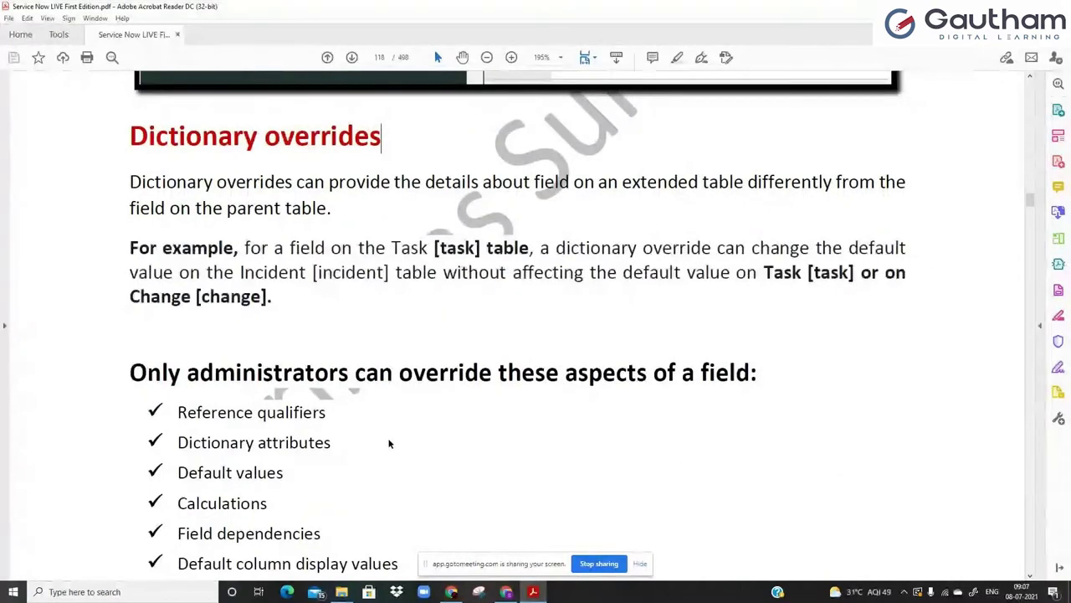
scroll(387, 435, "down", 3)
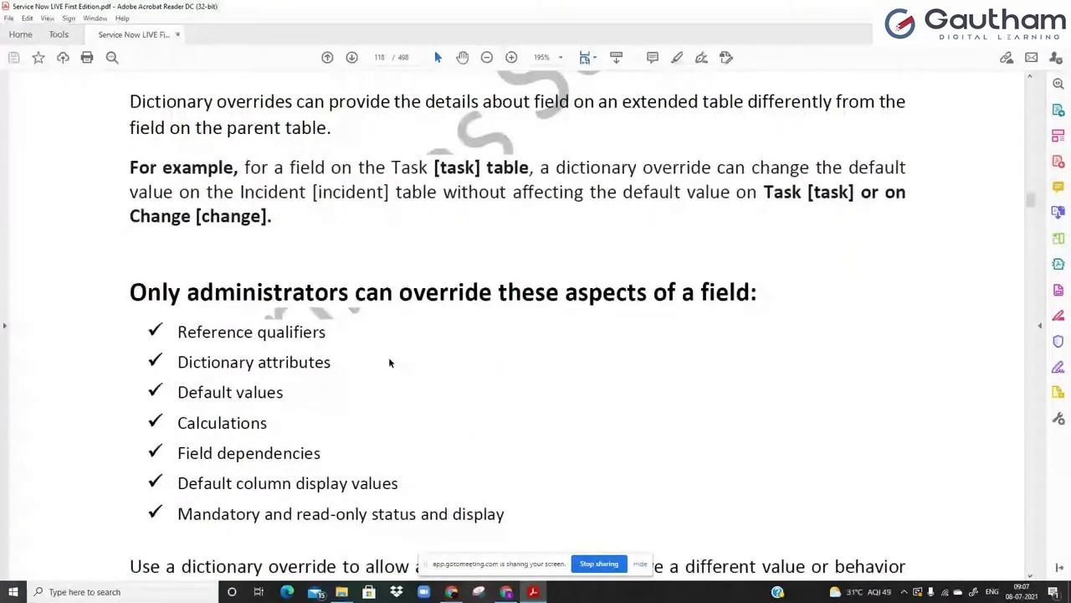
left_click_drag(330, 172, 710, 169)
left_click(693, 183)
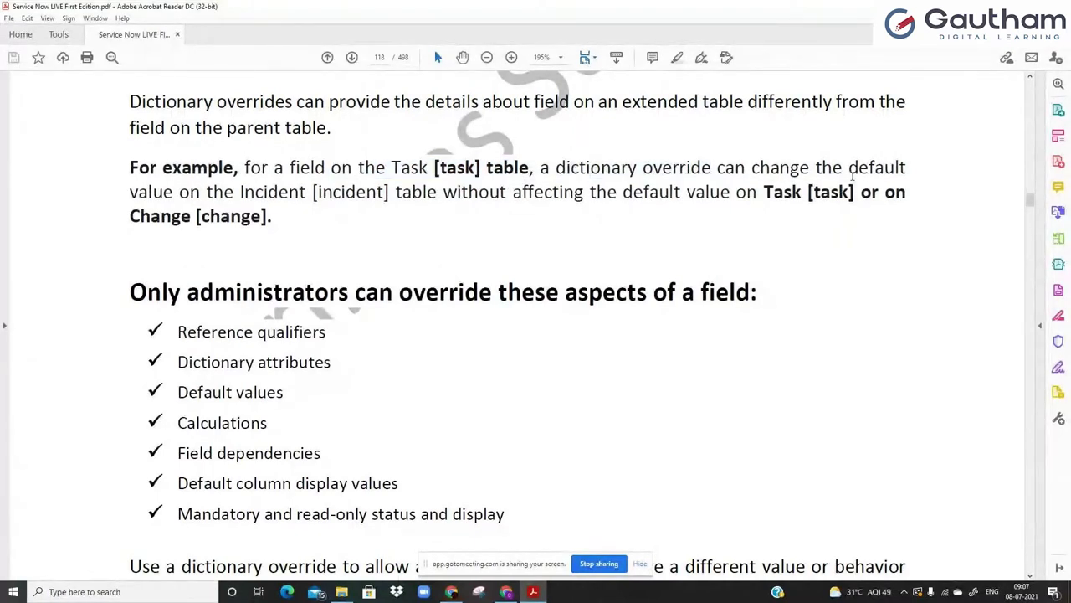
left_click_drag(849, 172, 181, 195)
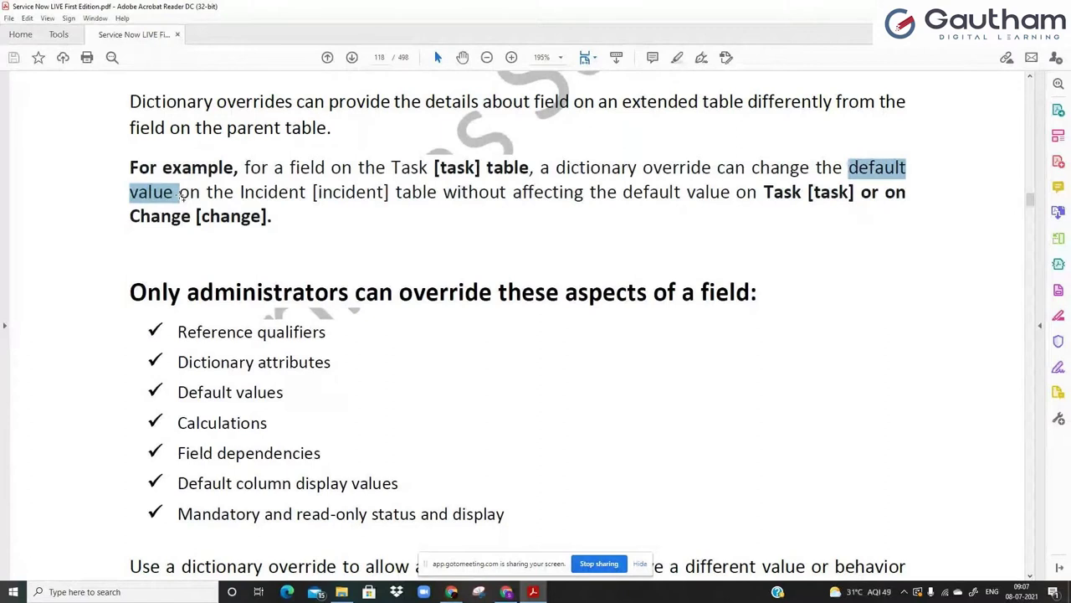
left_click(181, 194)
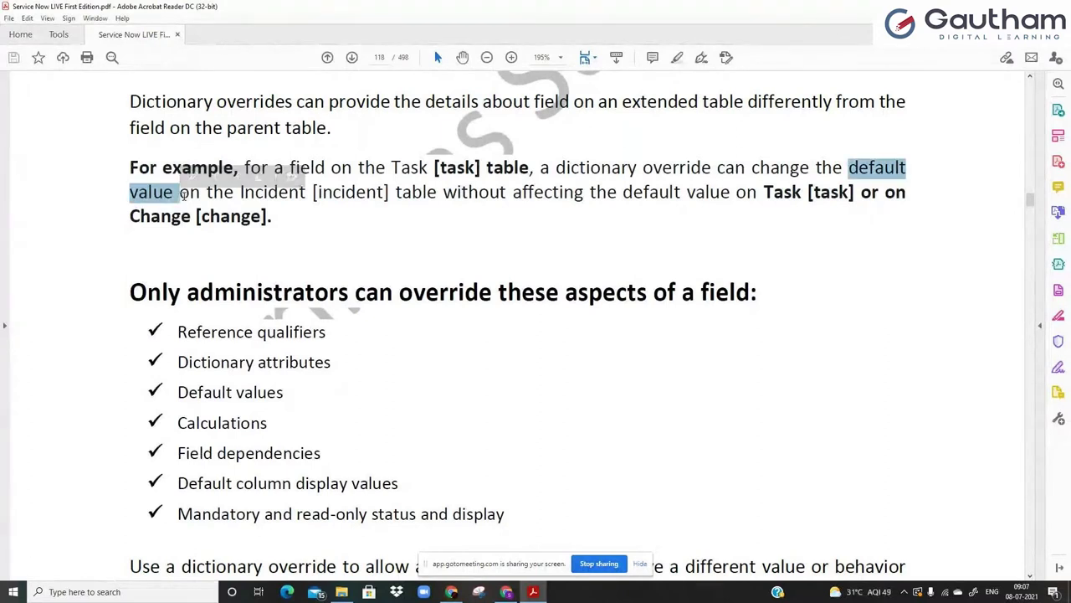
left_click(190, 194)
left_click(242, 194)
left_click_drag(248, 194, 387, 206)
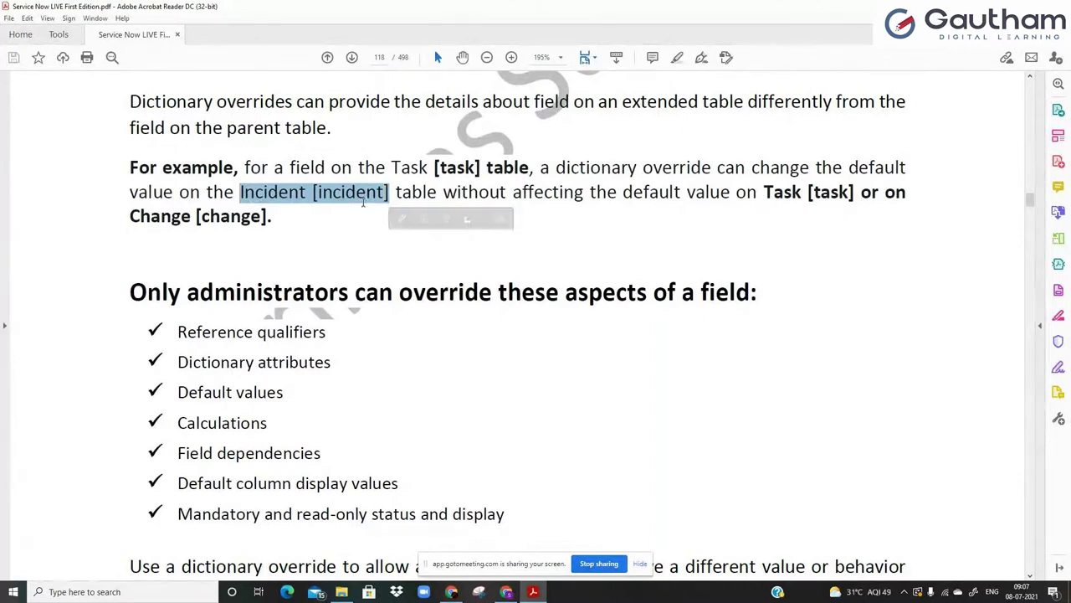
left_click(317, 199)
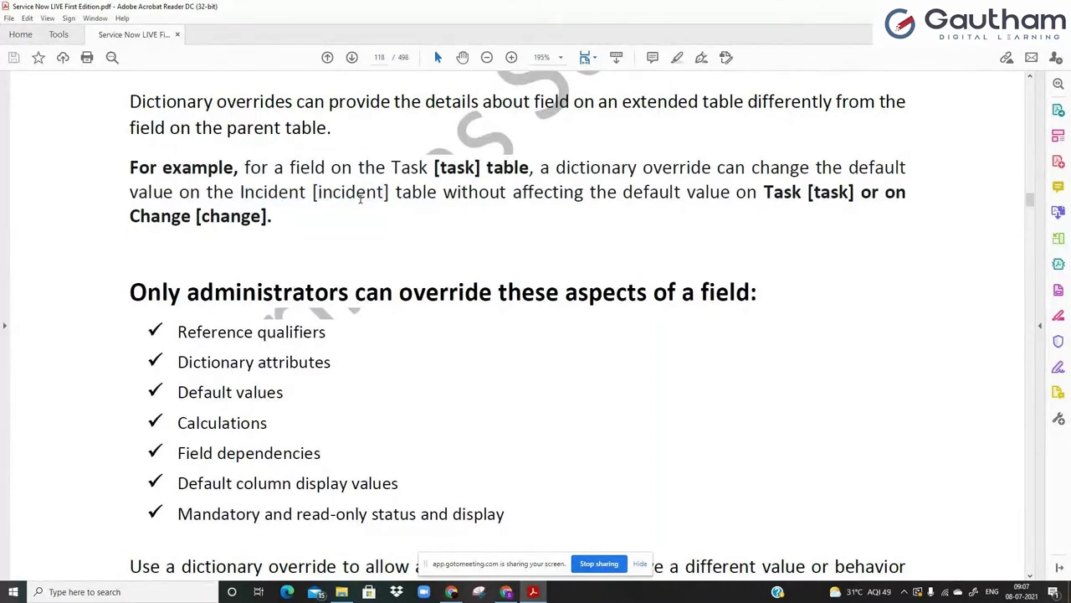
double_click(332, 193)
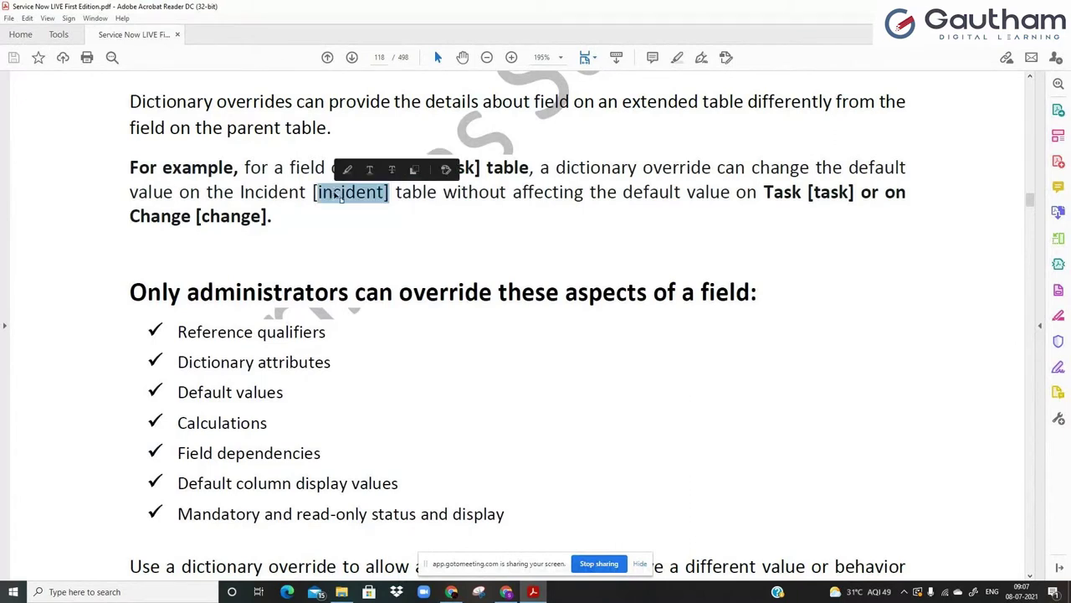
left_click(333, 191)
double_click(448, 172)
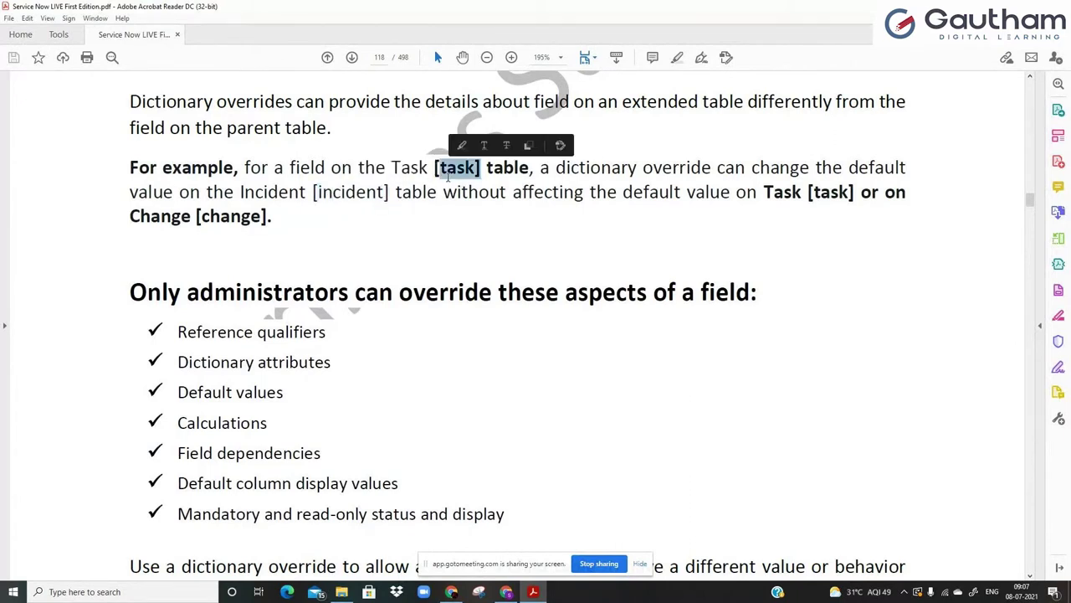
left_click(345, 191)
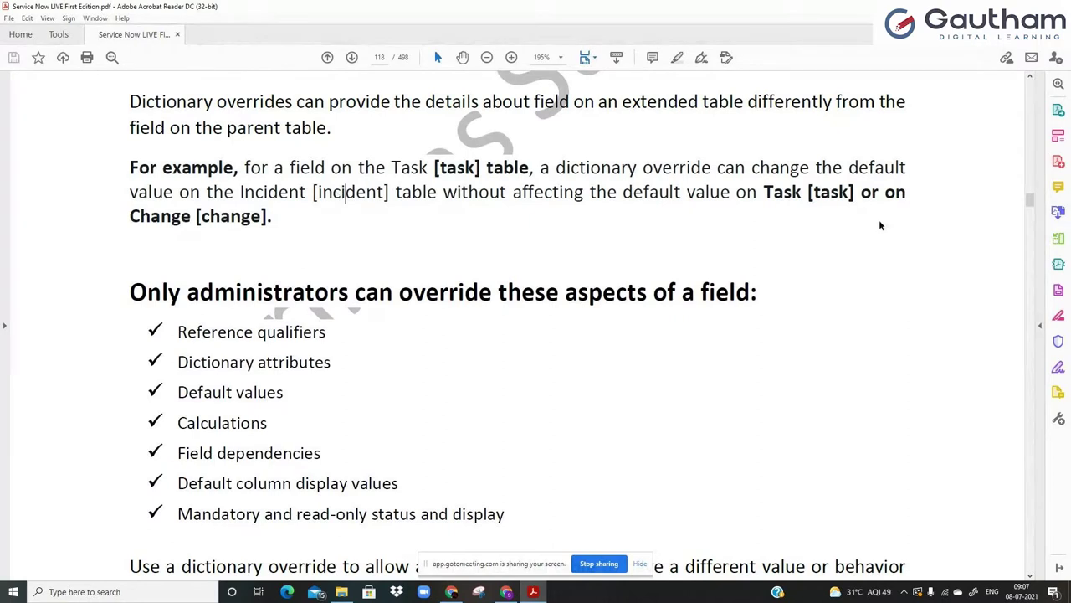
left_click_drag(300, 220, 130, 216)
left_click(255, 215)
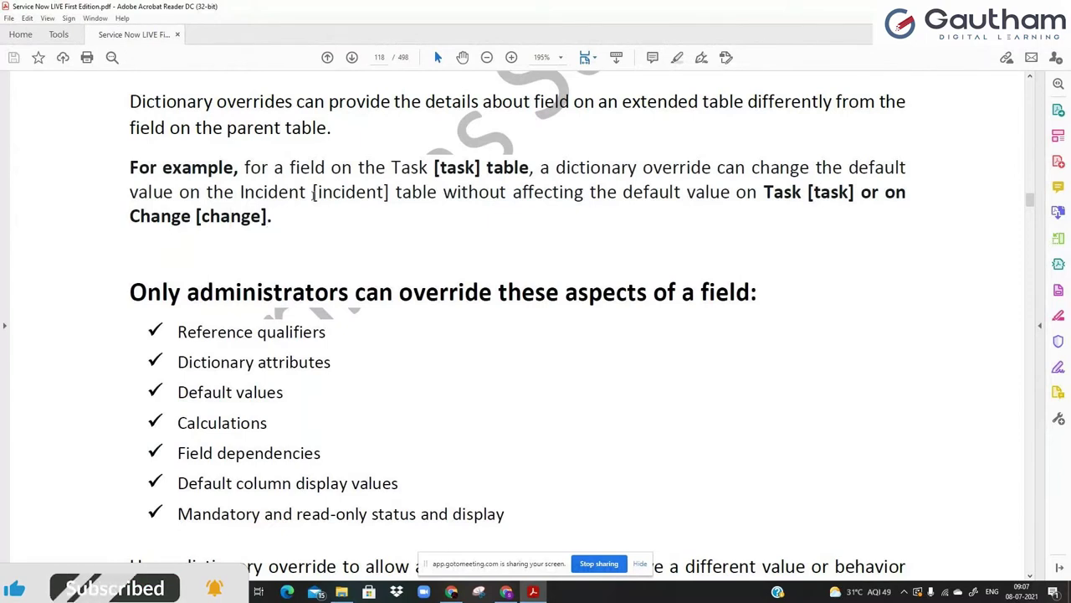
double_click(466, 167)
left_click(411, 221)
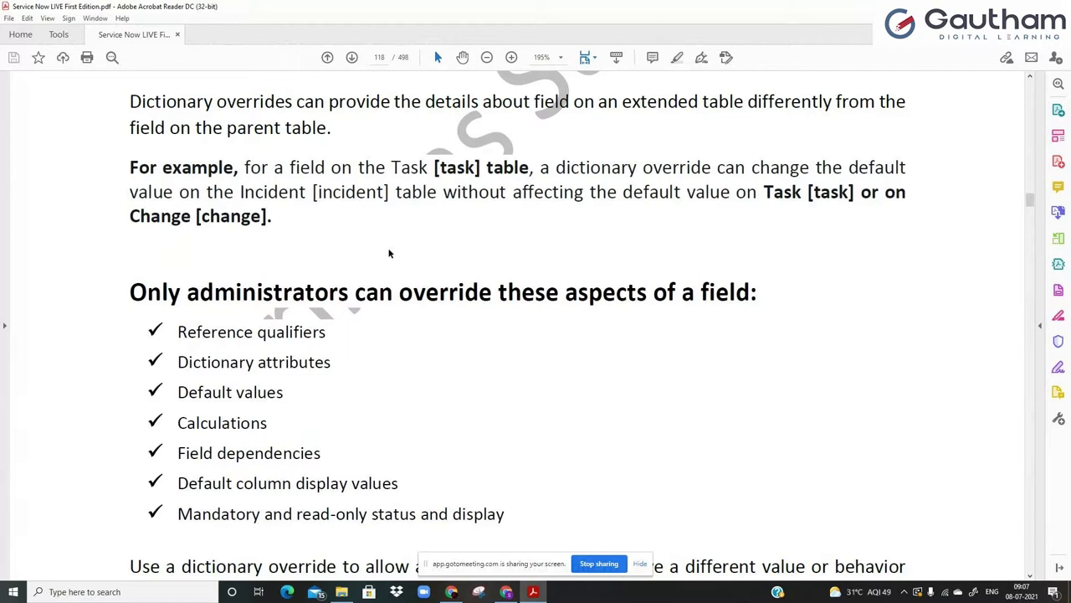
scroll(389, 252, "down", 1)
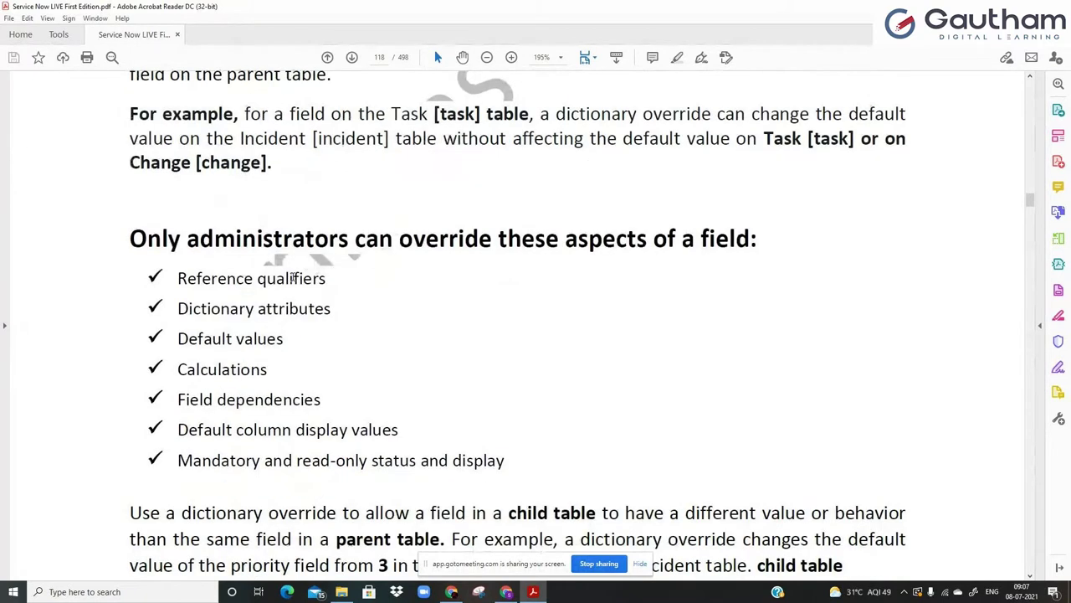
left_click_drag(217, 279, 265, 283)
left_click(287, 279)
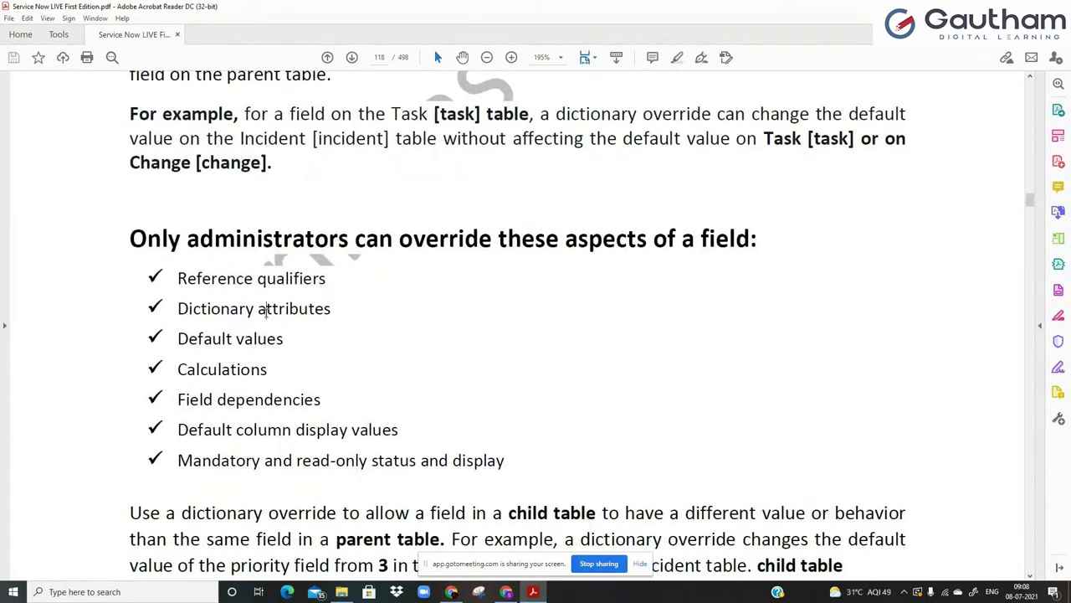
double_click(266, 310)
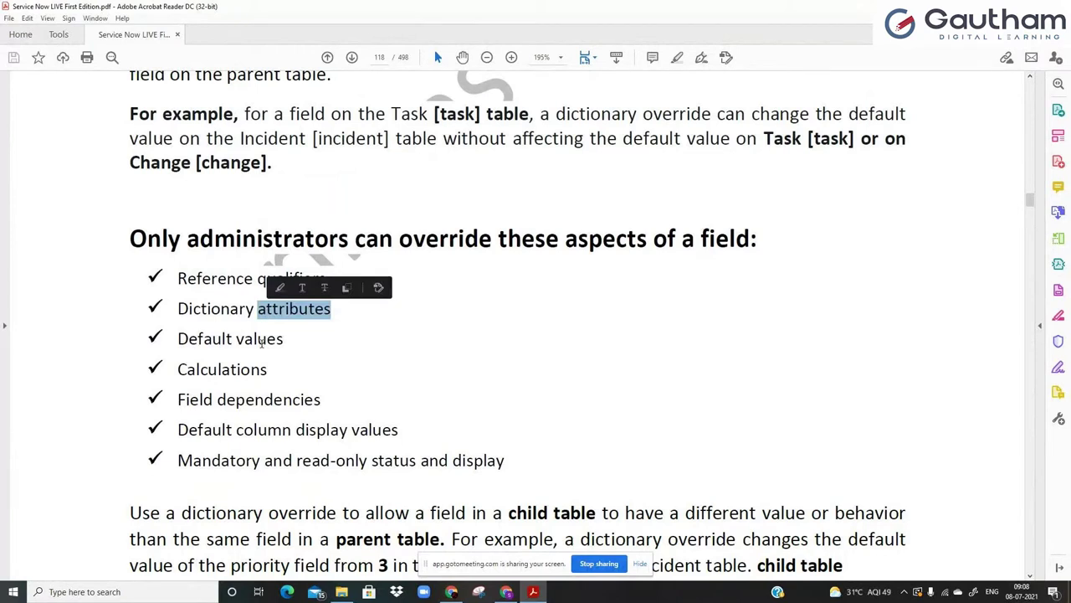
left_click(265, 342)
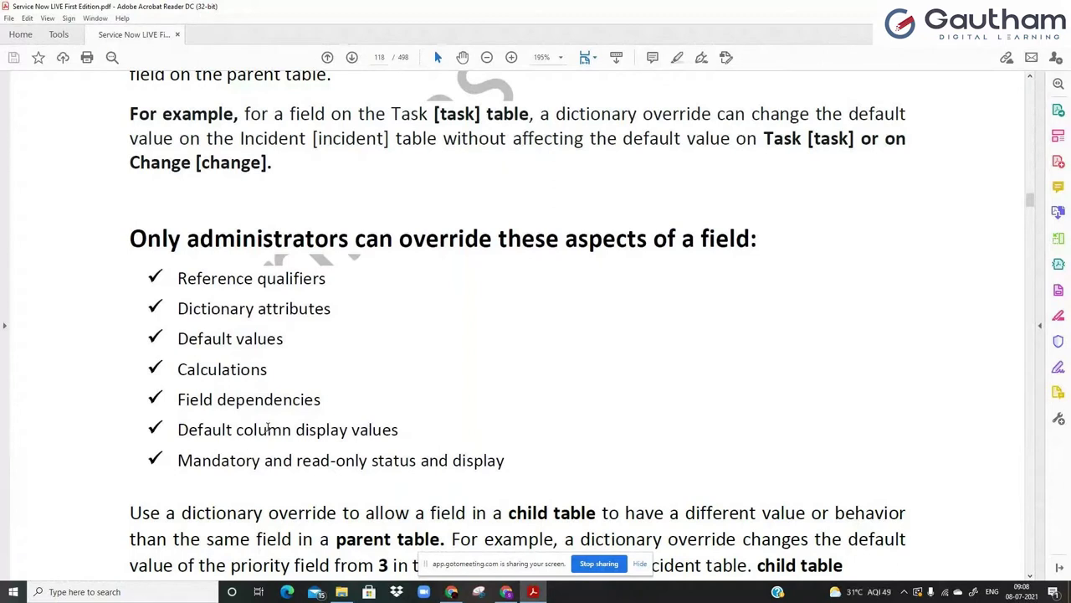
left_click_drag(266, 460, 369, 464)
left_click(282, 460)
scroll(229, 319, "down", 1)
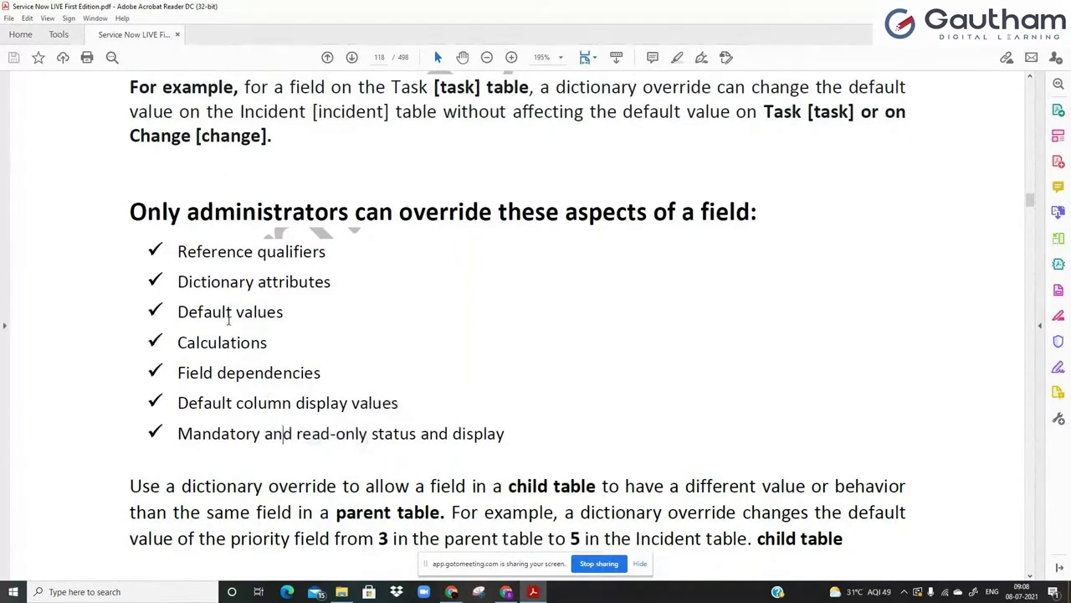
triple_click(295, 256)
left_click(294, 259)
left_click_drag(178, 251, 326, 251)
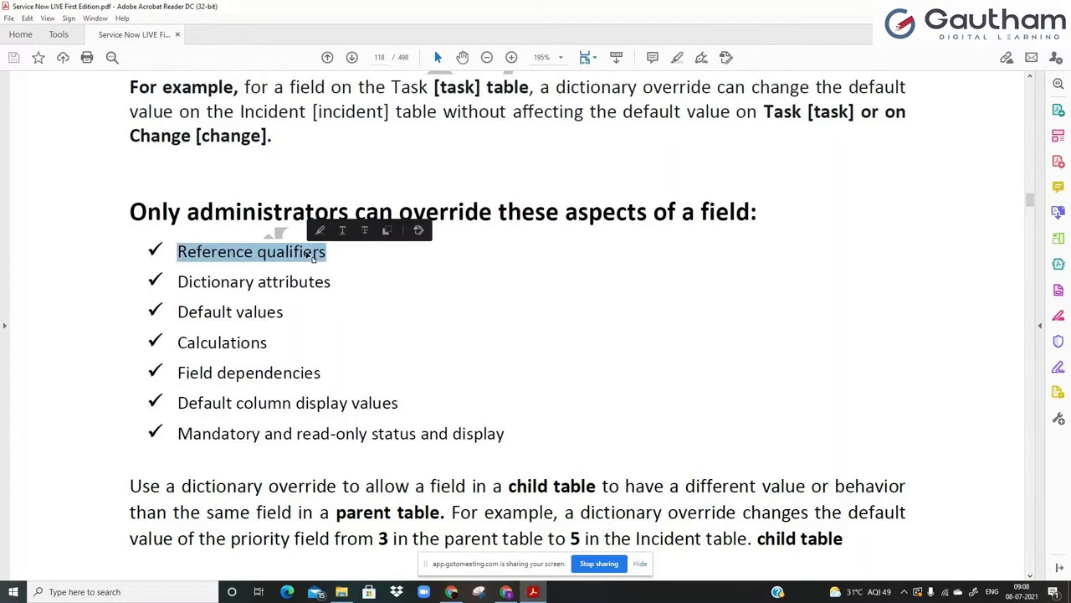
left_click(307, 251)
double_click(289, 282)
left_click(289, 282)
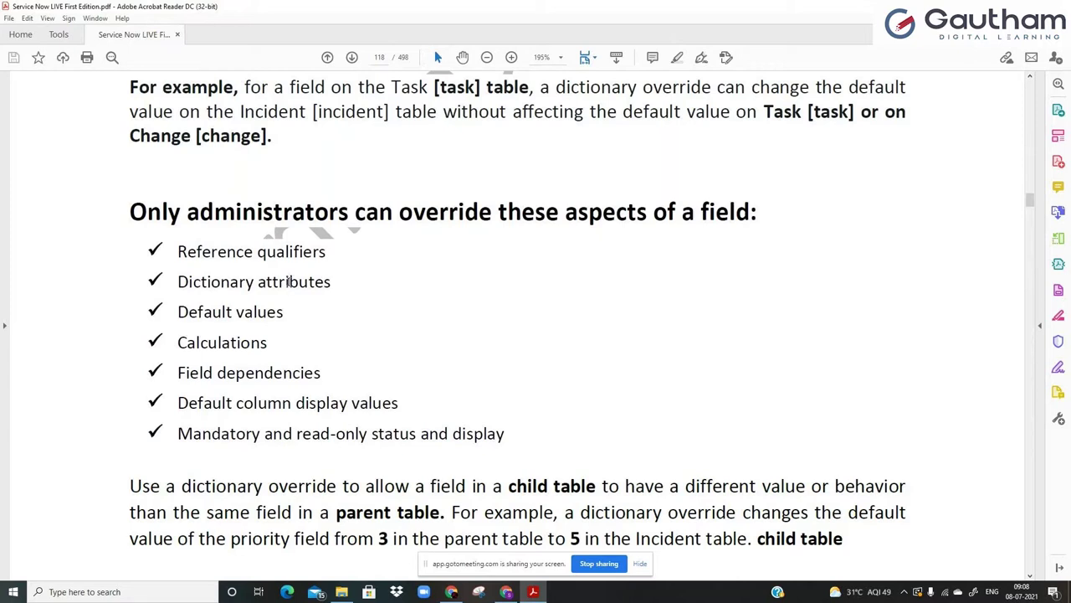
left_click(272, 317)
Step: Highlight the Calculations and Field dependencies aspects in the page 118 override list
left_click(207, 343)
double_click(206, 342)
left_click(202, 343)
scroll(202, 343, "up", 1)
triple_click(303, 400)
left_click(304, 401)
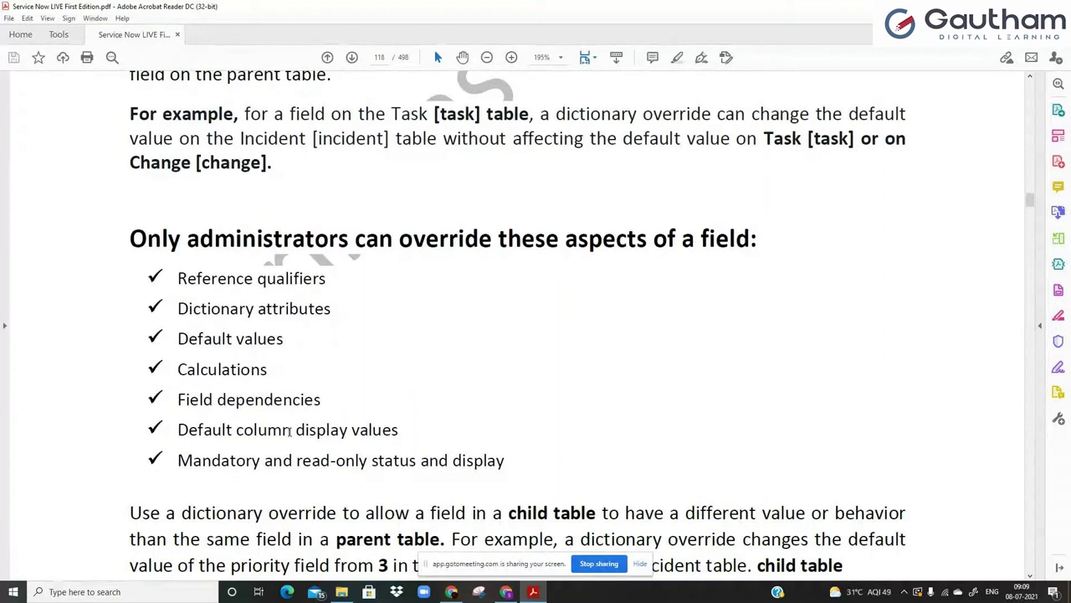
Step: Highlight the 'display values' and 'Mandatory' aspects in the same list
double_click(333, 430)
left_click_drag(333, 430, 374, 430)
double_click(374, 430)
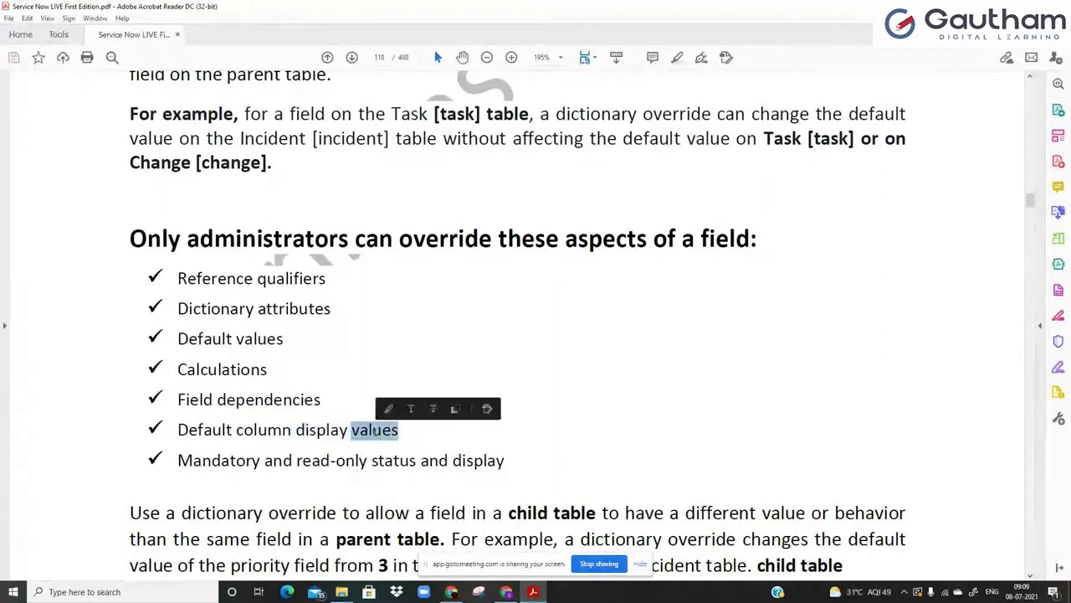
left_click(373, 429)
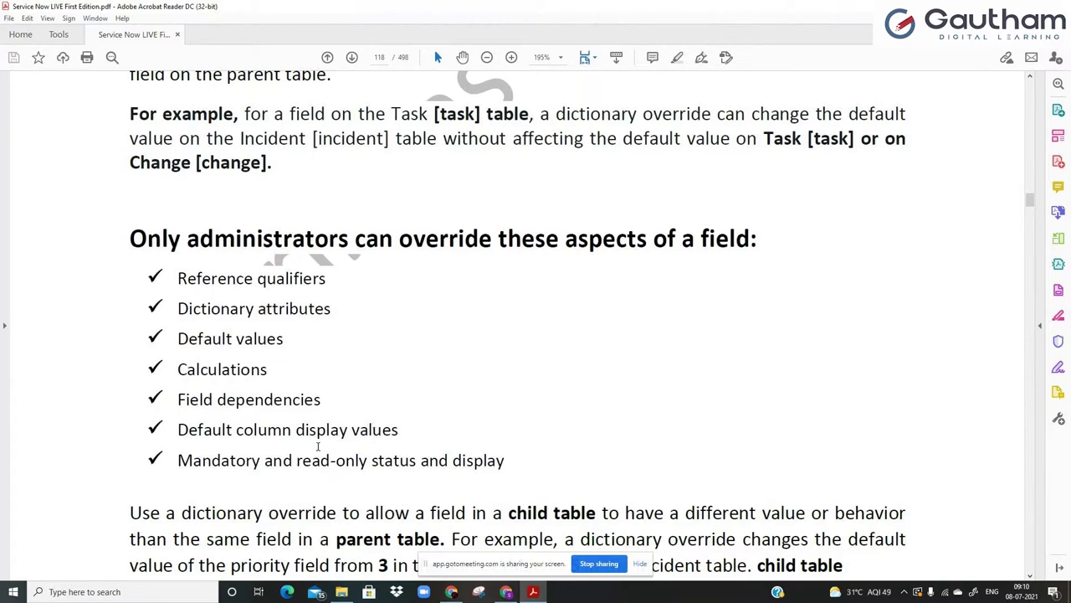
double_click(246, 460)
left_click(246, 461)
Step: Scroll through Exercise 5 to the Assignment group Dictionary Entry screenshot on page 120
scroll(295, 467, "down", 2)
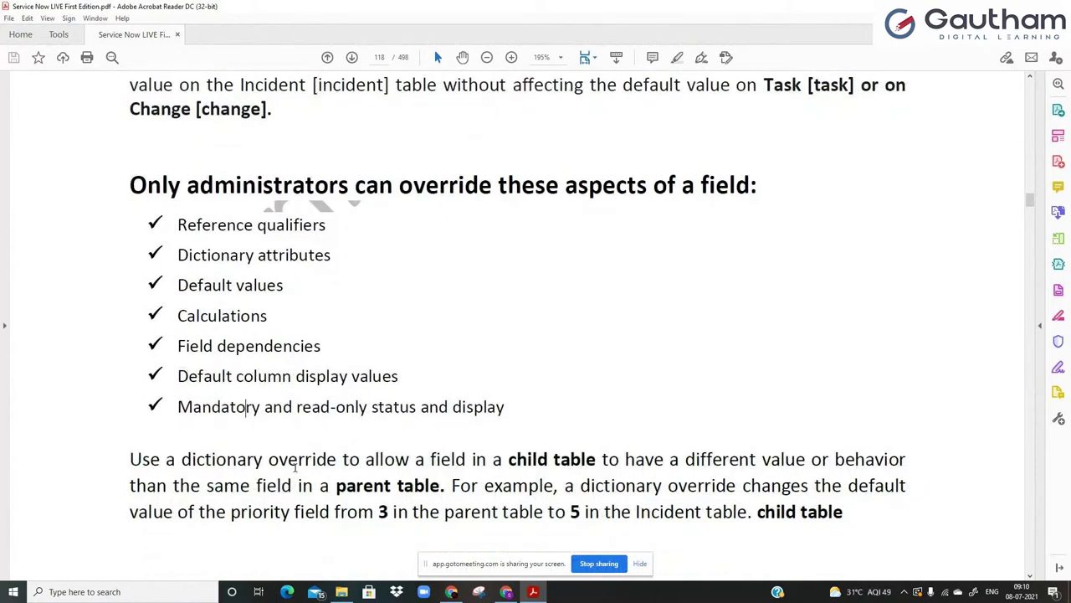
scroll(296, 467, "down", 6)
scroll(296, 467, "down", 8)
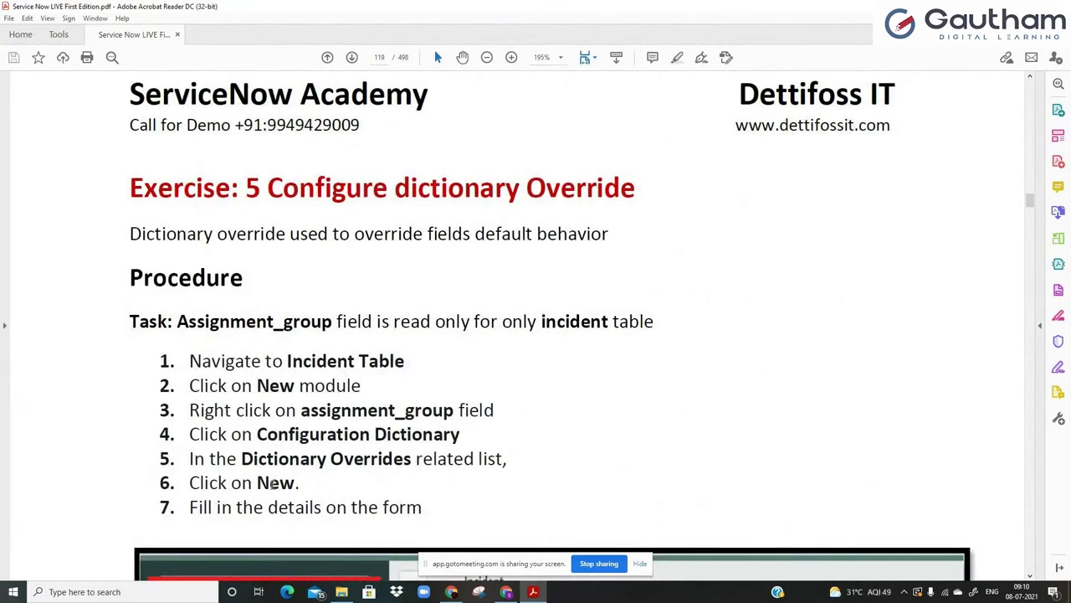
scroll(272, 483, "down", 3)
scroll(272, 483, "down", 8)
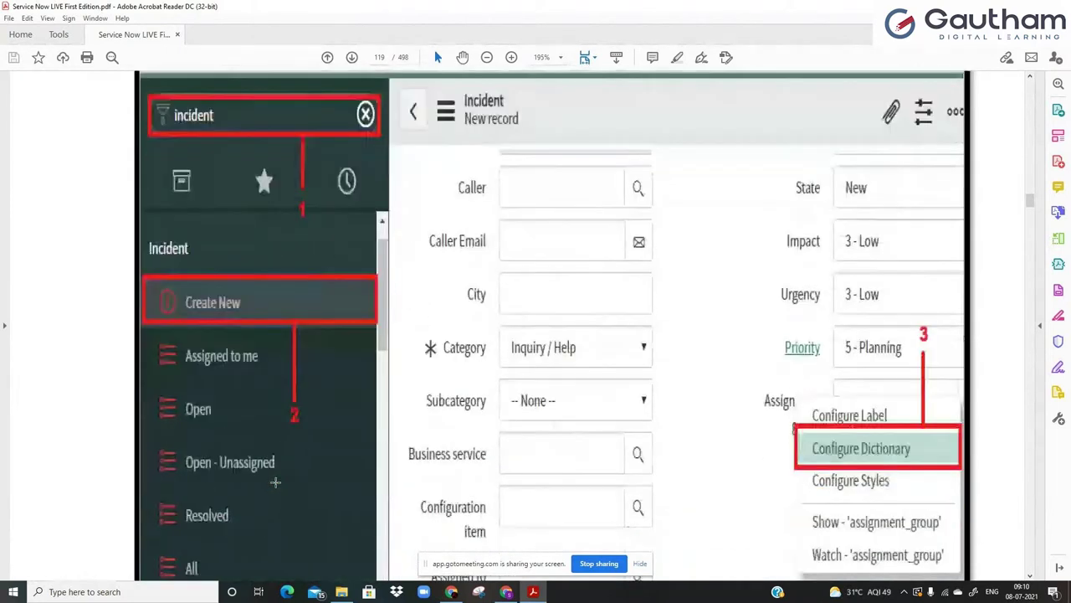
scroll(688, 437, "down", 2)
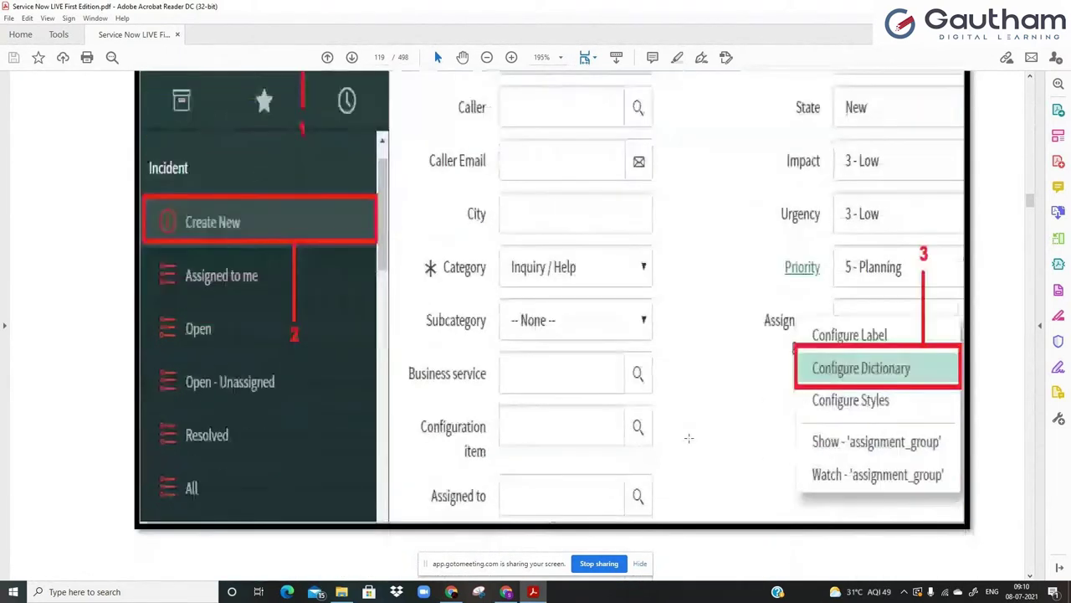
scroll(688, 437, "down", 1)
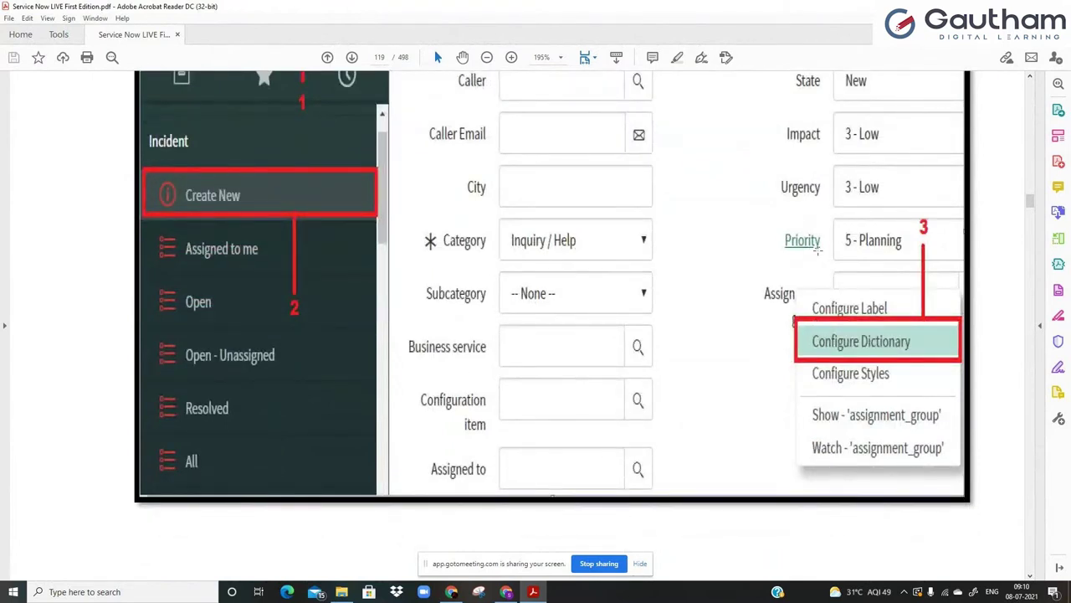
scroll(762, 426, "down", 4)
scroll(761, 431, "down", 10)
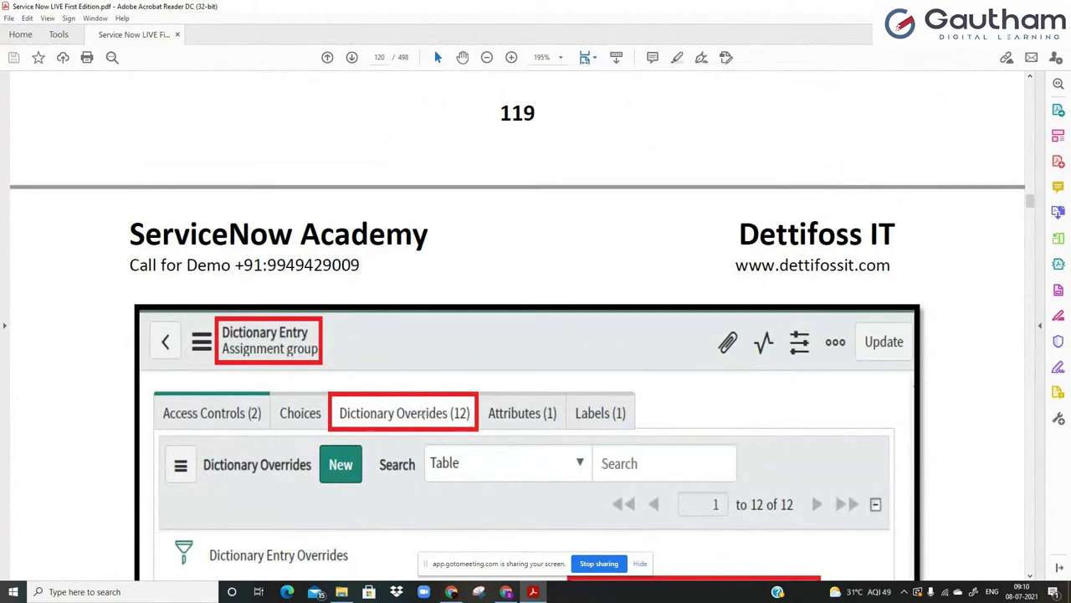
Step: Scroll past the override screenshots to Chapter 8 on page 122, then return to Chrome
scroll(423, 415, "down", 3)
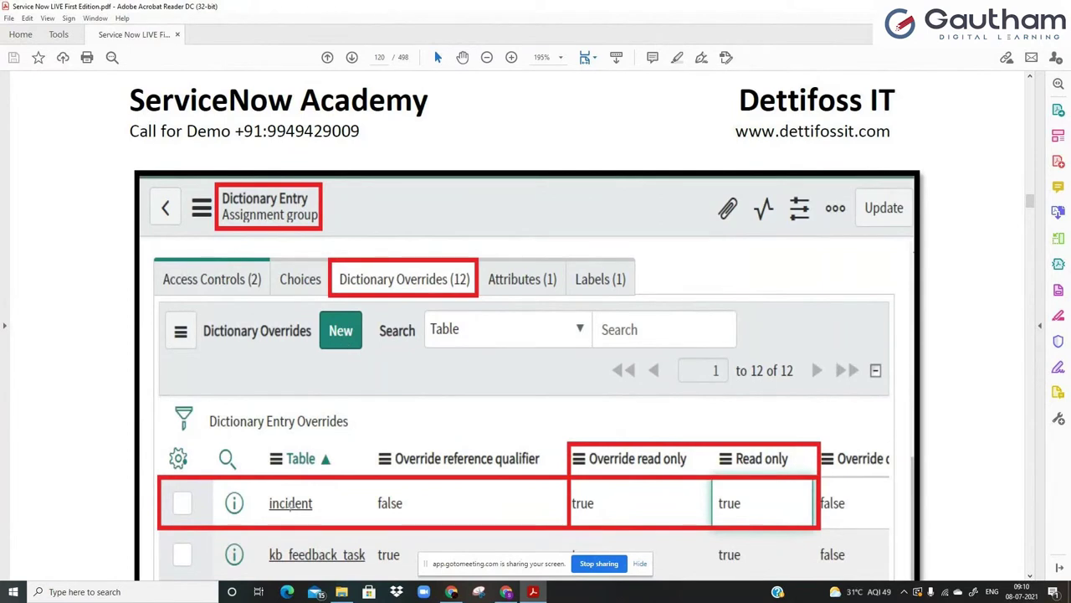
scroll(291, 506, "down", 3)
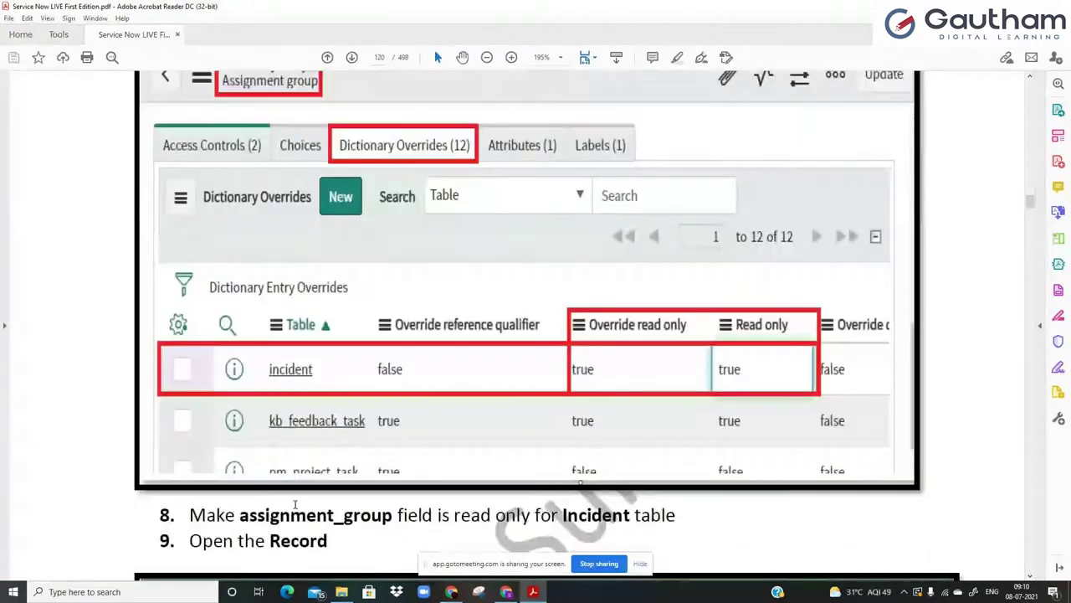
scroll(294, 503, "down", 1)
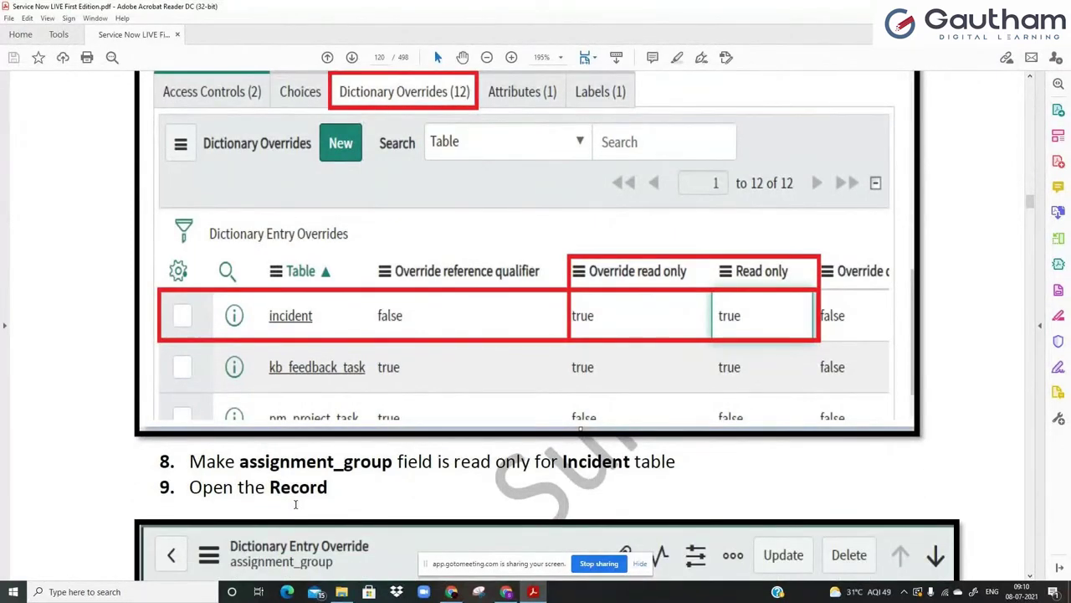
scroll(294, 503, "down", 2)
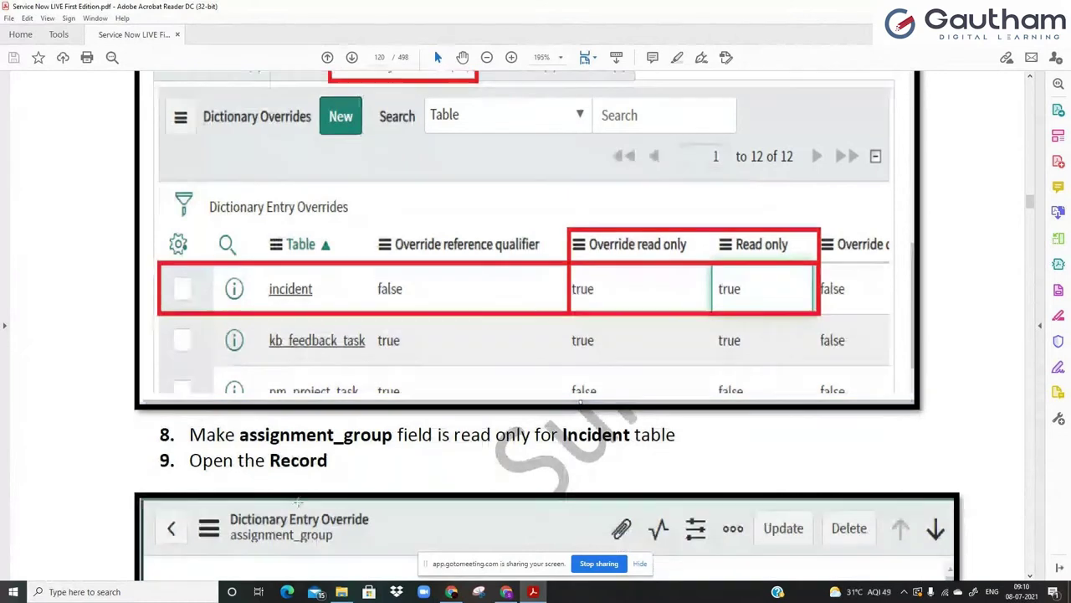
scroll(297, 502, "down", 3)
scroll(297, 503, "down", 12)
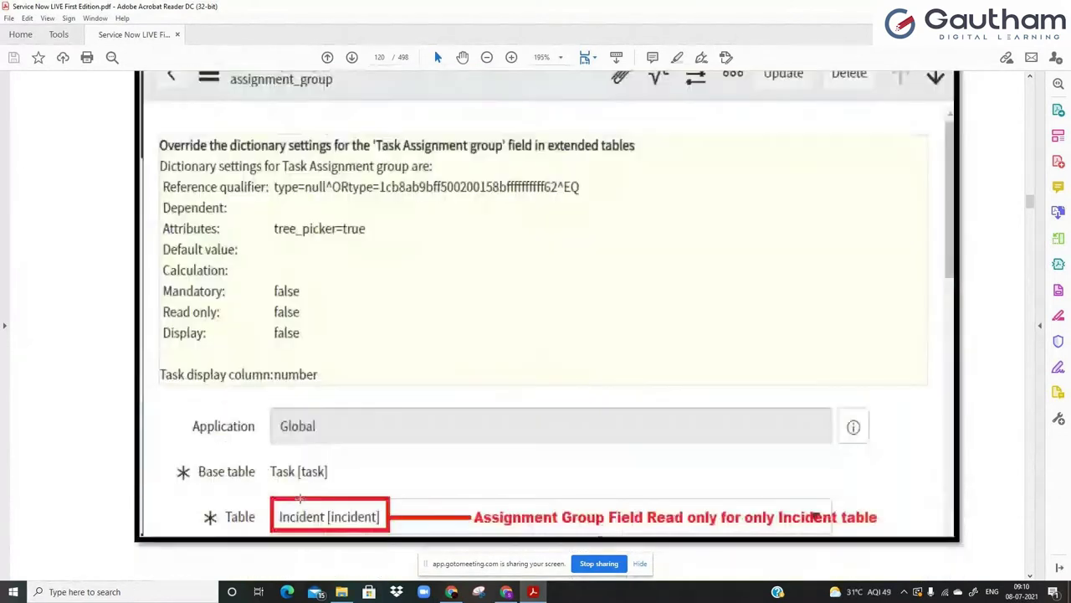
scroll(303, 494, "down", 3)
scroll(309, 483, "down", 6)
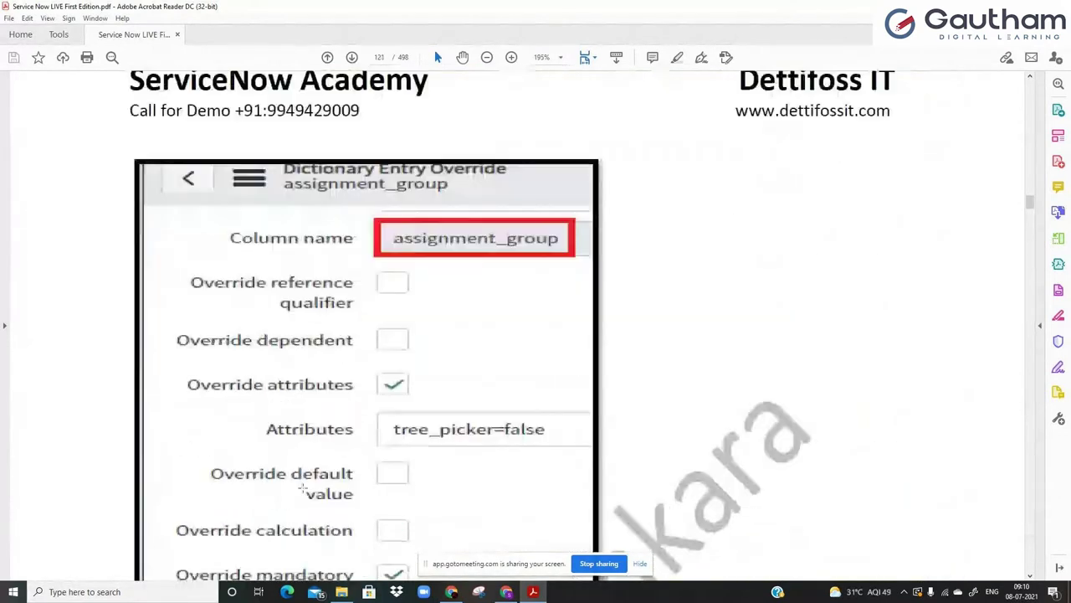
scroll(309, 483, "down", 5)
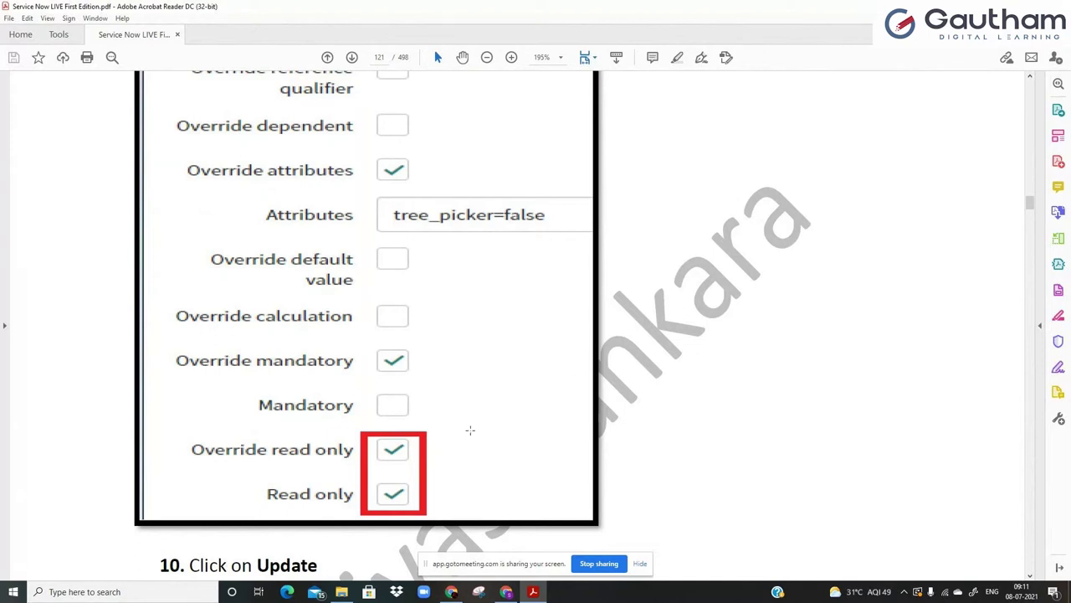
scroll(469, 429, "down", 10)
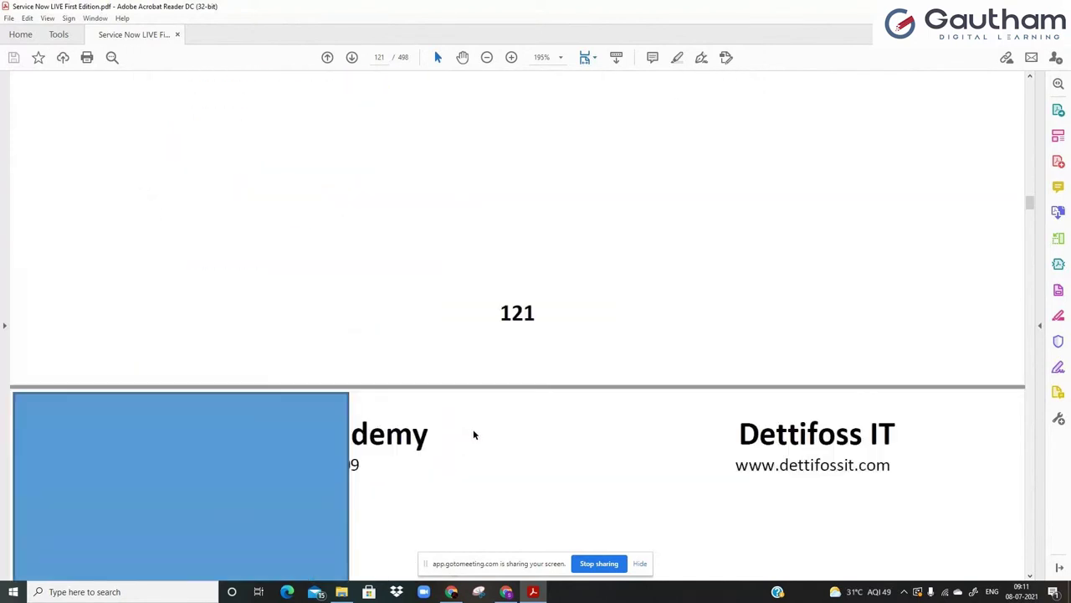
scroll(472, 434, "down", 10)
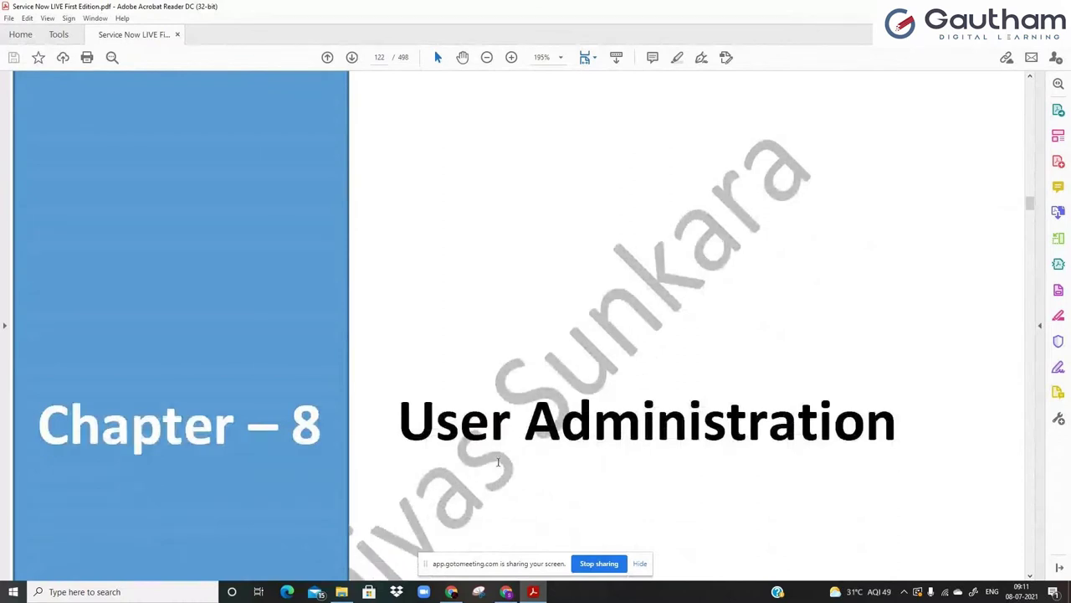
key("alt+Tab")
Step: Open the developer instance and log in with the admin user name and password
left_click(329, 294)
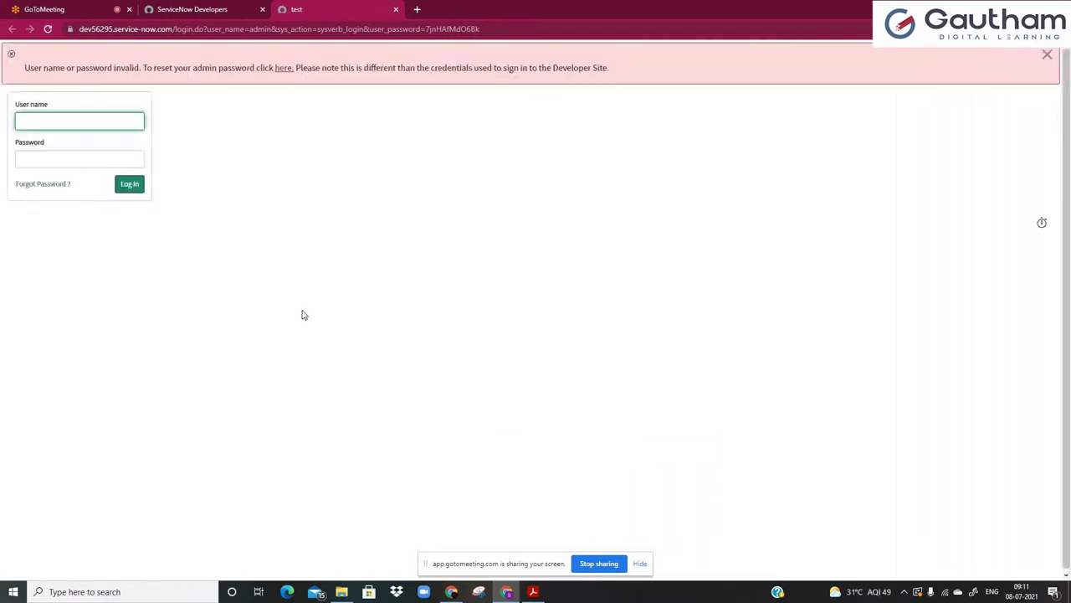
type("admin")
key("Tab")
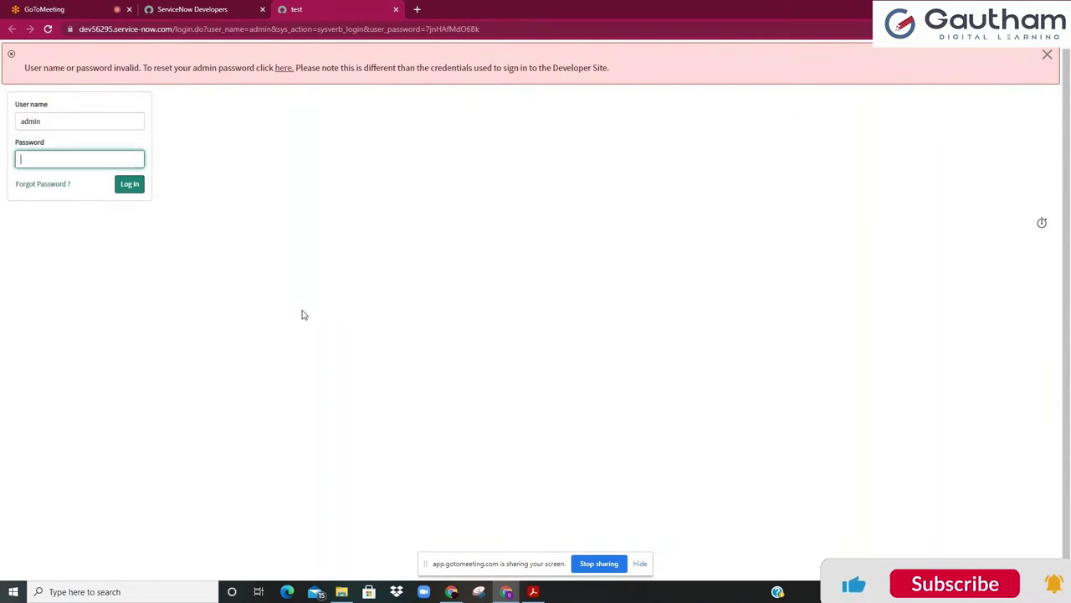
type("•••••••")
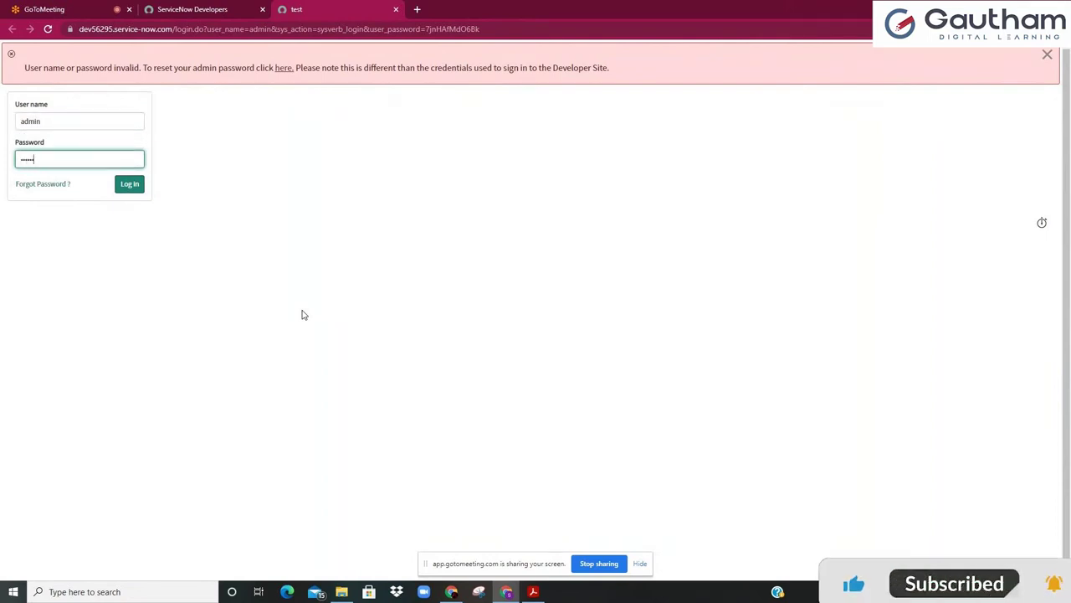
left_click(121, 187)
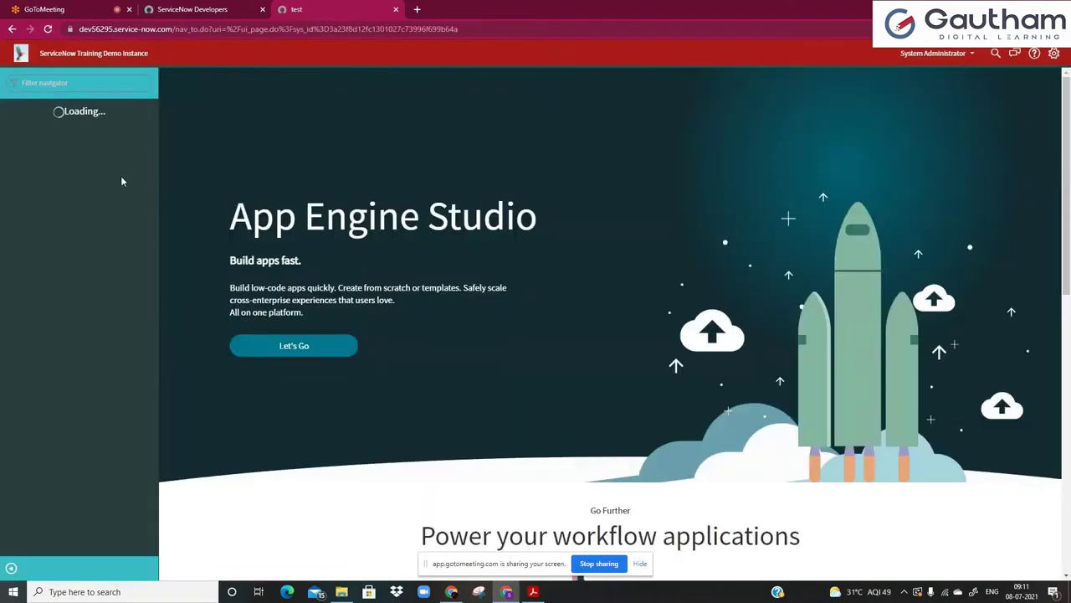
Step: Filter the application navigator for 'Incident'
left_click(112, 83)
type("Incidenty")
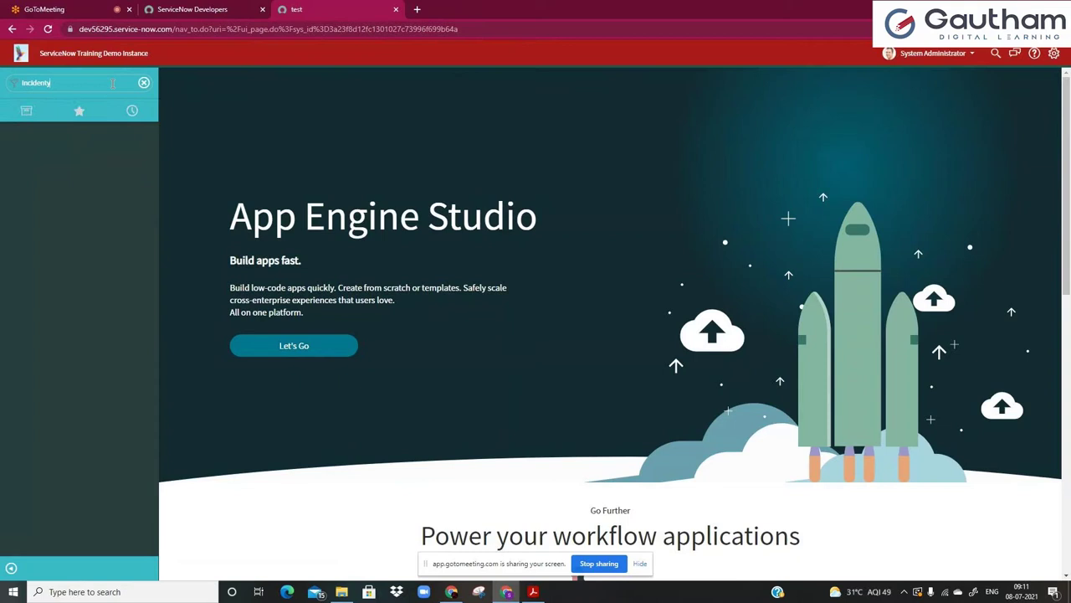
key("BackSpace")
Step: Turn on the application and update set pickers in the Developer settings
left_click(1054, 52)
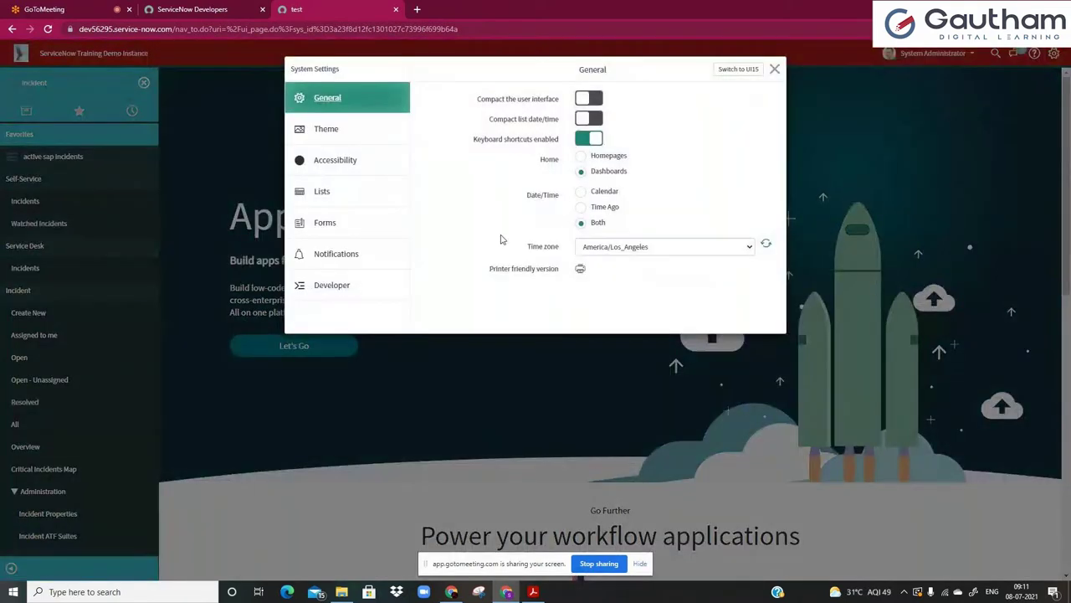
left_click(331, 284)
left_click(589, 165)
left_click(589, 122)
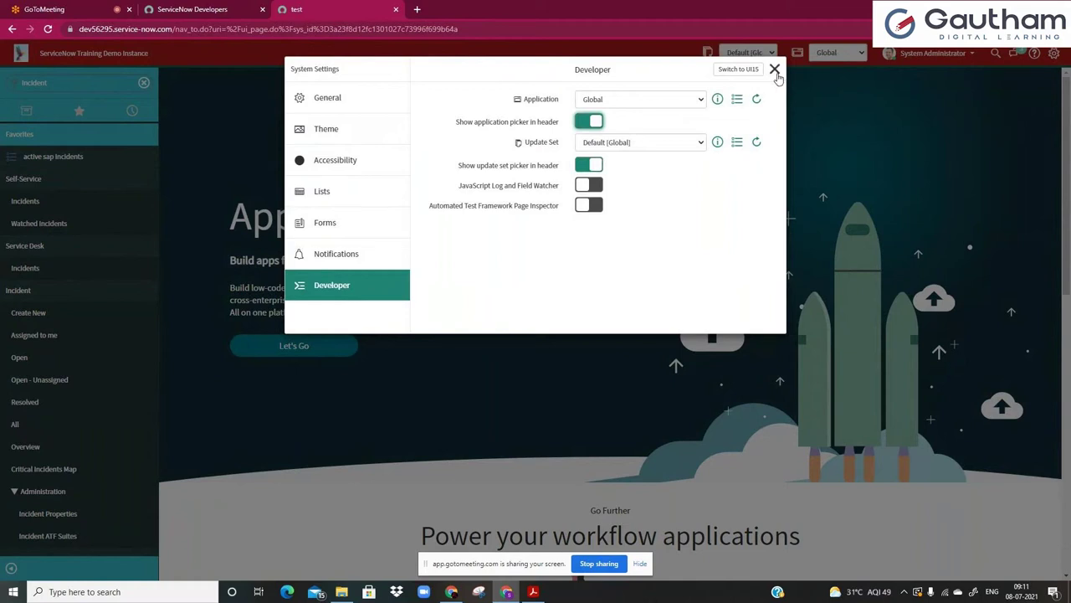
left_click(775, 70)
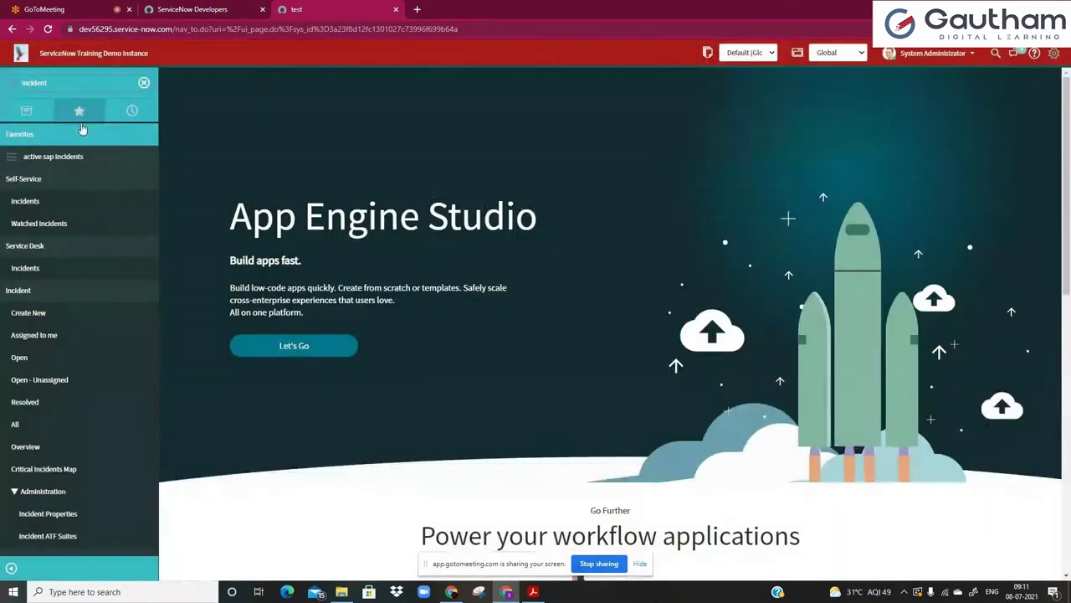
Step: Open Service Desk > Incidents in a new browser tab
left_click(50, 272)
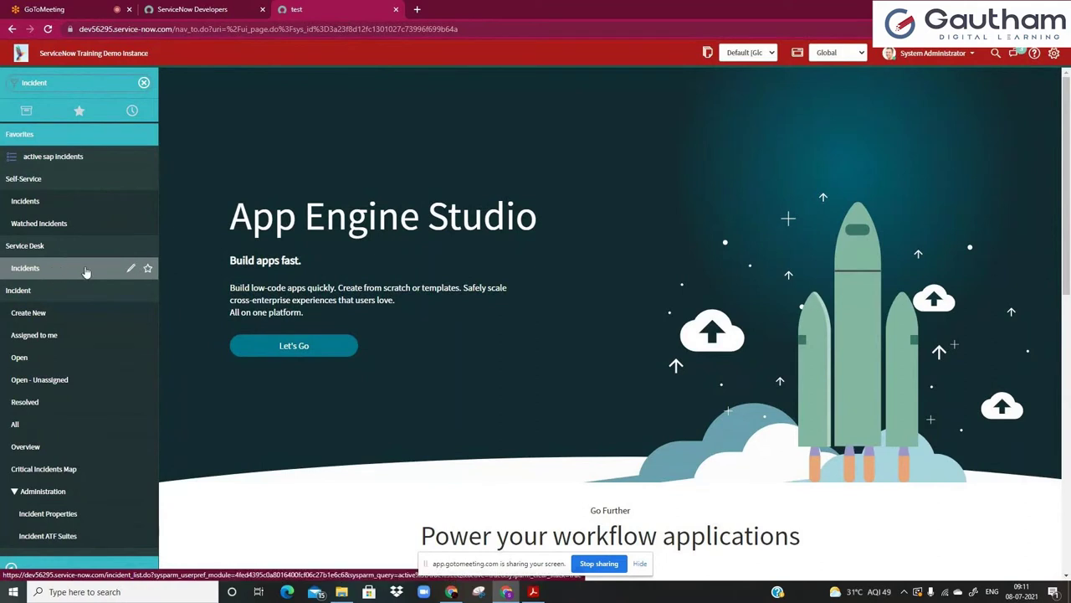
right_click(73, 272)
left_click(101, 278)
left_click(443, 9)
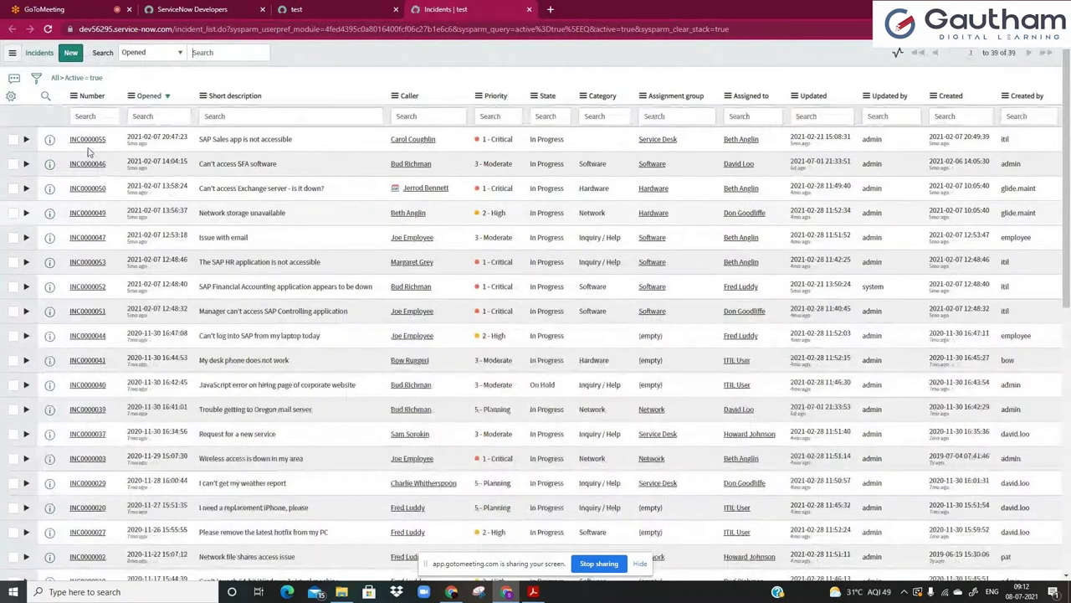
Step: Open incident INC0000055 in a separate tab, then clear the navigator's Incident filter
left_click(115, 117)
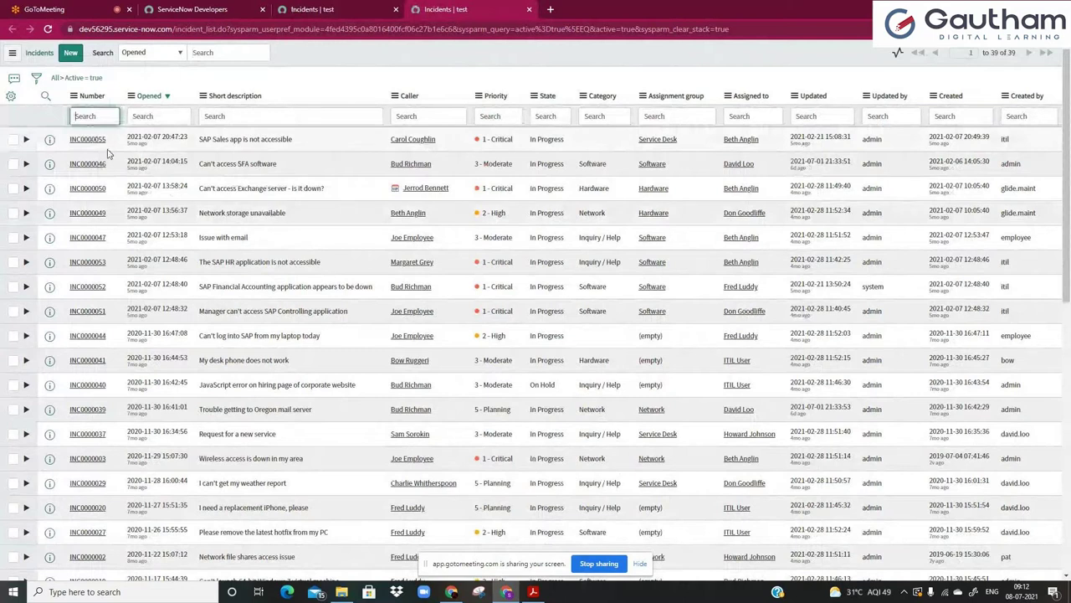
middle_click(92, 139)
left_click(529, 9)
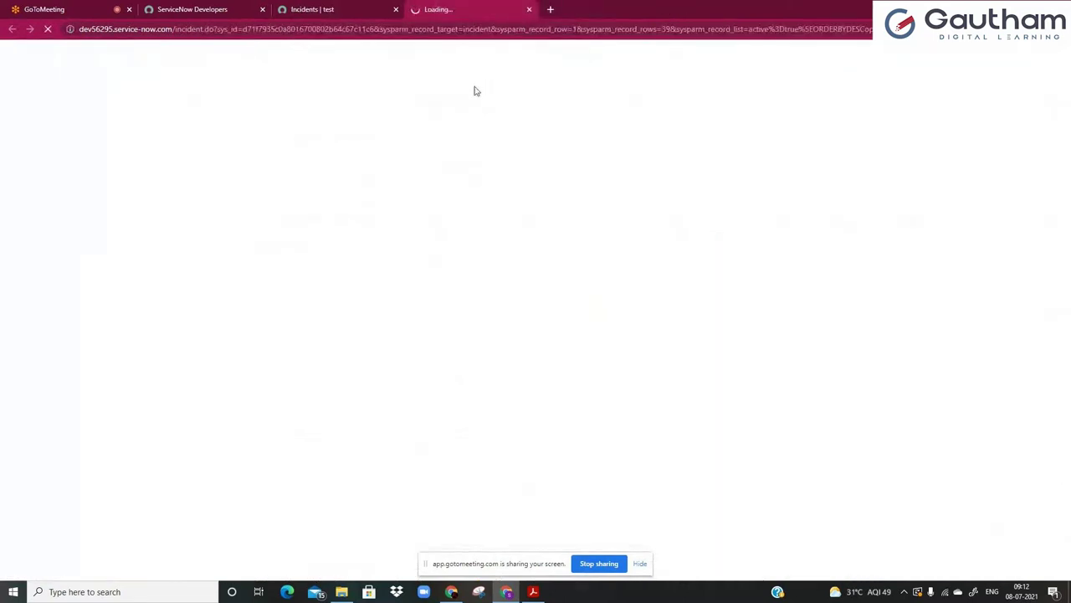
left_click(354, 7)
left_click(425, 12)
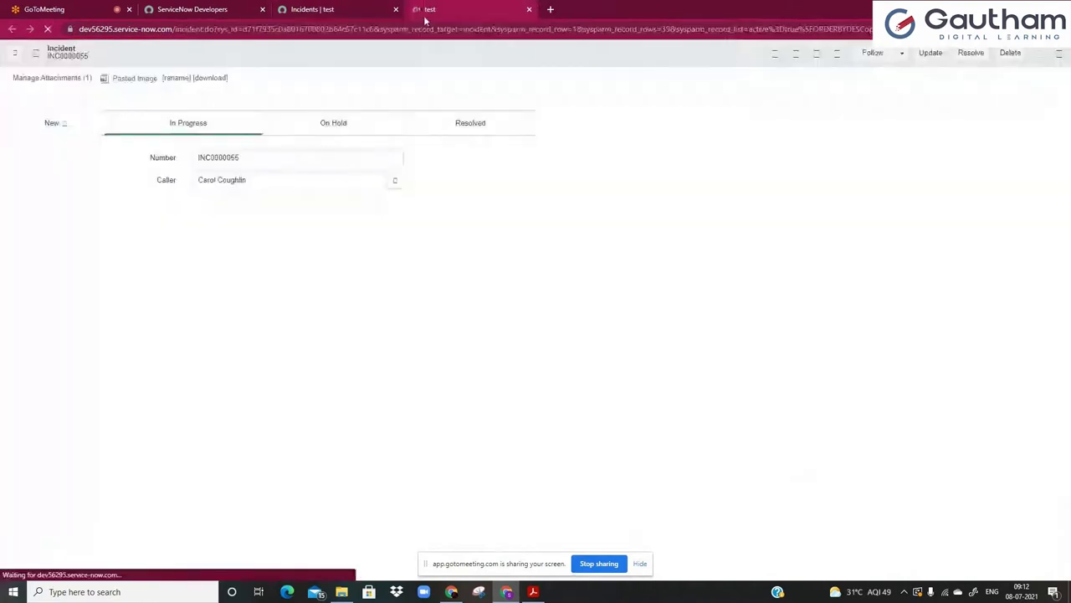
left_click(343, 7)
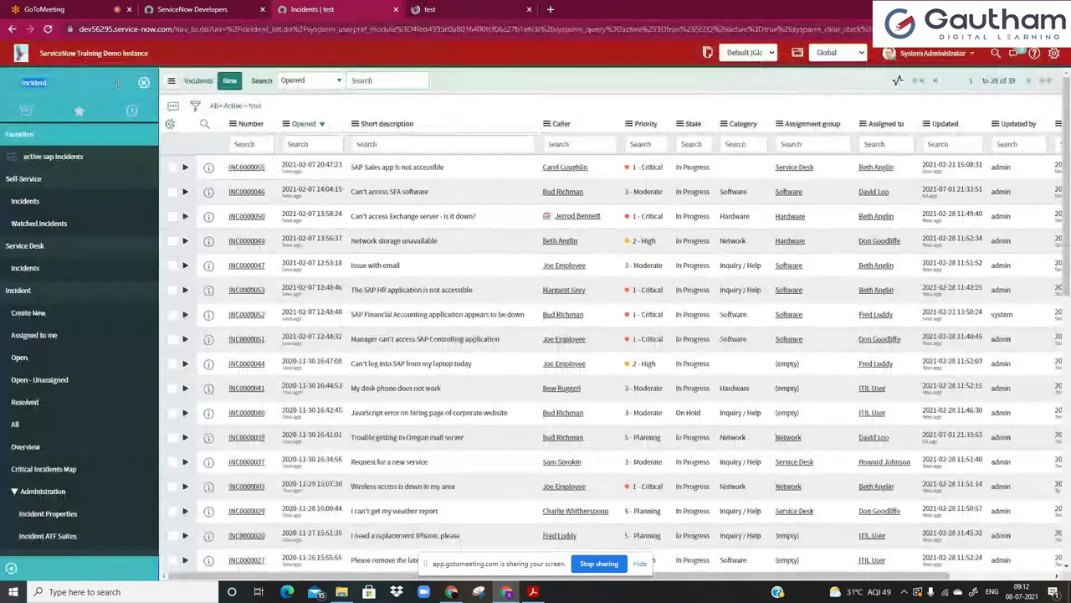
left_click(143, 82)
left_click(132, 80)
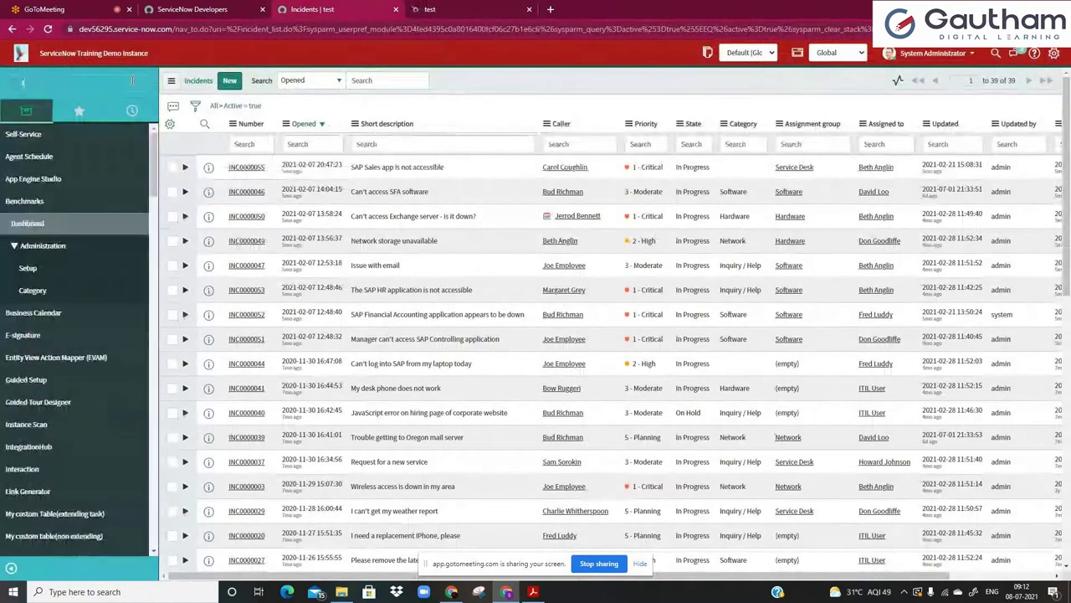
Step: Open task.list from the navigator and show its column search boxes
type("b")
type("ask.list")
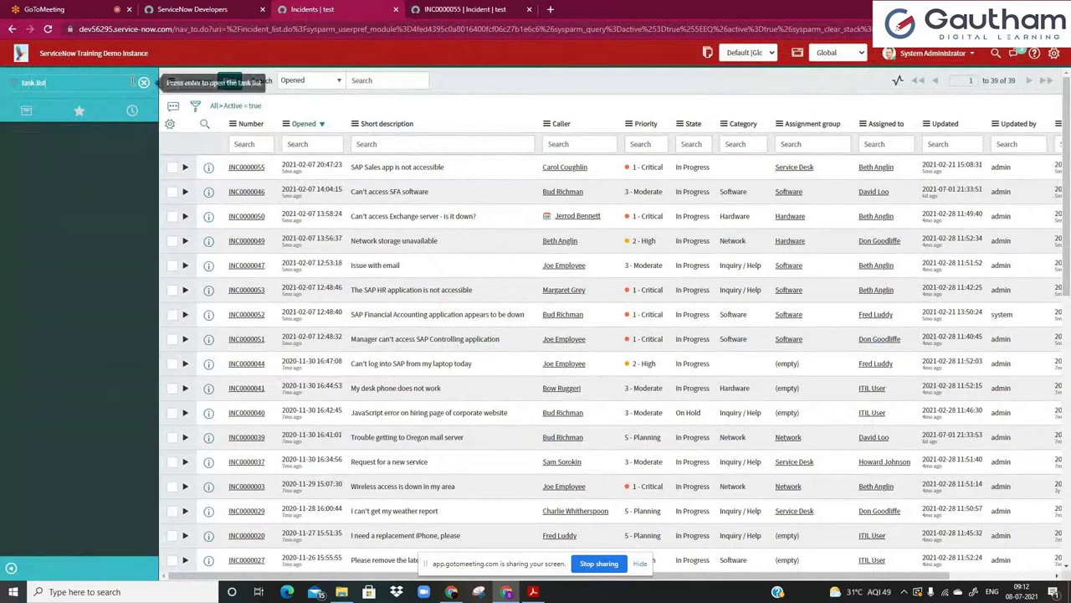
key("ctrl+a")
key("BackSpace")
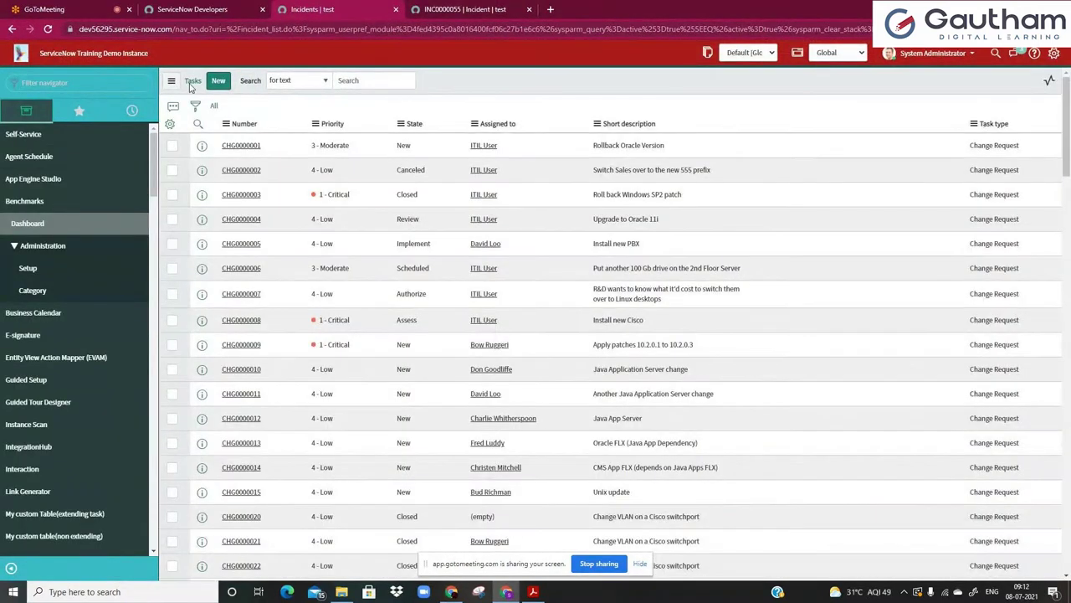
left_click(198, 124)
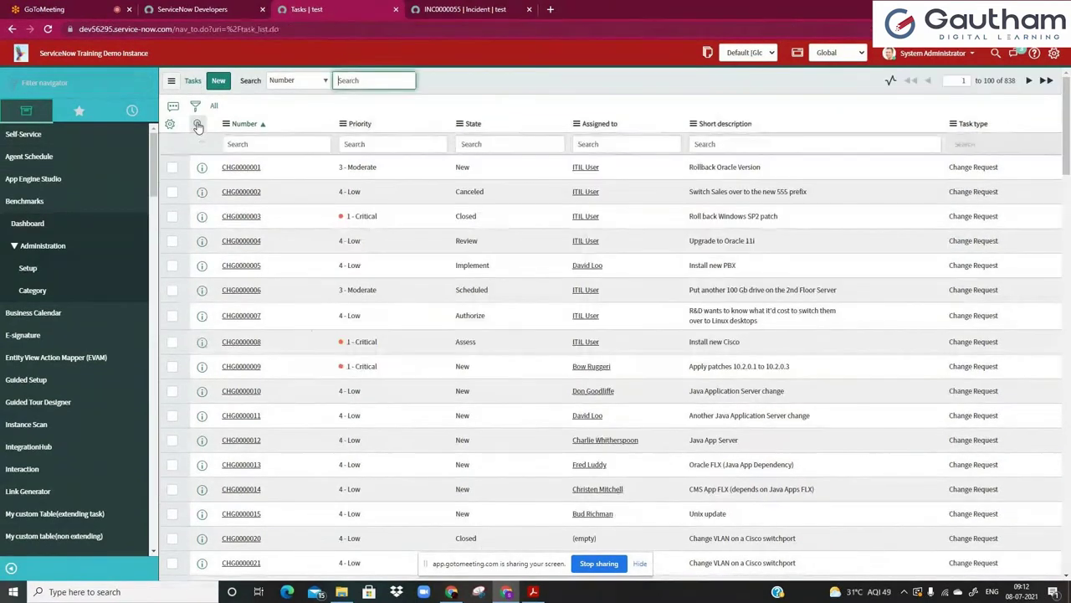
left_click(239, 144)
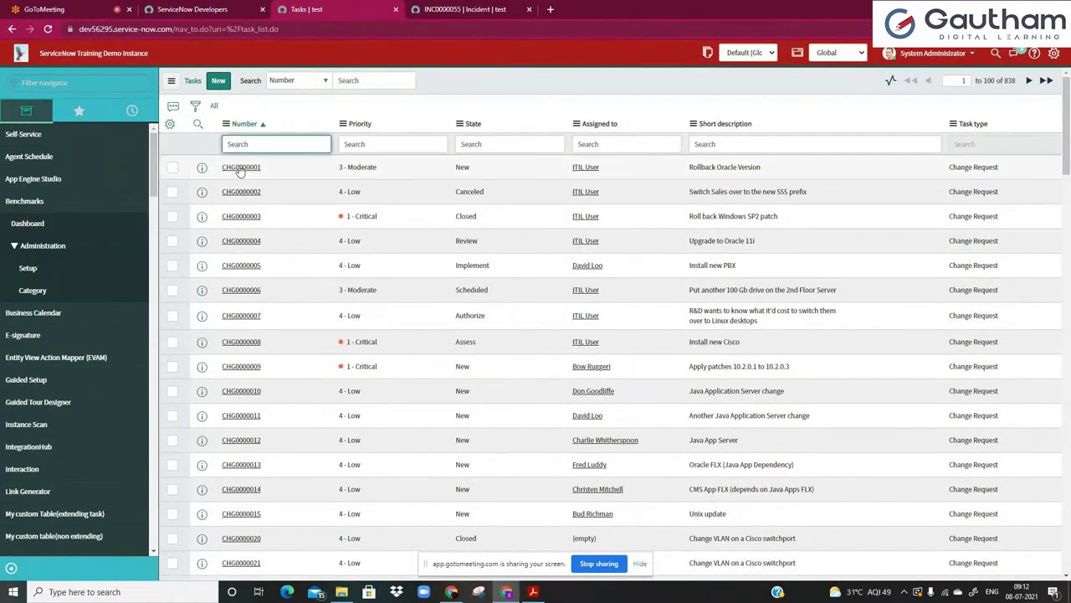
left_click_drag(1068, 109, 898, 165)
Step: Filter the Tasks list's Number column by 'inc', then by 'p'
type("inc")
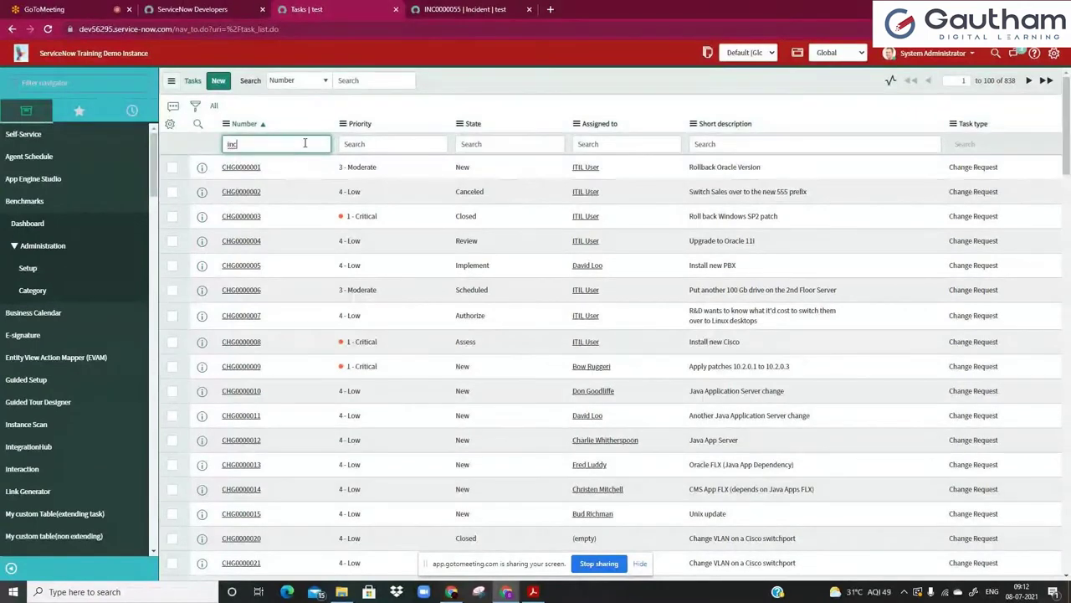
key("Return")
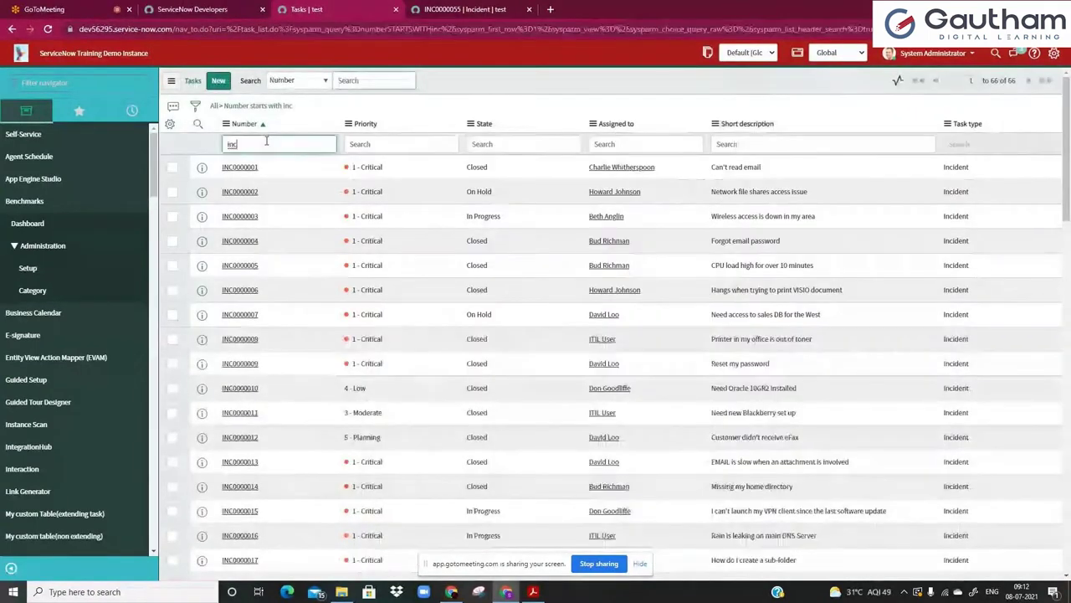
type("p")
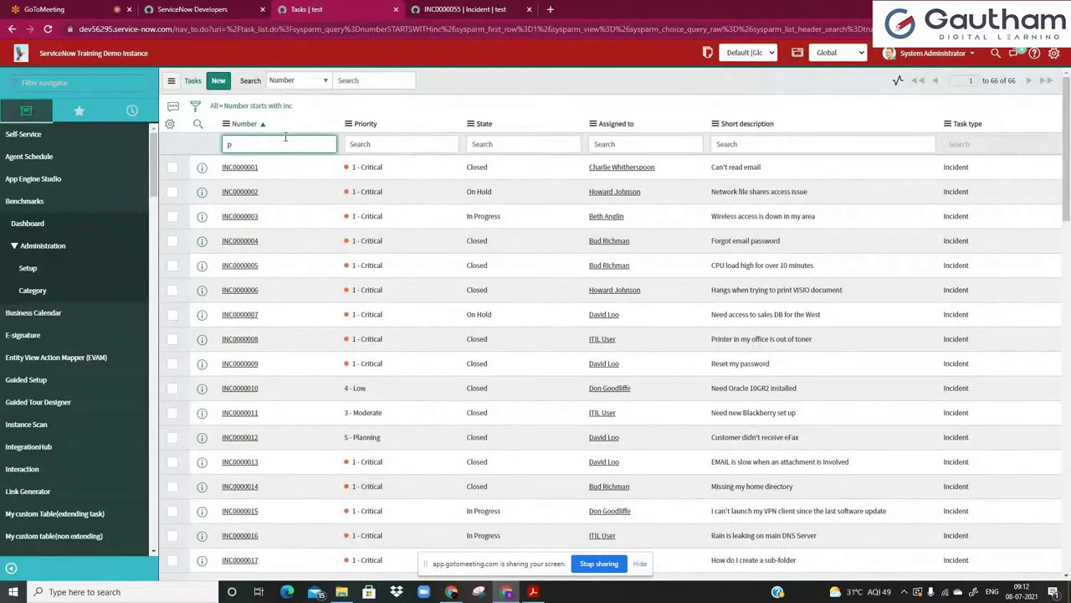
key("Return")
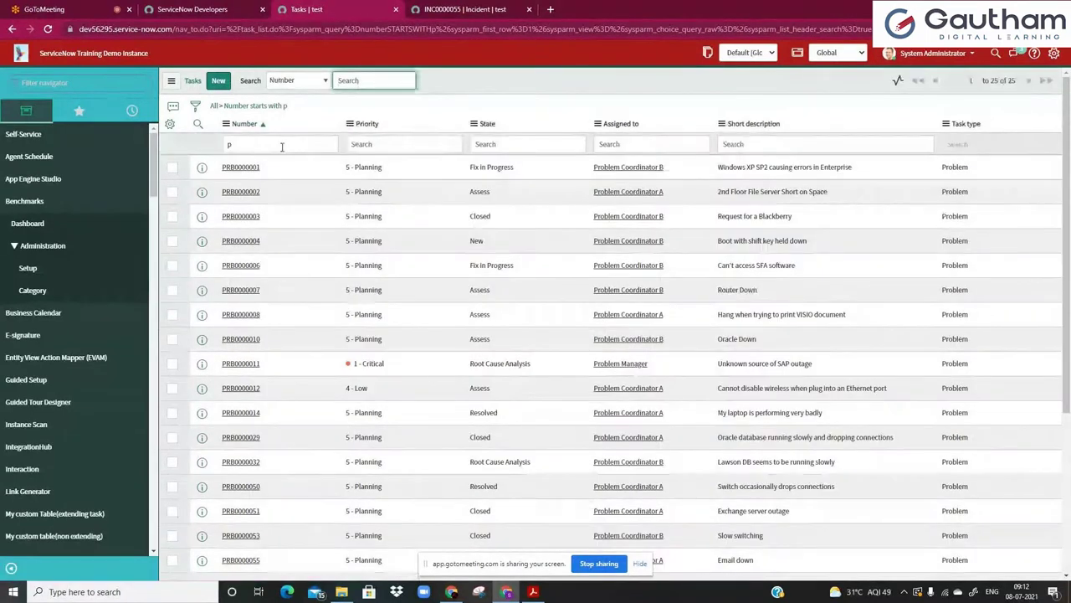
Step: Remove the Number filter so all 838 task records are listed
left_click(282, 146)
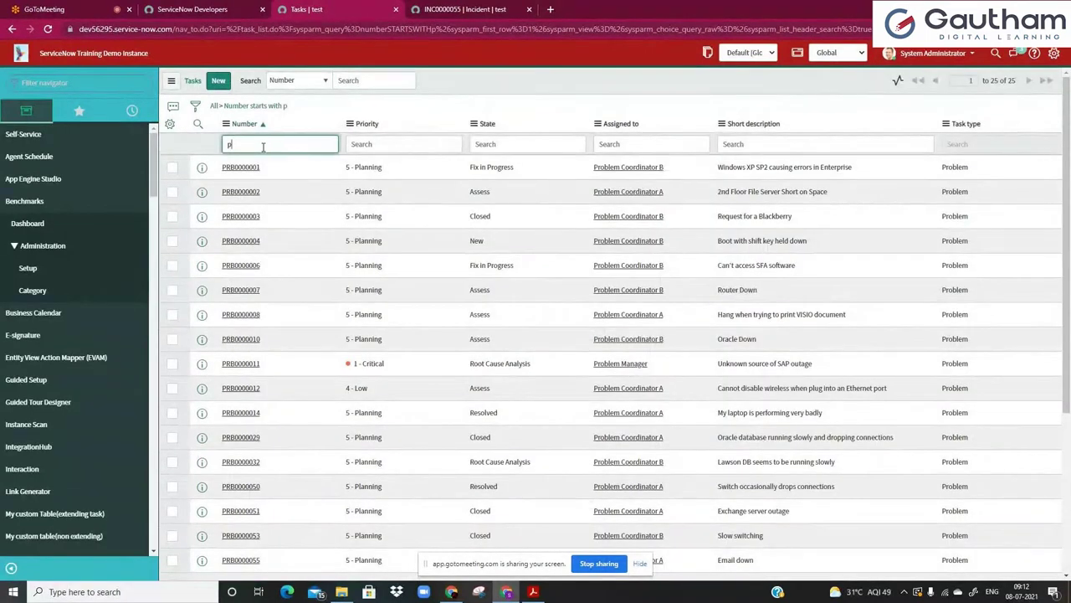
double_click(263, 147)
left_click(215, 107)
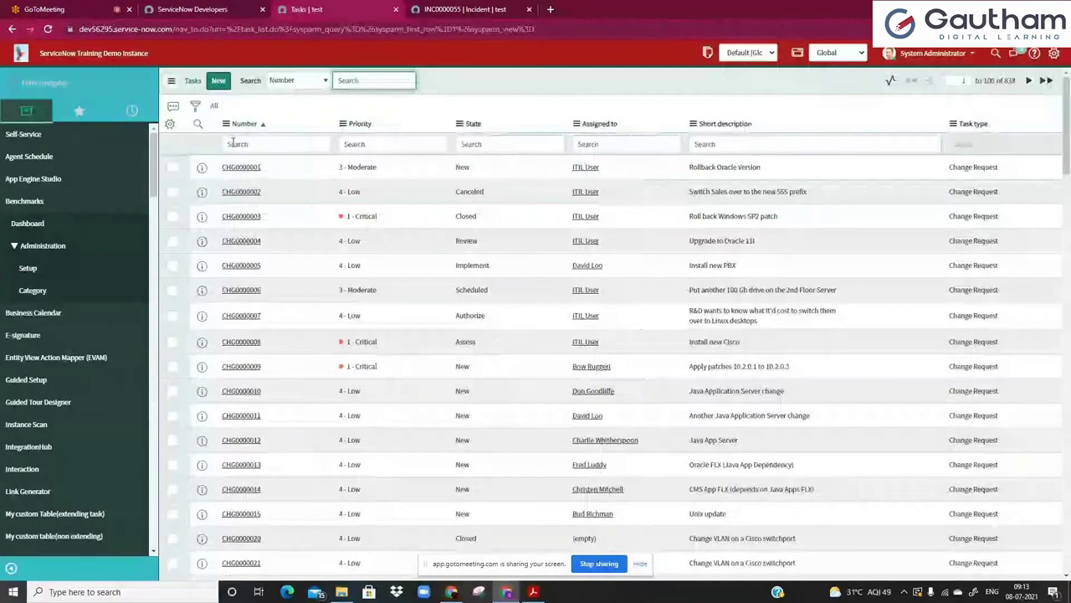
left_click(234, 143)
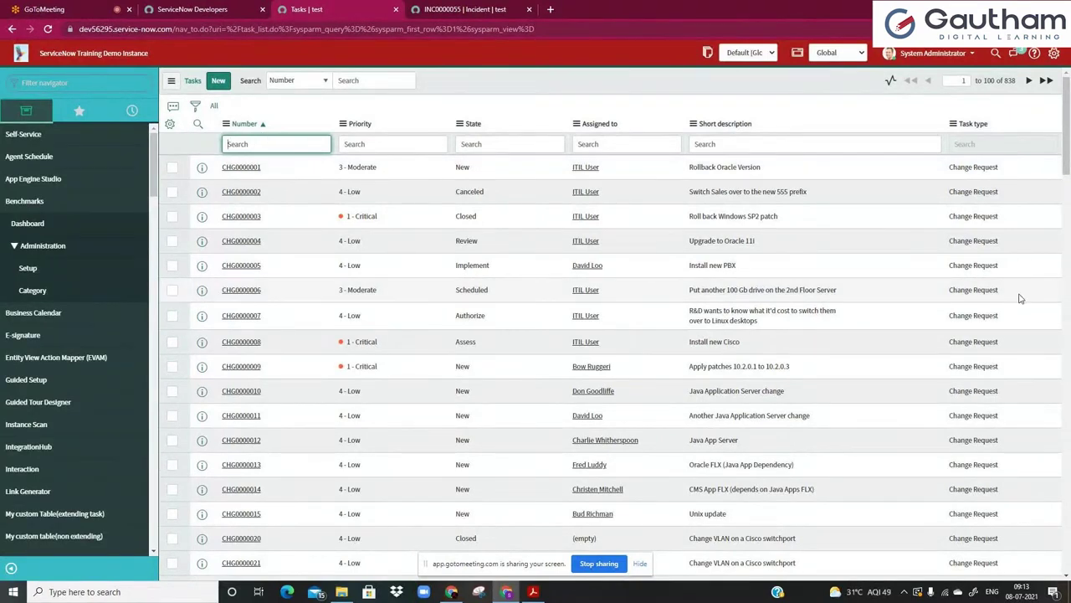
Step: Group the Tasks list by Task type
right_click(968, 127)
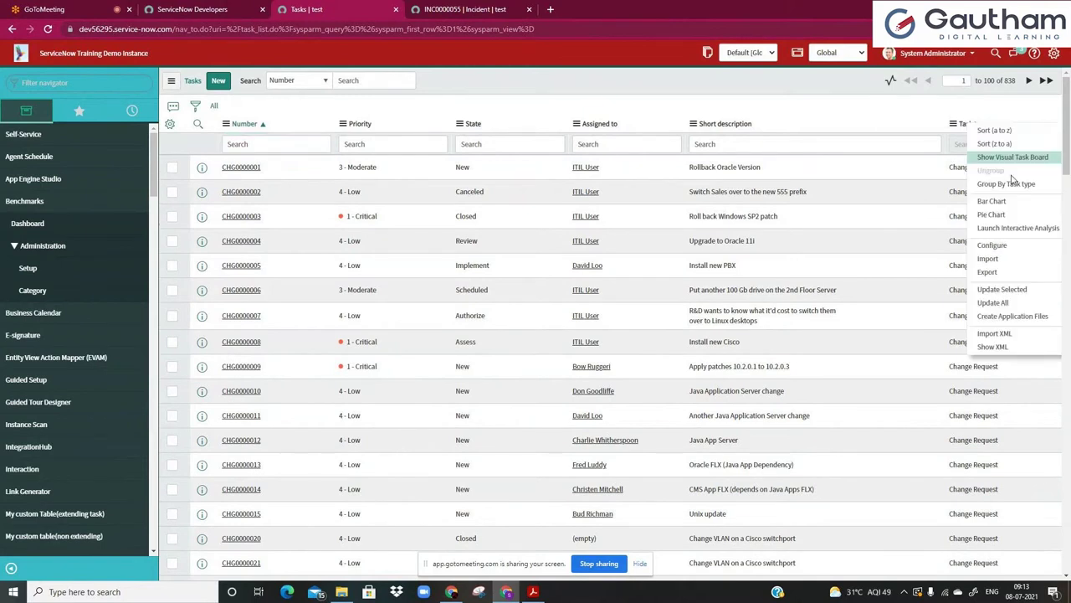
key("Escape")
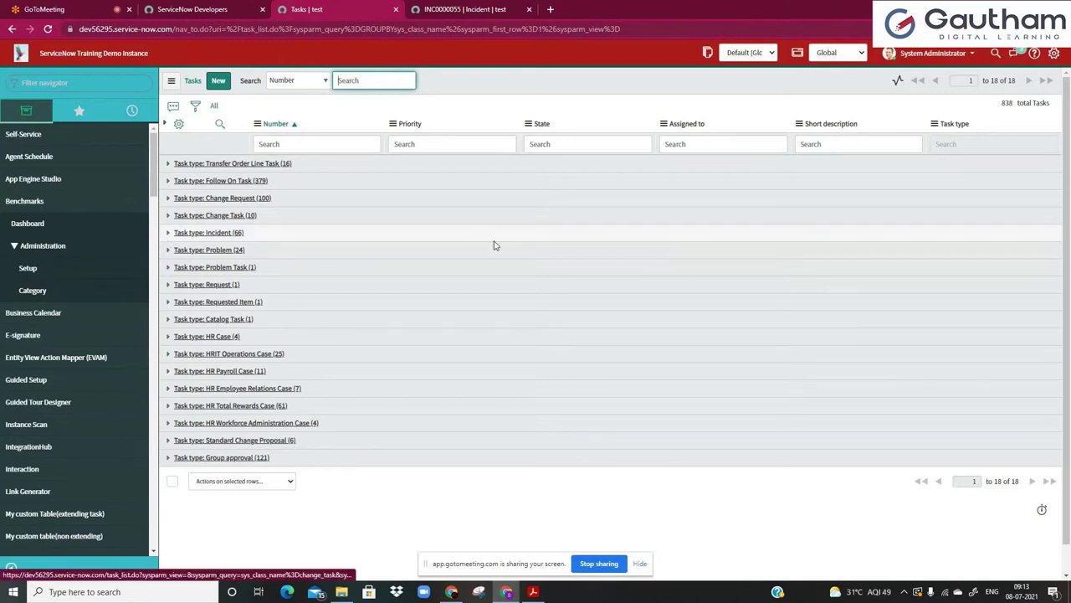
left_click(270, 144)
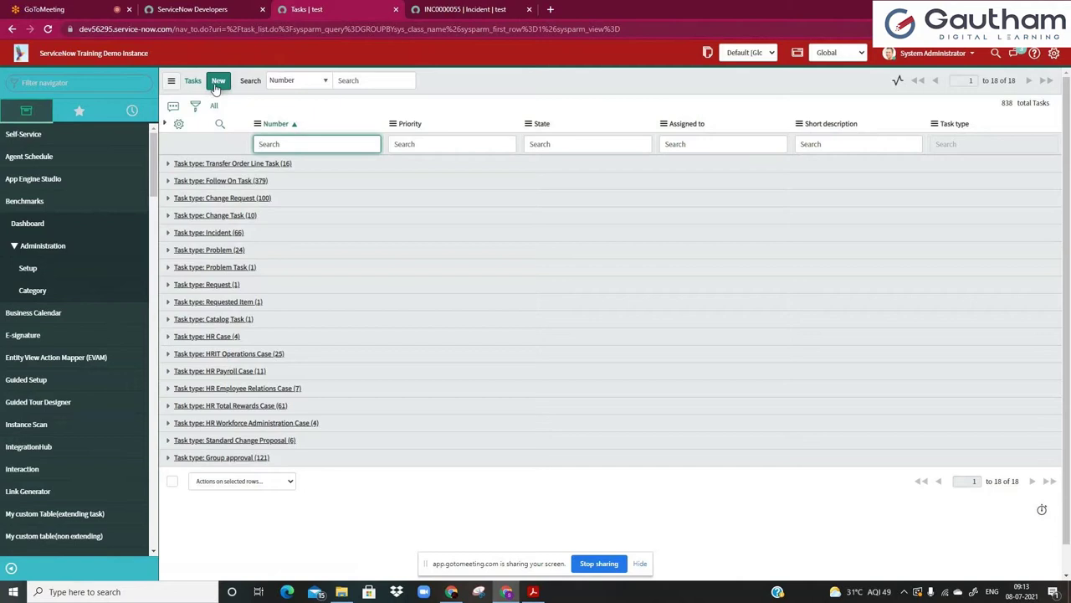
Step: Open the incident list via incident.list, then return to the INC0000055 incident form
left_click(150, 77)
type("lock")
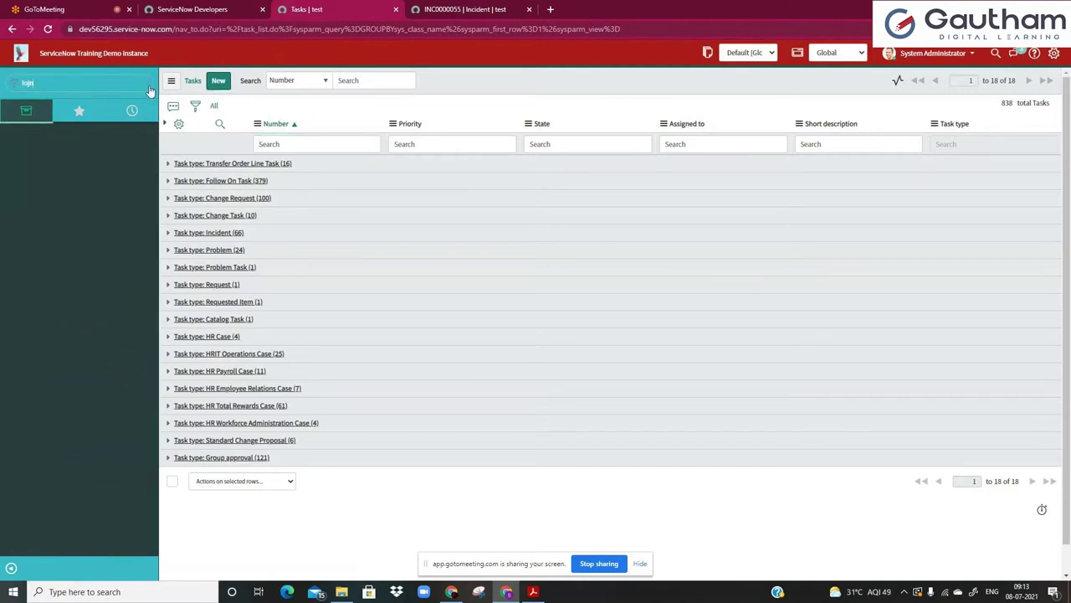
type("ent.LIS")
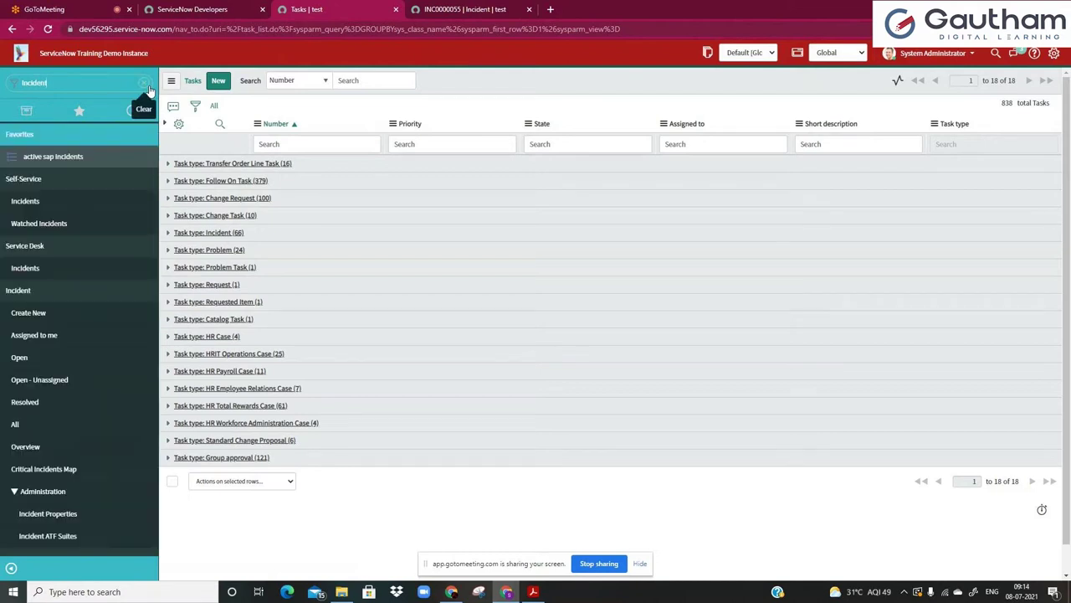
type("T")
key("Return")
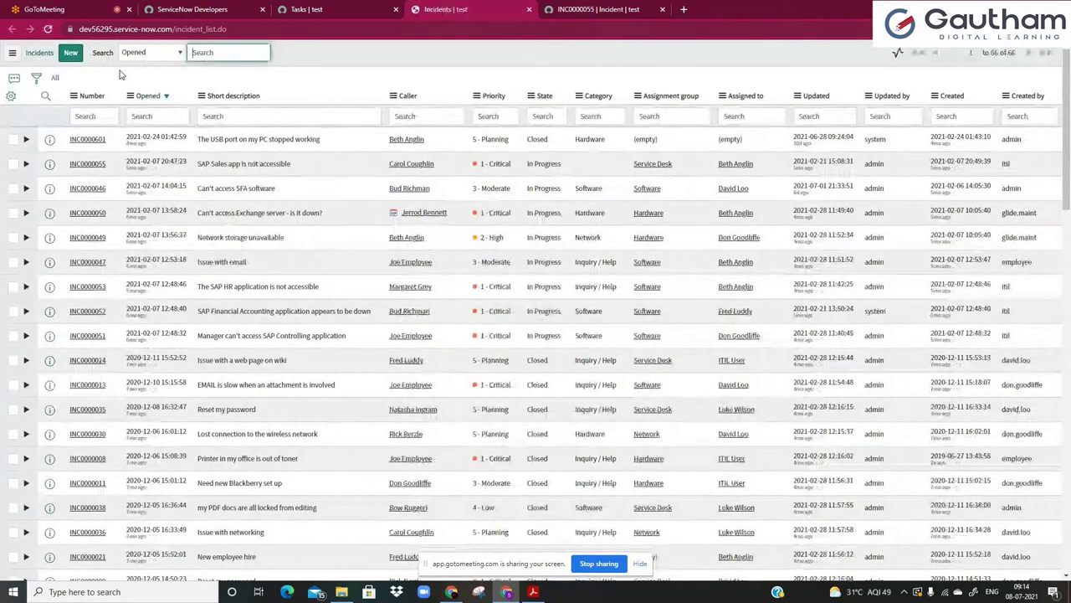
key("ctrl+shift+Tab")
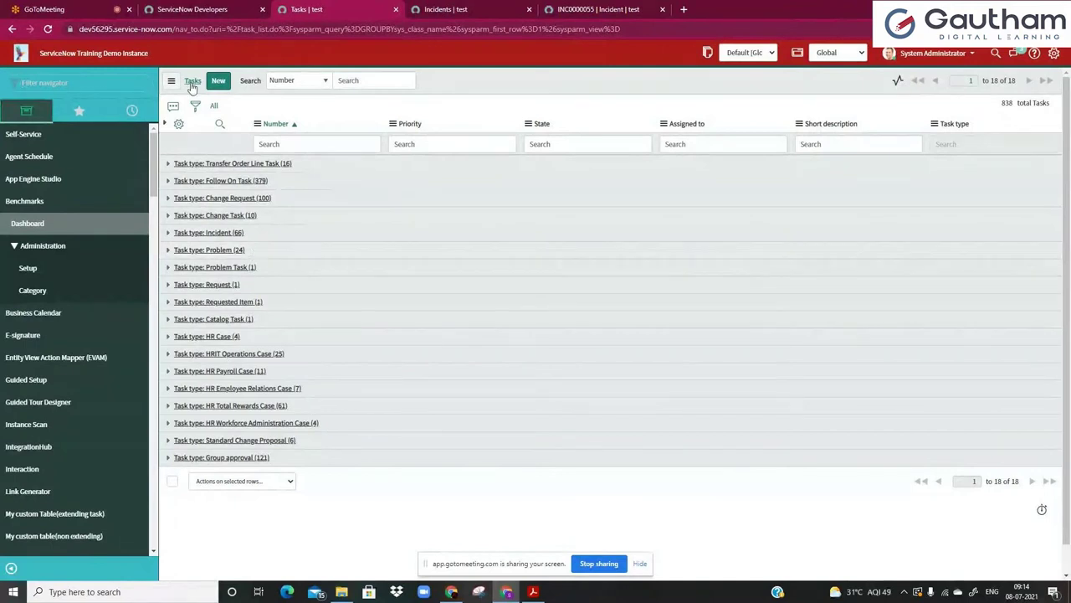
left_click(283, 144)
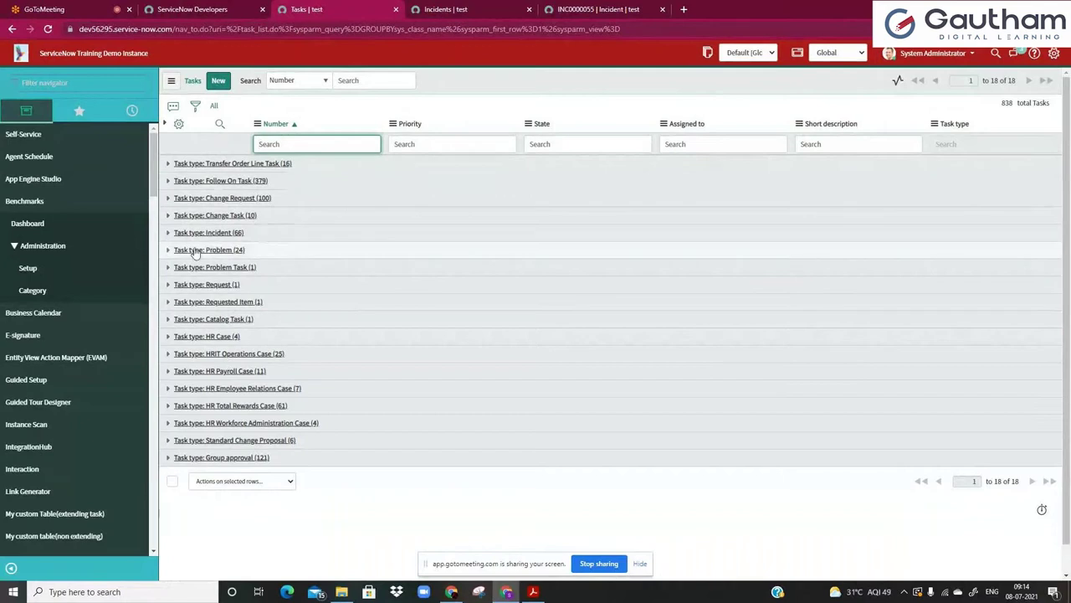
left_click(619, 9)
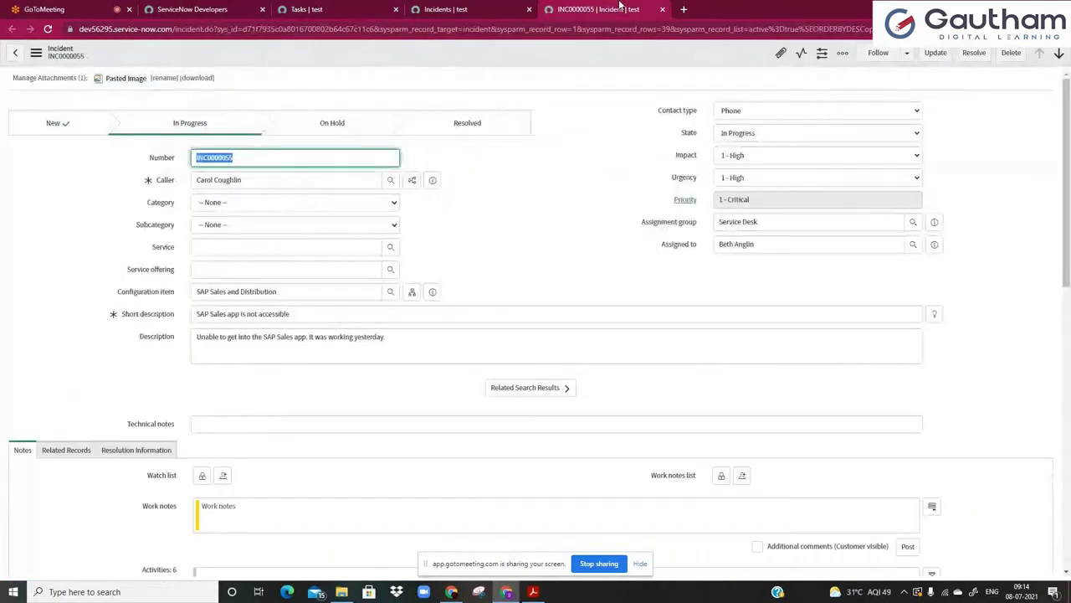
Step: Show the dictionary info for the incident's Technical notes field
left_click(202, 157)
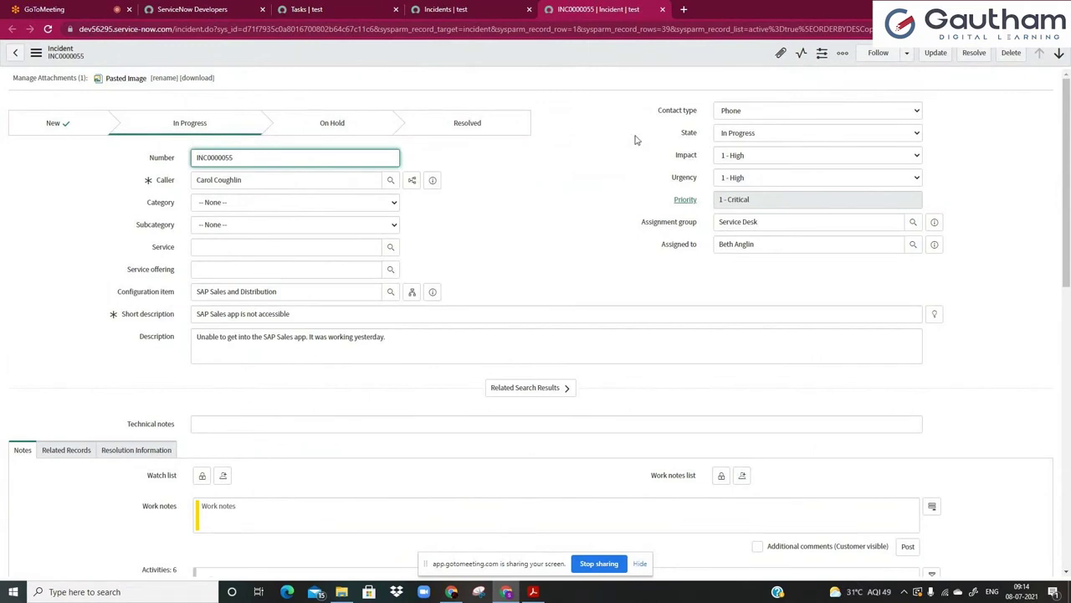
scroll(168, 259, "down", 1)
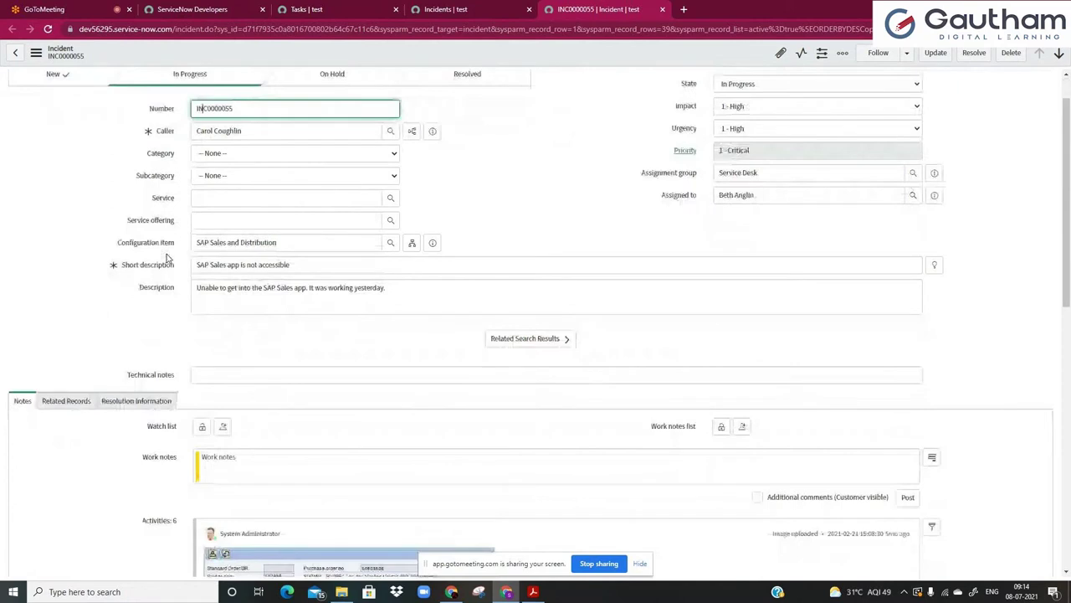
scroll(151, 369, "up", 1)
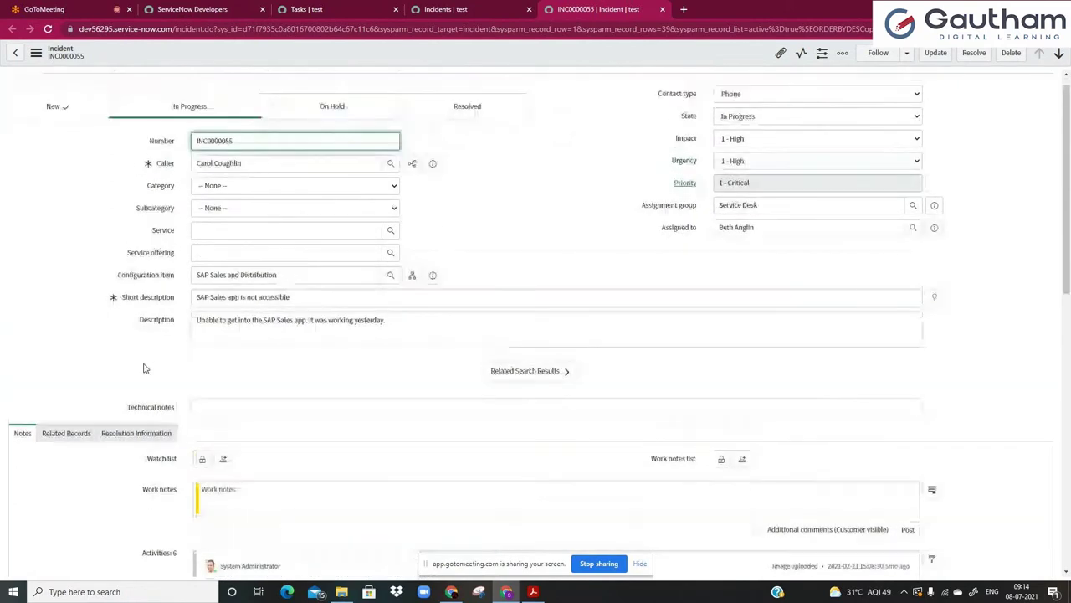
scroll(143, 369, "up", 1)
left_click(157, 424)
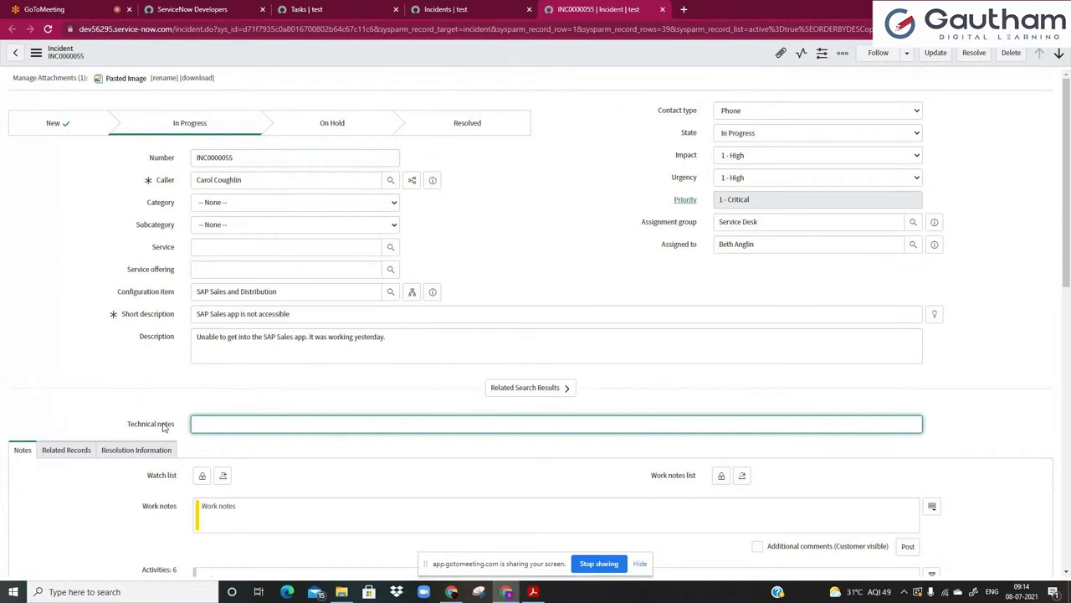
right_click(165, 427)
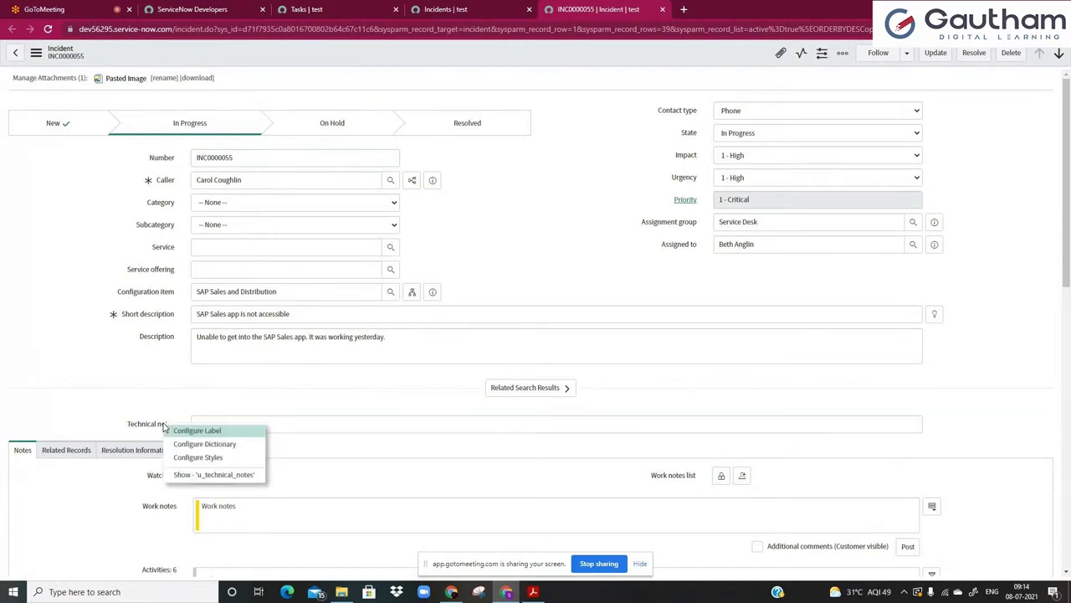
left_click(206, 475)
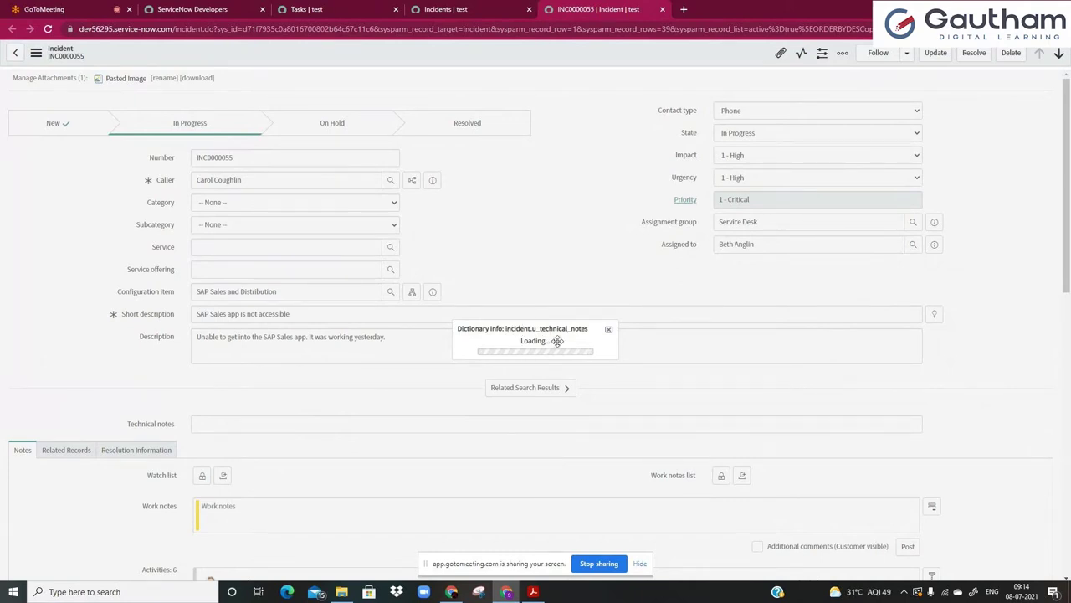
Step: Confirm the table is incident and the column is u_technical_notes, then close the popup
double_click(551, 299)
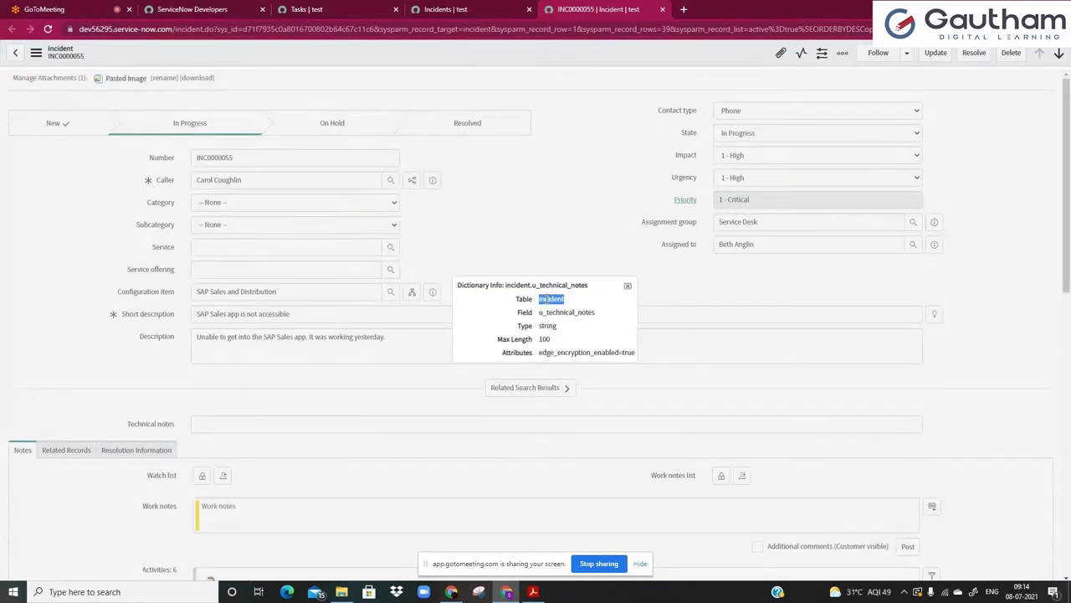
left_click(556, 312)
double_click(555, 312)
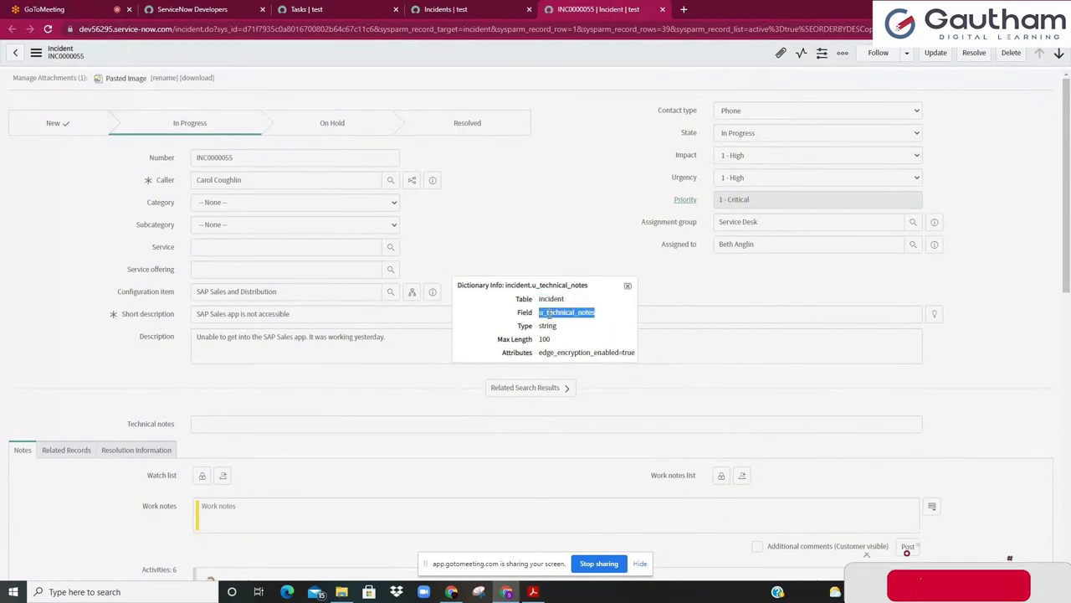
left_click(557, 316)
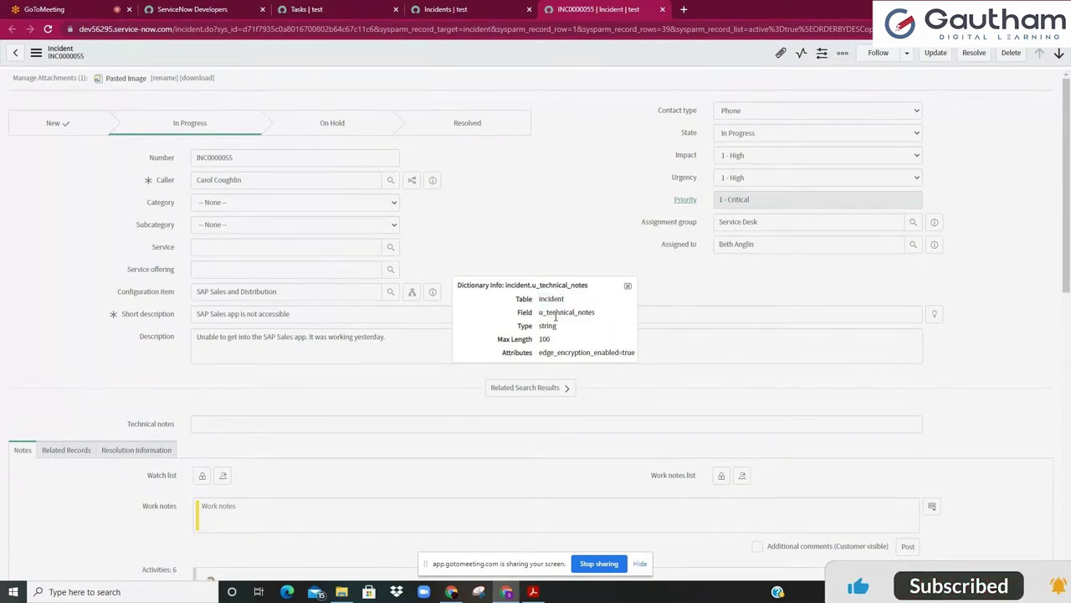
left_click(628, 287)
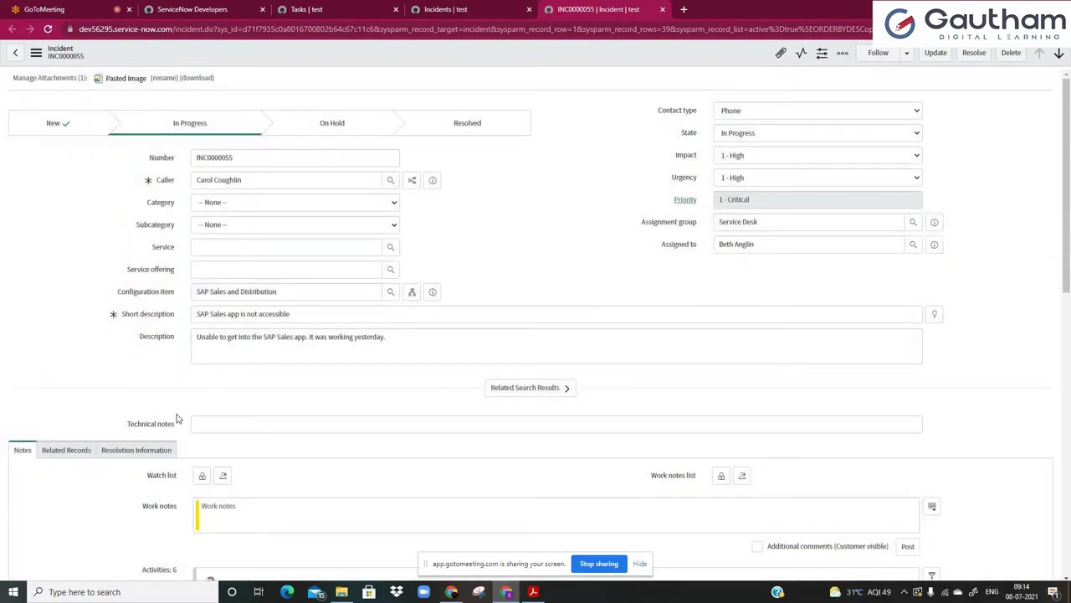
Step: Duplicate the INC0000055 tab and open the Technical notes dictionary entry
right_click(565, 9)
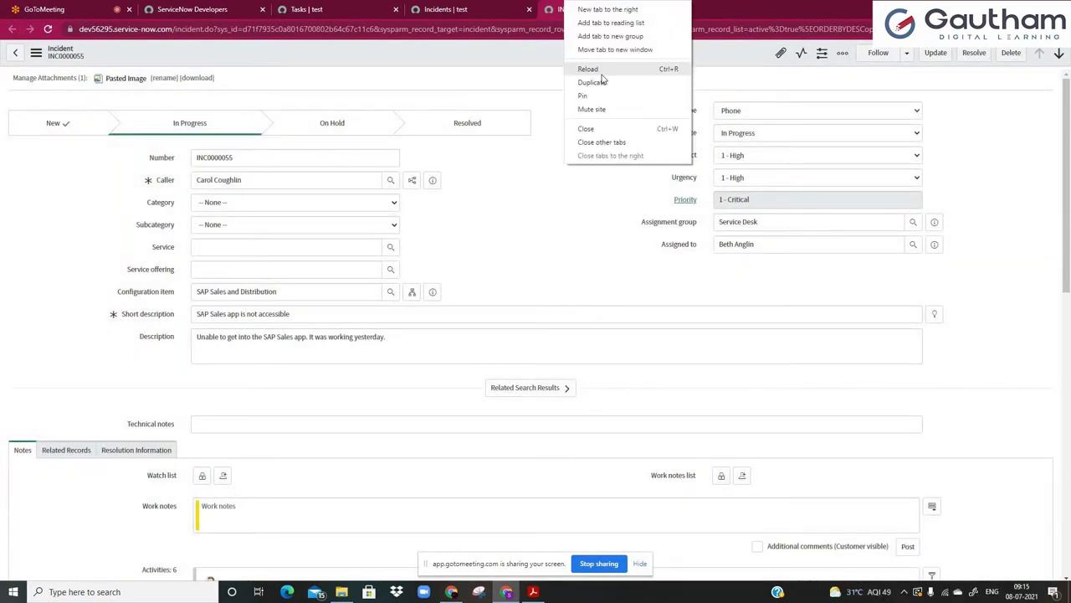
left_click(590, 78)
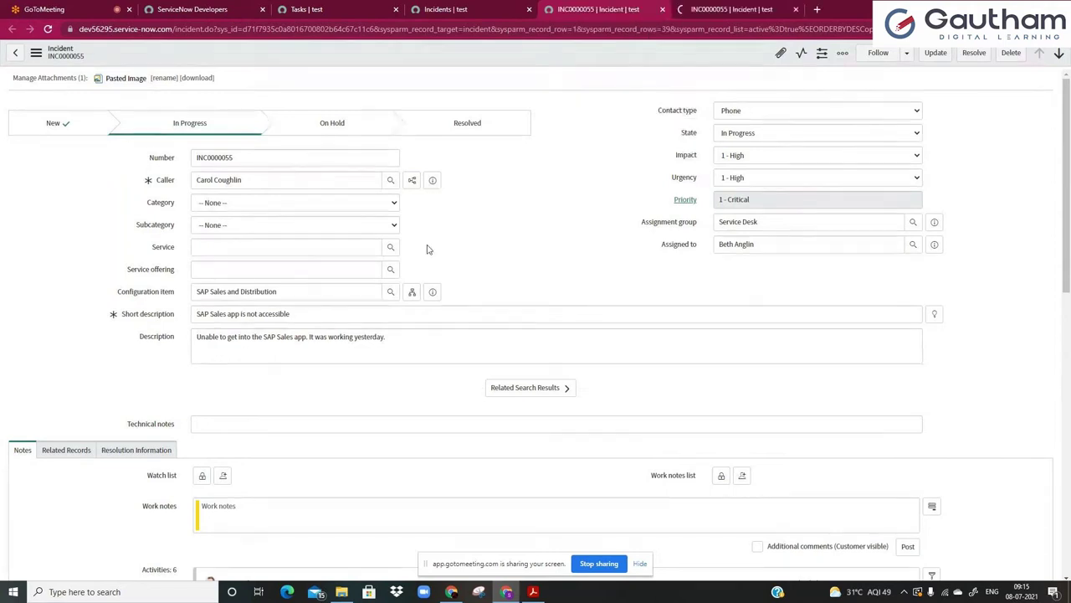
right_click(154, 425)
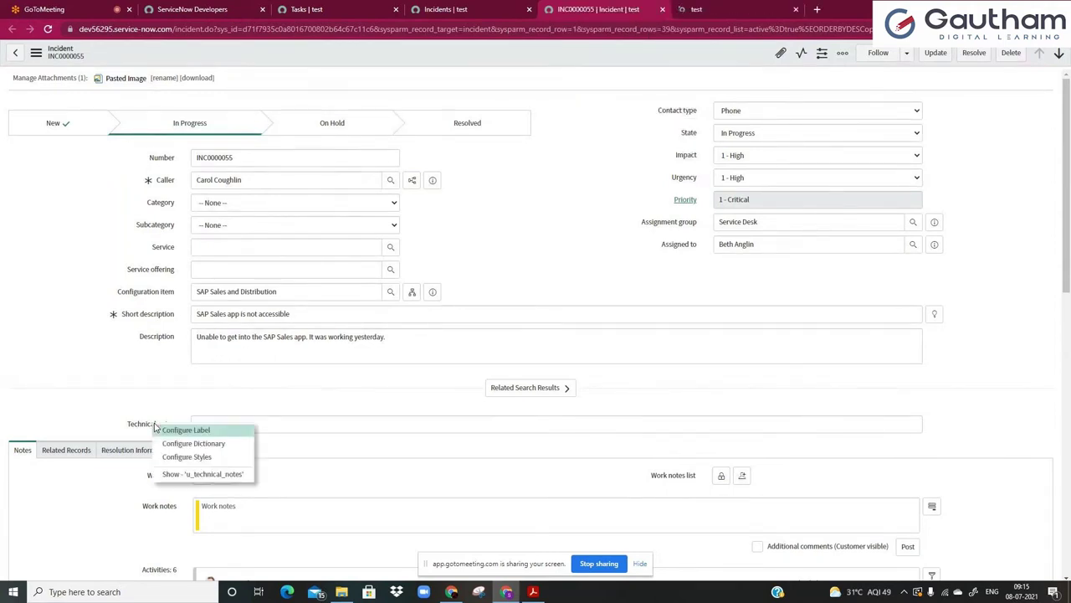
left_click(197, 448)
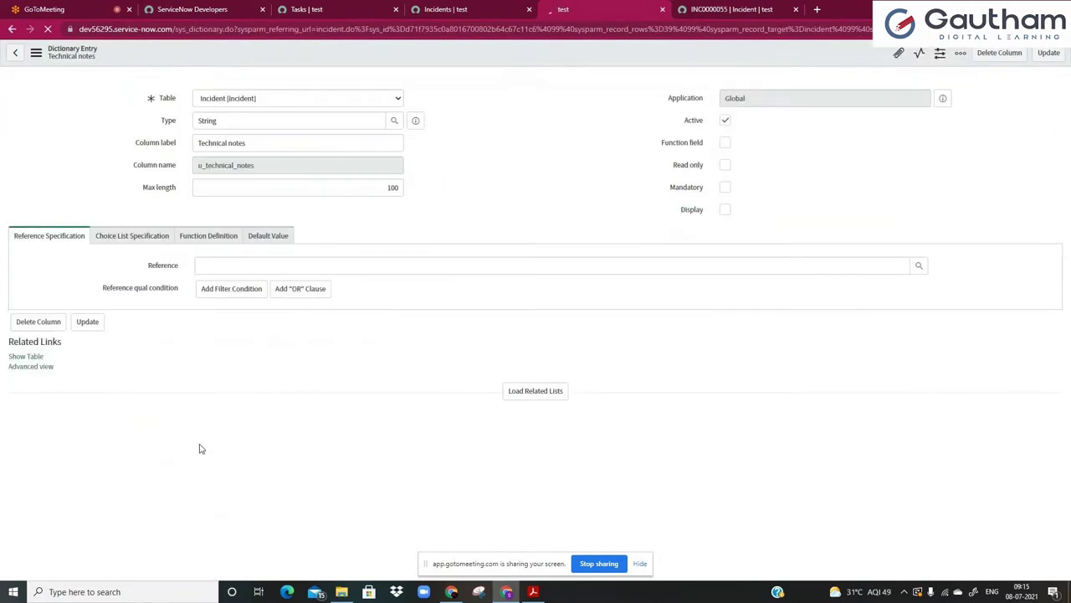
Step: Turn on Mandatory for Technical notes and save the dictionary entry with Update
left_click(724, 221)
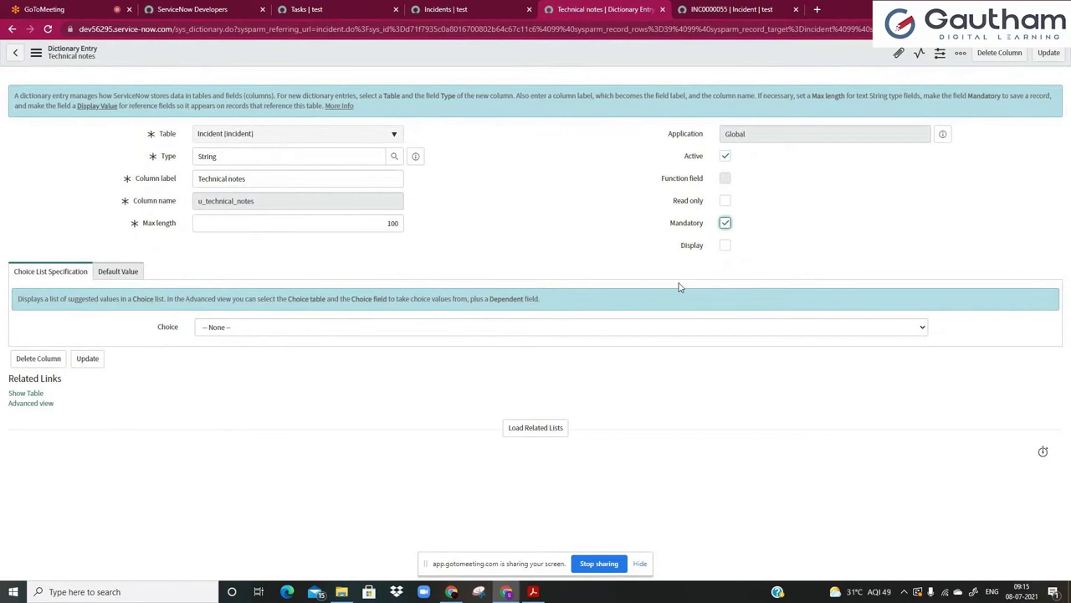
left_click(136, 273)
left_click(213, 350)
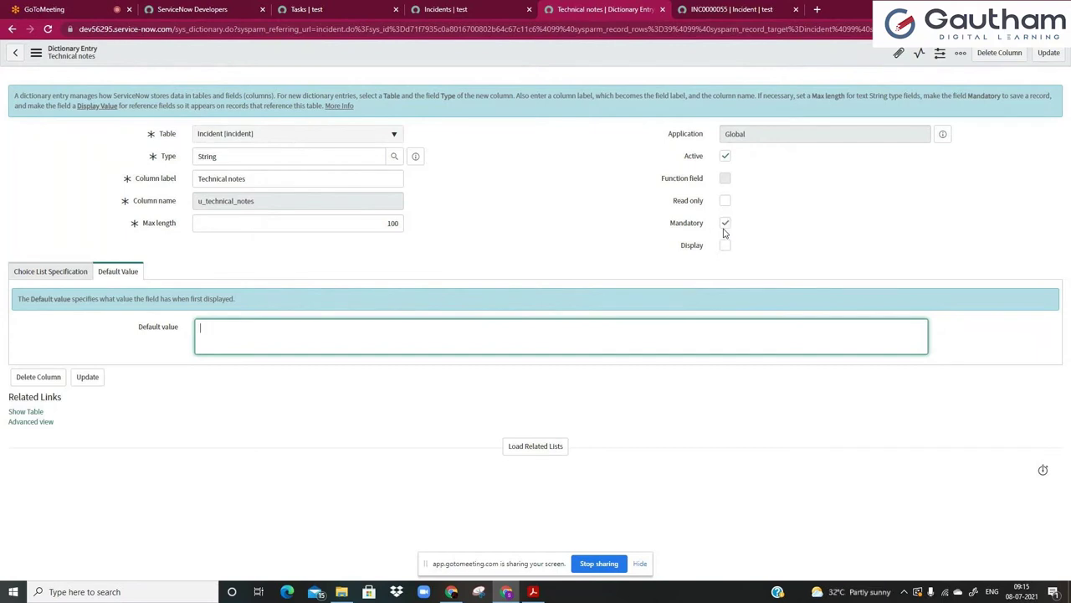
left_click(1047, 52)
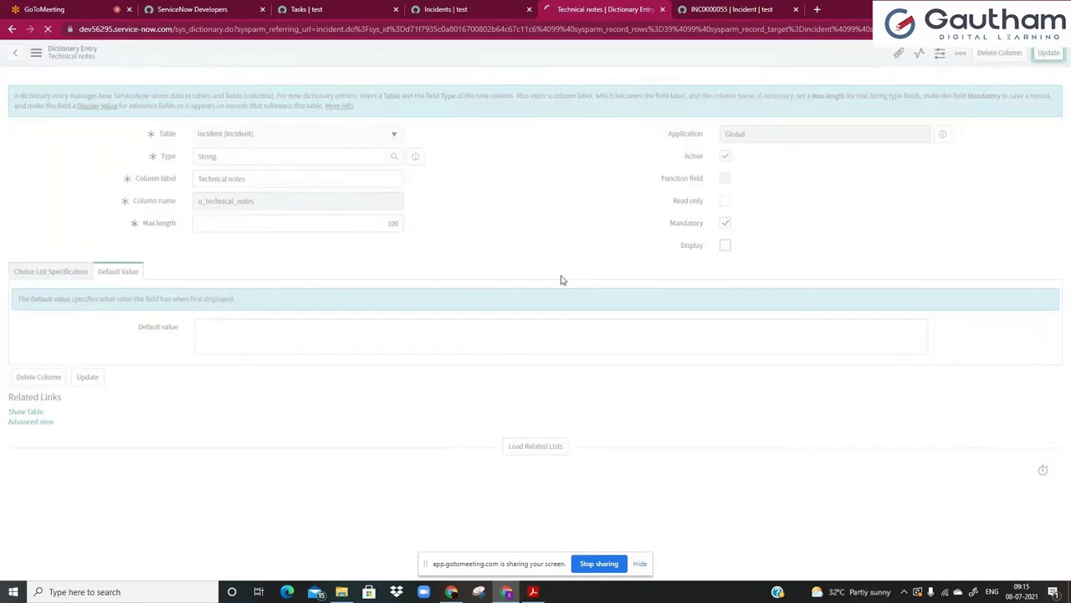
Step: Reload incident INC0000055 and check that Technical notes now carries the required marker
left_click(728, 9)
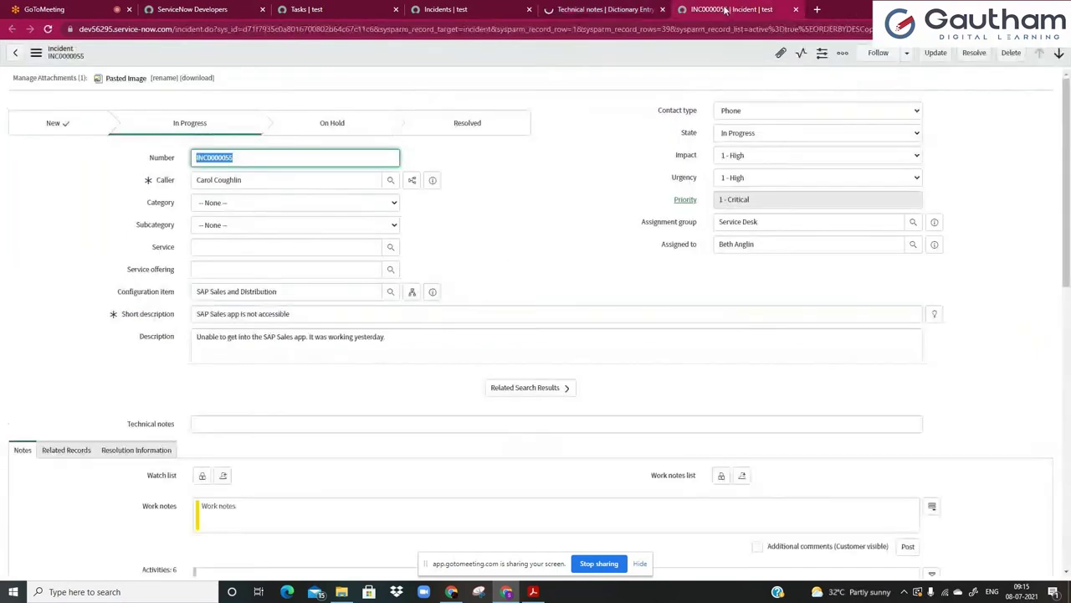
left_click(47, 30)
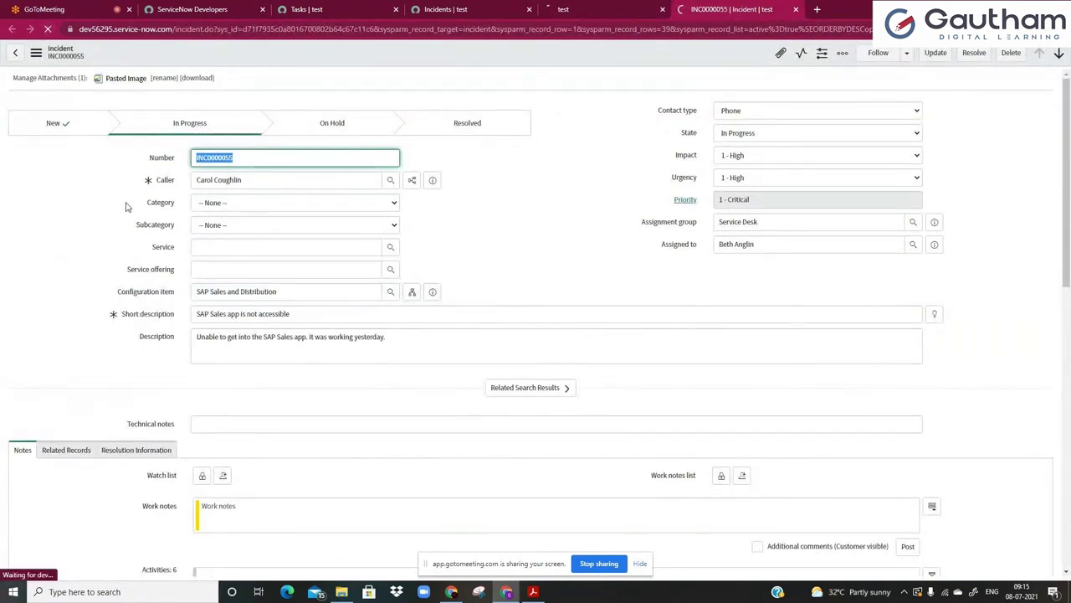
left_click(202, 427)
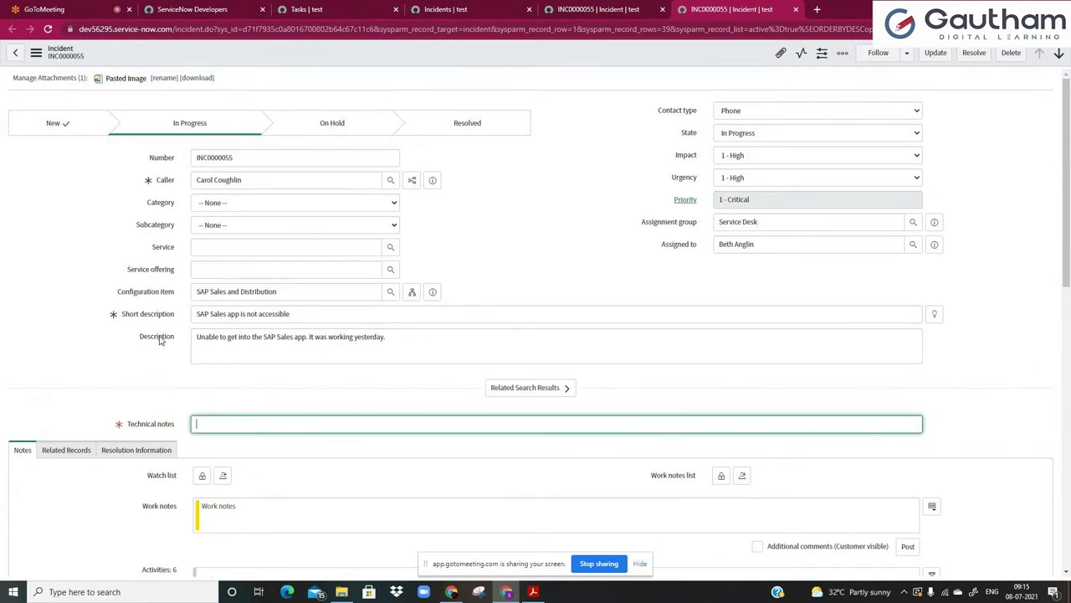
left_click(161, 340)
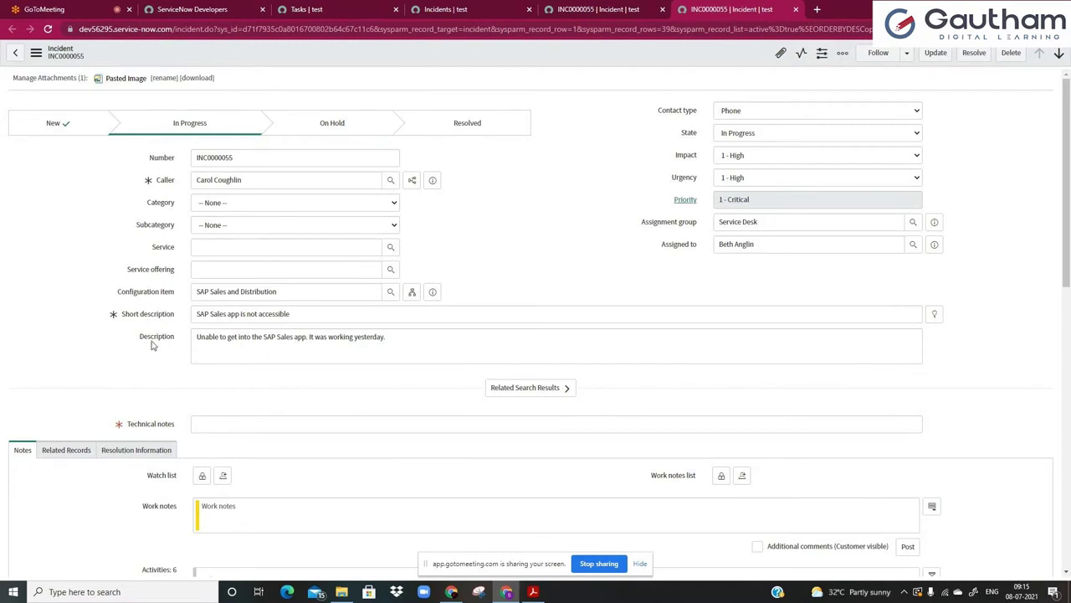
Step: Check that Description is defined on the task table (string, 4000 max), then return to the Tasks list
right_click(160, 338)
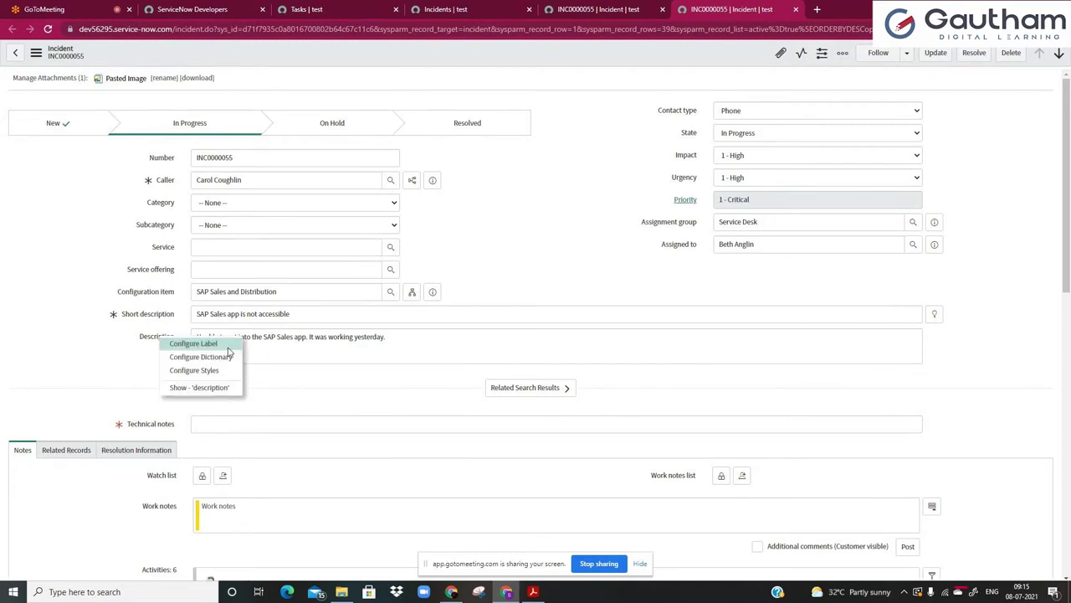
left_click(186, 387)
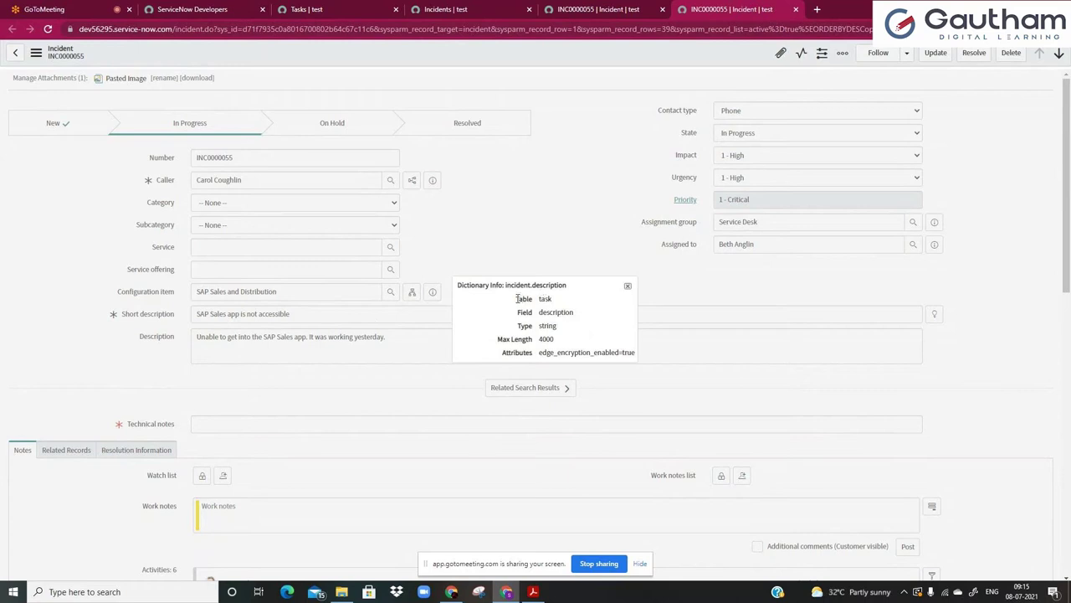
left_click_drag(519, 298, 552, 299)
left_click(552, 299)
left_click(628, 288)
left_click(159, 343)
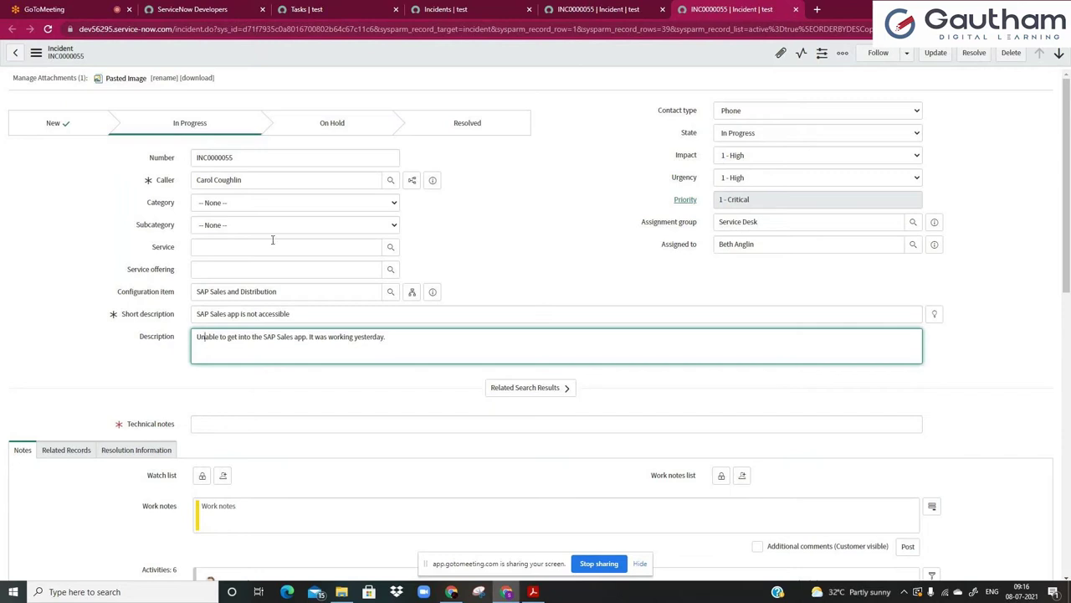
left_click(307, 9)
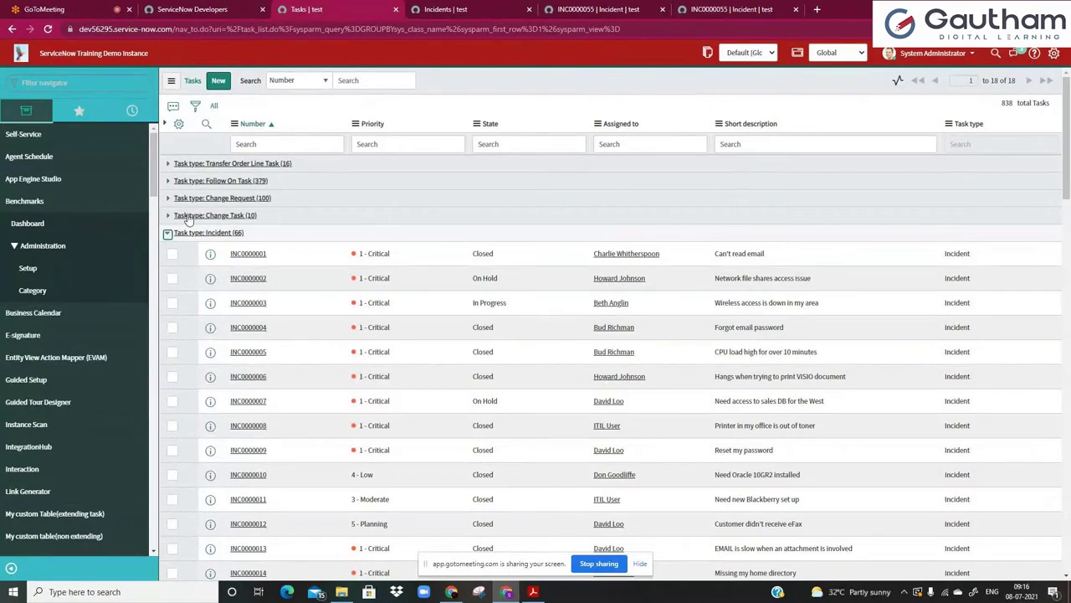
Step: Expand the Task type: Change Request group and open CHG0000001
left_click(191, 215)
left_click(241, 220)
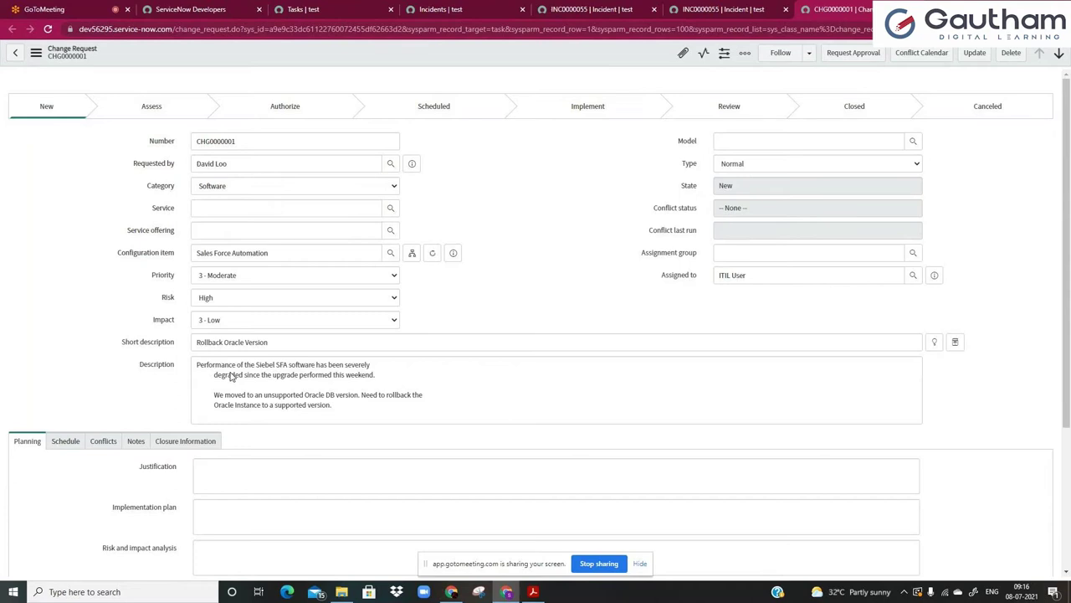
Step: Reload the page and get back to the CHG0000001 change request form
key("F5")
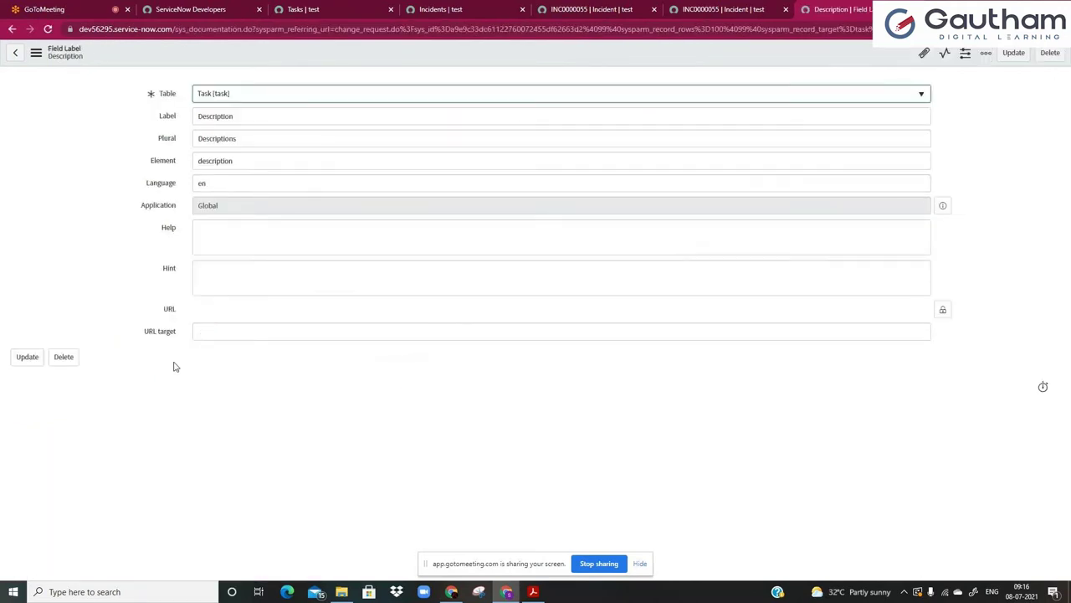
left_click(12, 28)
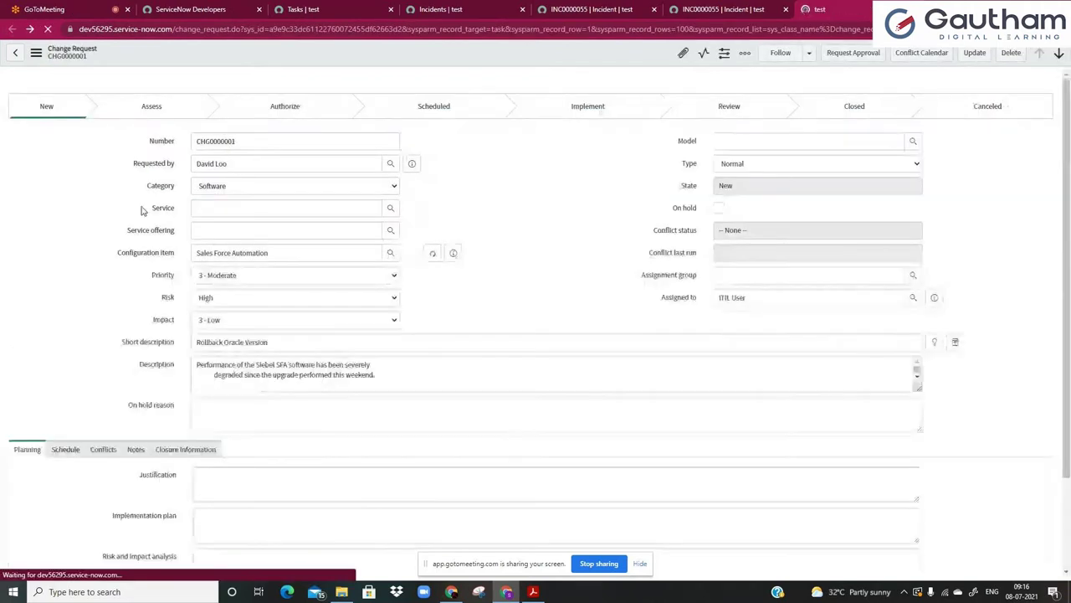
left_click(164, 369)
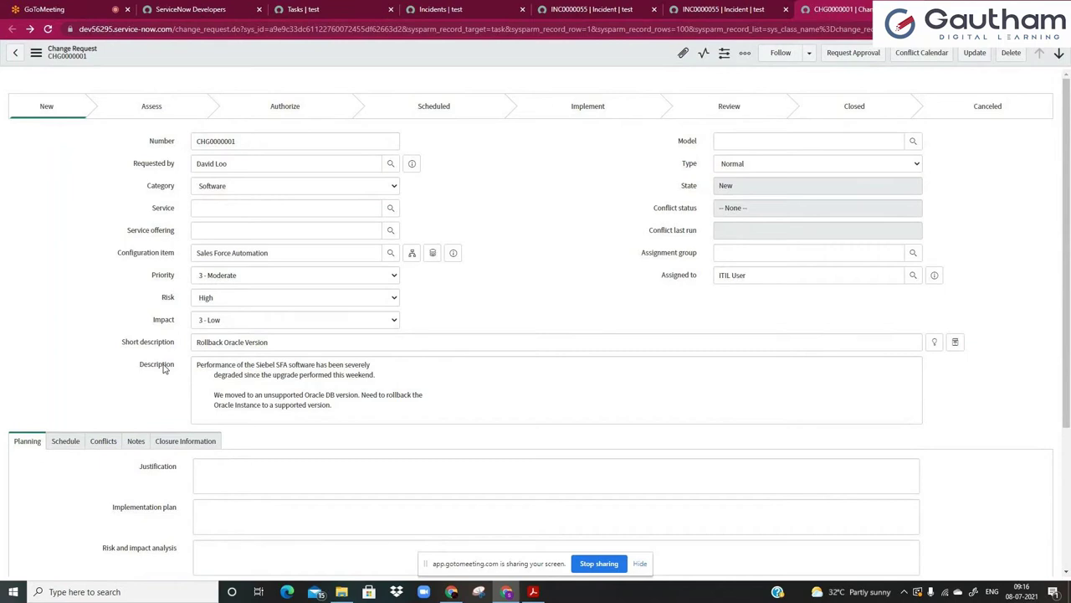
Step: Show Description's dictionary info (task table, max length 4000), close it, and reopen it
right_click(164, 369)
left_click(208, 417)
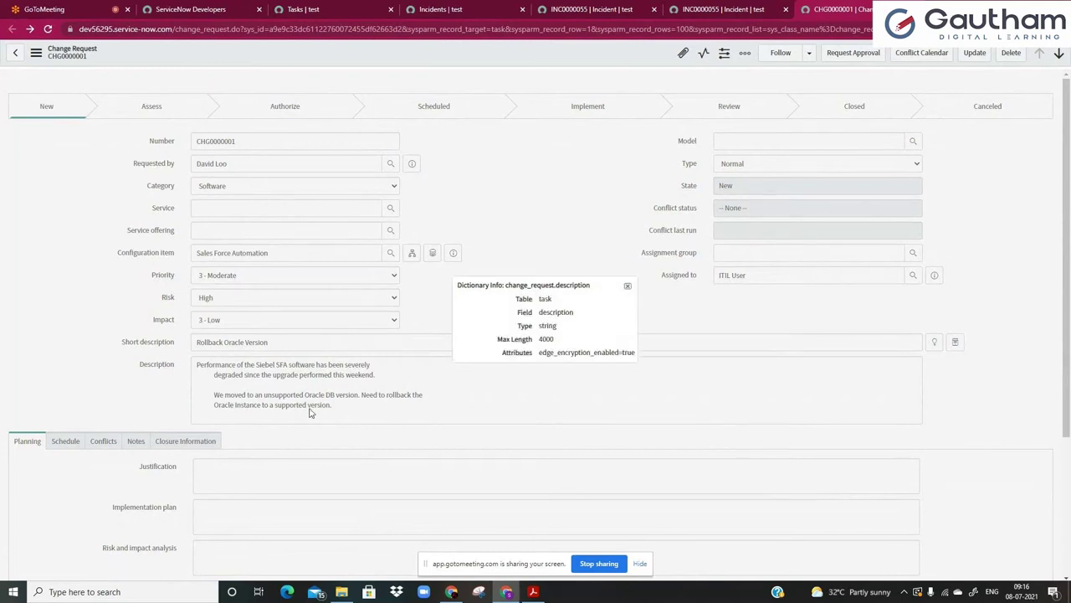
double_click(544, 299)
left_click(542, 313)
left_click(628, 288)
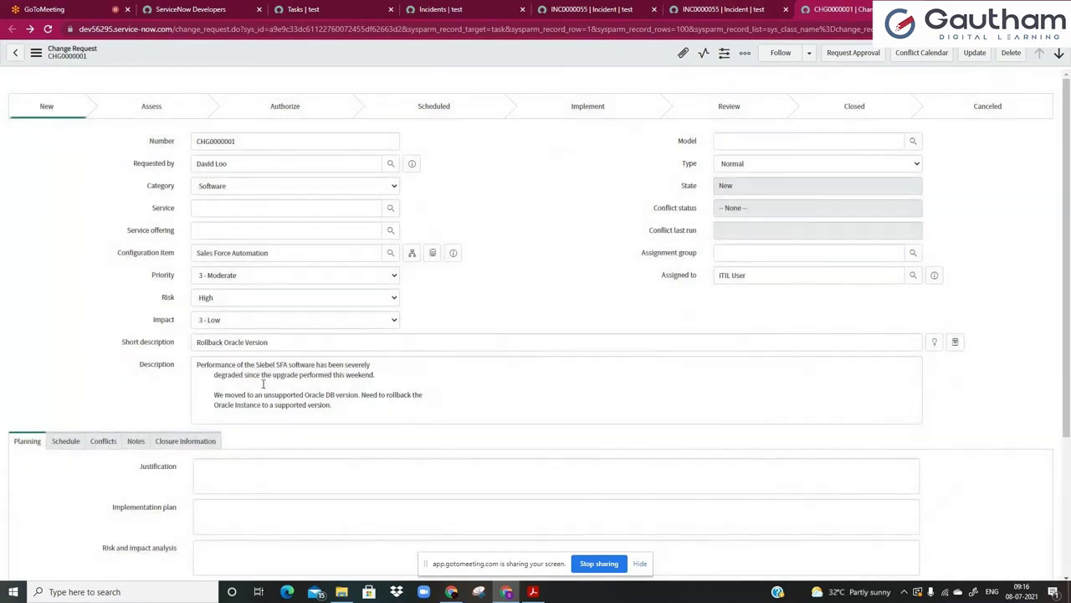
right_click(168, 370)
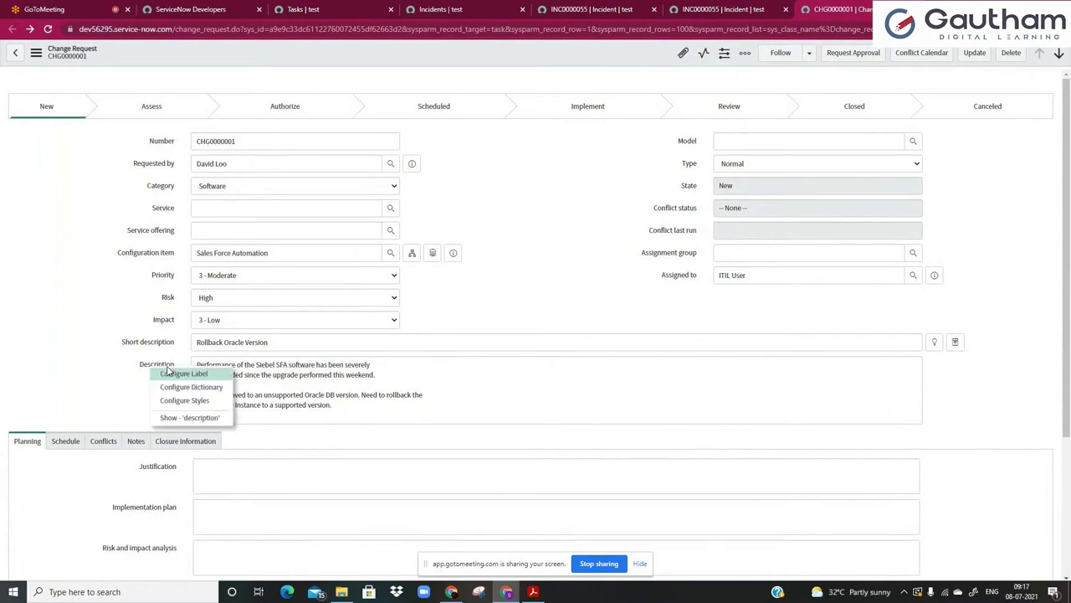
left_click(199, 417)
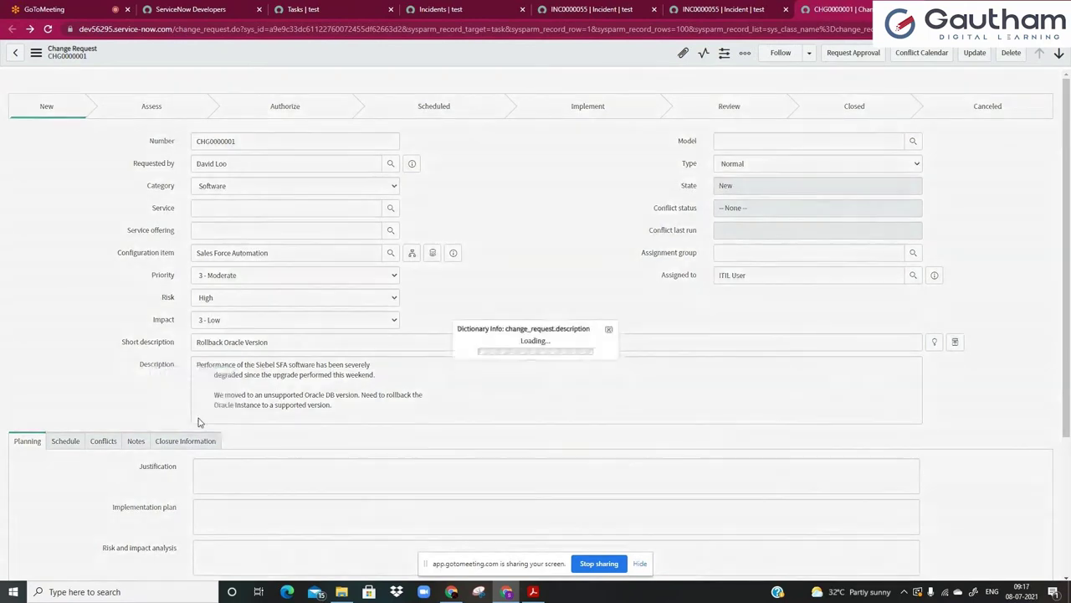
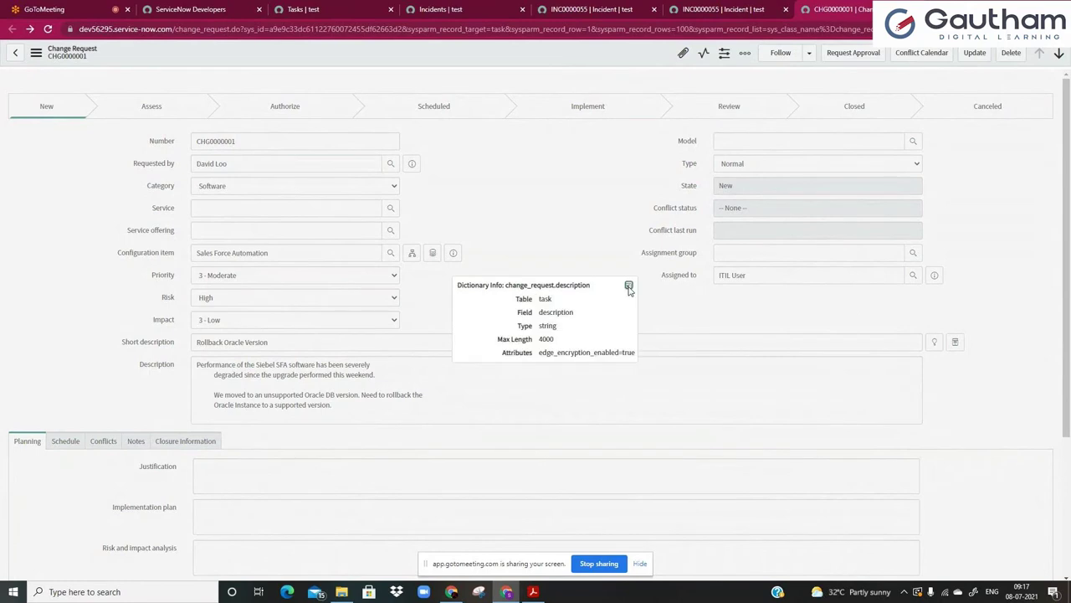
Step: Open the dictionary definition of the Description field from change request CHG0000001
right_click(164, 366)
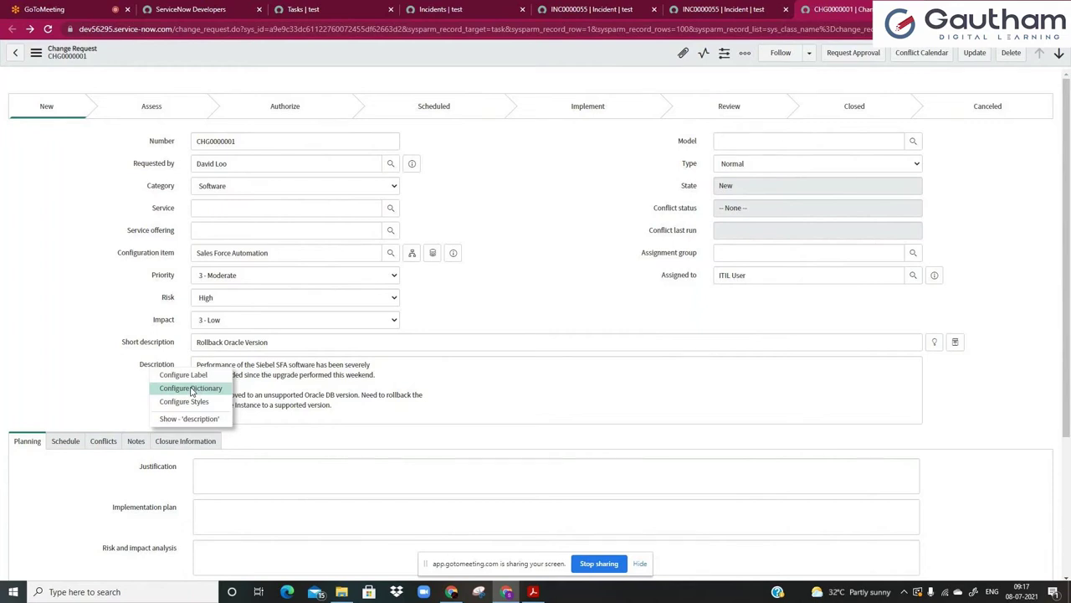
left_click(191, 388)
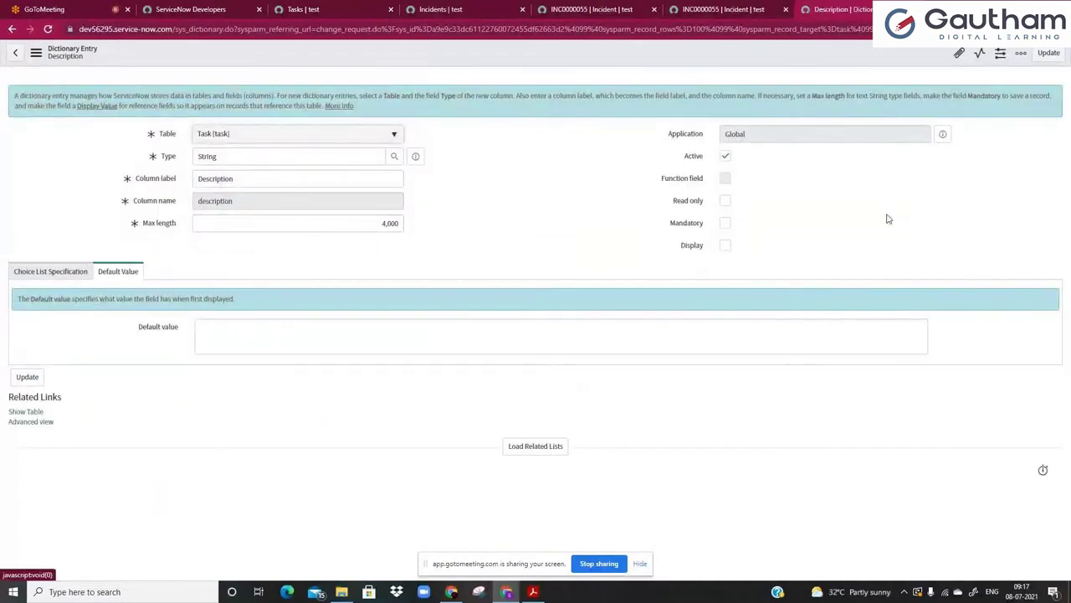
Step: Tick Mandatory on the task Description dictionary entry, save it, and go back to INC0000055
left_click(725, 222)
right_click(632, 62)
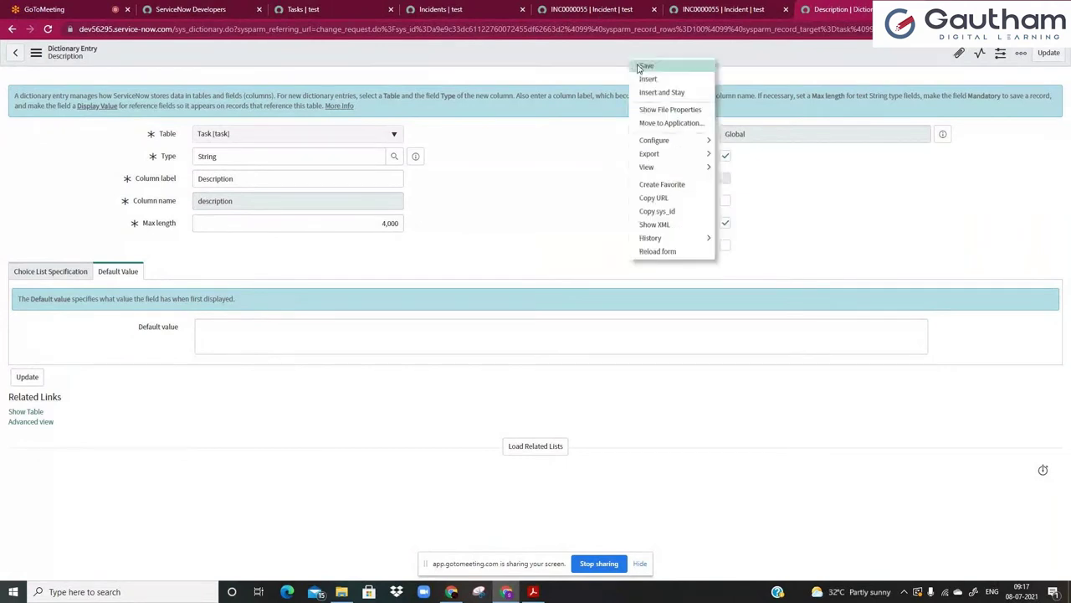
left_click(644, 66)
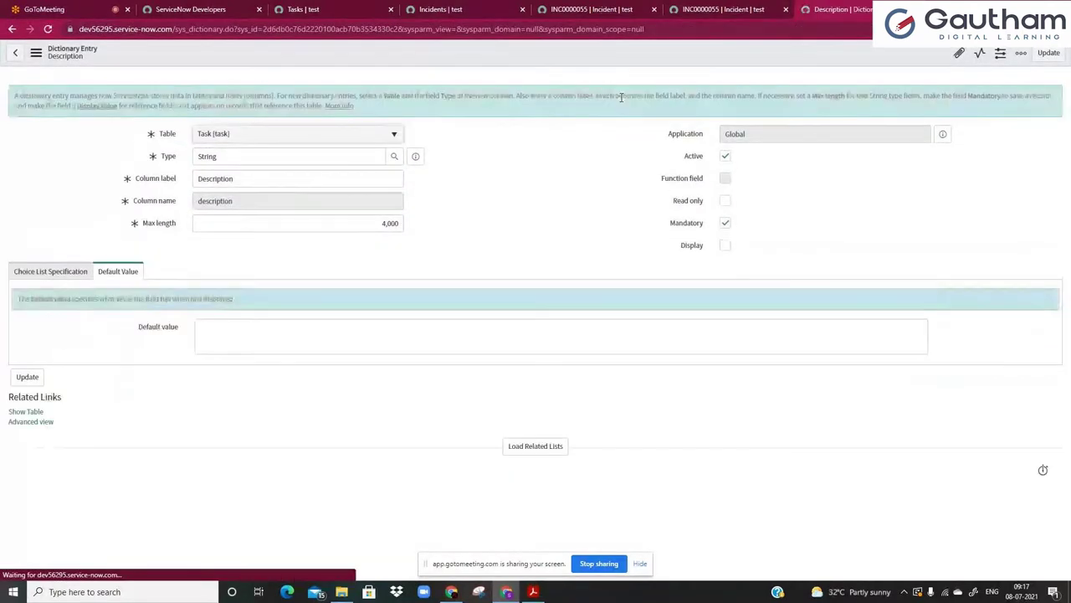
left_click(722, 9)
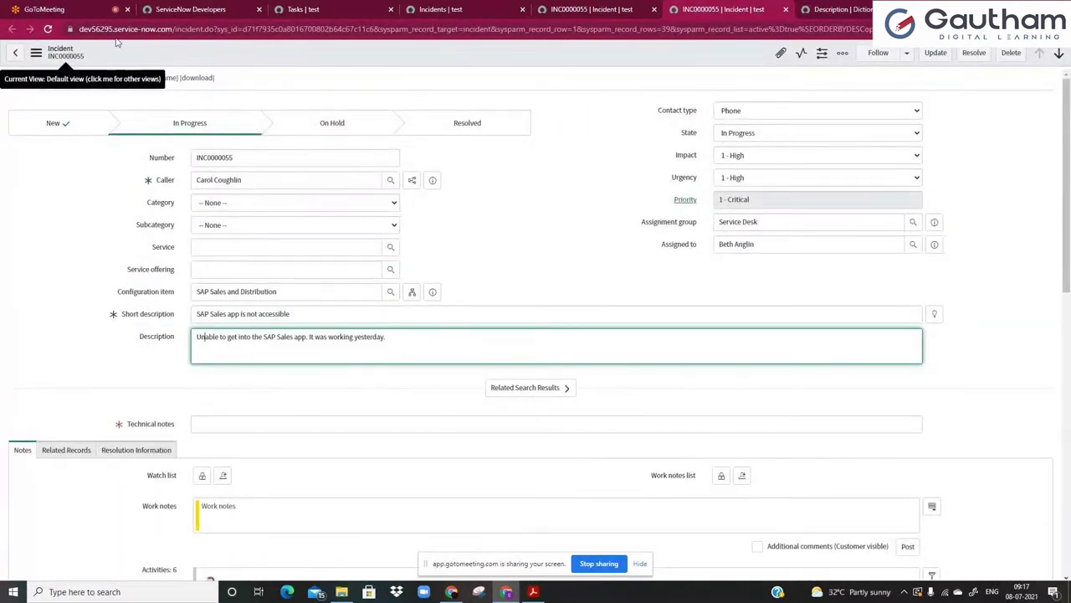
Step: Verify the required Description field on reloaded INC0000055 and on CHG0000002 opened from the Tasks list
left_click(50, 29)
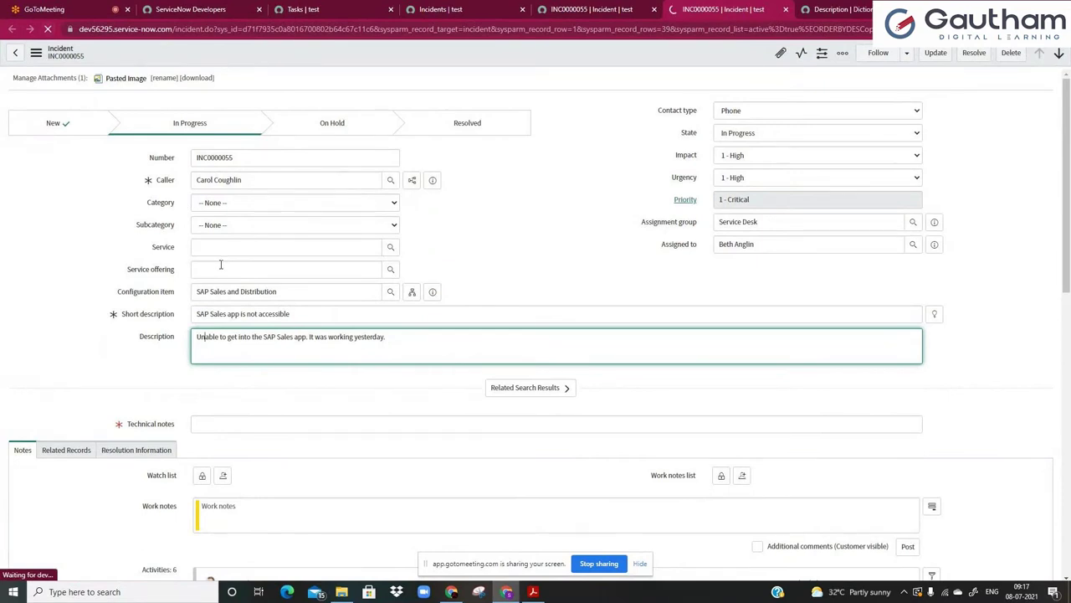
left_click(248, 339)
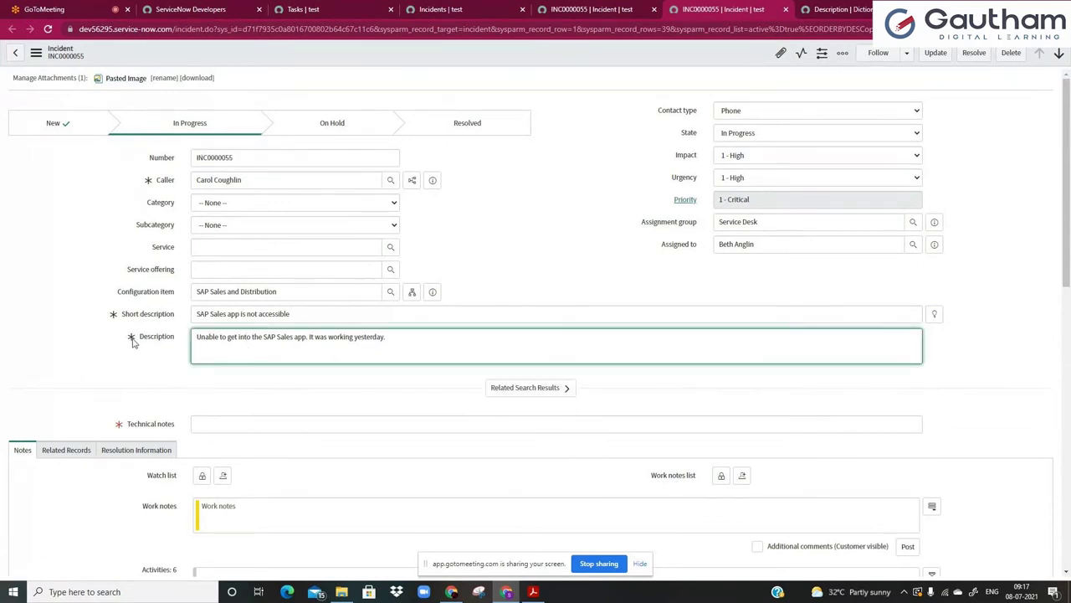
left_click(190, 9)
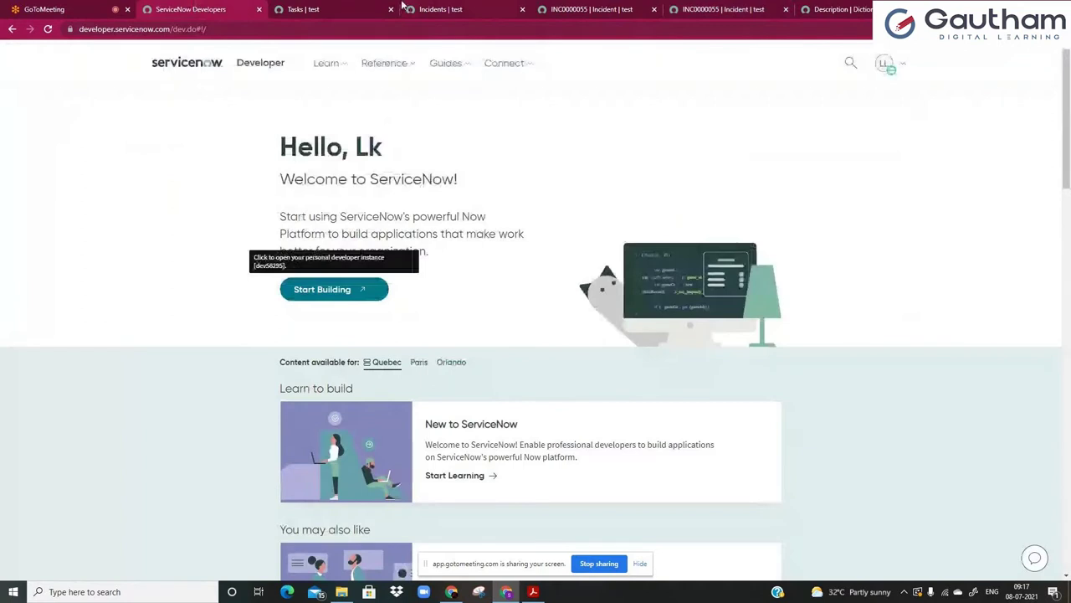
left_click(398, 9)
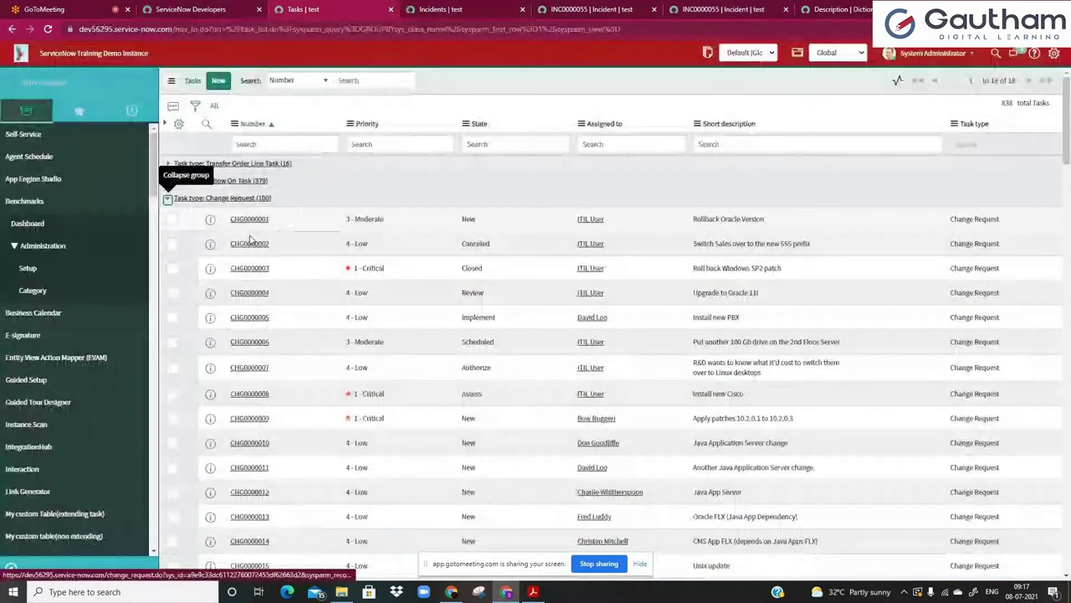
left_click(249, 242)
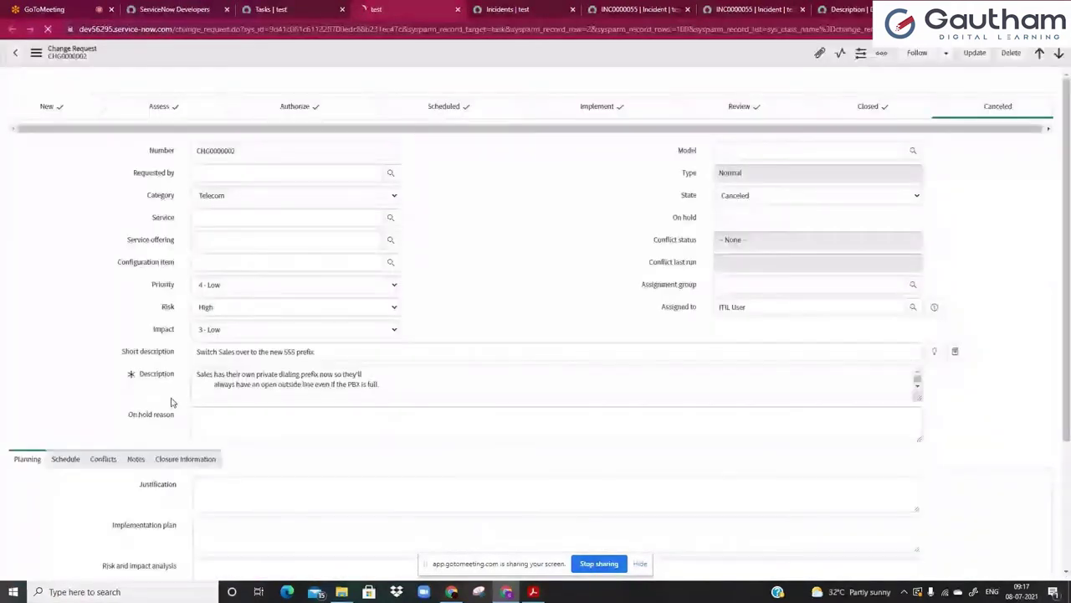
left_click(248, 374)
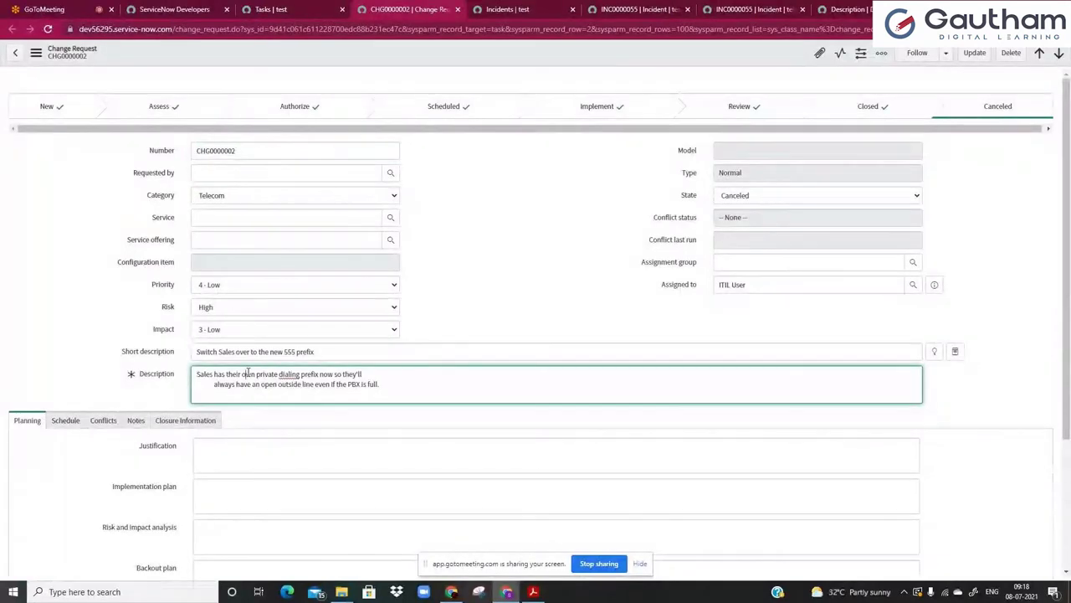
left_click_drag(195, 375, 406, 385)
left_click(408, 389)
Step: Save the Description dictionary entry with Mandatory cleared
left_click(716, 7)
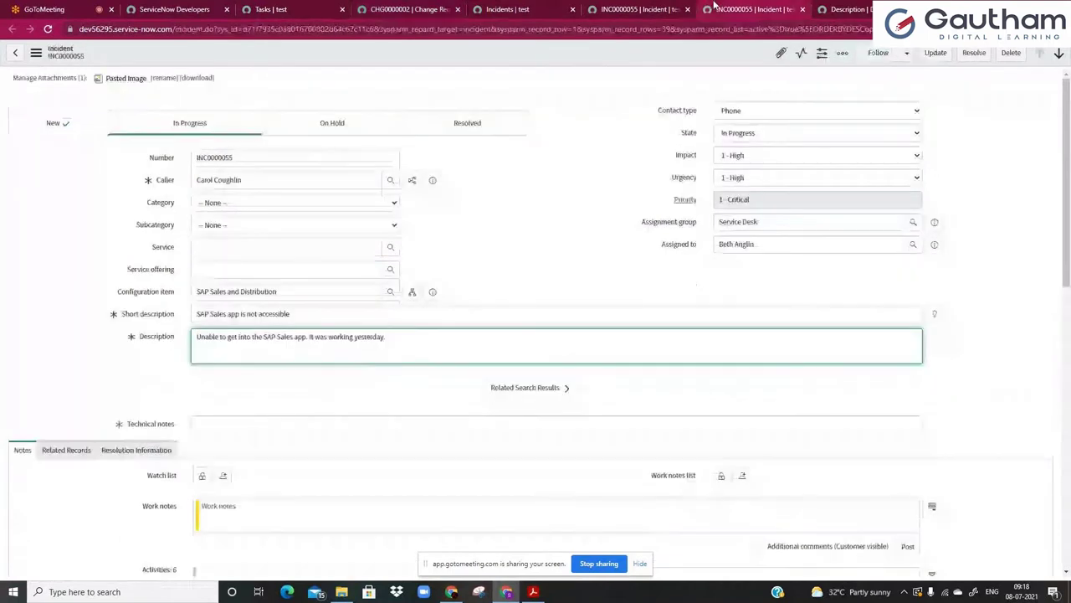
left_click(841, 10)
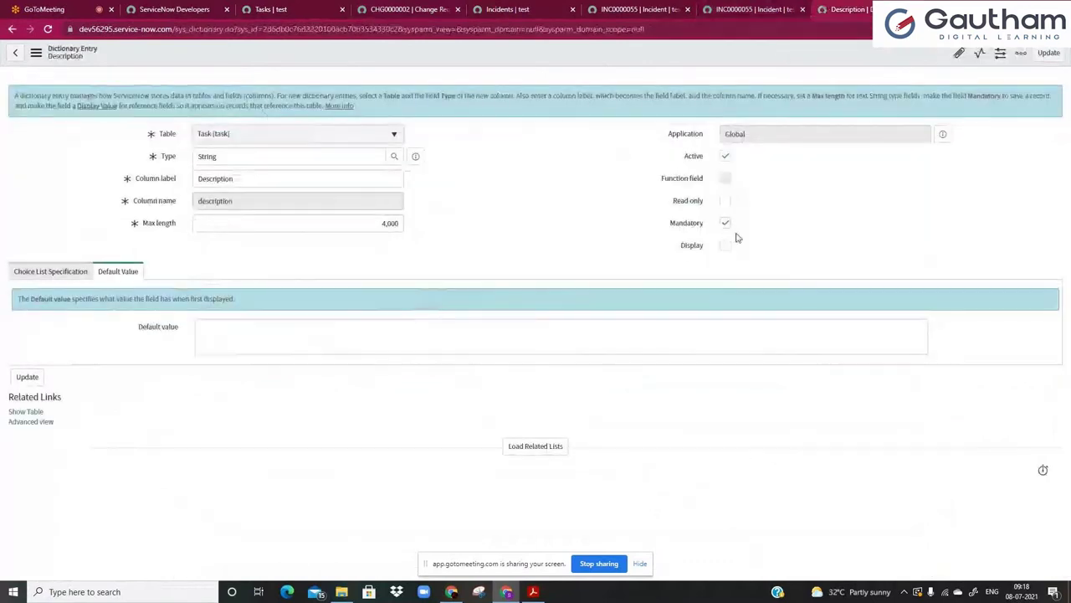
right_click(646, 58)
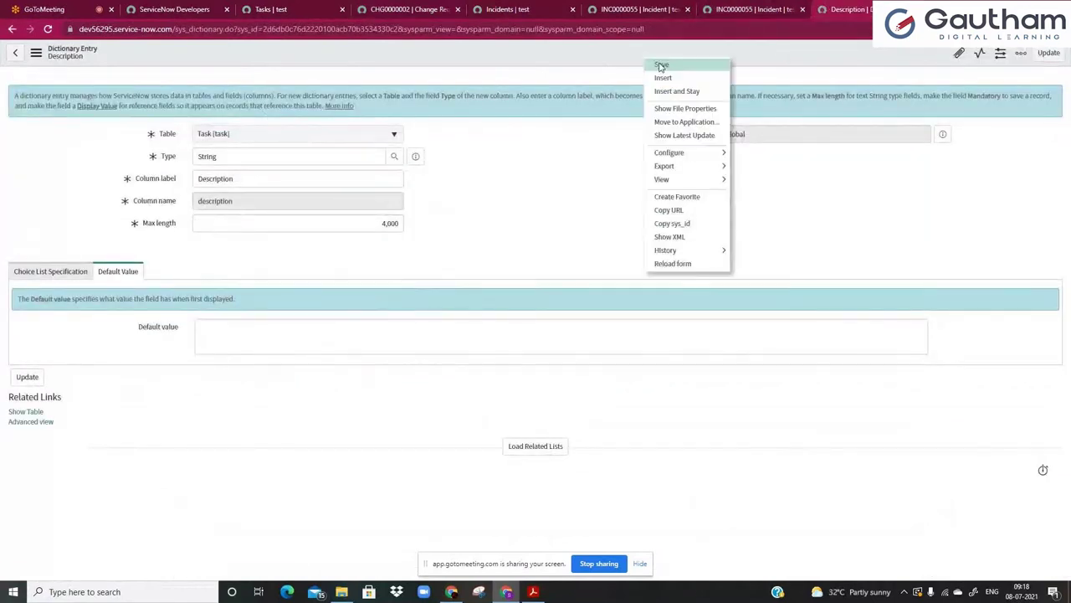
left_click(661, 66)
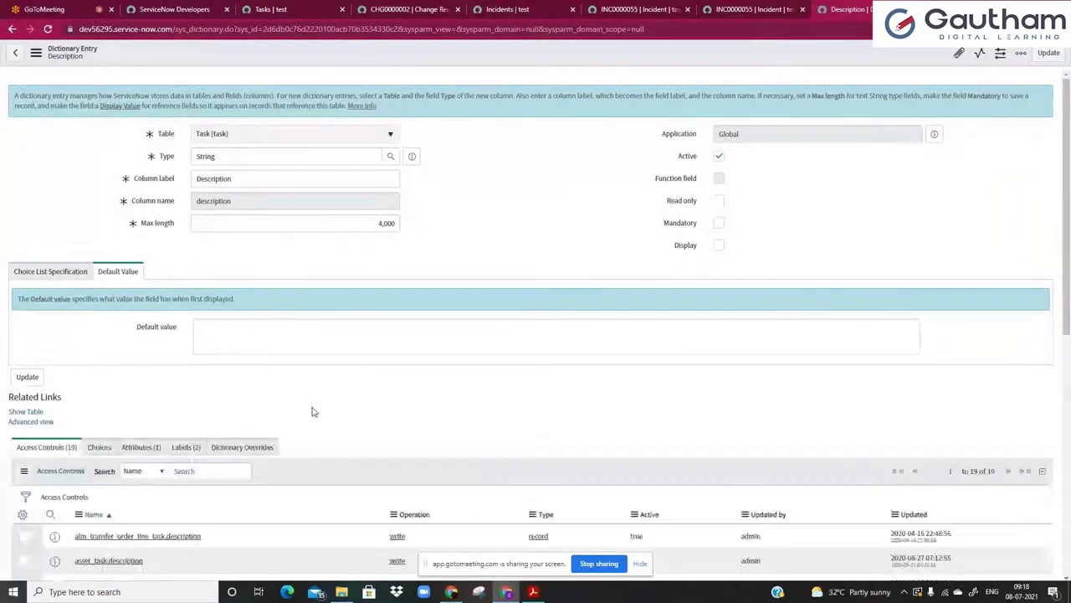
Step: Show the Description entry's Dictionary Overrides list and start a new override
scroll(306, 410, "down", 1)
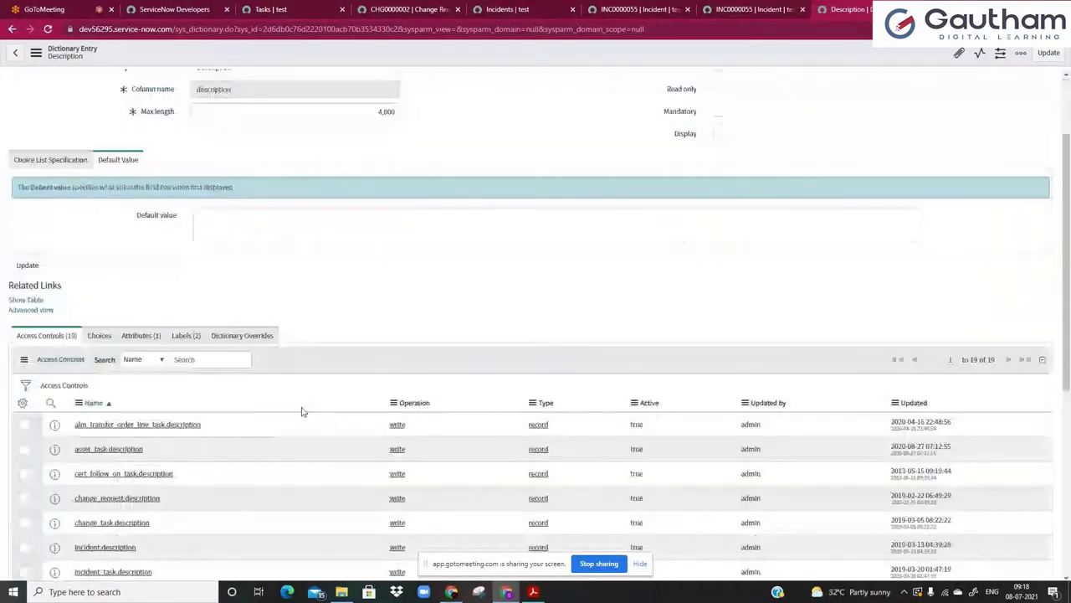
left_click(241, 336)
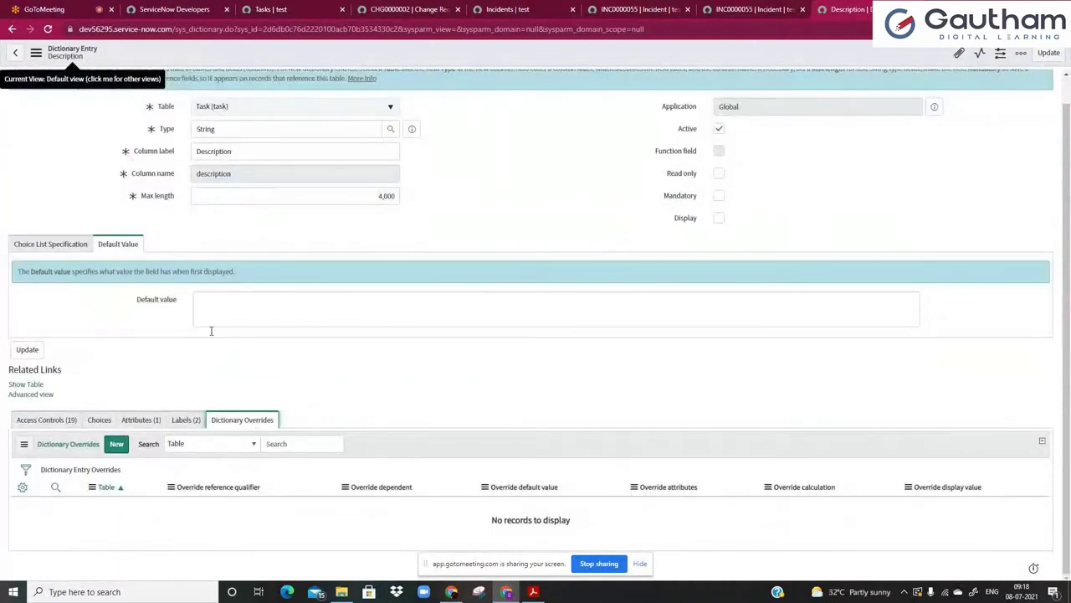
left_click(272, 439)
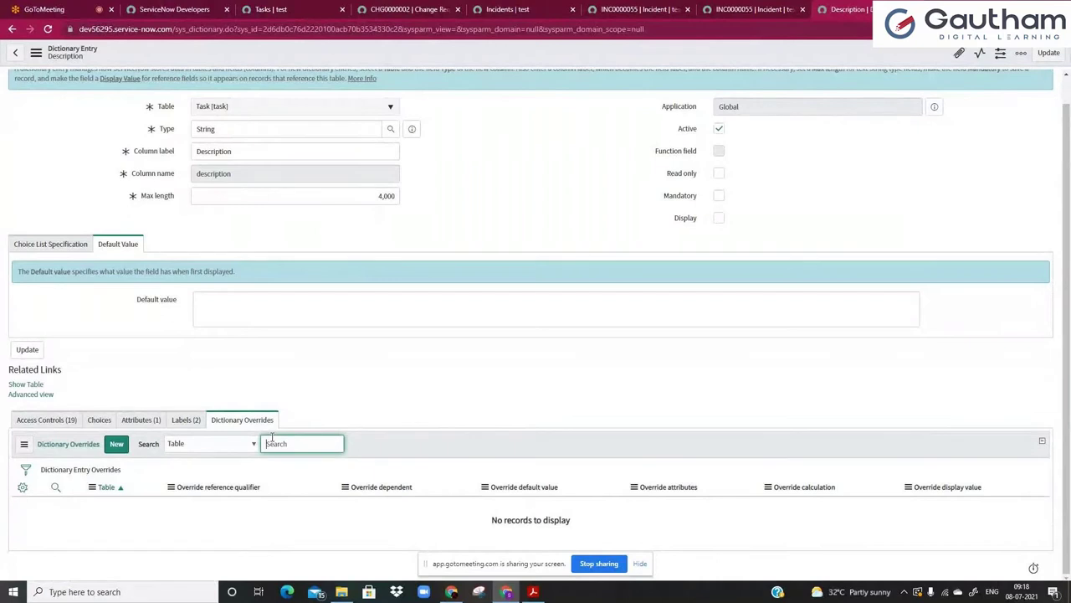
left_click(116, 444)
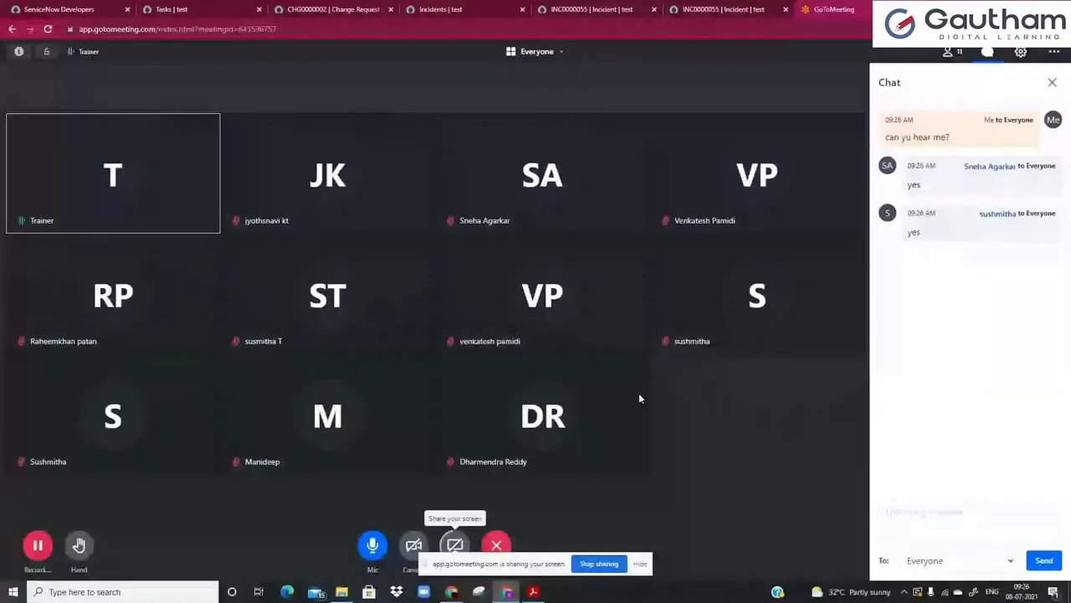
Step: Close the GoToMeeting chat panel and switch back to incident INC0000055
left_click(1053, 125)
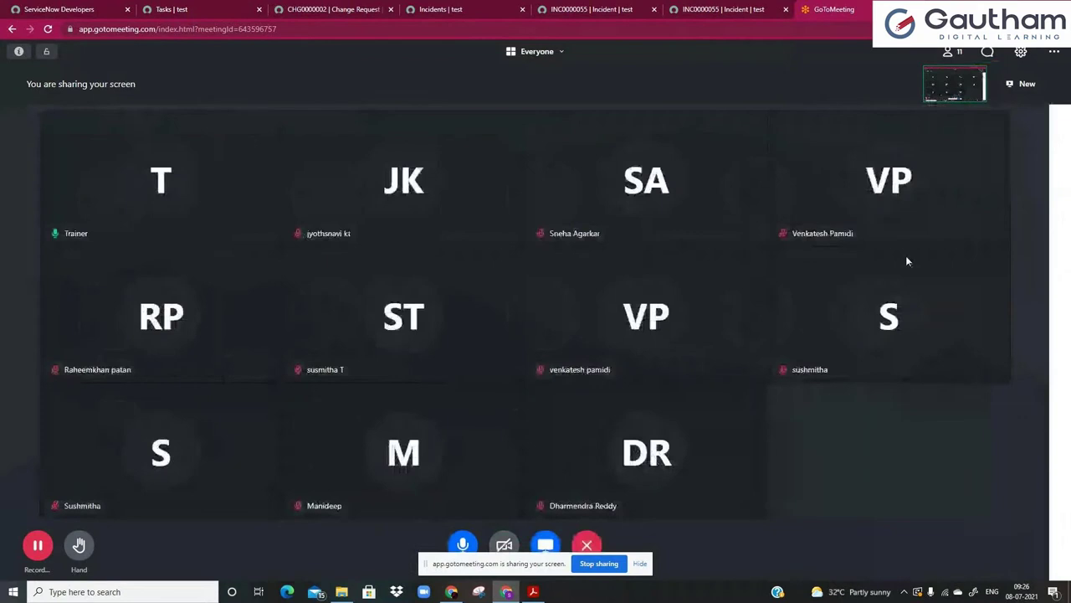
left_click(724, 9)
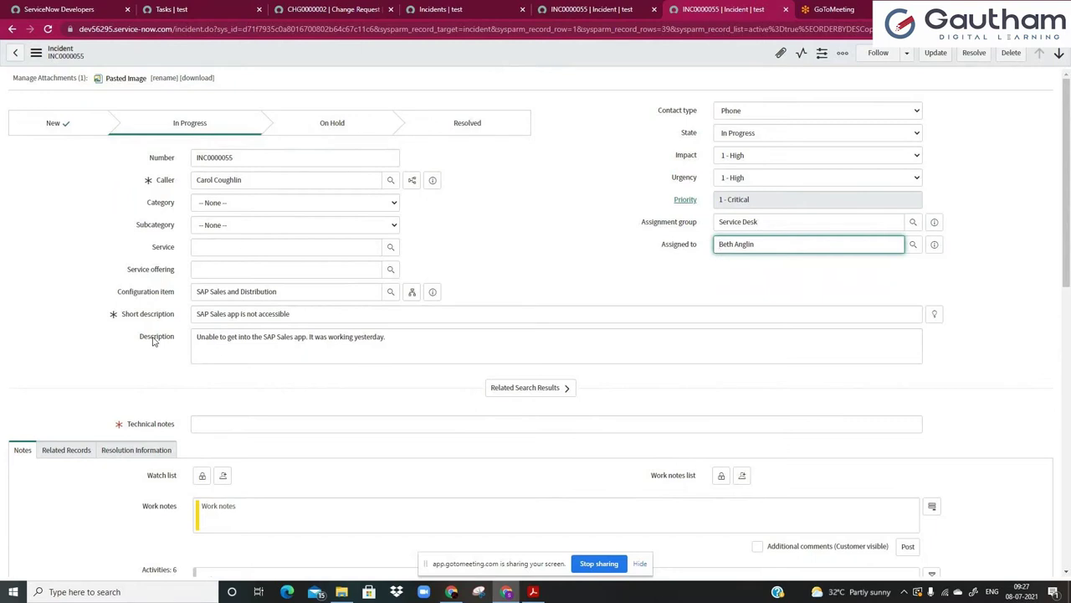
Step: Reload INC0000055 and open the Description field's dictionary definition
left_click(153, 340)
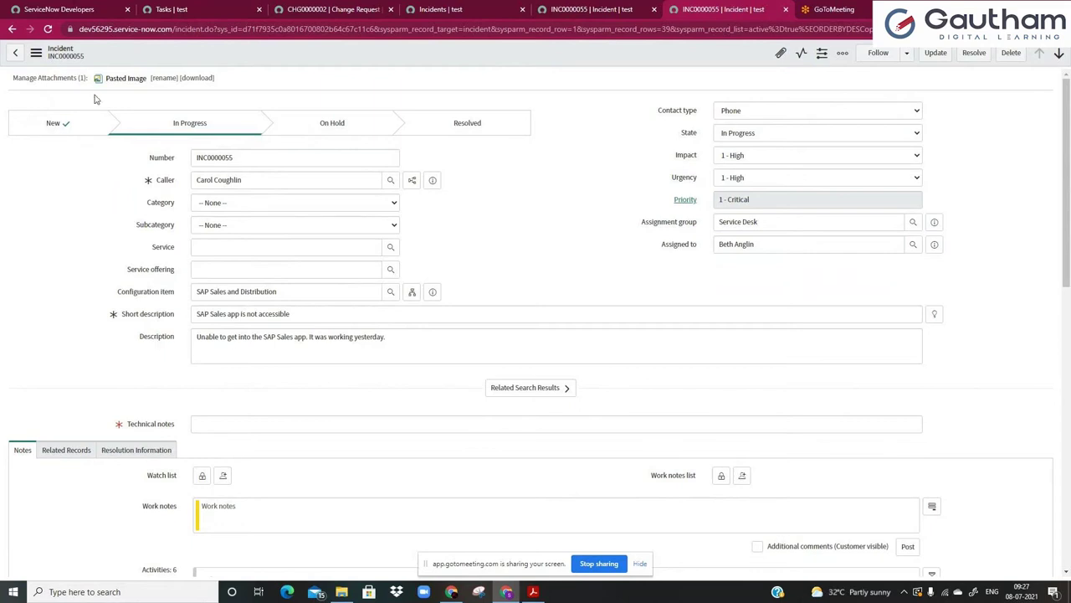
left_click(49, 30)
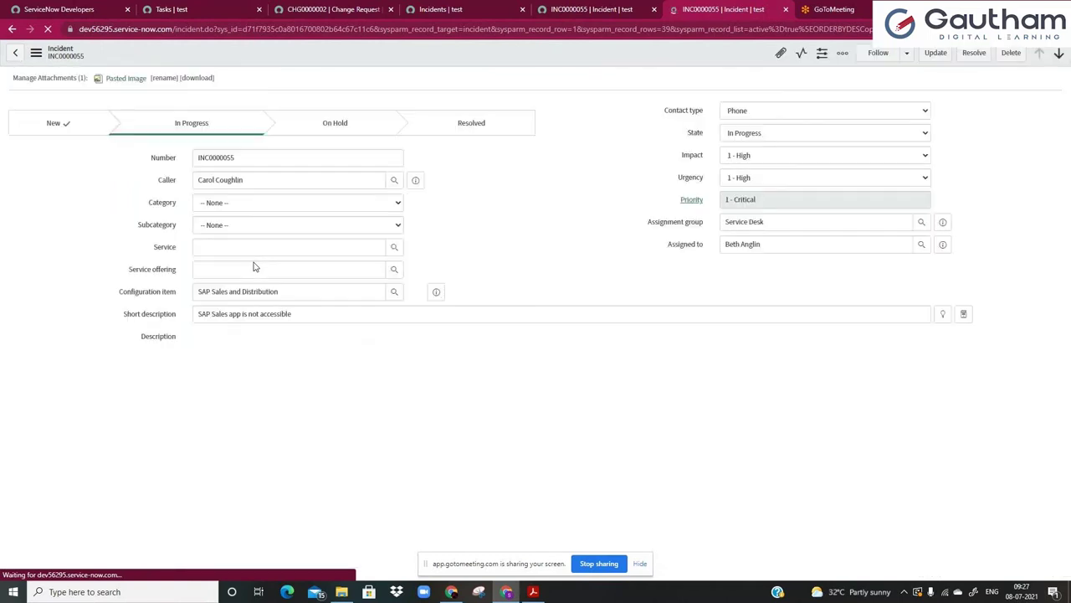
right_click(166, 340)
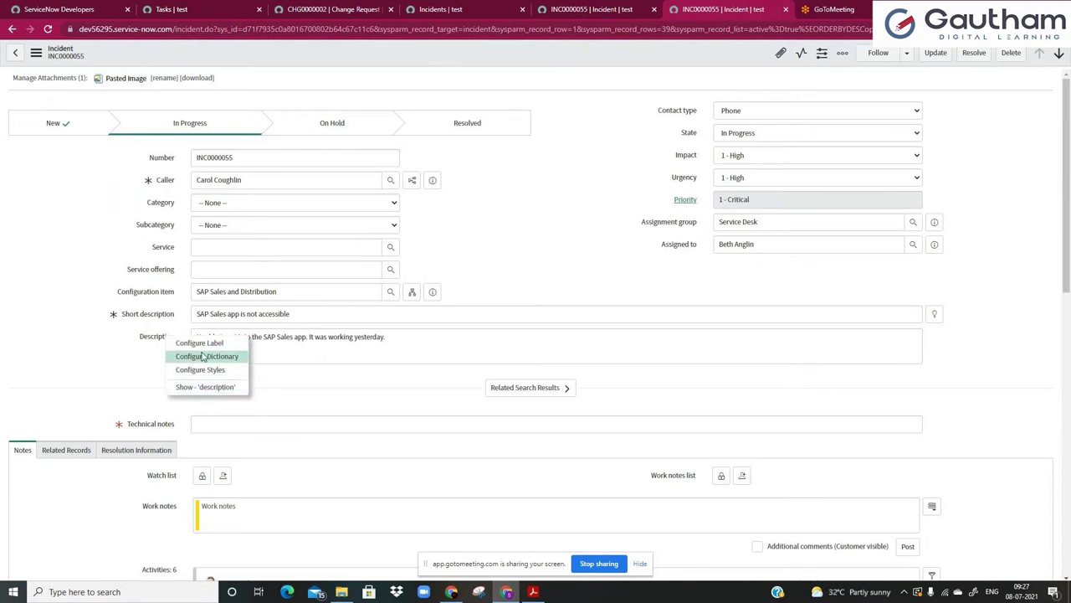
left_click(205, 362)
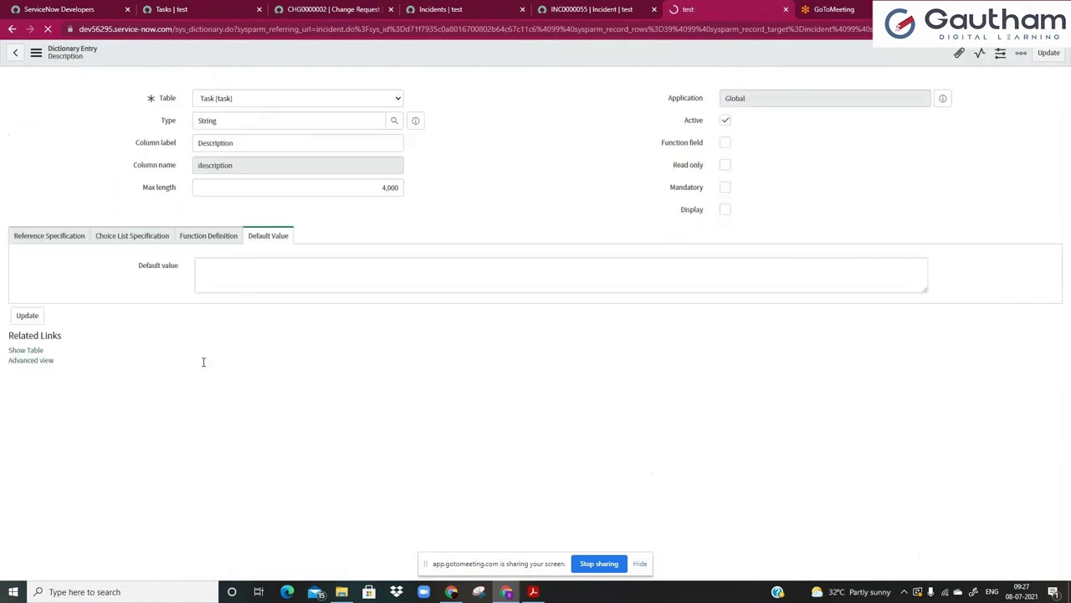
Step: Tick Mandatory on the Description entry, save it, and return to INC0000055
left_click(724, 225)
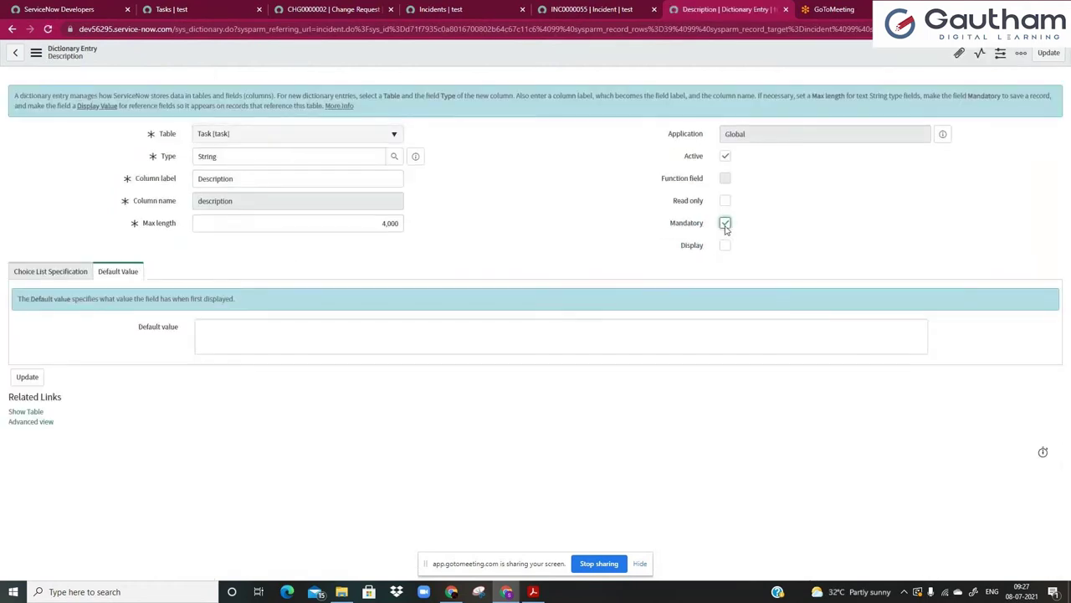
right_click(678, 59)
left_click(693, 65)
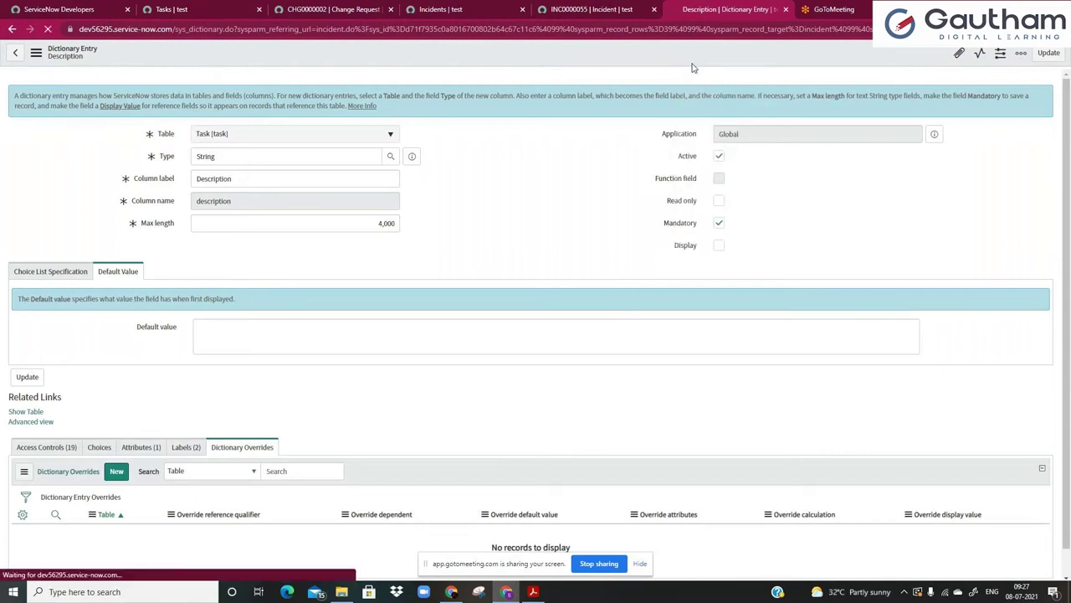
left_click(577, 9)
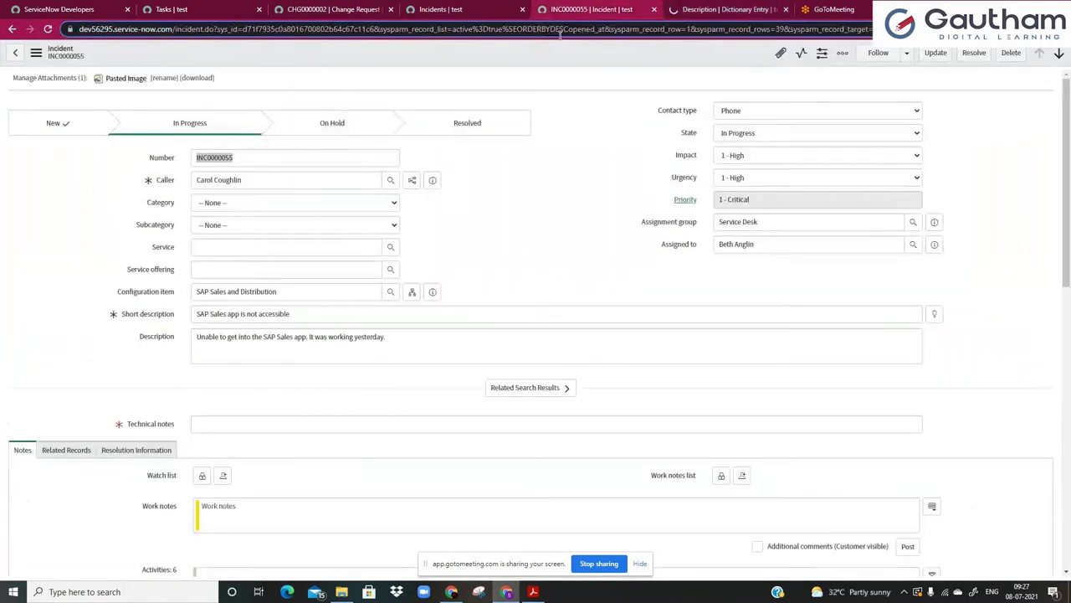
Step: Reload INC0000055, then open CHG0000001 and a problem record in background tabs from the Tasks list
left_click(47, 29)
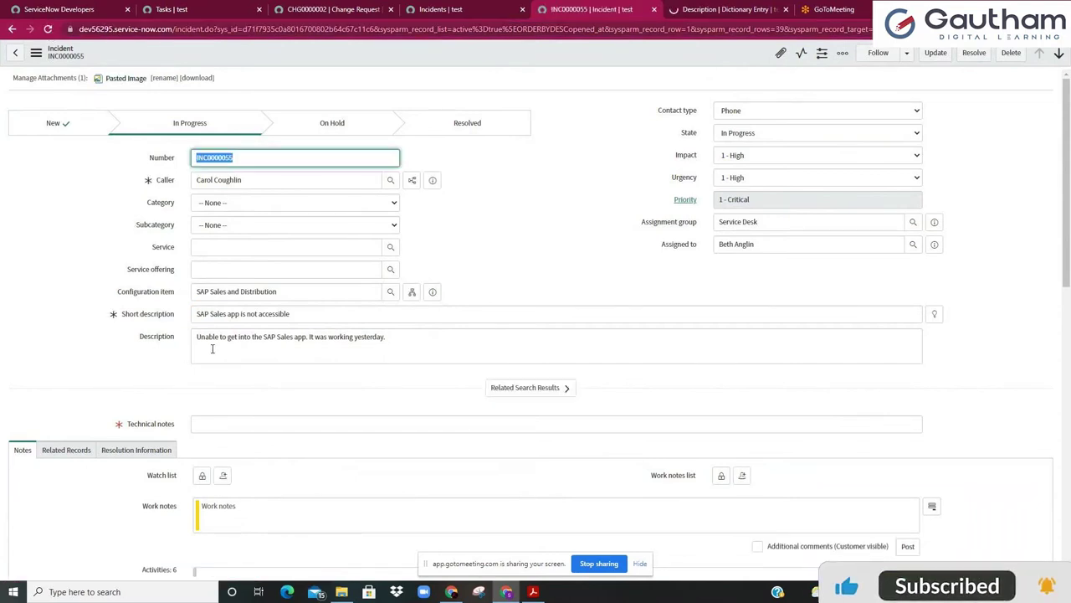
left_click(188, 8)
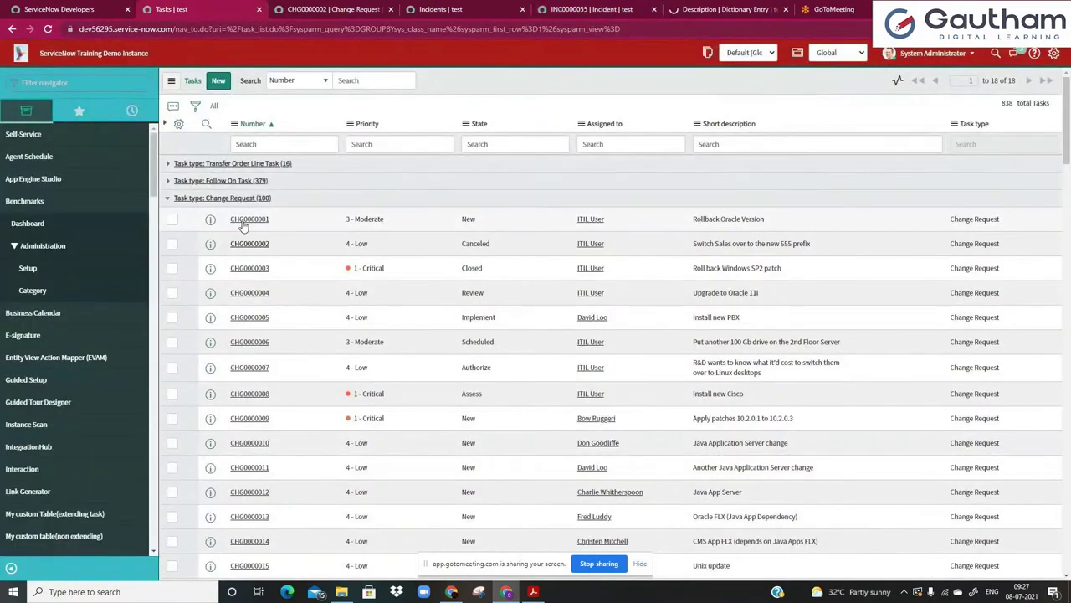
middle_click(242, 223)
left_click(167, 199)
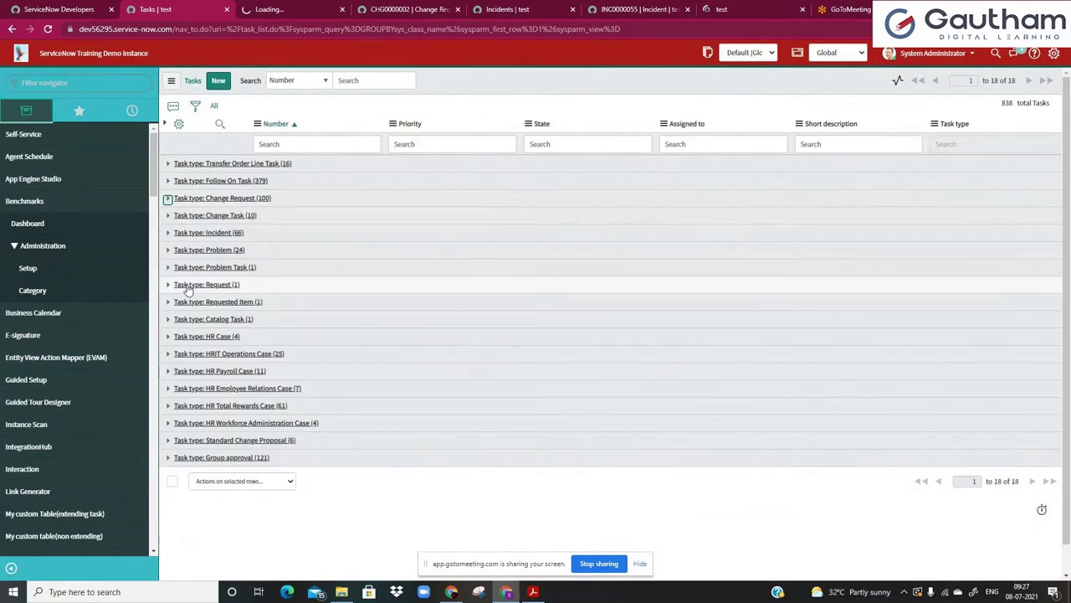
left_click(167, 250)
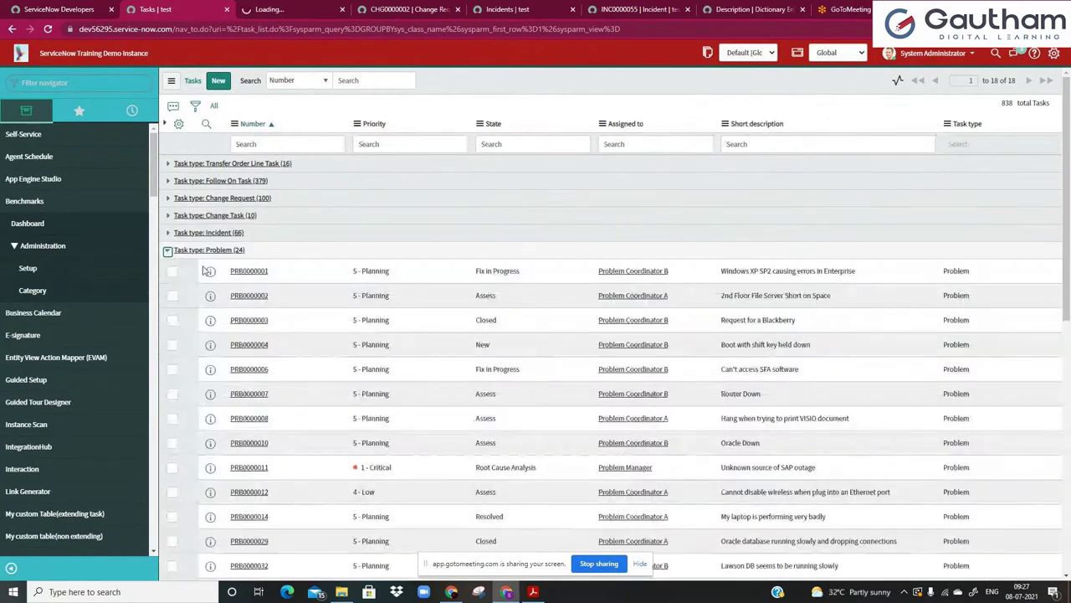
middle_click(209, 270)
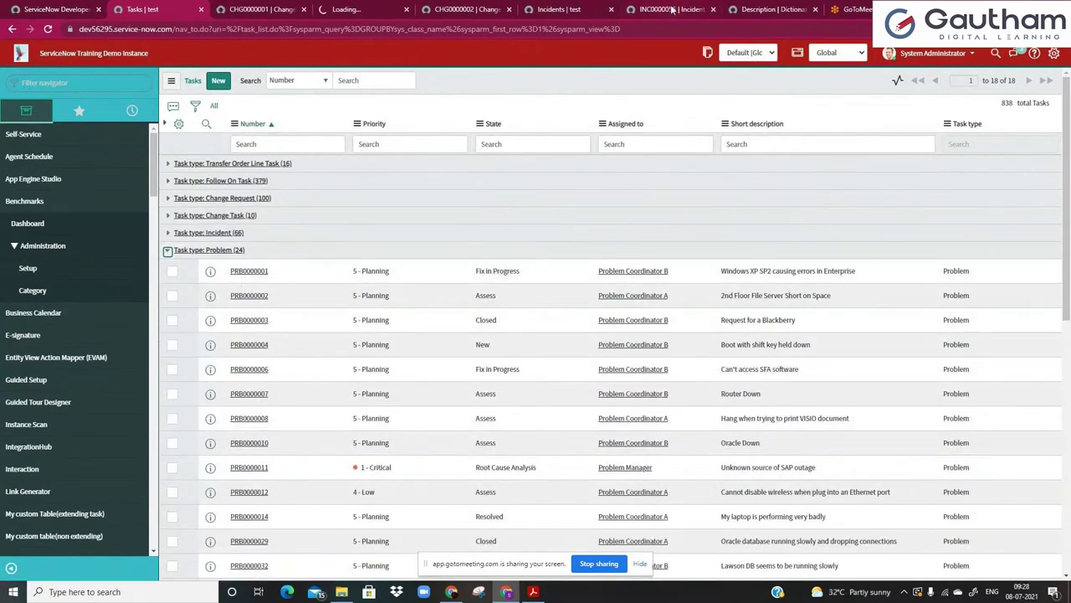
Step: Compare the mandatory Description on INC0000055, its dictionary entry, CHG0000001 and PRB0000001
left_click(669, 9)
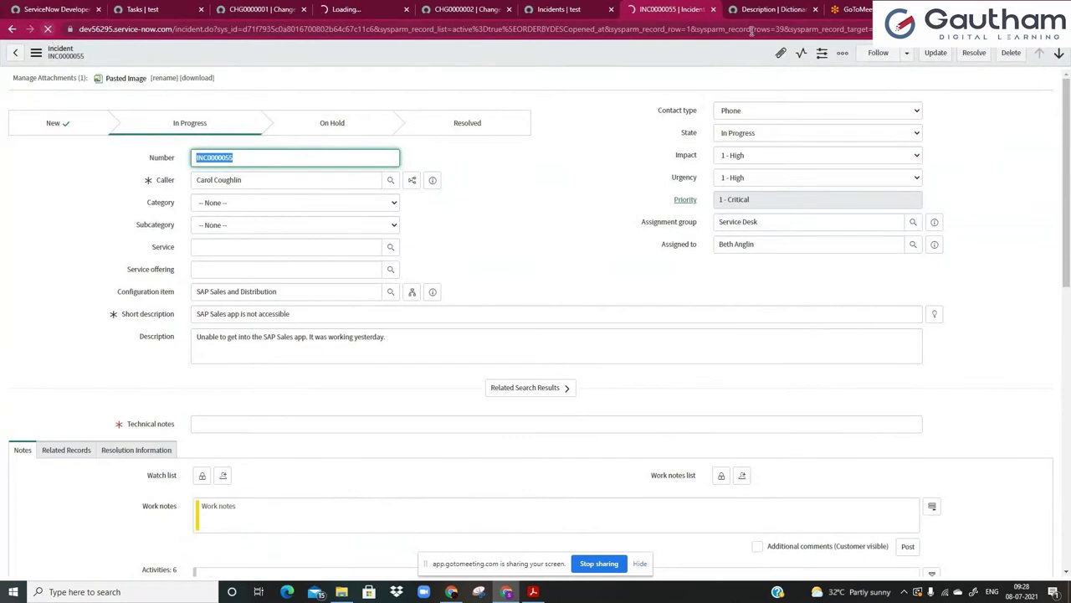
left_click(757, 9)
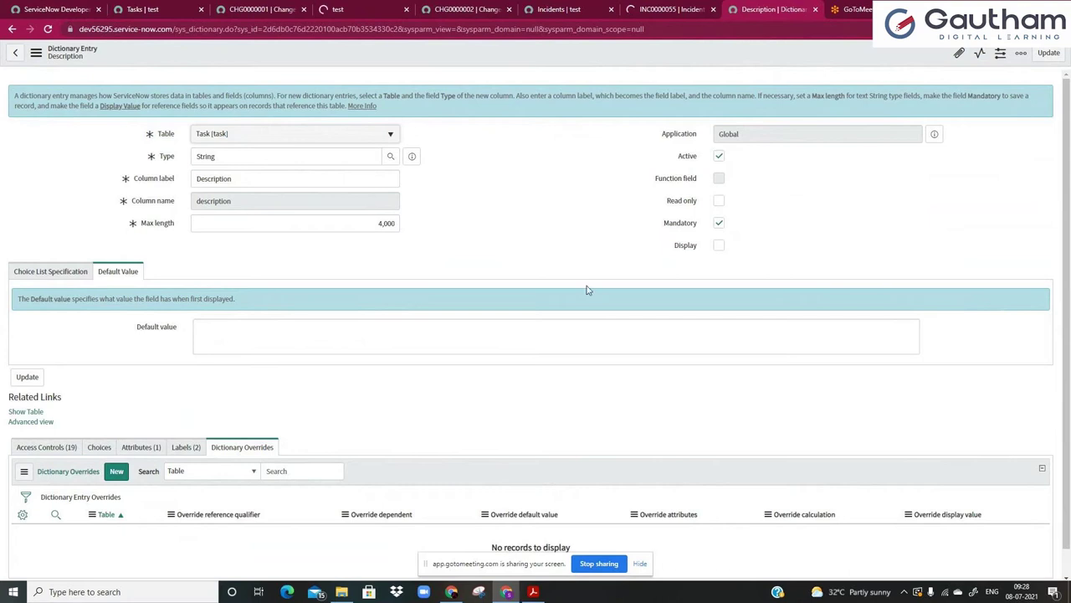
left_click(259, 9)
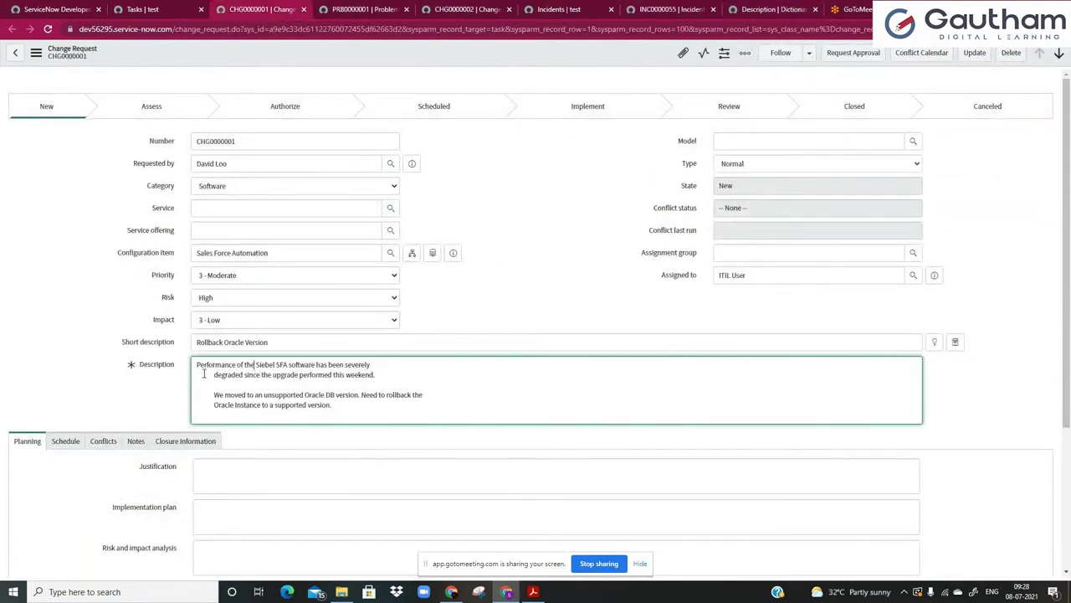
left_click(362, 9)
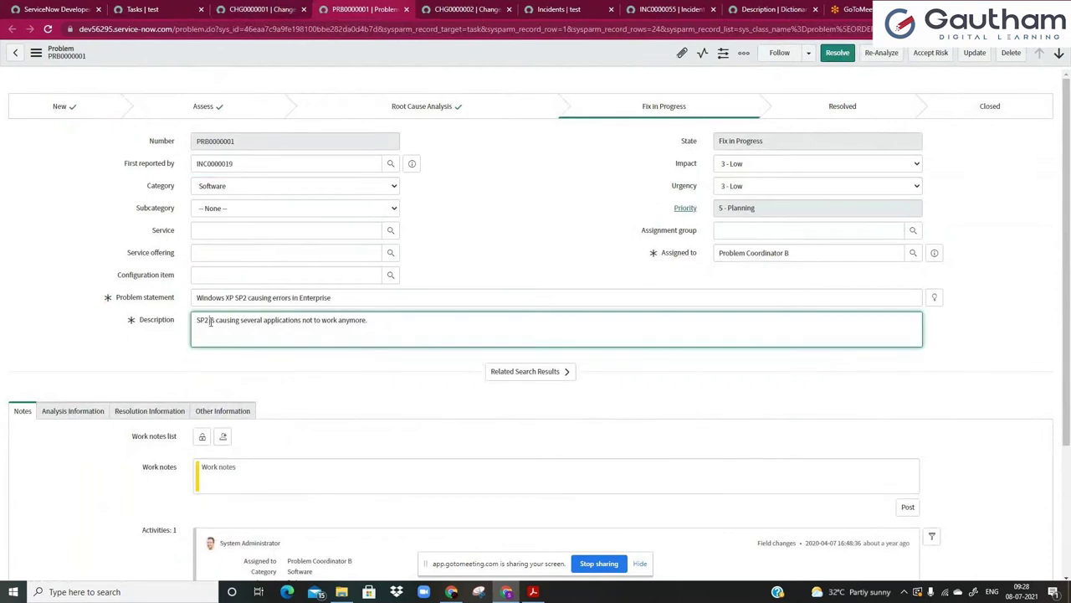
key("ctrl+7")
left_click(249, 336)
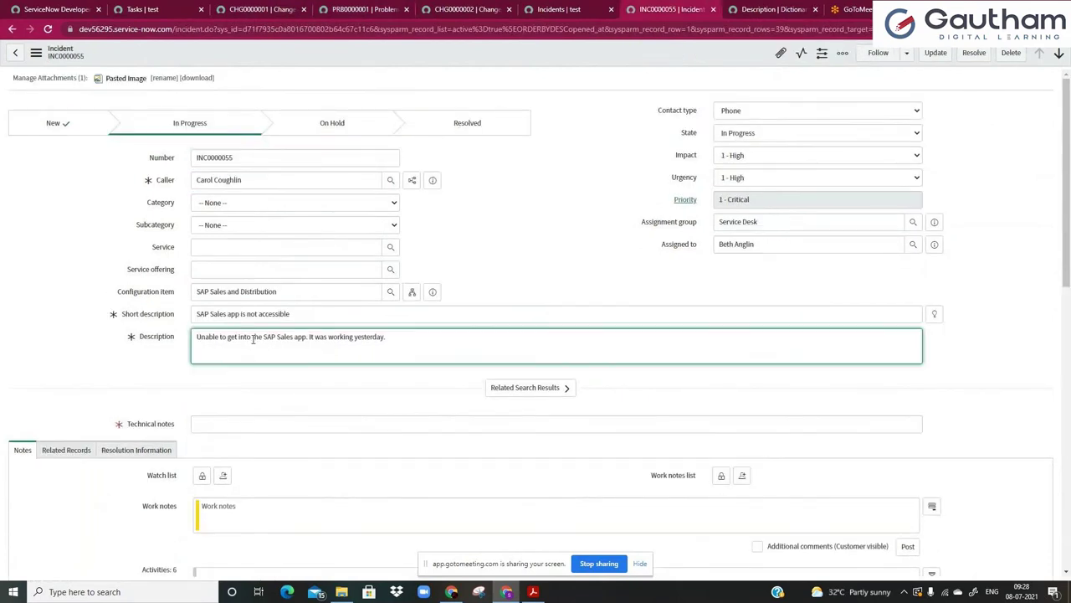
Step: Collapse the Problem (24) group in the grouped Tasks list
left_click(134, 10)
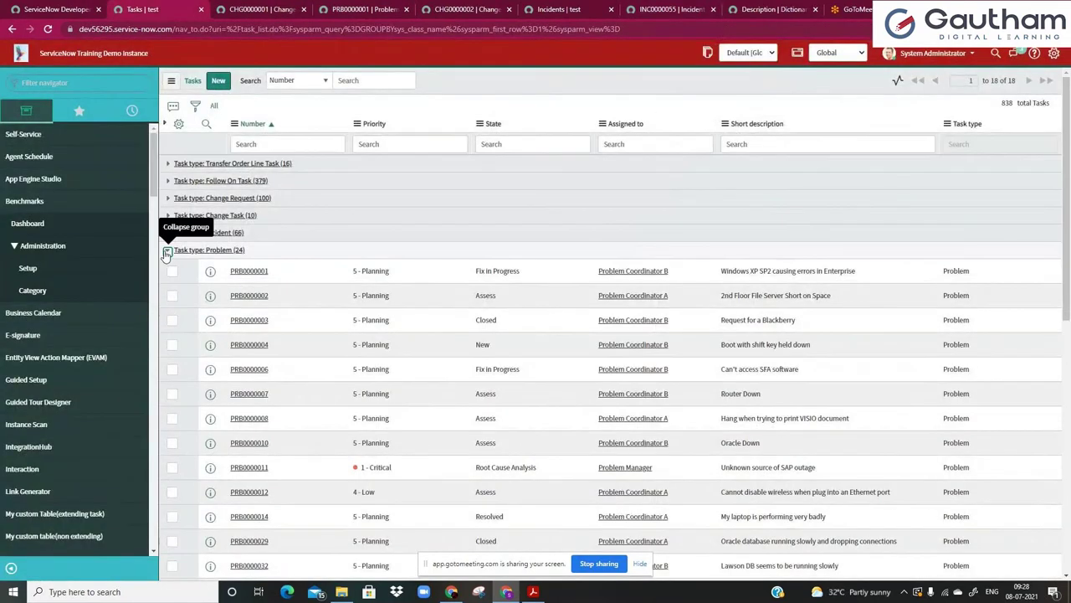
left_click(168, 250)
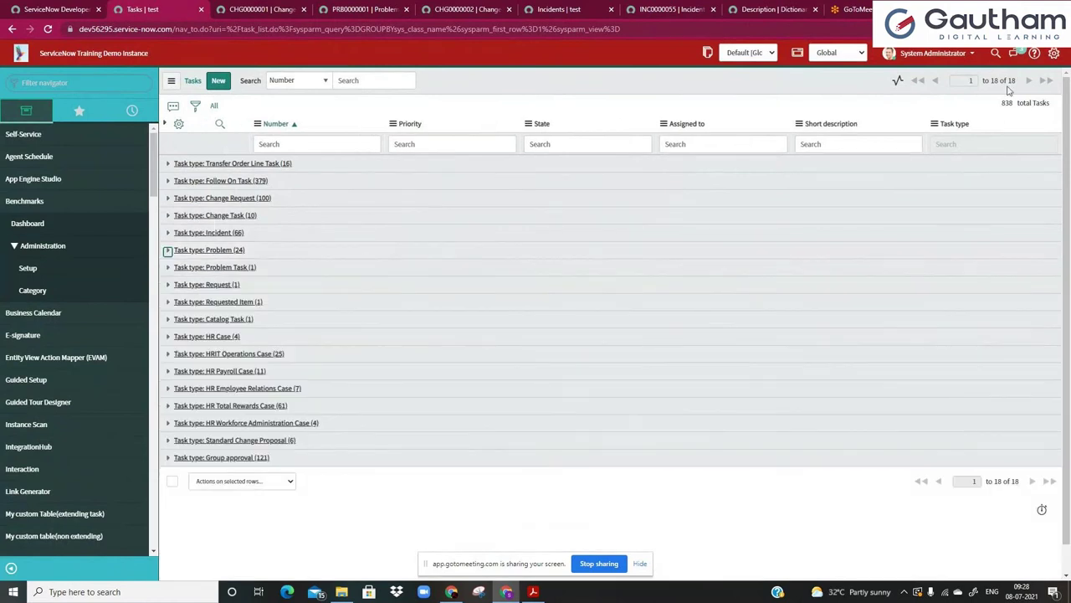
left_click(909, 149)
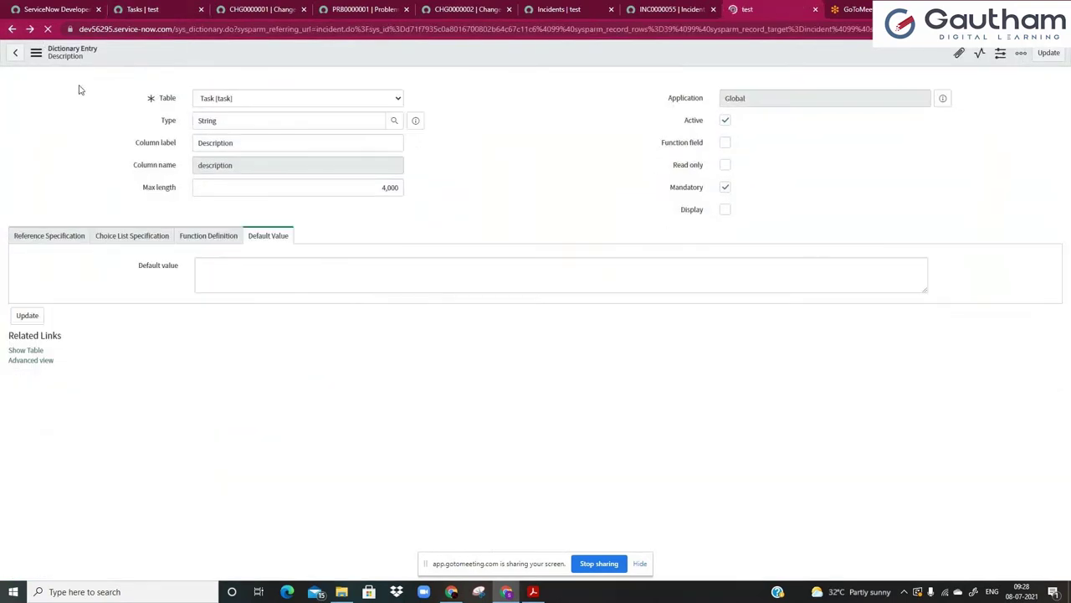
Step: Reopen the Description field's dictionary settings from incident INC0000055
left_click(11, 30)
left_click(691, 10)
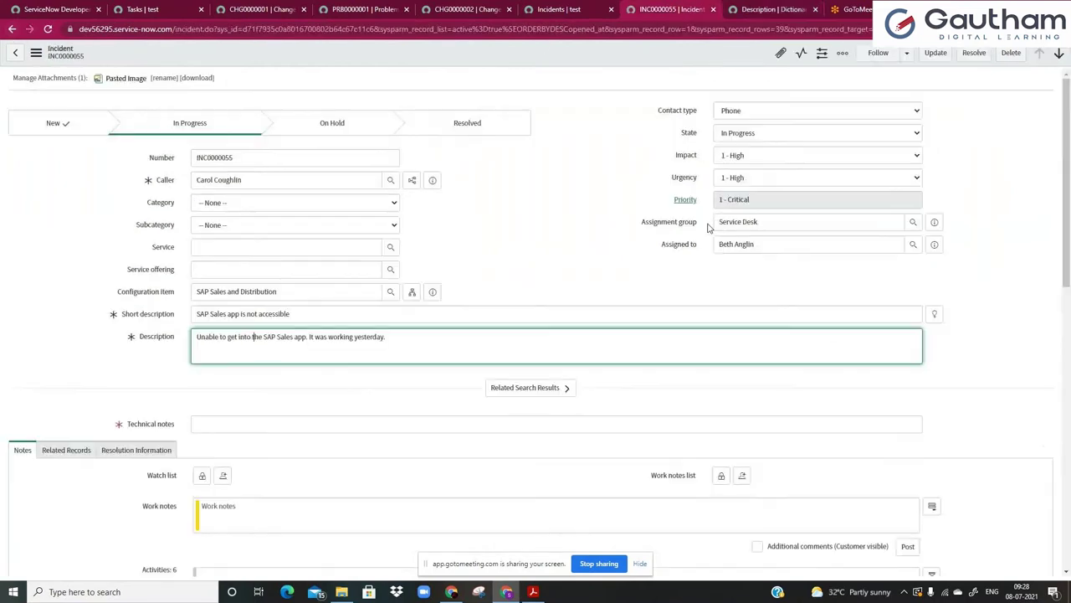
right_click(153, 341)
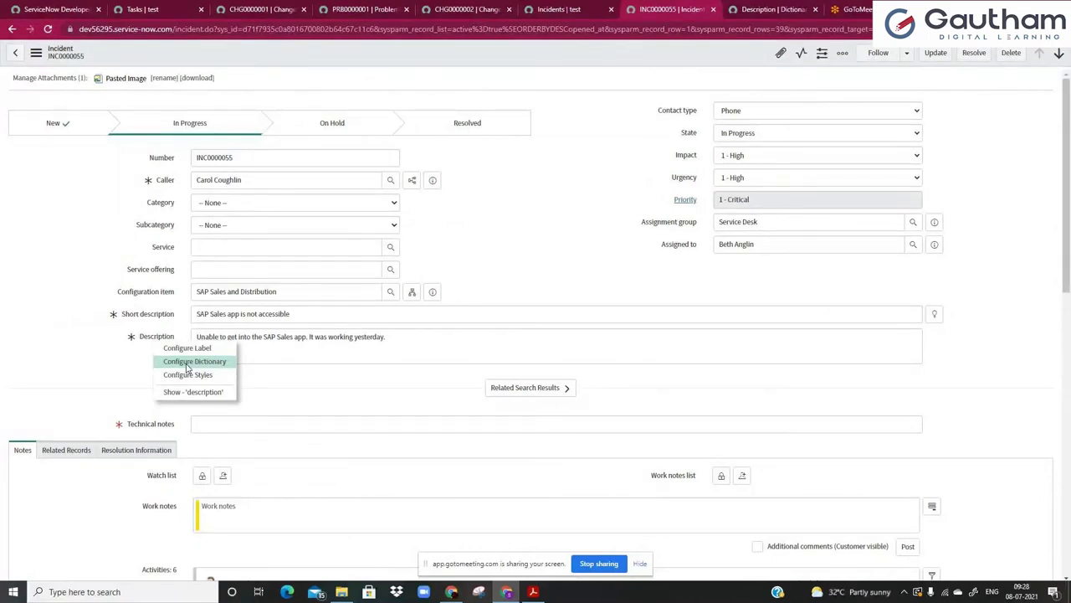
left_click(187, 368)
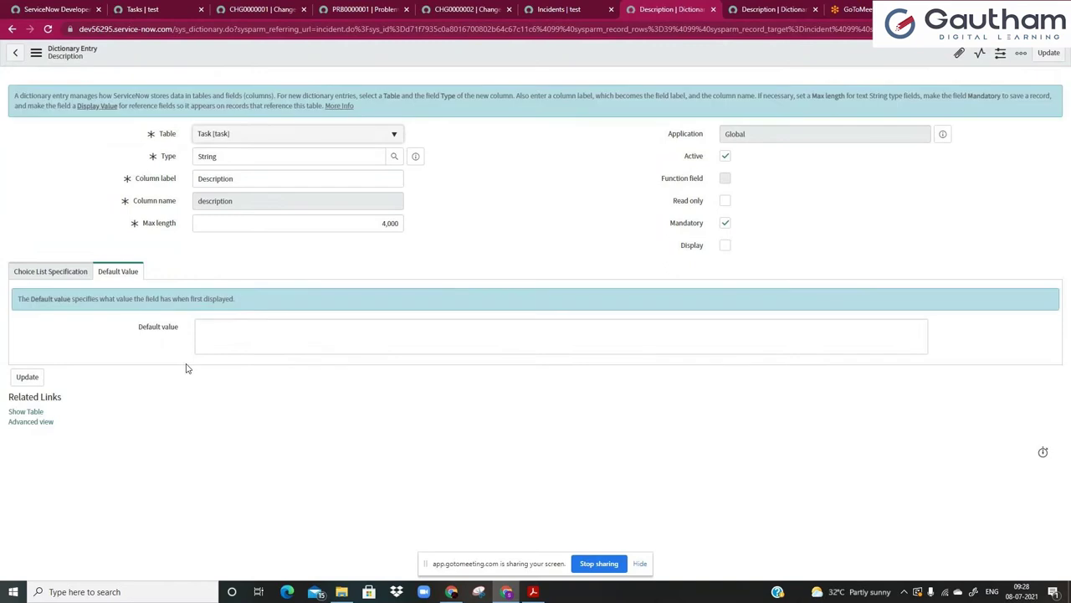
Step: Untick Mandatory on the task Description entry, save it, and view its empty overrides list
left_click(725, 224)
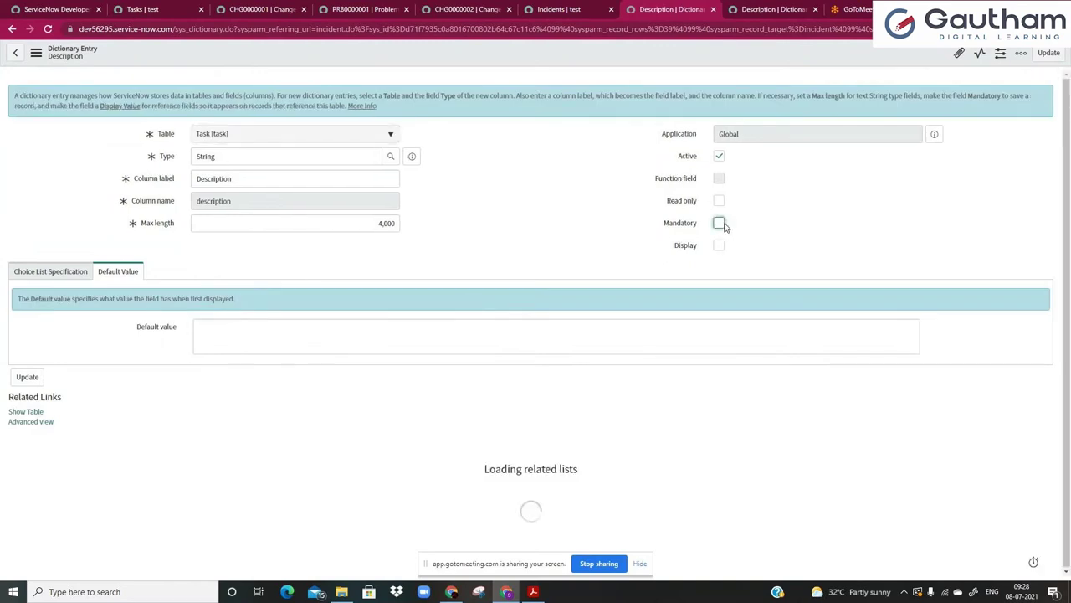
right_click(615, 62)
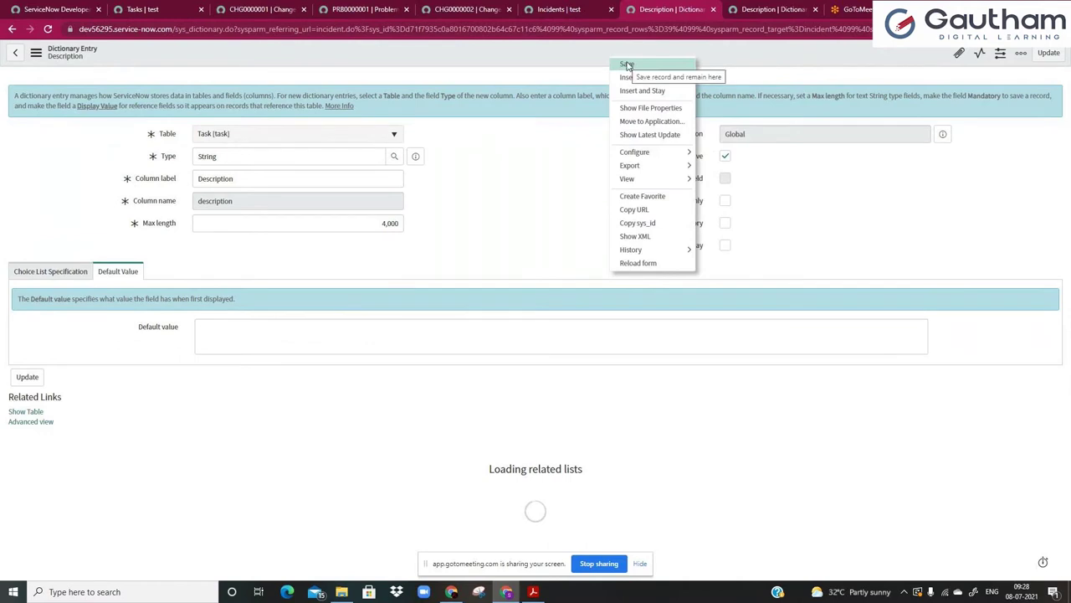
left_click(626, 65)
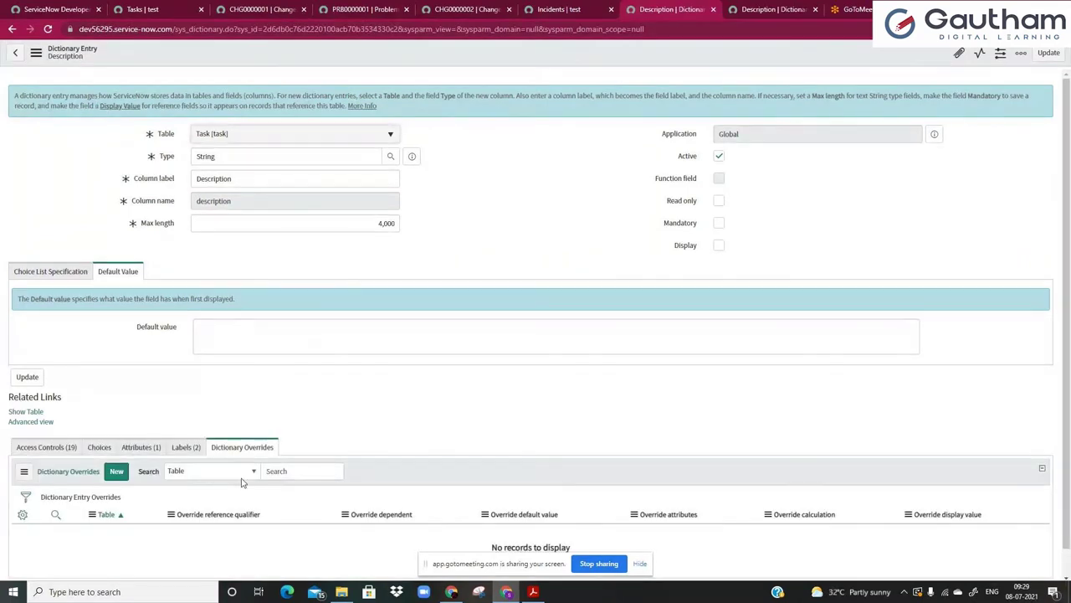
scroll(230, 425, "down", 1)
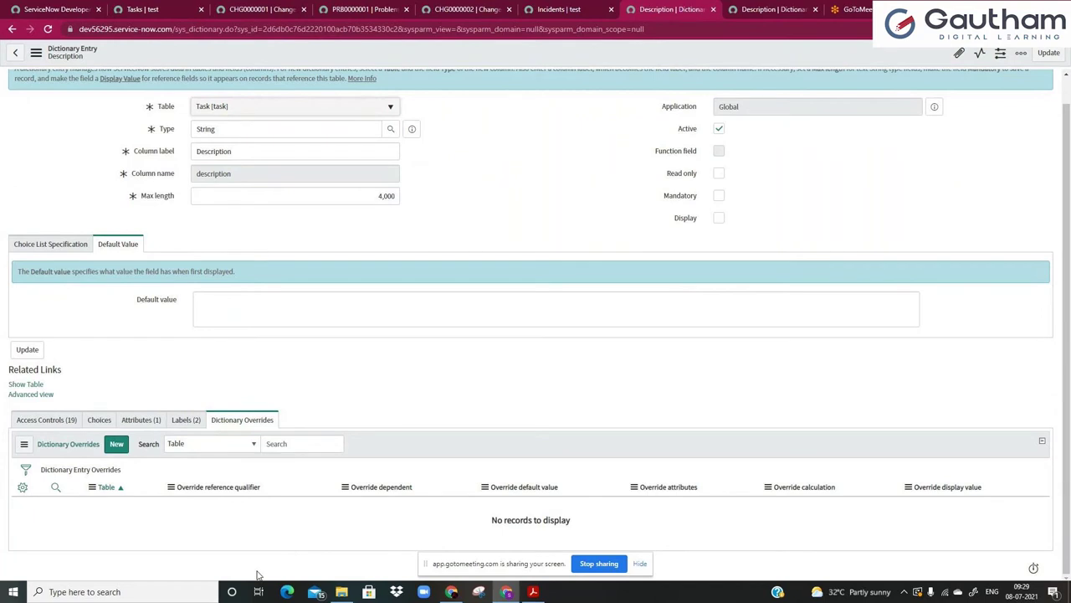
Step: Submit a Description override for Incident [incident] with Override mandatory and Mandatory ticked
left_click(116, 443)
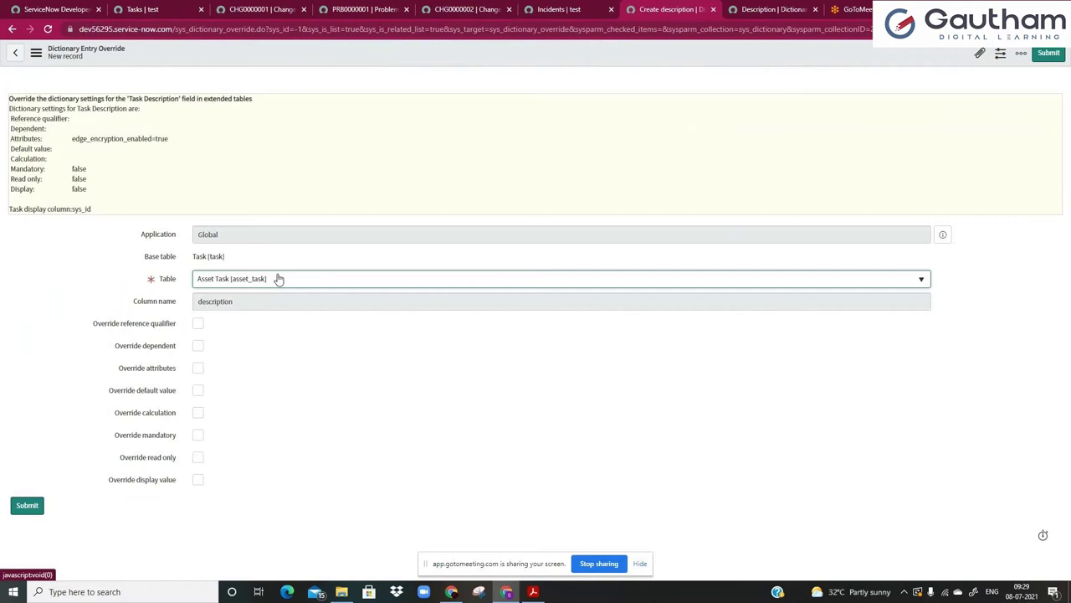
left_click(279, 279)
type("i")
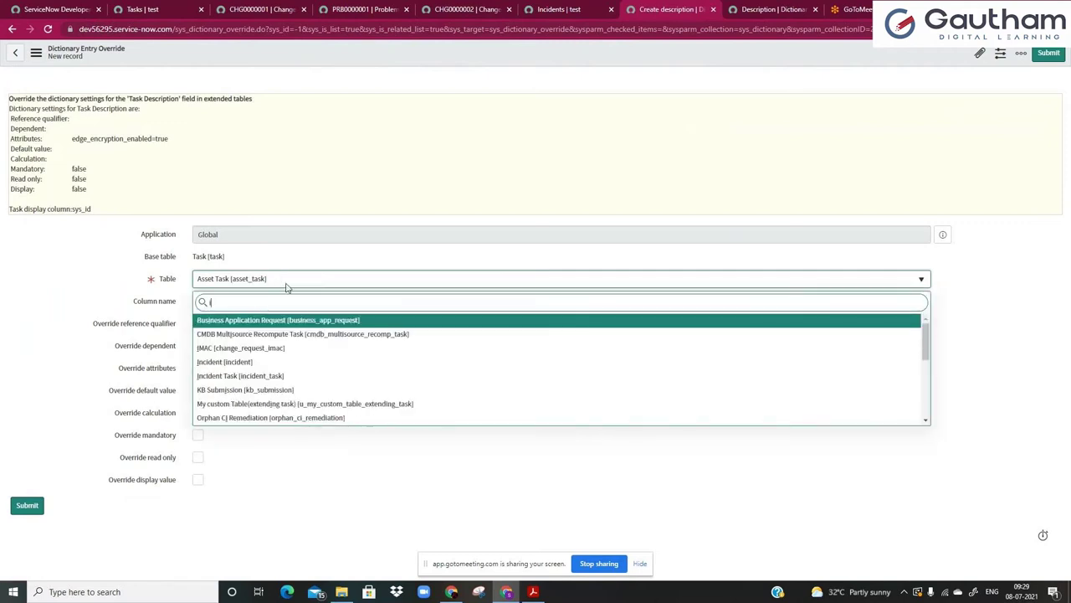
type("nci")
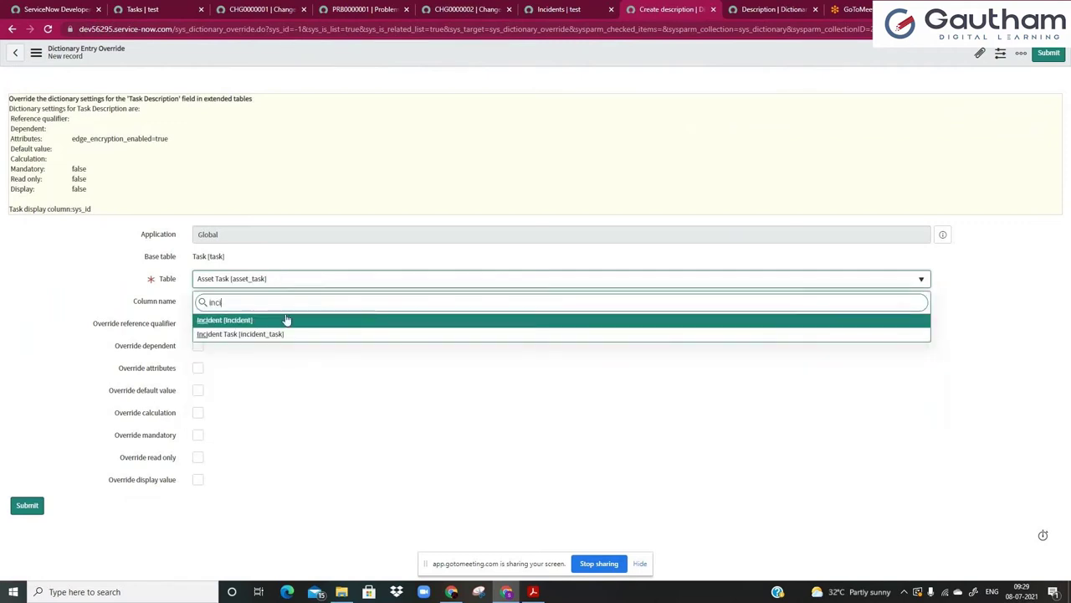
left_click(285, 320)
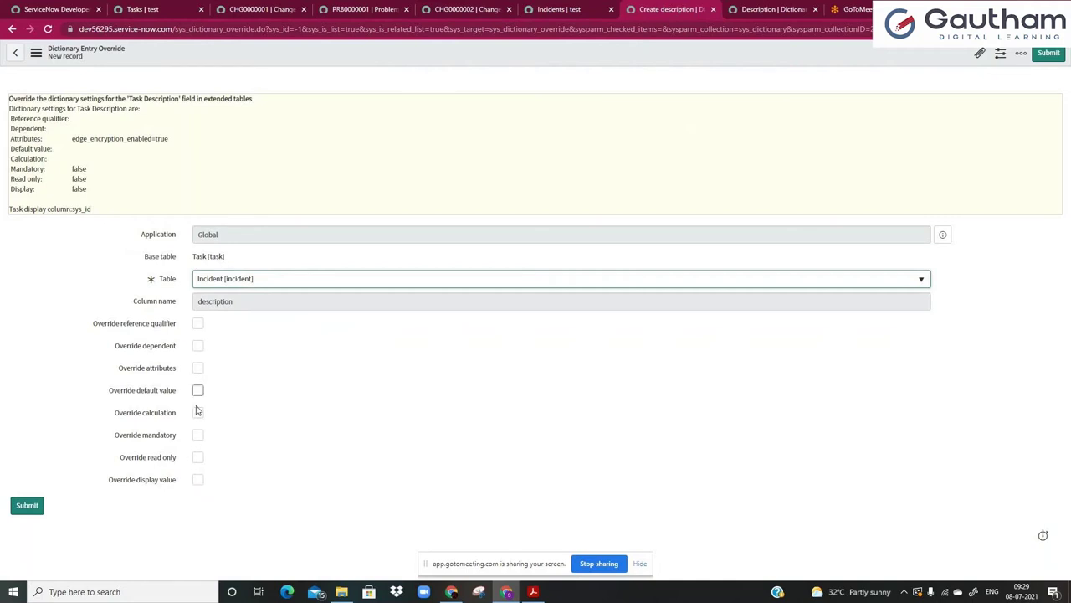
left_click(199, 436)
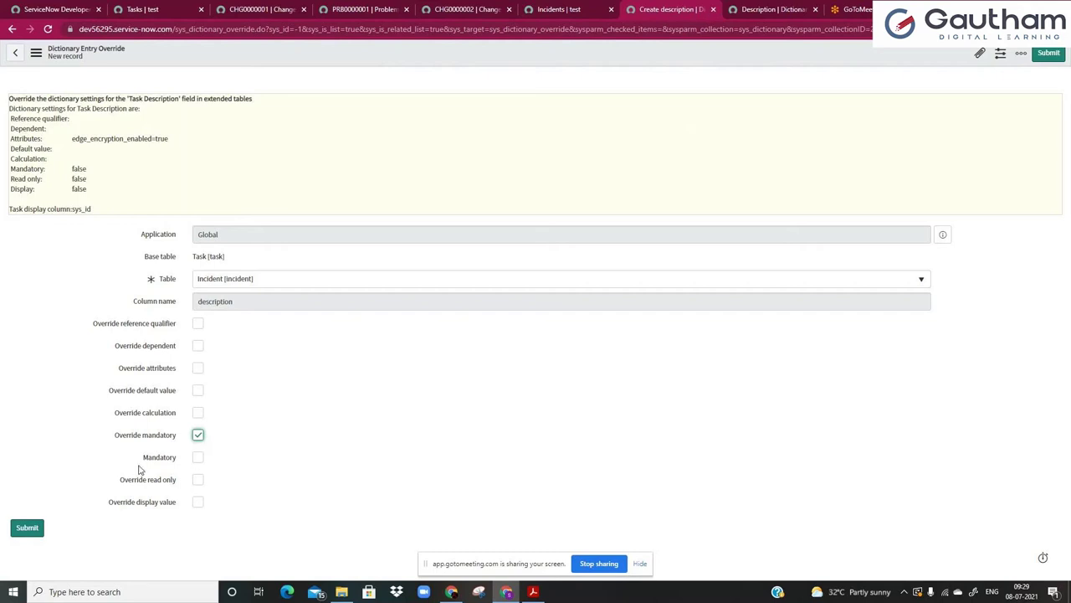
left_click(197, 461)
left_click(1042, 57)
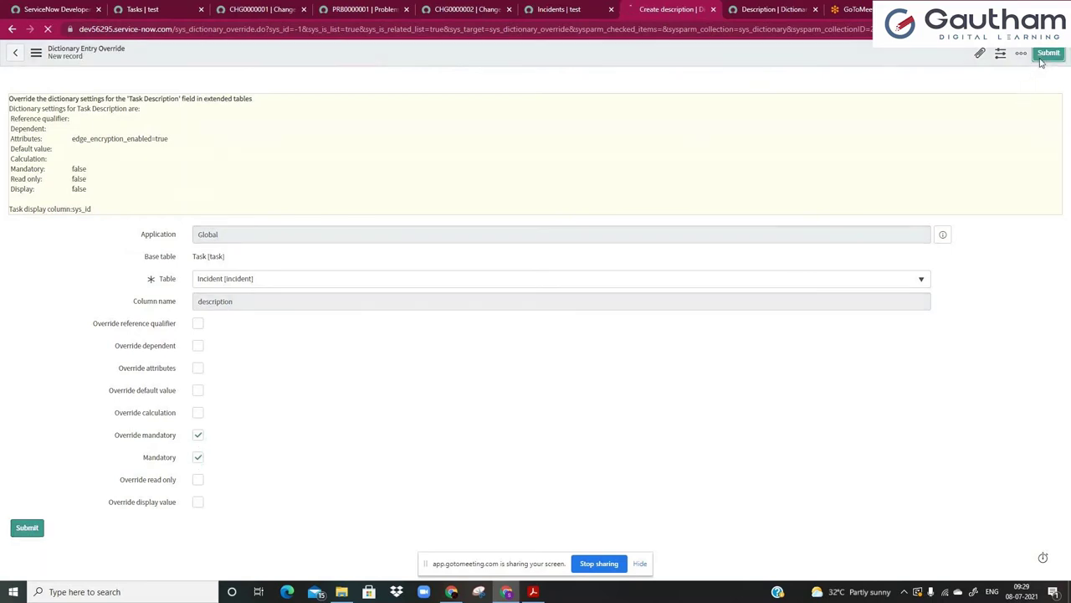
Step: Open INC0000601 from the incident list, then glance at CHG0000002, the dictionary entry and Tasks list
left_click(537, 8)
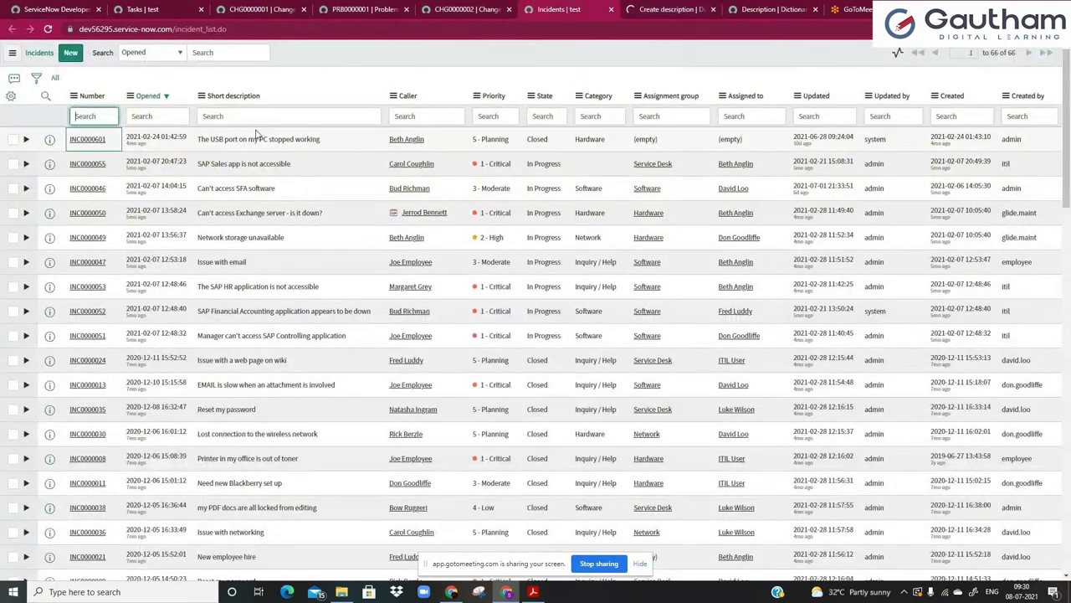
left_click(75, 140)
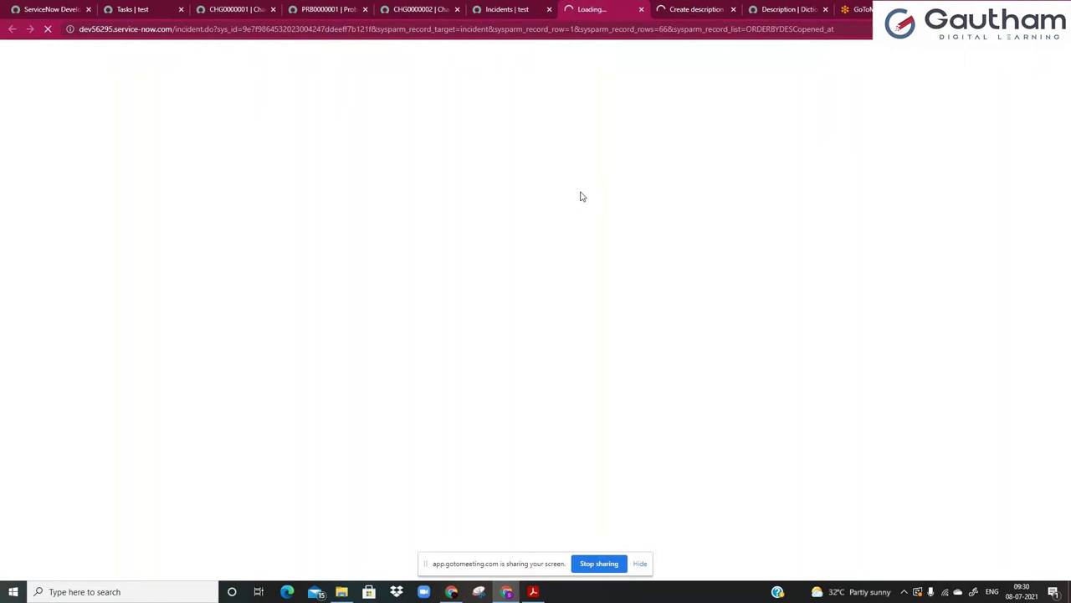
left_click(395, 7)
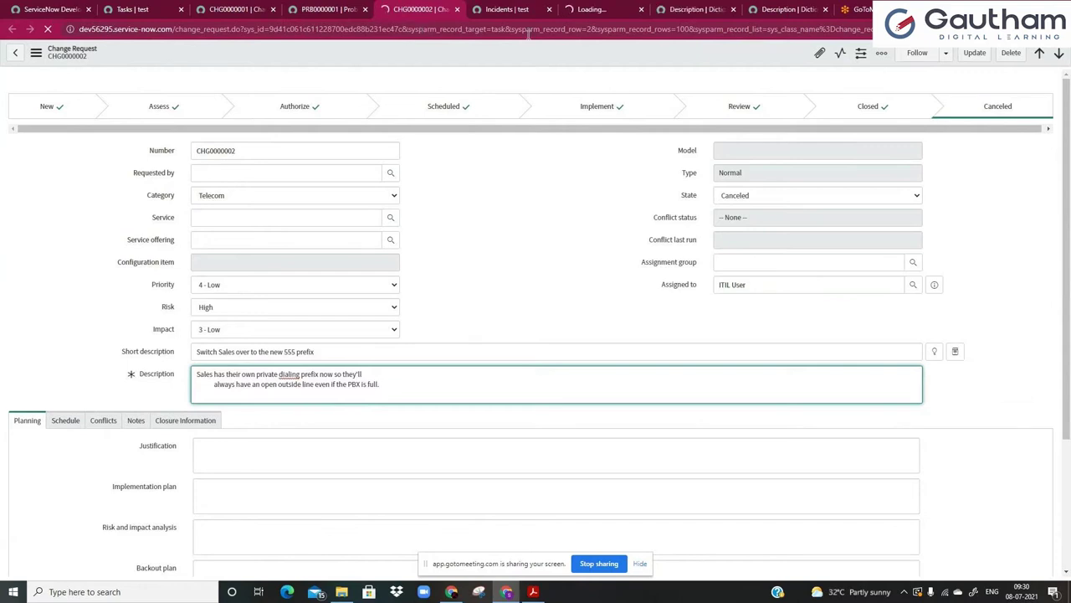
left_click(590, 10)
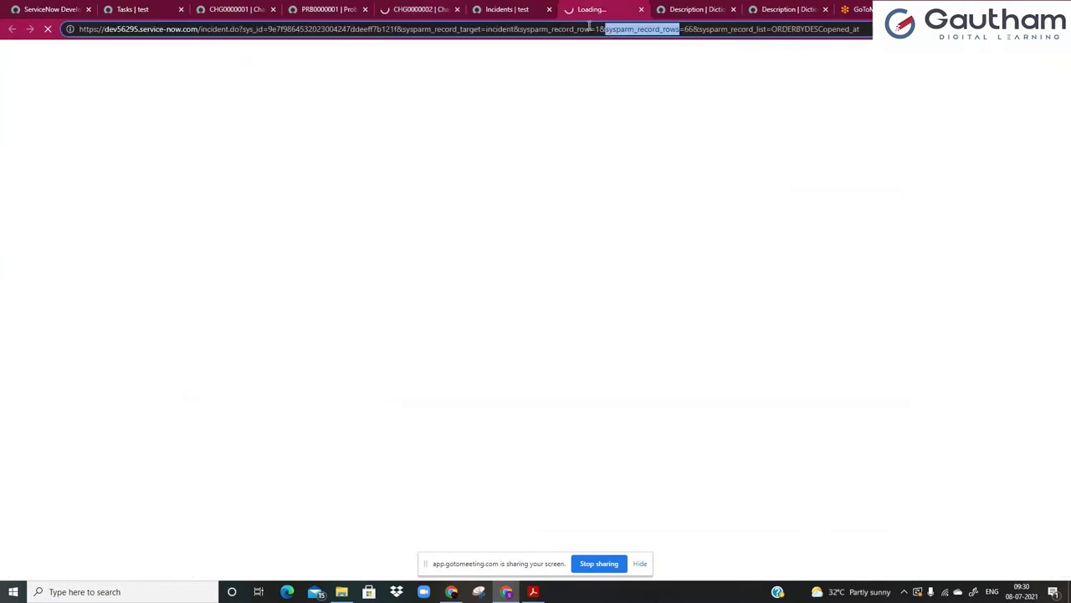
left_click(686, 9)
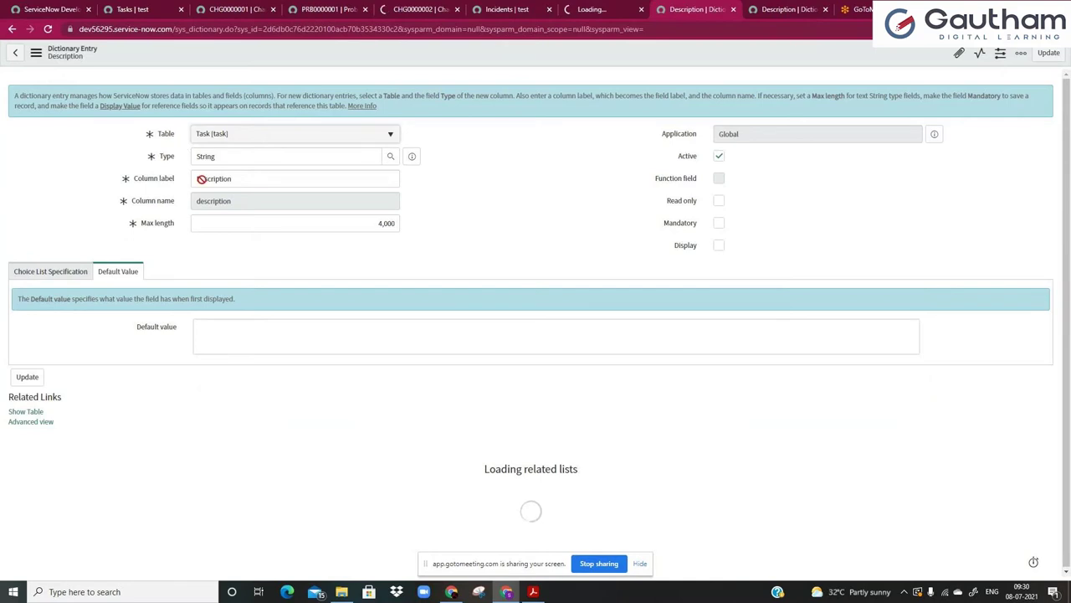
left_click(23, 11)
Step: Review the form-related system settings from the grouped task list
left_click(132, 9)
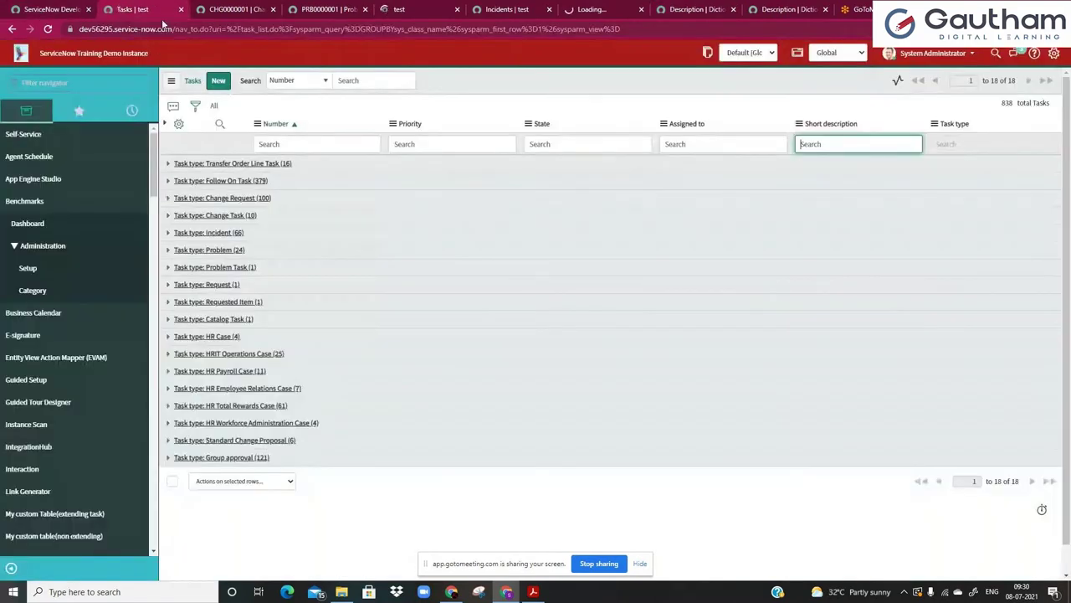
left_click(1055, 54)
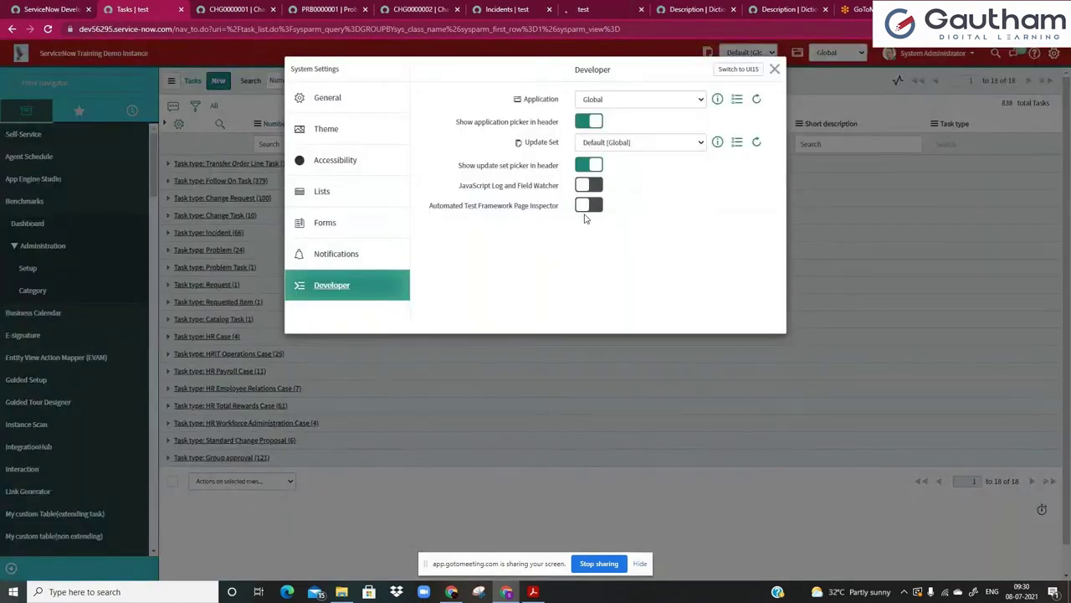
left_click(348, 229)
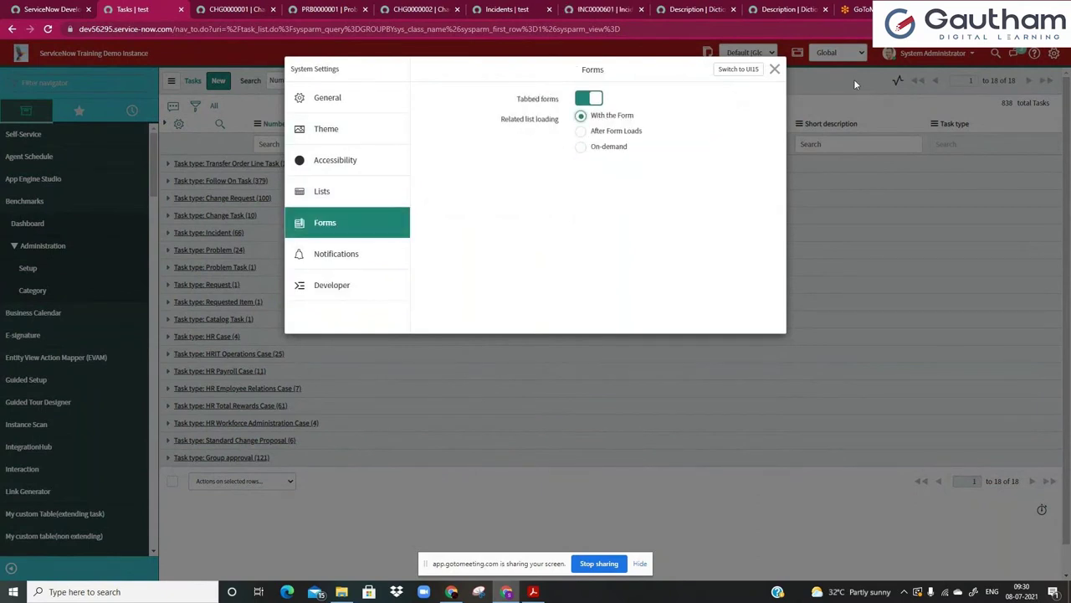
left_click(774, 70)
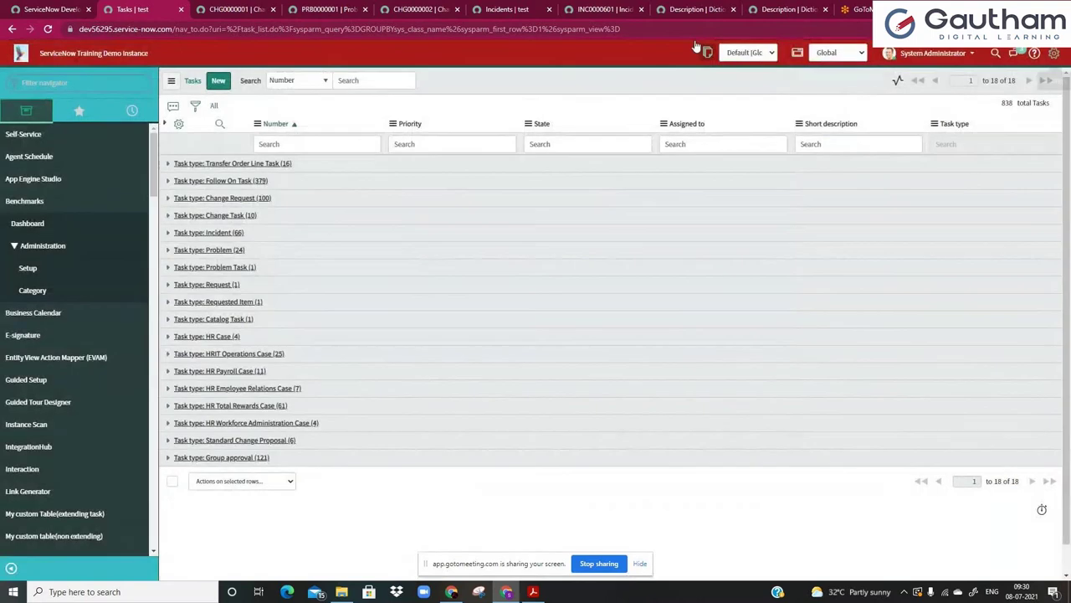
Step: Compare the Description field on INC0000601 and CHG0000002, then reload problem PRB0000001
left_click(601, 9)
left_click(200, 332)
left_click(418, 9)
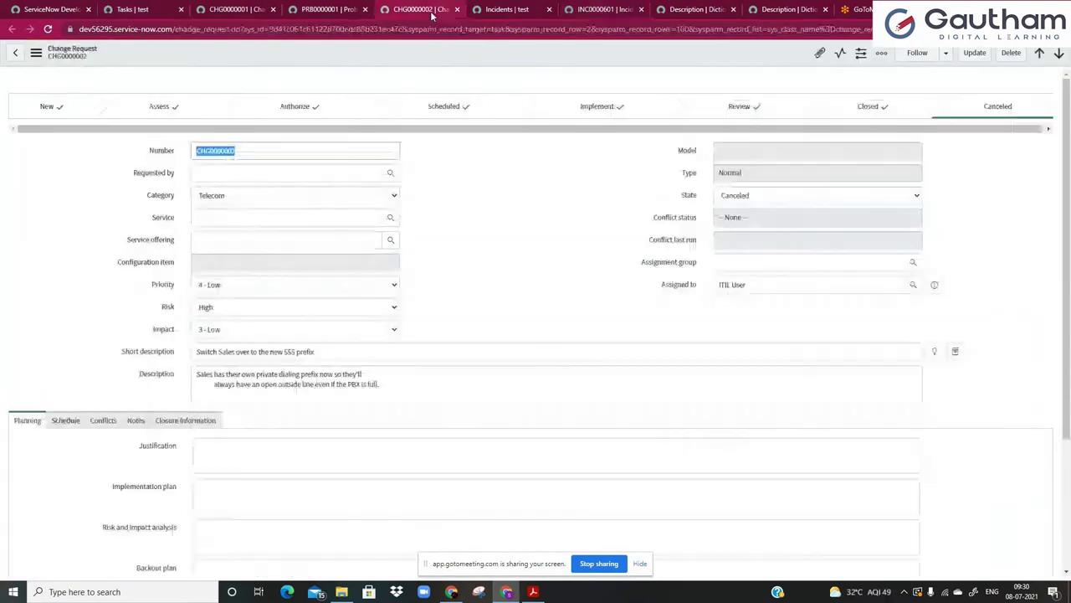
left_click(321, 390)
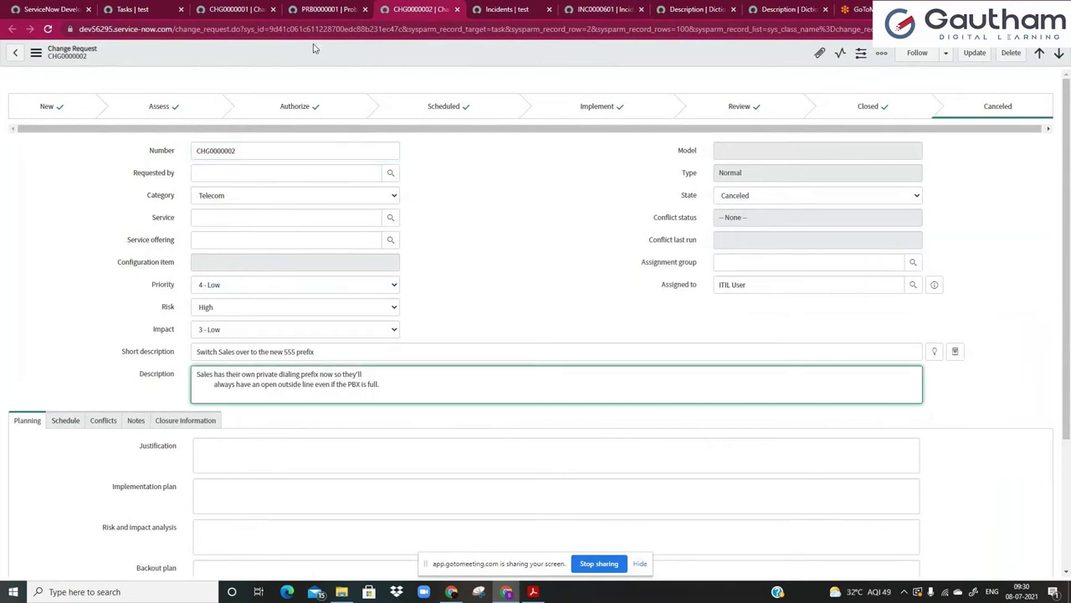
left_click(326, 9)
key("Return")
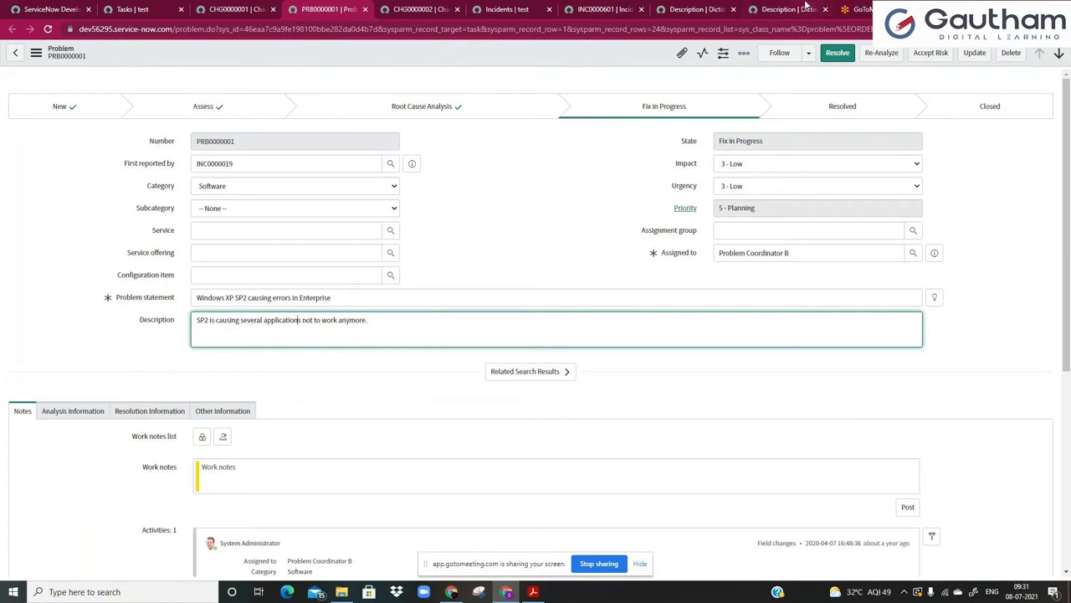
Step: Open the Description dictionary entry and show its Labels related list
left_click(805, 7)
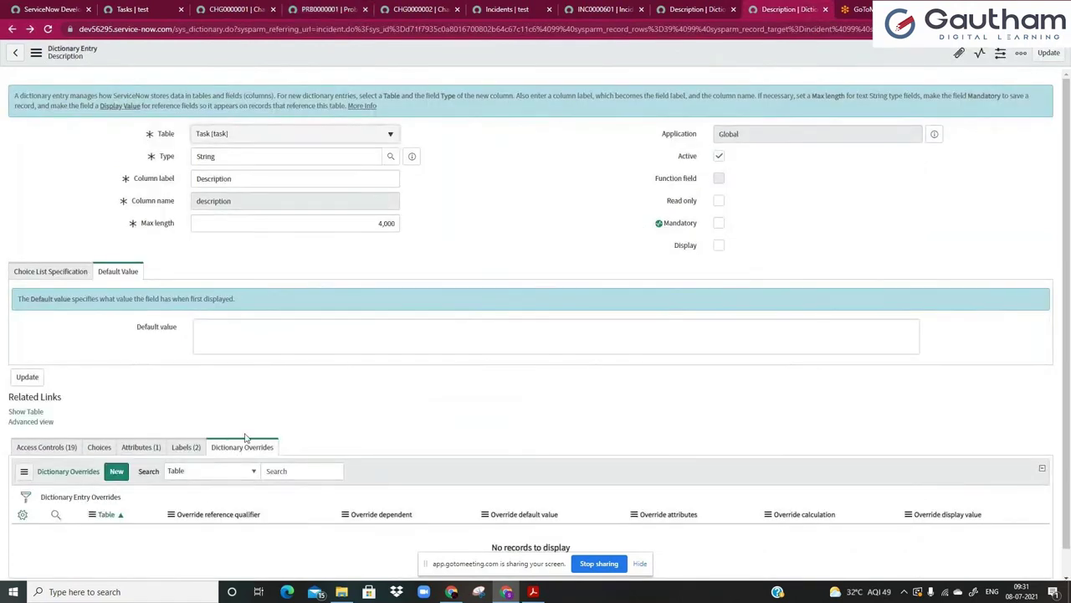
left_click(191, 446)
scroll(208, 418, "down", 1)
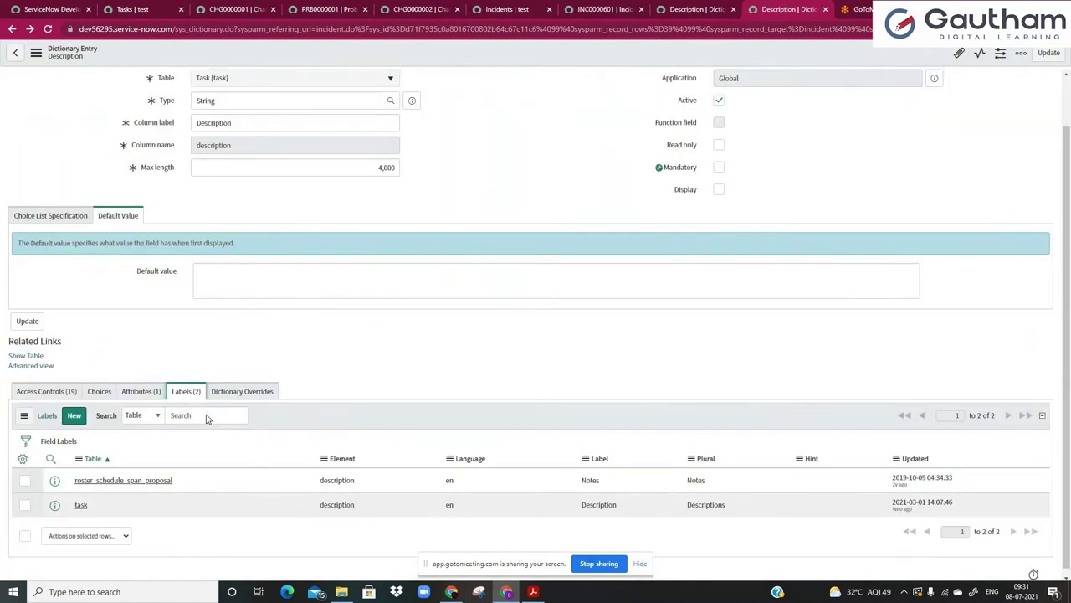
scroll(207, 414, "up", 1)
left_click(237, 180)
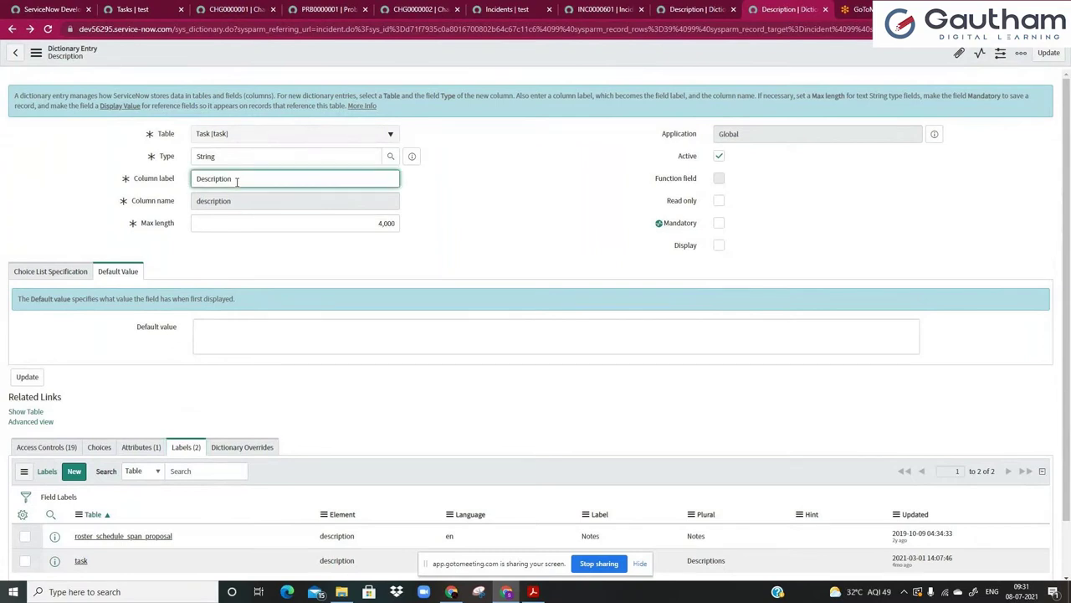
scroll(267, 322, "down", 1)
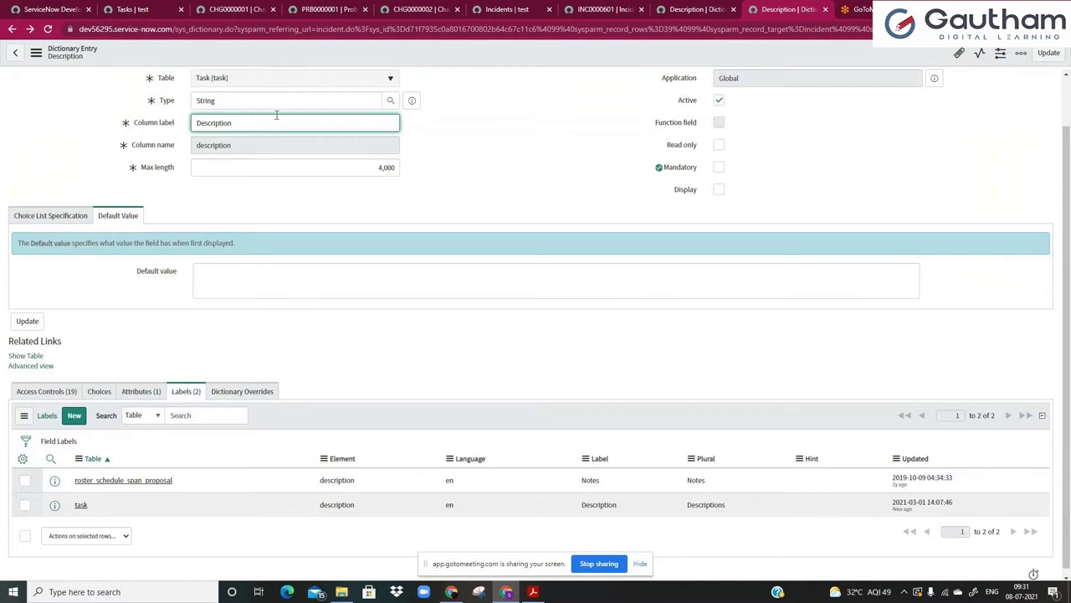
Step: Inspect the Description column label, Default value and Max length, then add a new label
double_click(215, 129)
left_click(225, 293)
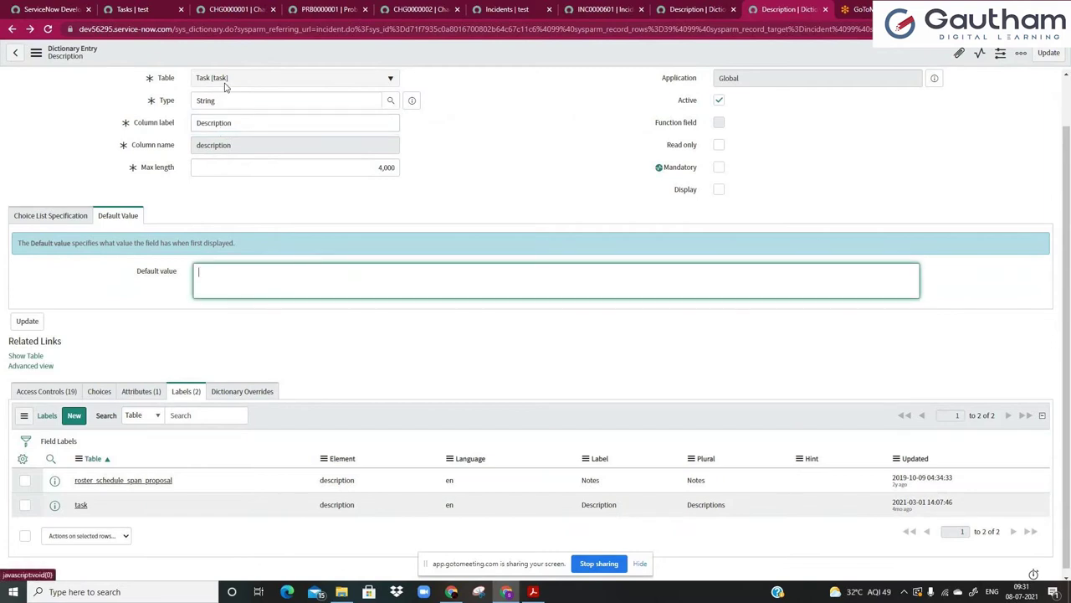
left_click(231, 123)
double_click(193, 123)
left_click(242, 123)
left_click(259, 168)
left_click(476, 163)
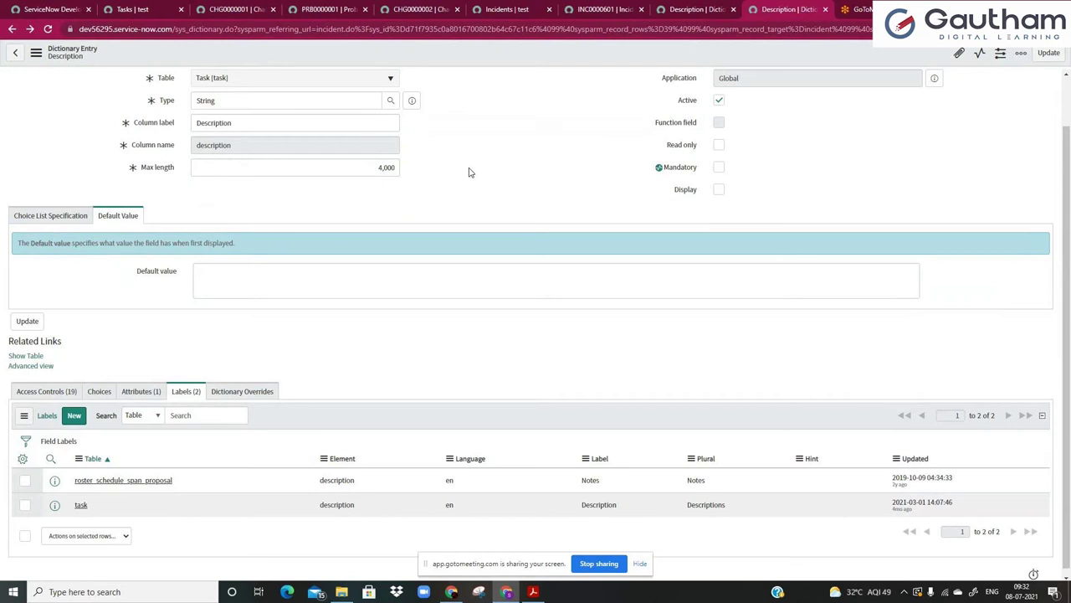
left_click(78, 416)
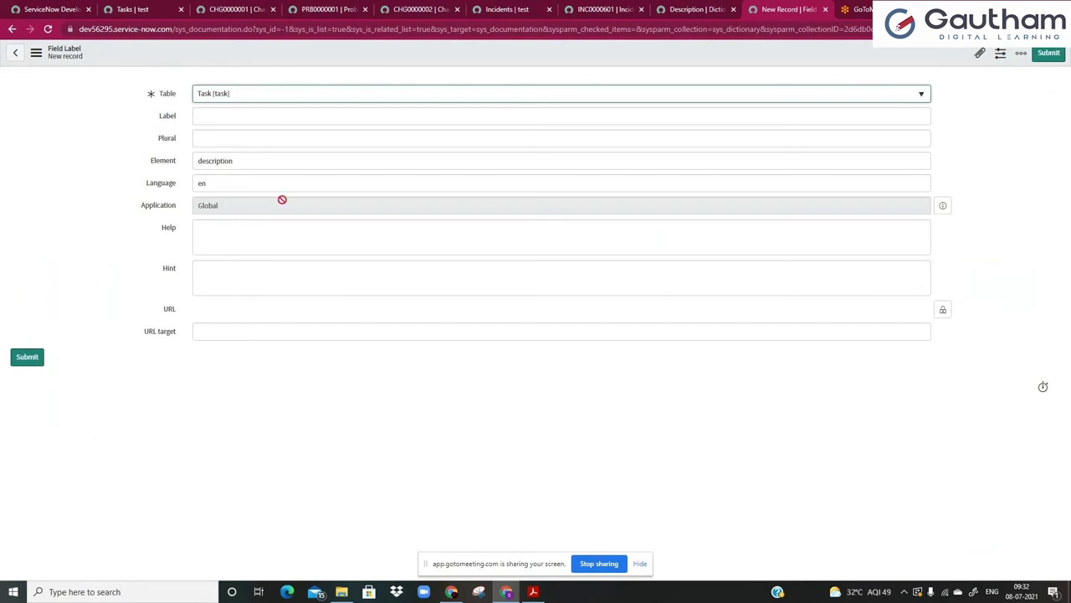
Step: Submit an Incident [incident] field label 'Instructions' with plural 'Instructions'
left_click(256, 99)
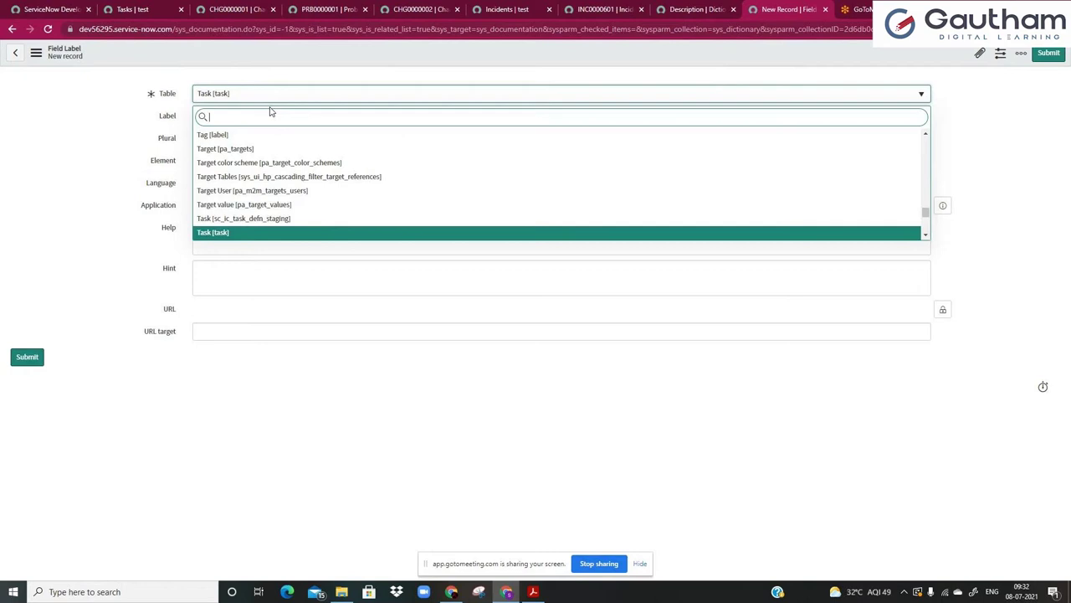
type("incident")
left_click(276, 136)
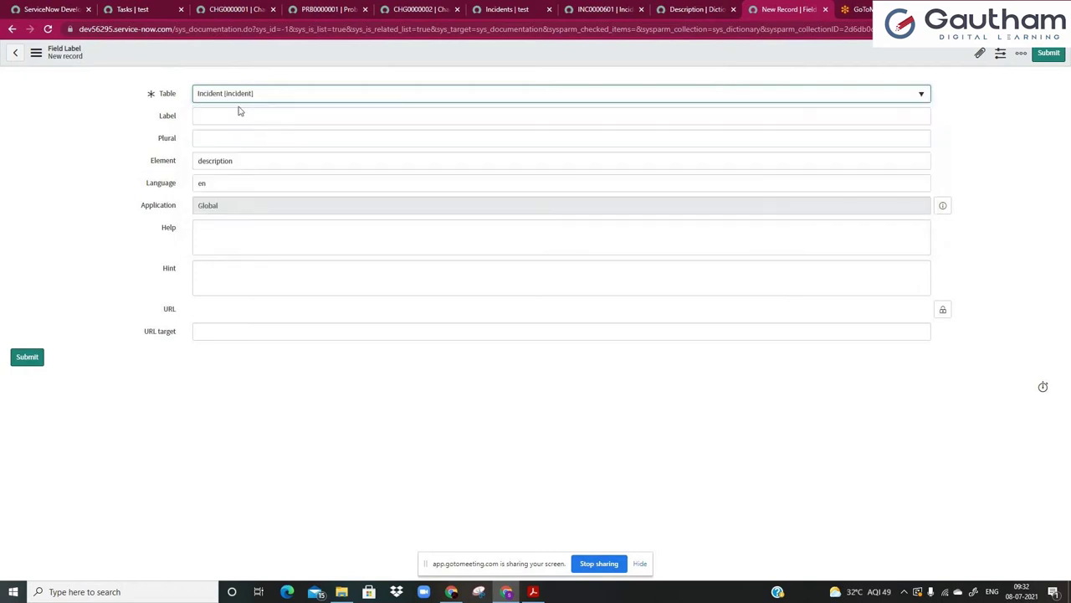
left_click(242, 115)
type("In")
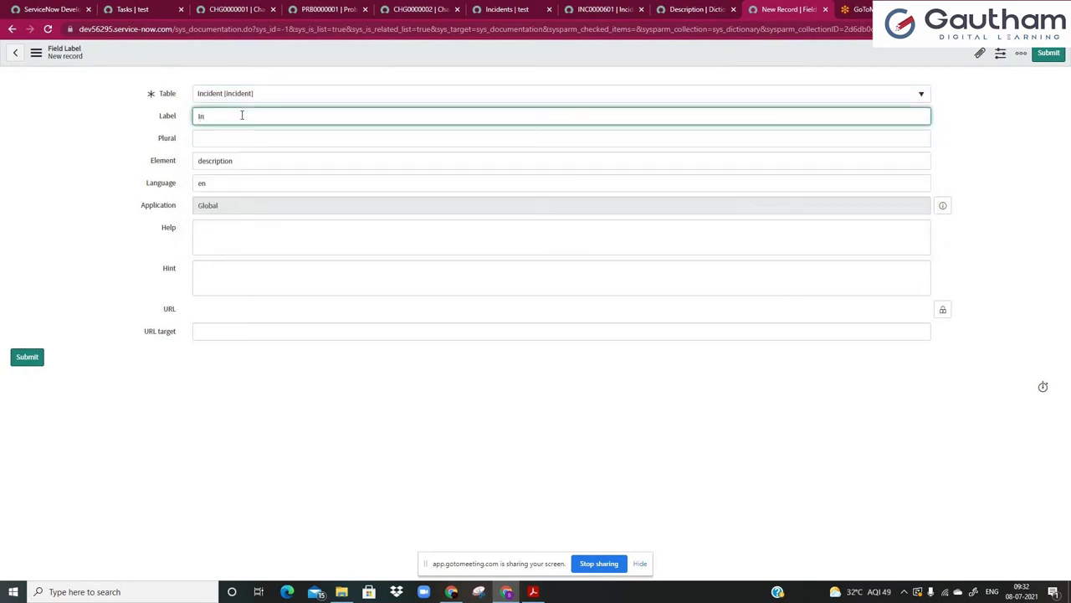
type("structions")
double_click(248, 115)
key("ctrl+c")
left_click(262, 136)
key("ctrl+v")
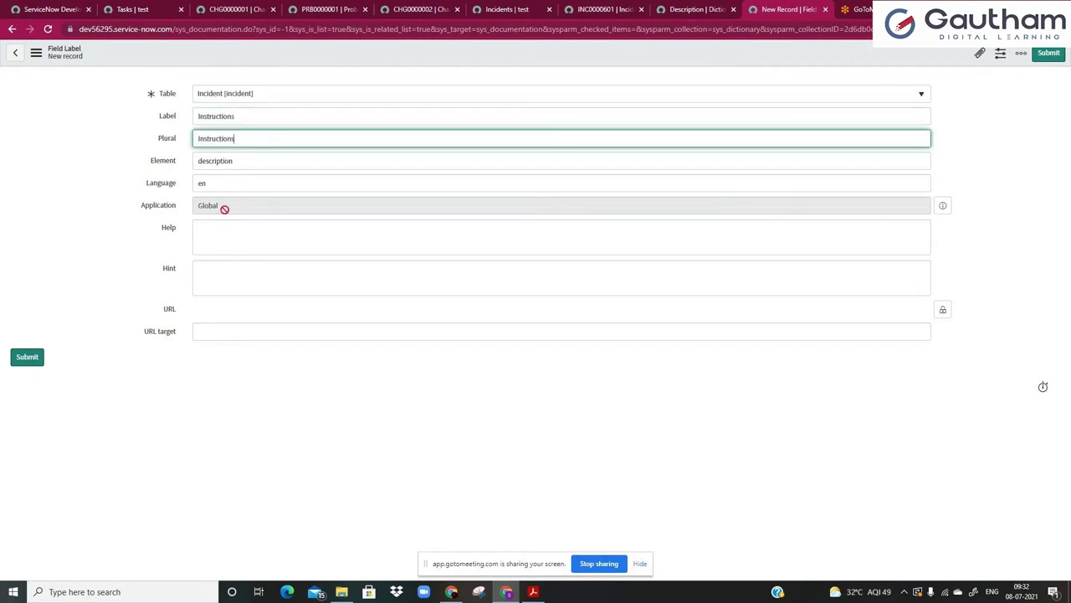
left_click(1046, 54)
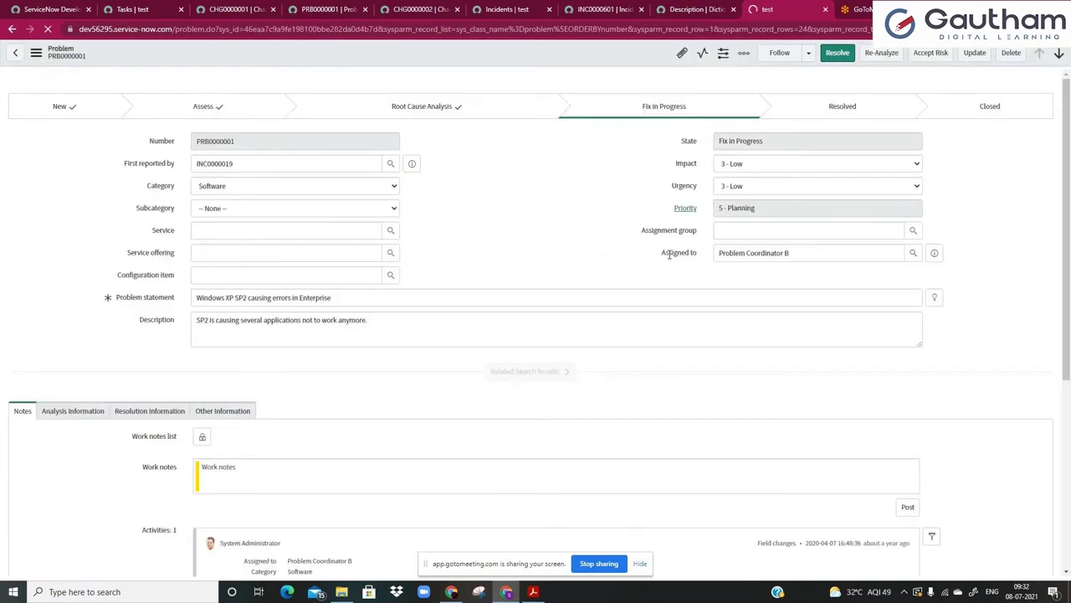
Step: Duplicate the INC0000601 tab to reload it and check the field now labelled Instructions
left_click(598, 8)
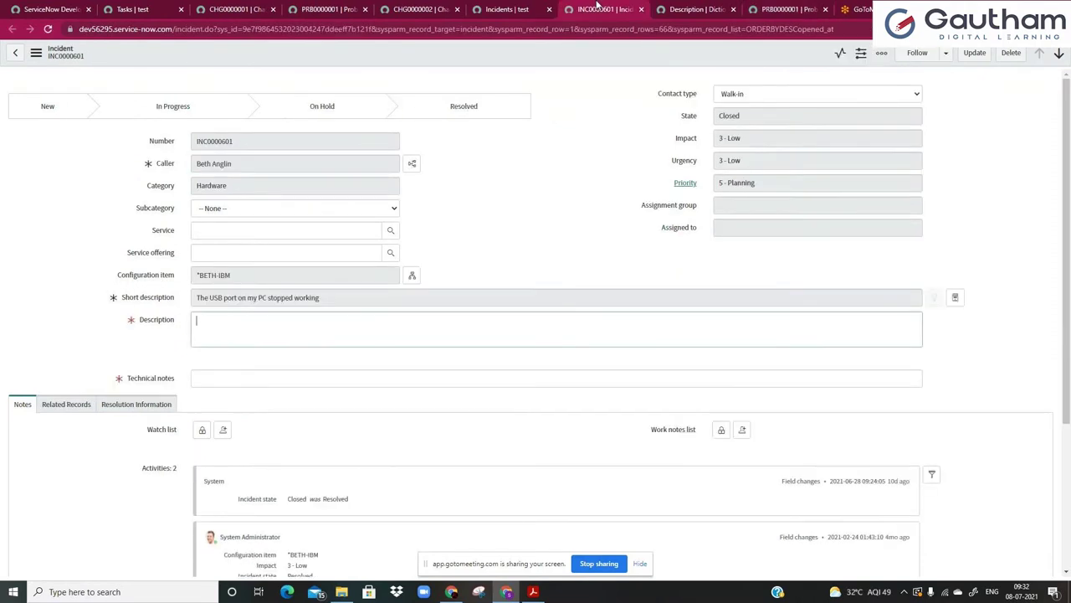
right_click(599, 7)
left_click(603, 77)
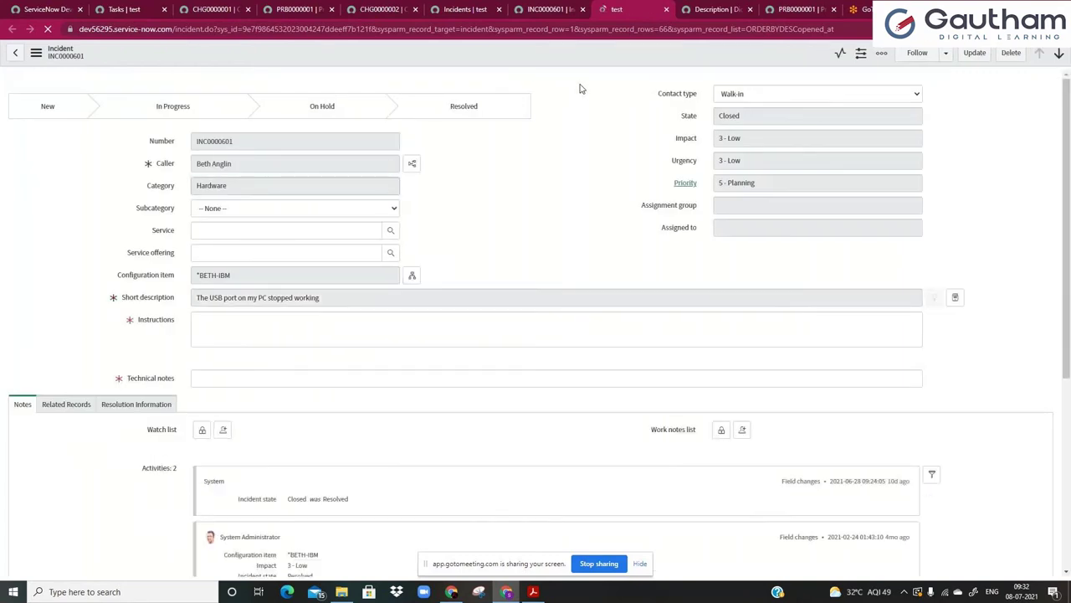
left_click(402, 319)
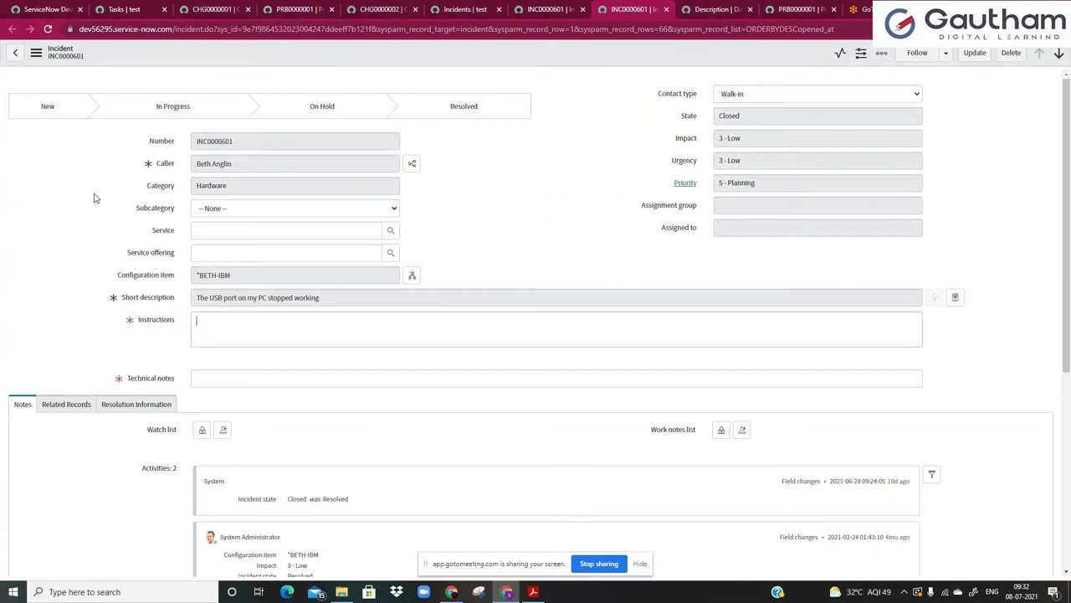
Step: Compare with the original incident tab and problem PRB0000001, which still shows Description
left_click(551, 10)
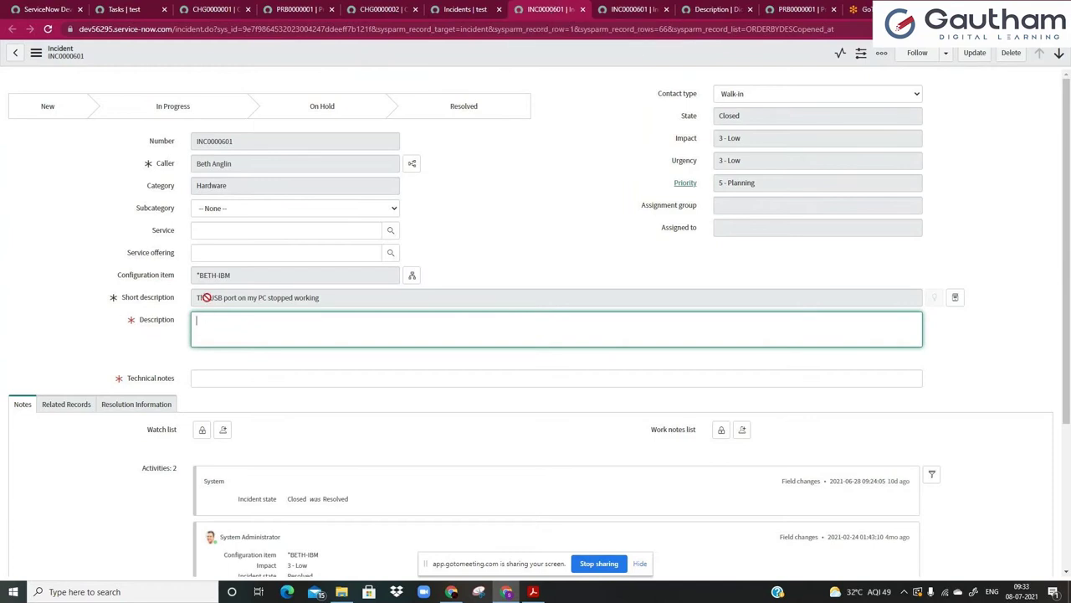
left_click(636, 10)
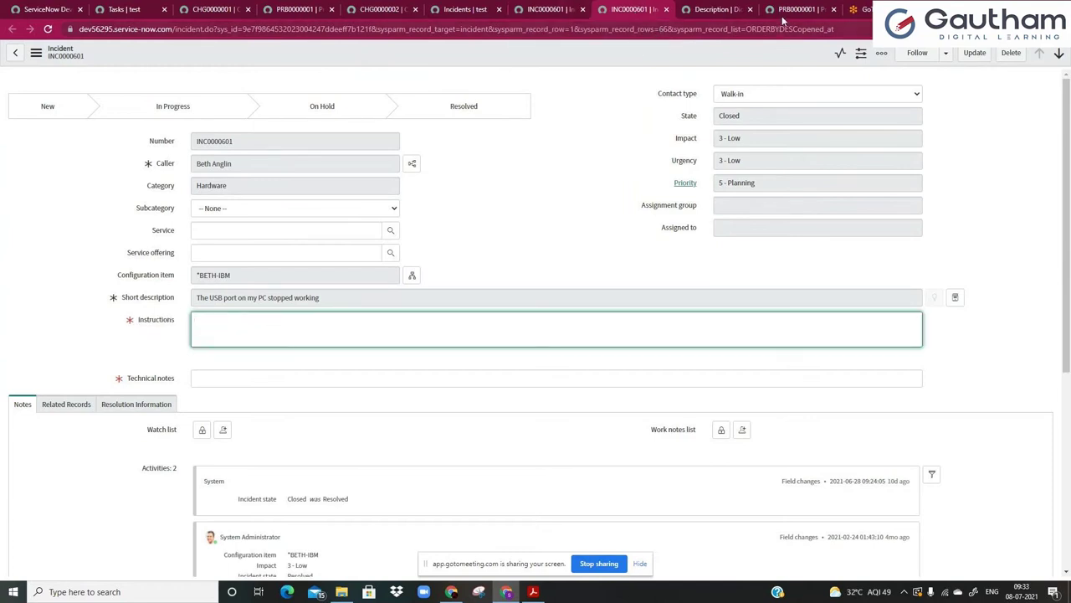
left_click(787, 11)
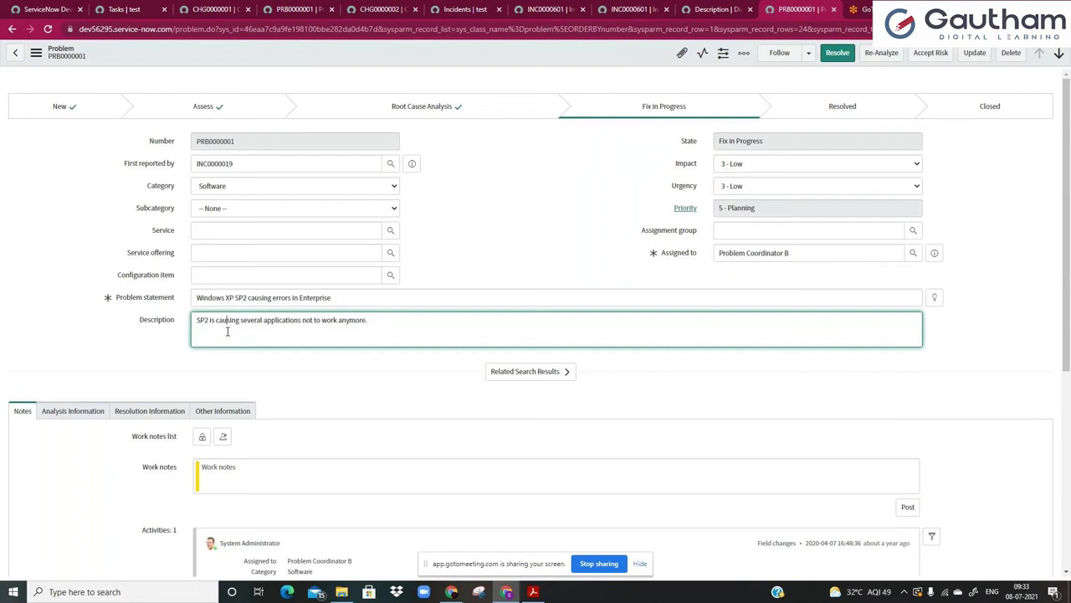
left_click(162, 324)
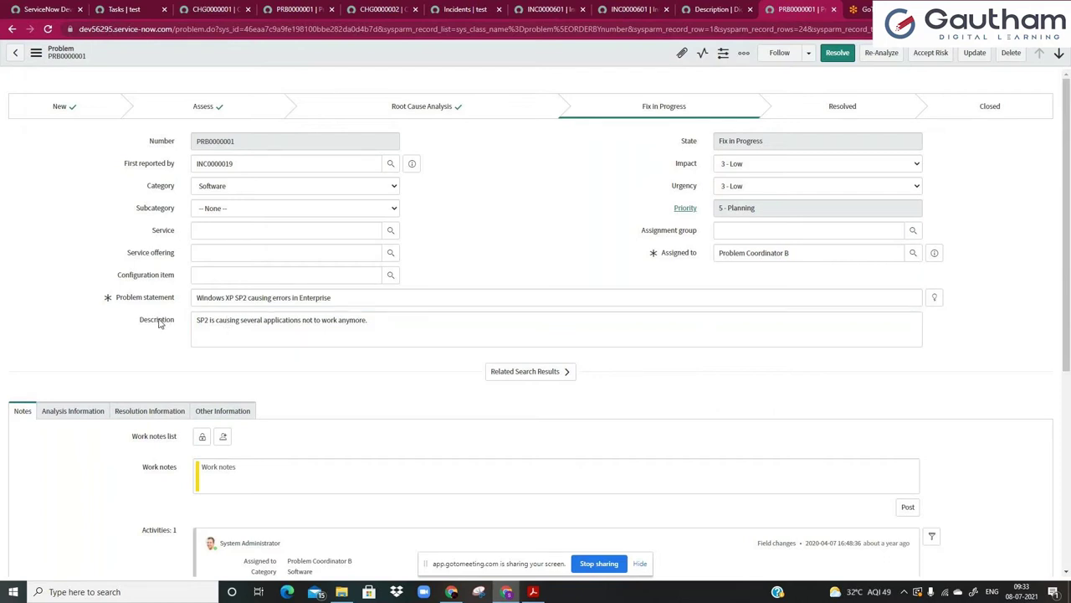
Step: Open Configure Label for the problem's Description and inspect its Help and Language en values
right_click(159, 324)
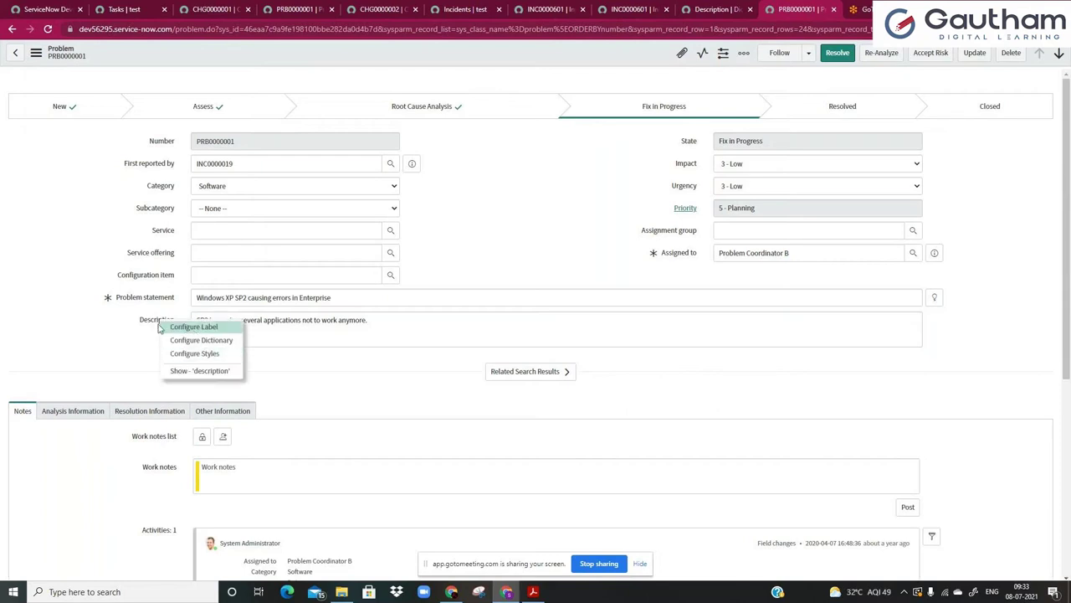
left_click(204, 330)
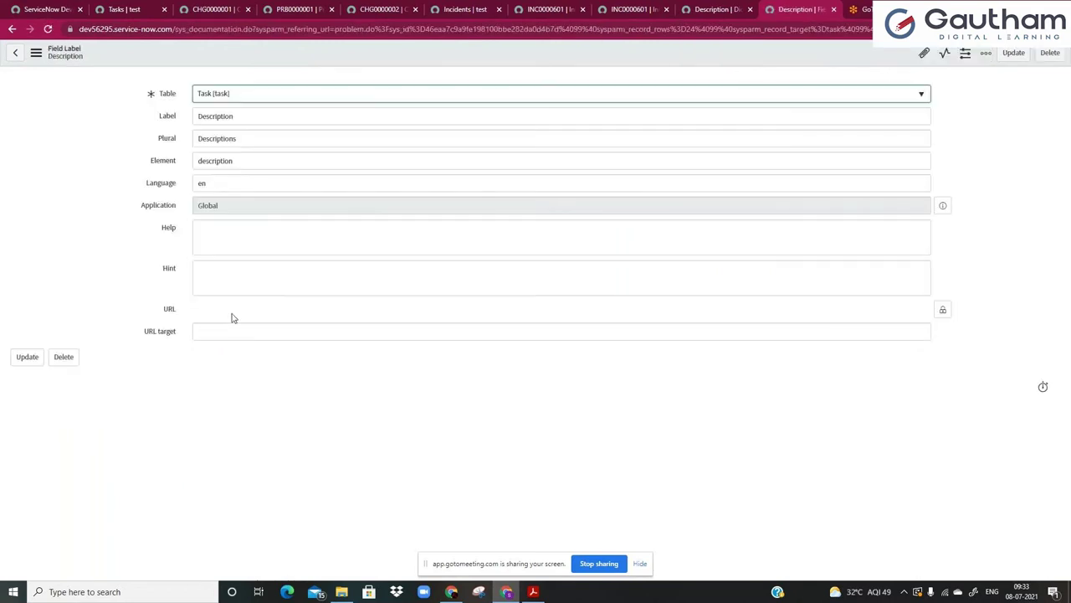
left_click(236, 247)
left_click(213, 184)
left_click_drag(213, 184, 155, 186)
left_click(220, 179)
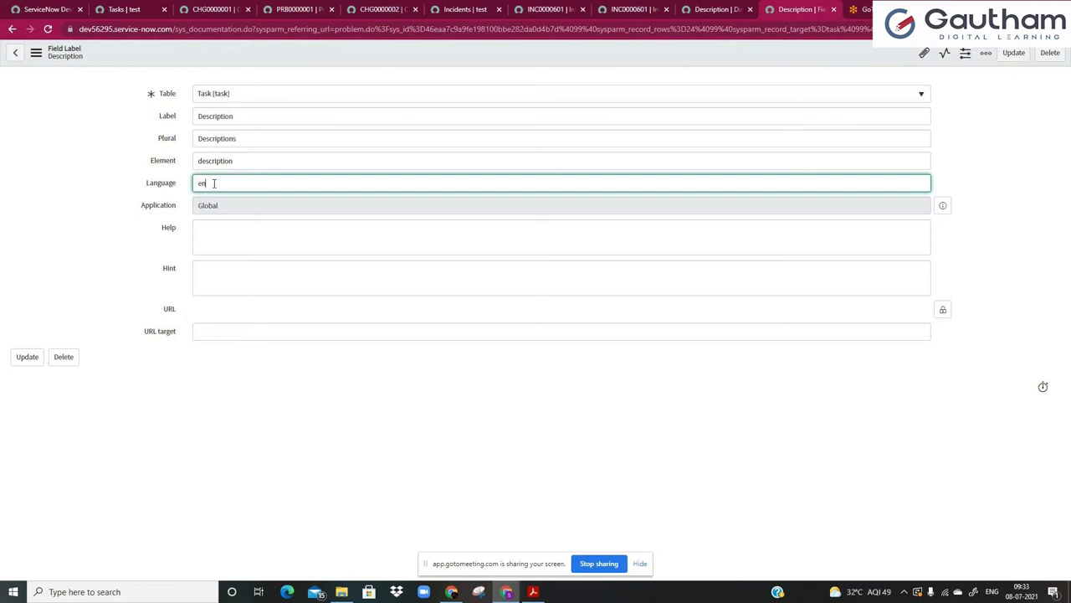
Step: Return to the problem form and begin a 'description in g' search in a new tab
left_click(11, 30)
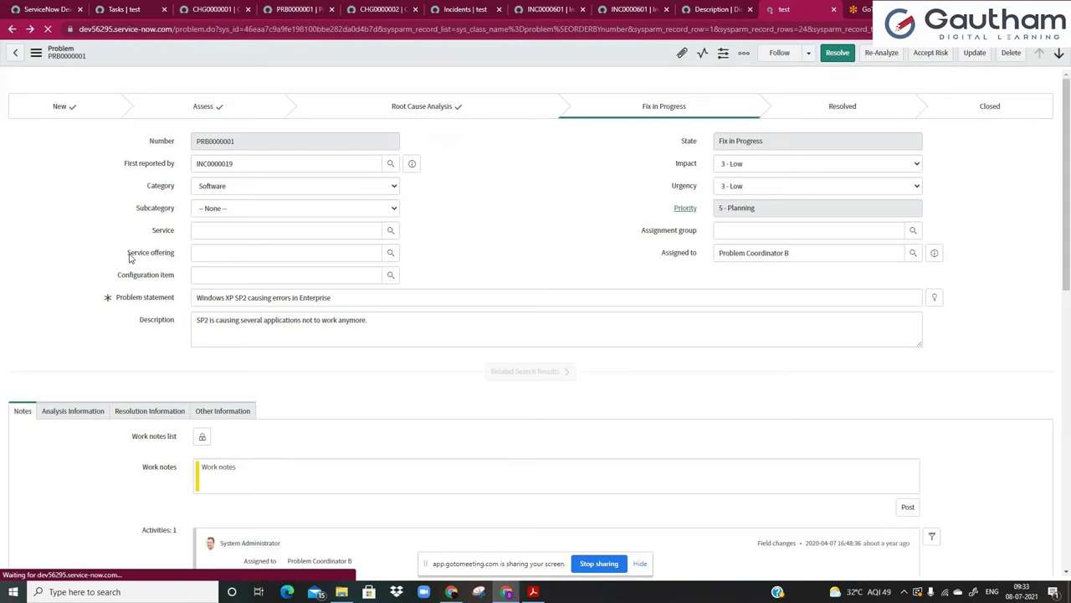
key("ctrl+t")
type("d")
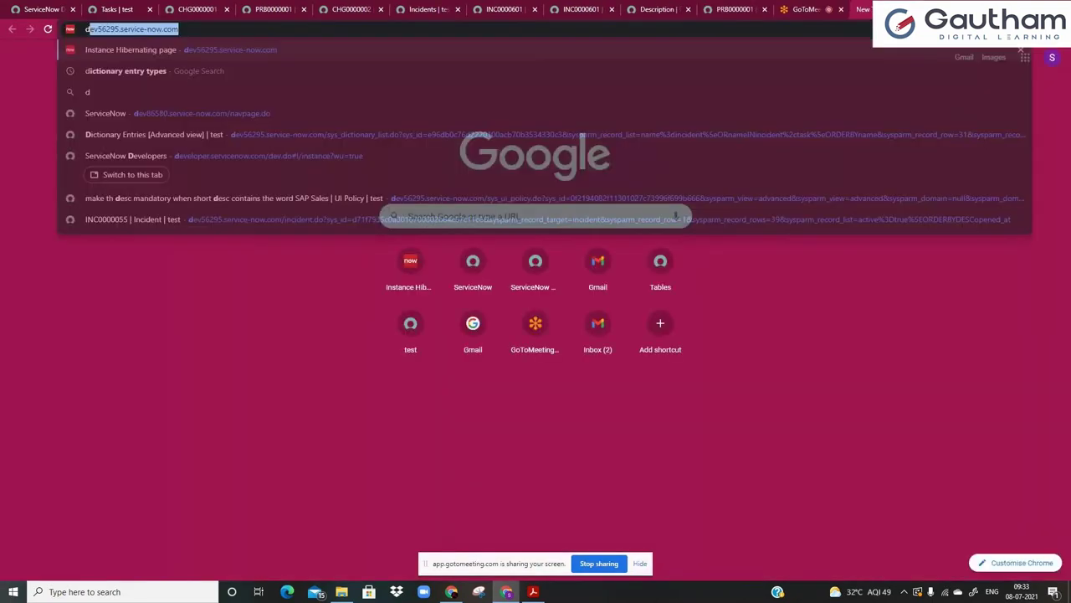
type("escription")
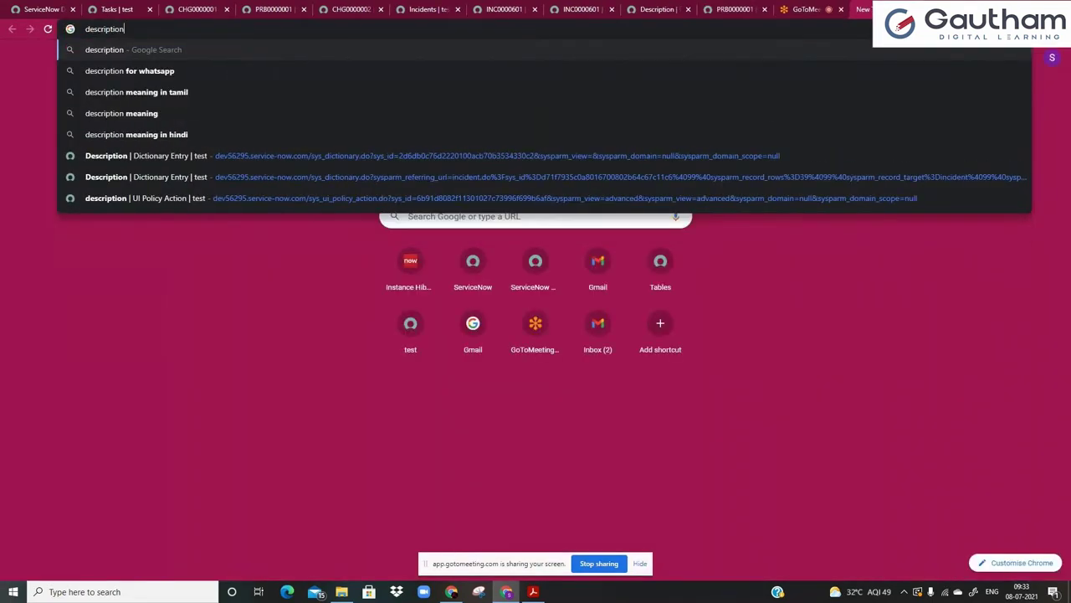
type(" in g")
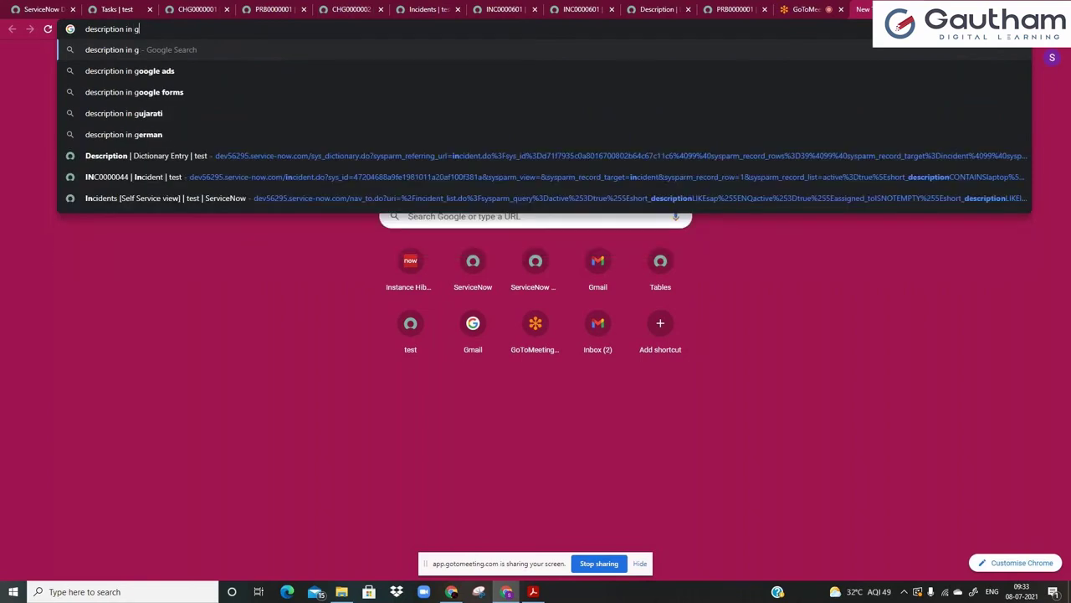
Step: Search Google for 'description in french translation' and select the result 'la description'
key("BackSpace")
type("french")
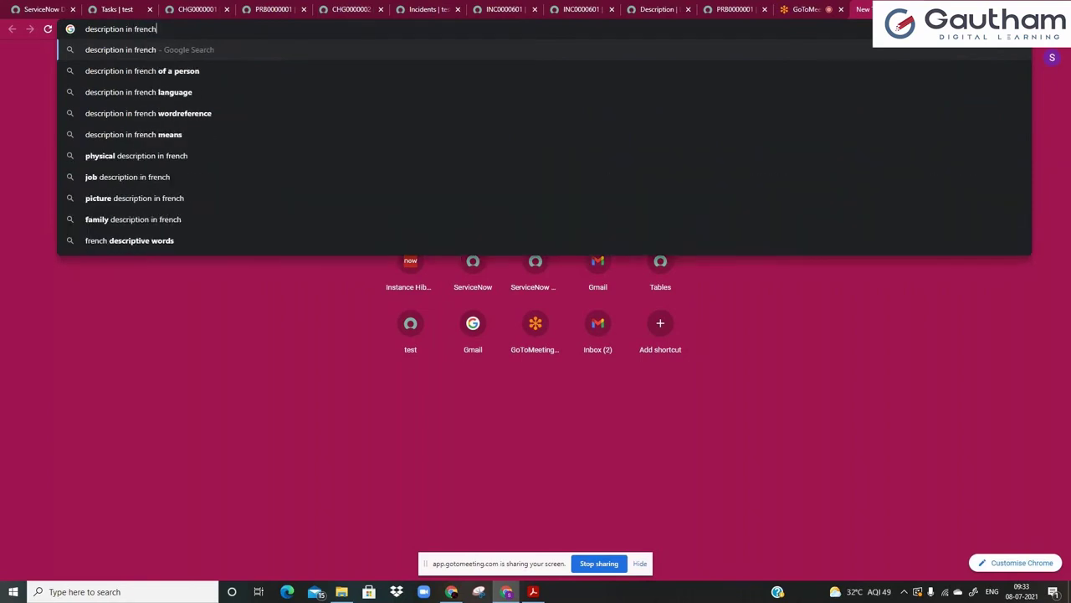
type(" trans")
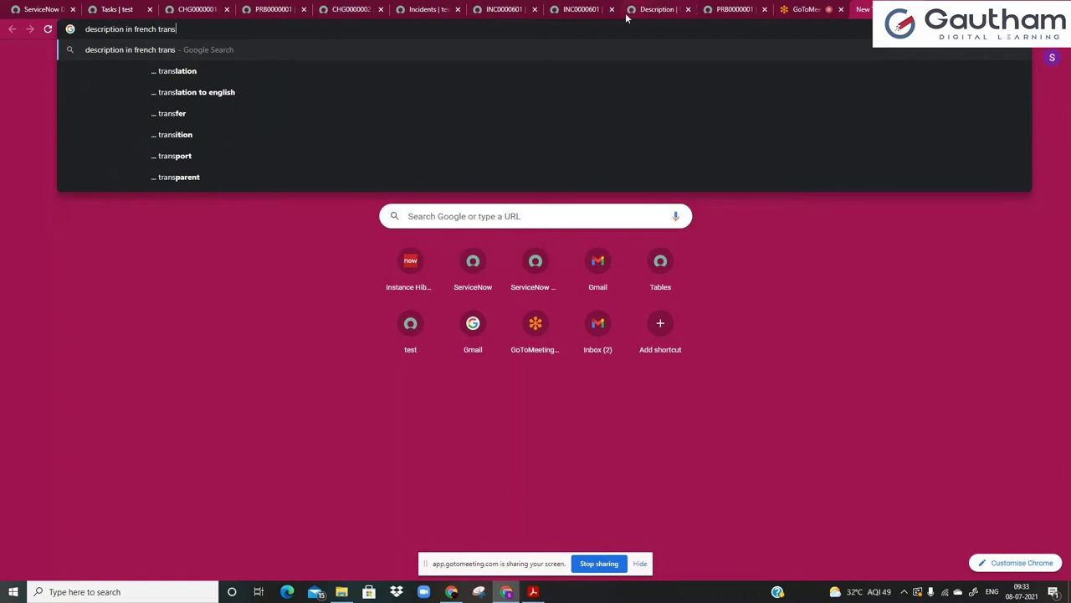
left_click(392, 75)
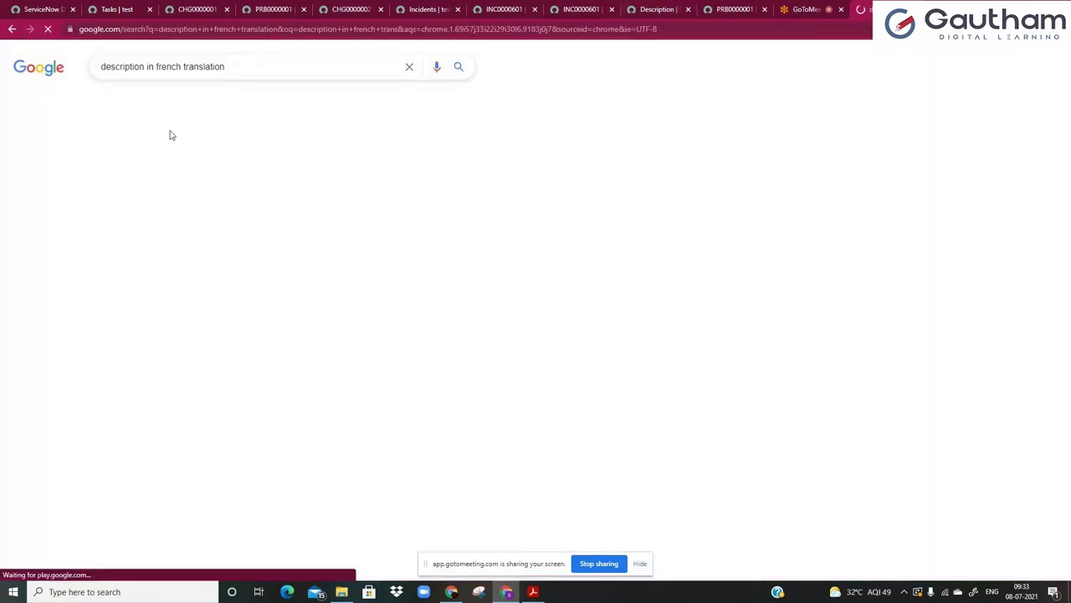
left_click_drag(409, 189, 299, 198)
key("ctrl+c")
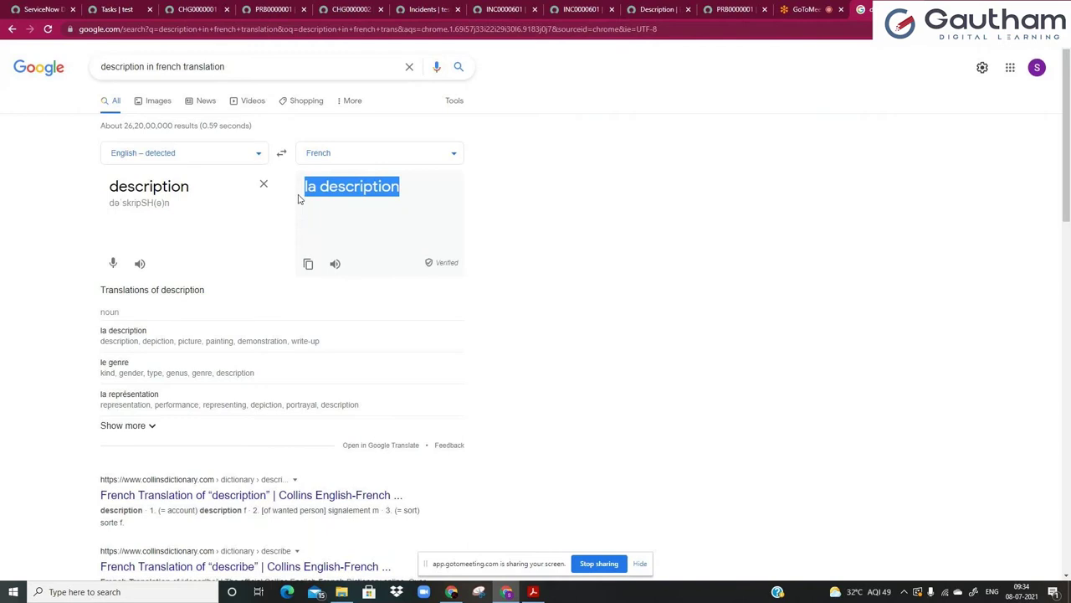
left_click(740, 15)
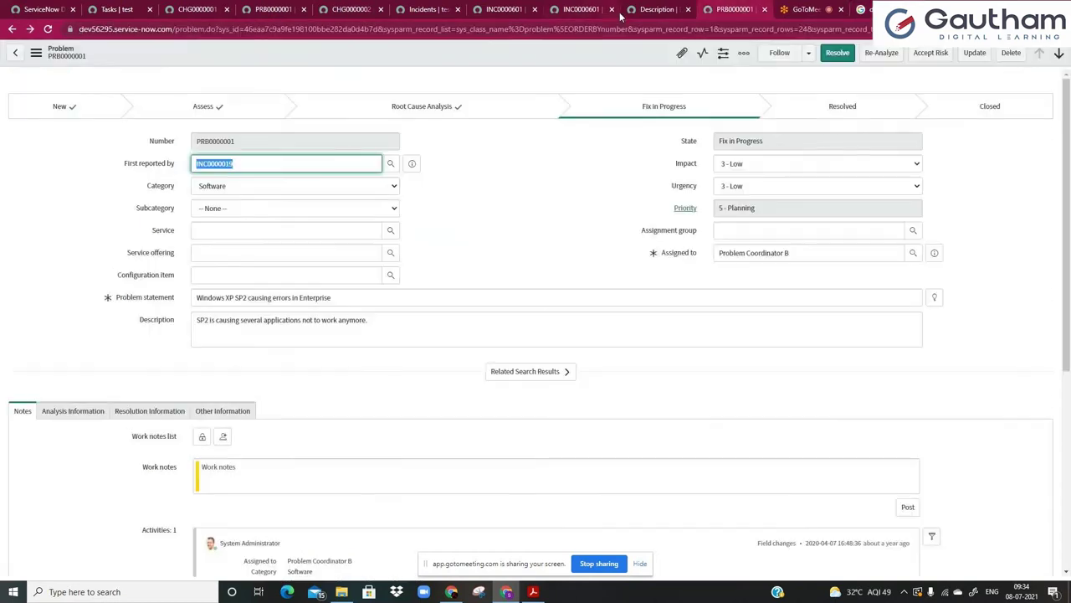
Step: Open the task table's Description field label from the dictionary entry's Labels list
left_click(620, 12)
left_click(657, 9)
scroll(320, 345, "down", 1)
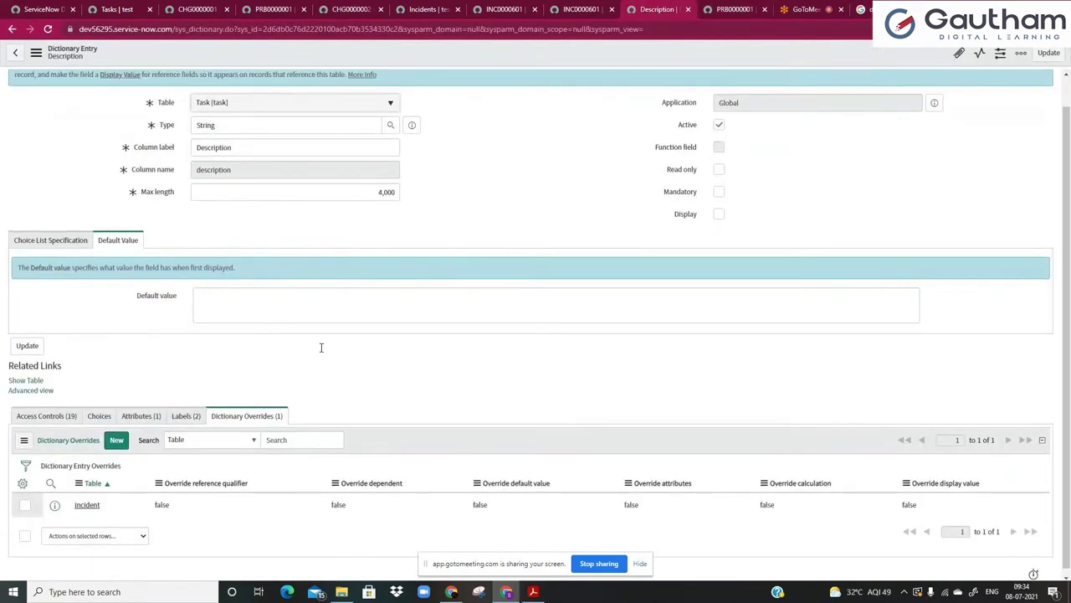
left_click(187, 410)
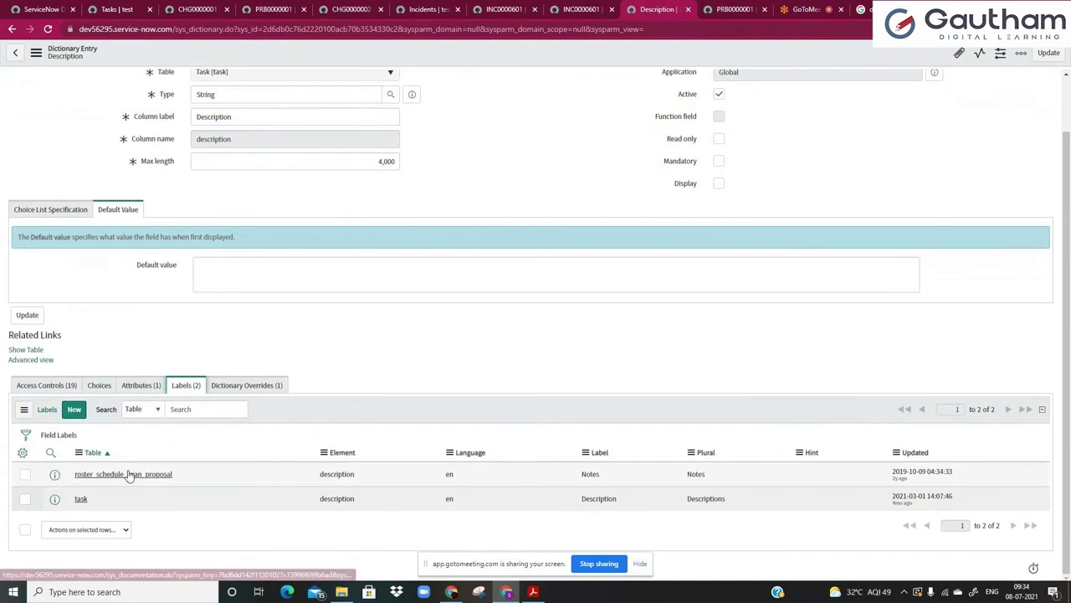
middle_click(81, 499)
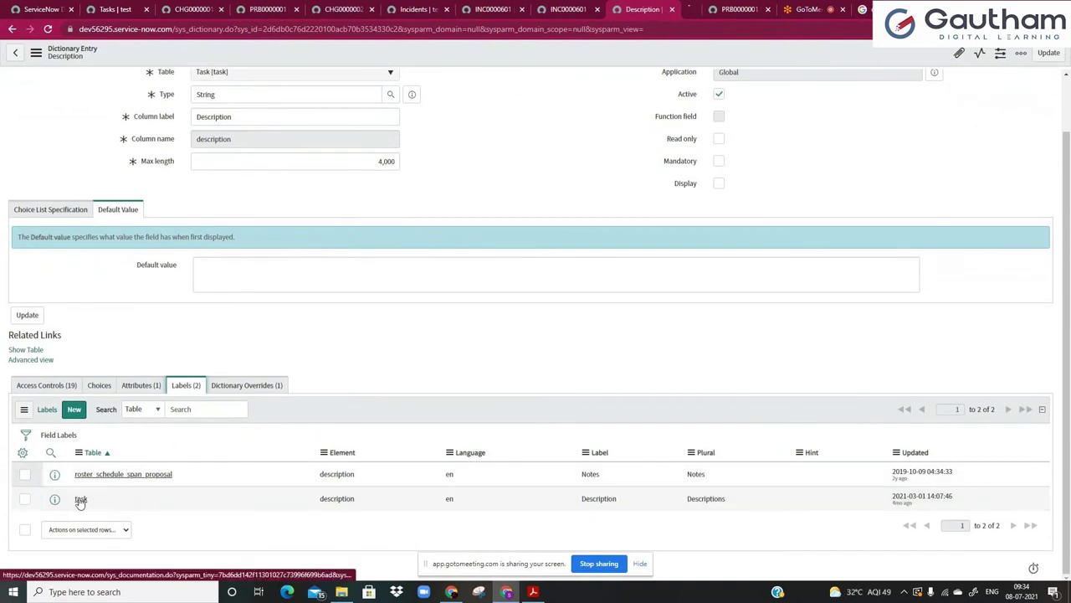
left_click(674, 9)
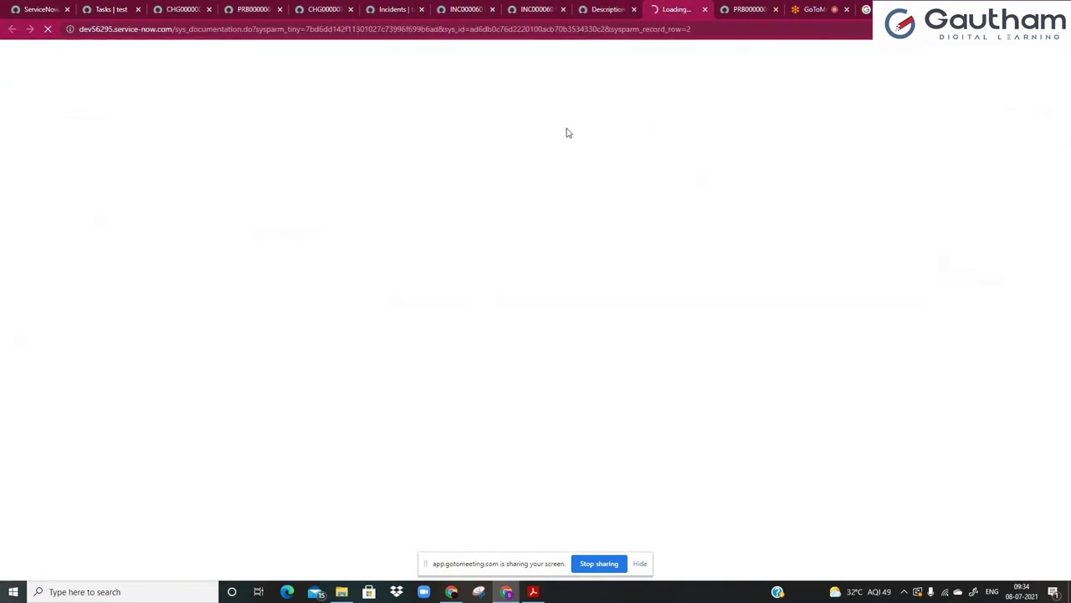
left_click(603, 11)
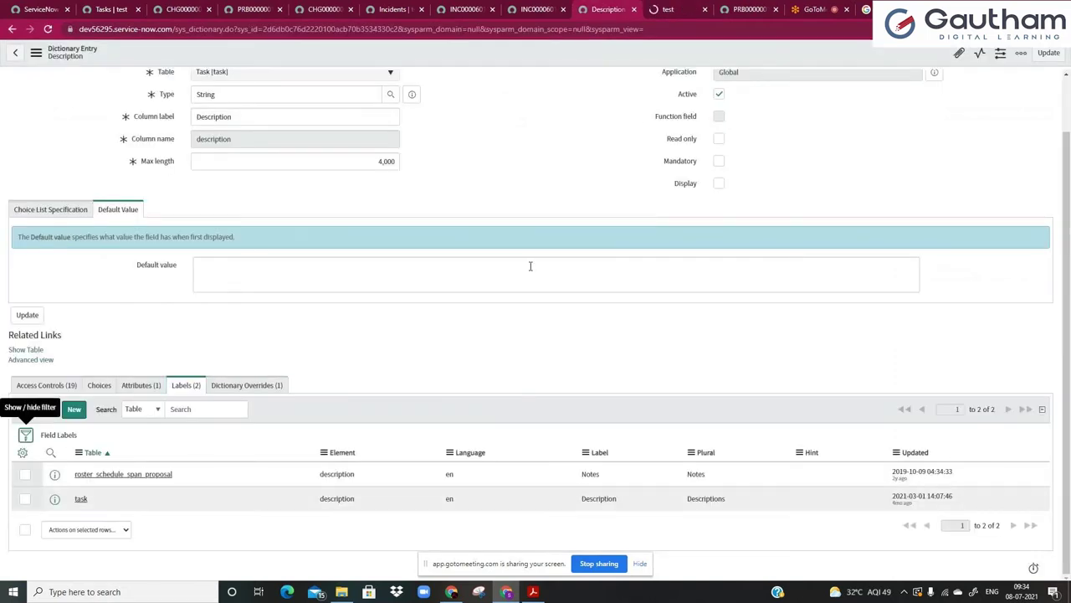
left_click(683, 10)
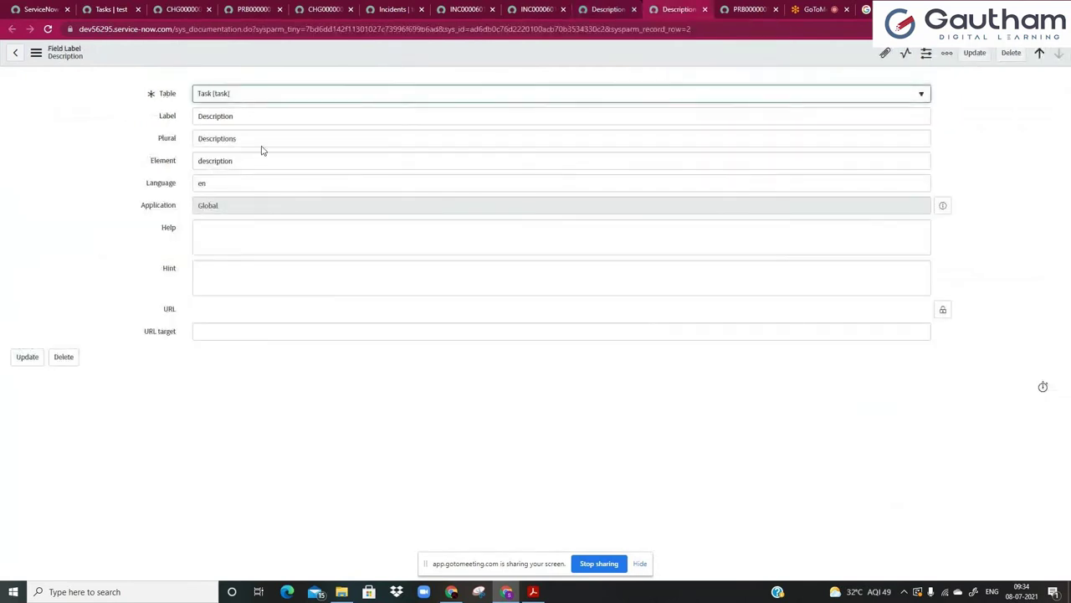
Step: Change the Label and Plural to 'la description' and select the Language value en
double_click(261, 116)
type("la description")
left_click(241, 140)
key("ctrl+a")
key("ctrl+v")
double_click(239, 186)
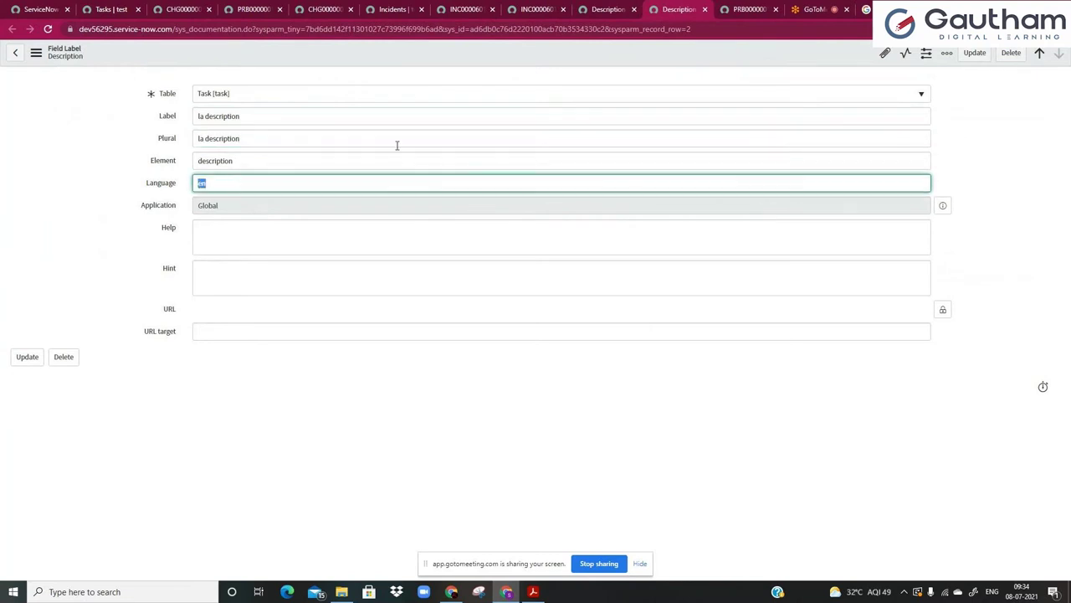
left_click(879, 9)
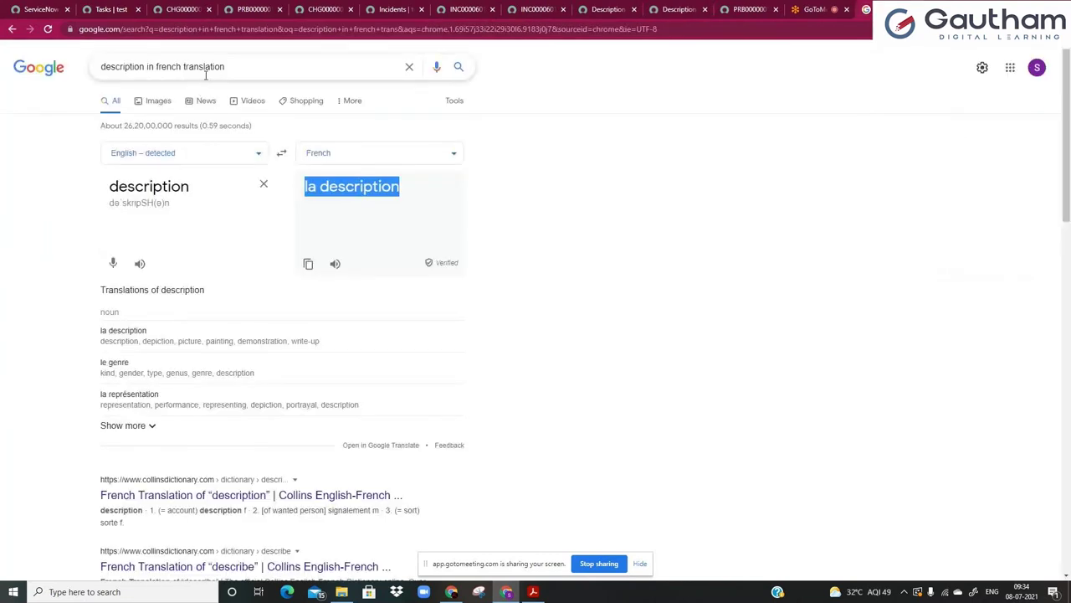
Step: Search Google for 'french language code' and scroll through the results
triple_click(213, 70)
type("french langua")
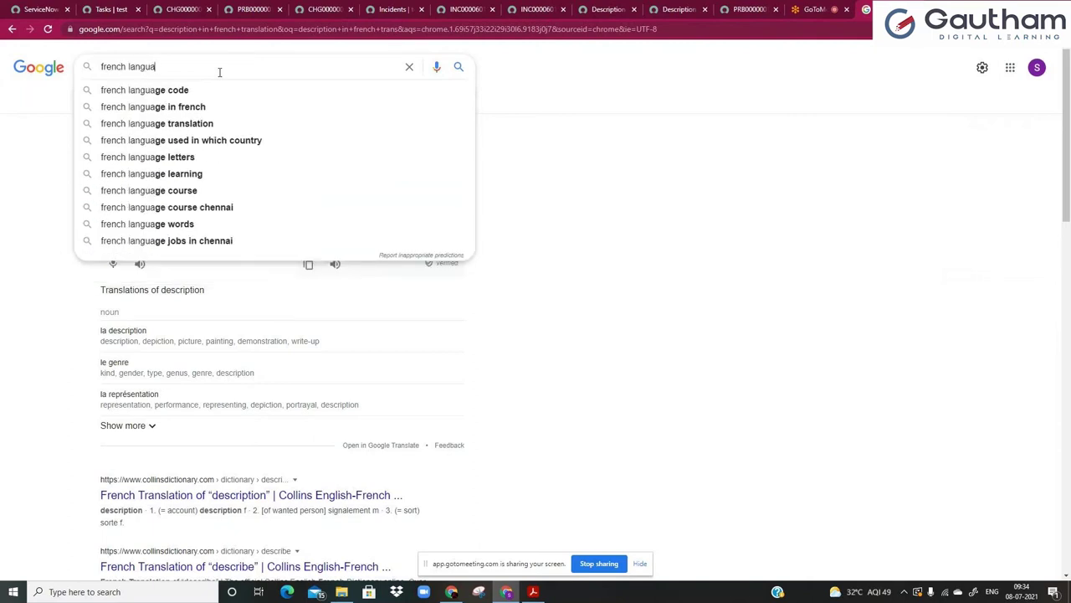
left_click(234, 92)
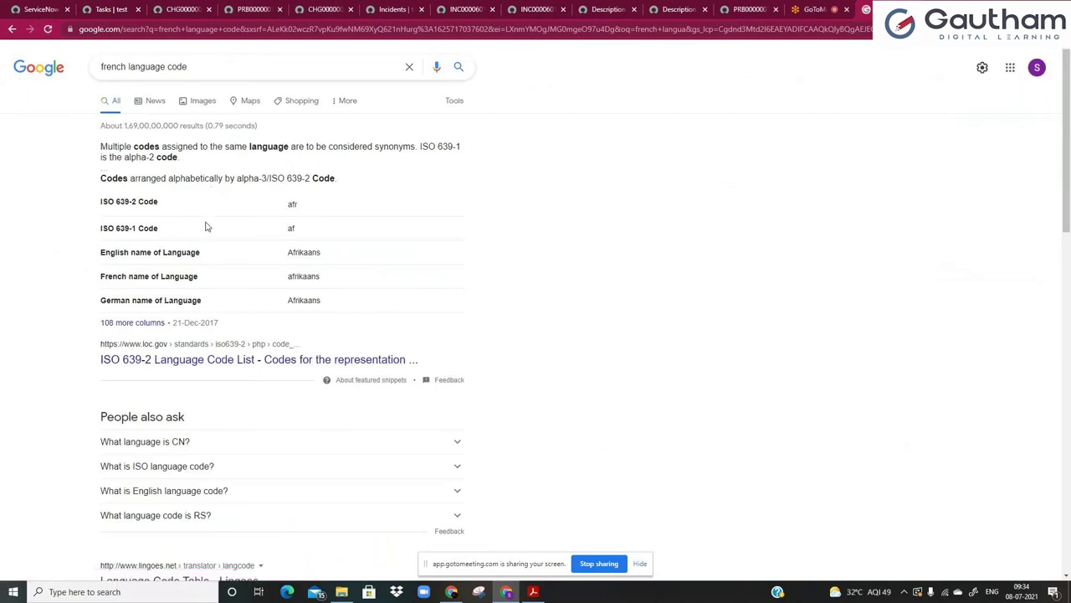
scroll(207, 226, "down", 2)
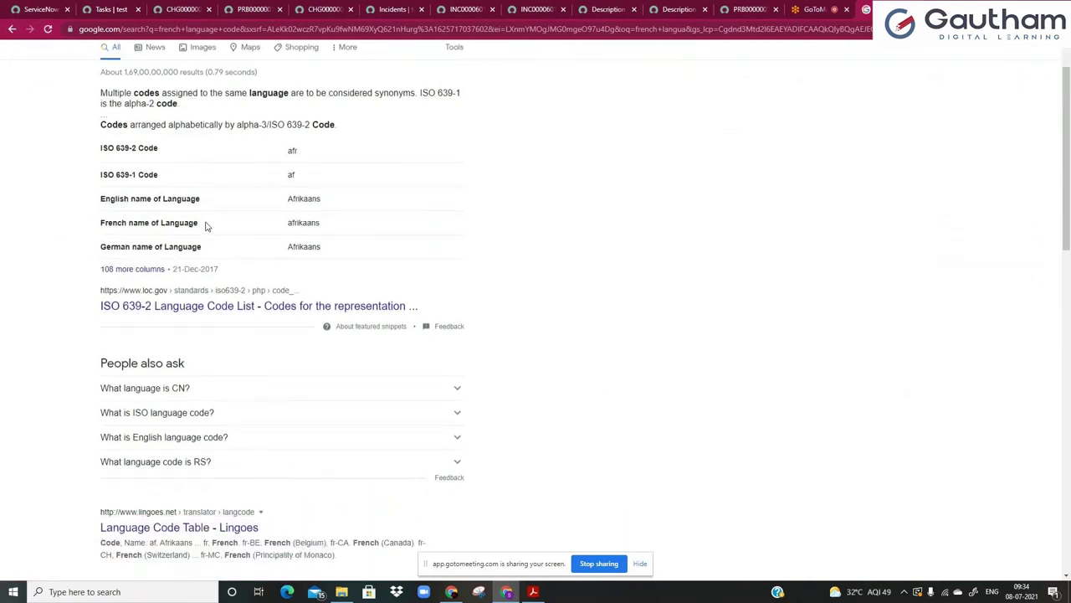
scroll(207, 226, "down", 1)
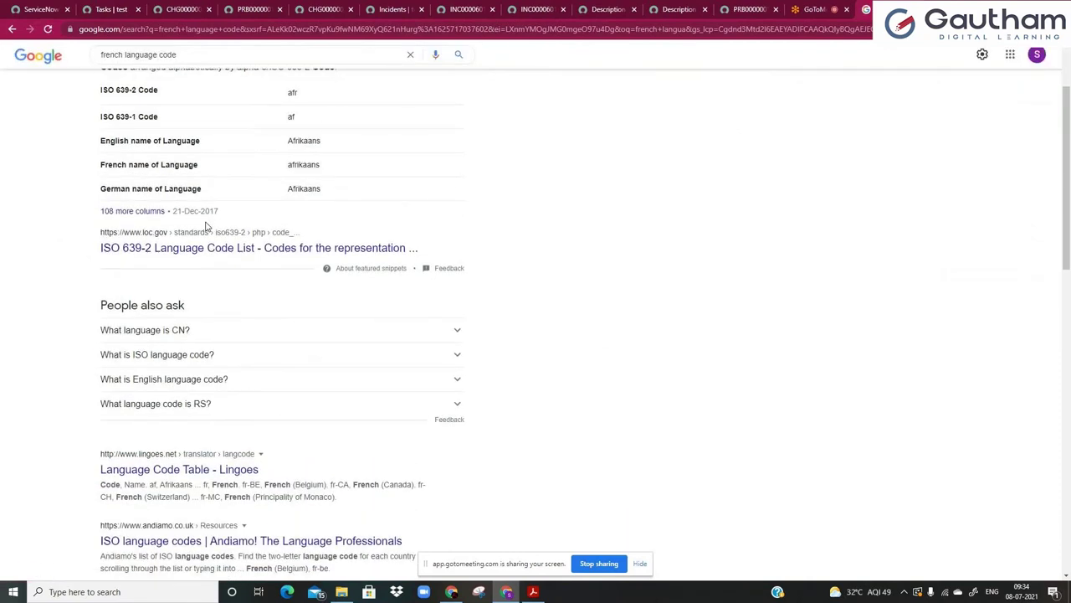
left_click(734, 17)
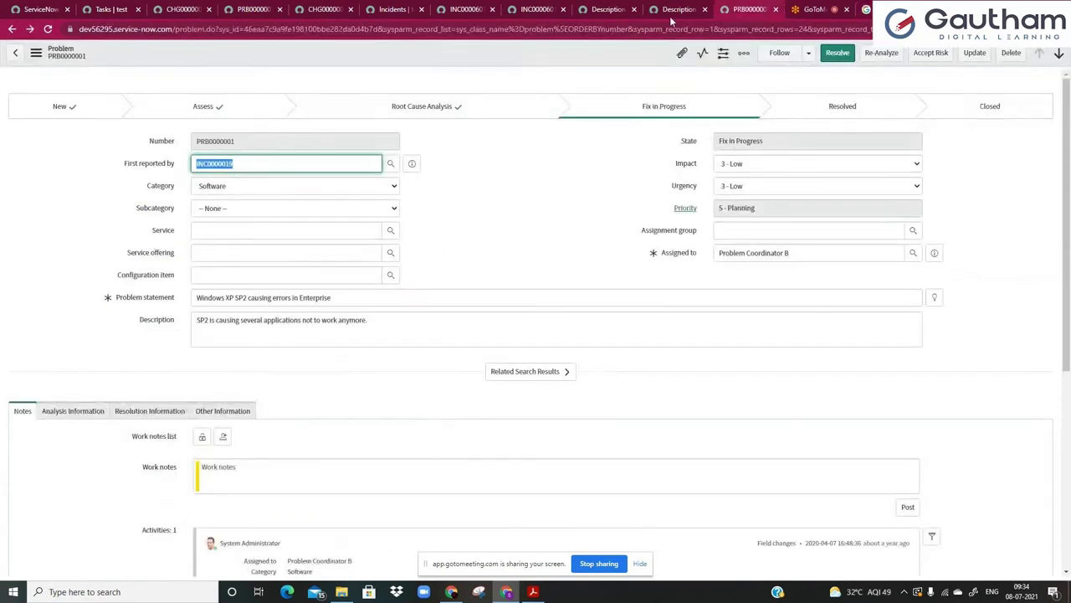
left_click(670, 16)
left_click(879, 9)
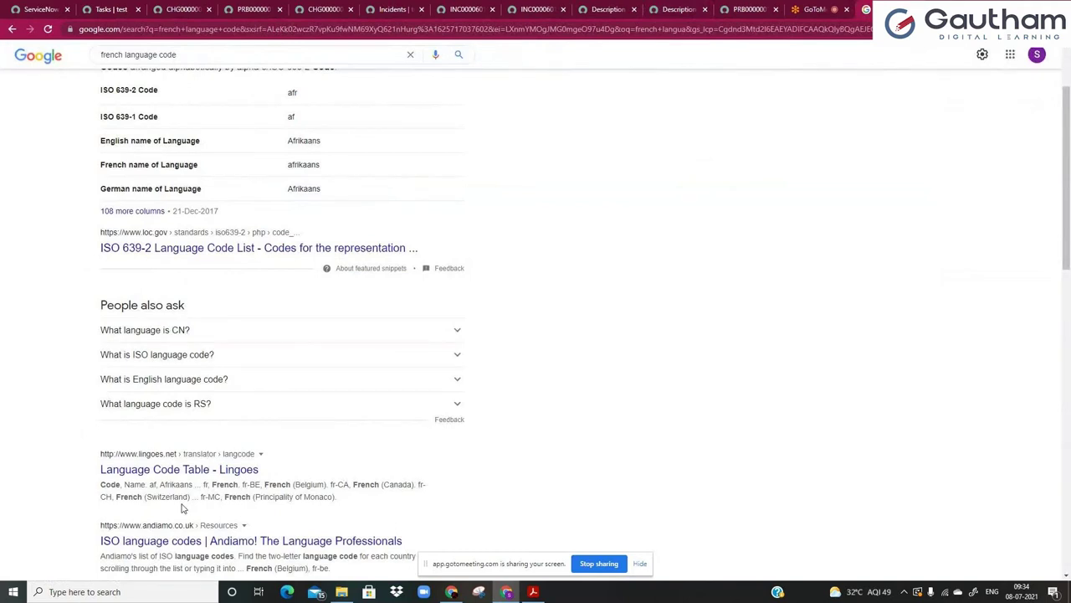
scroll(183, 508, "up", 3)
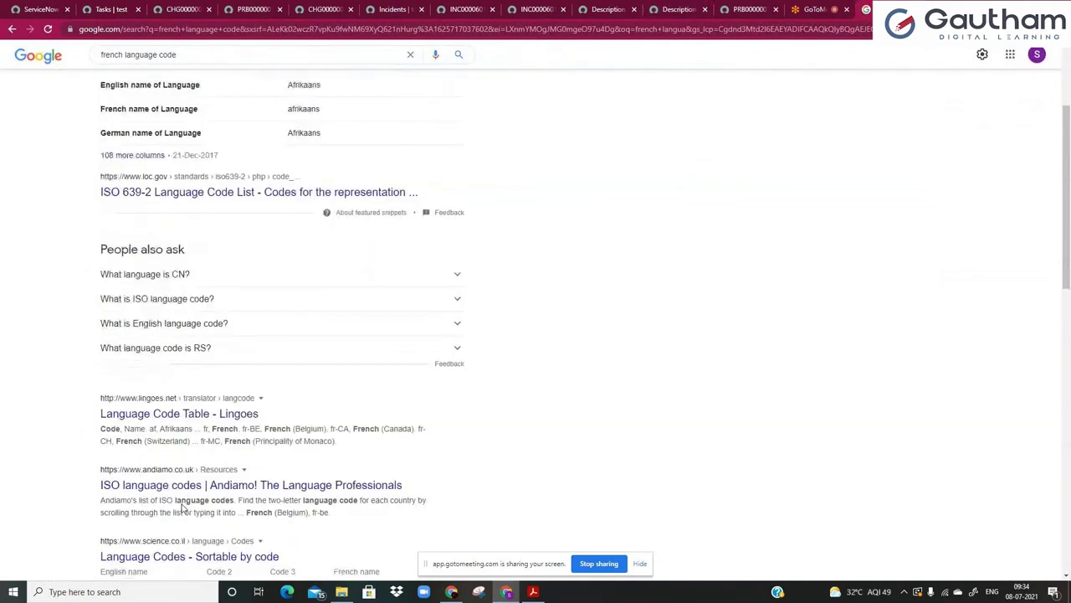
Step: Rerun the search as 'french language en', then as 'french language de'
double_click(181, 66)
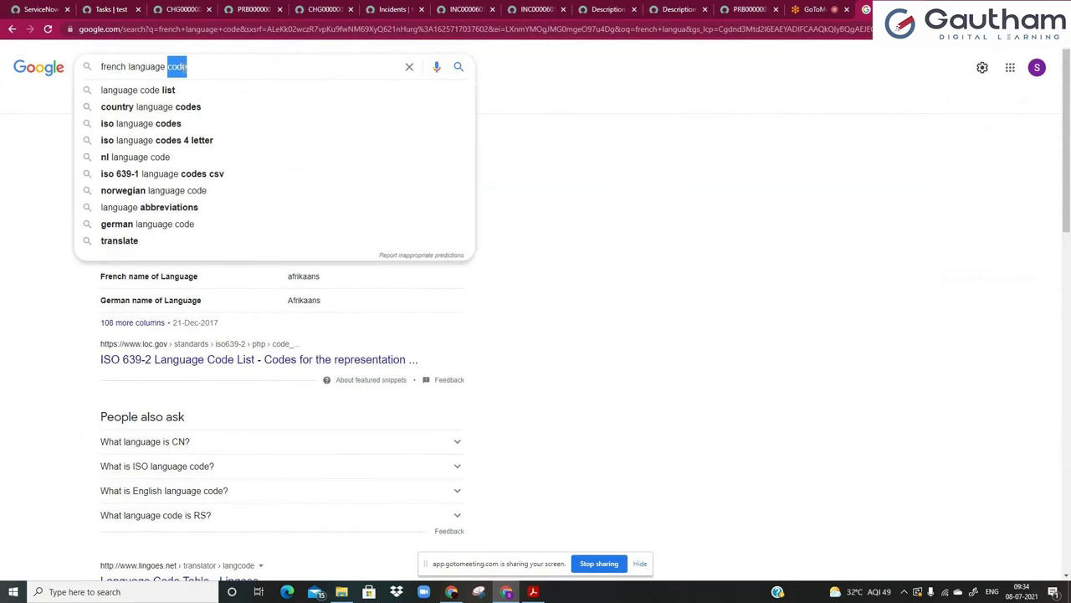
key("BackSpace")
type("en")
key("Return")
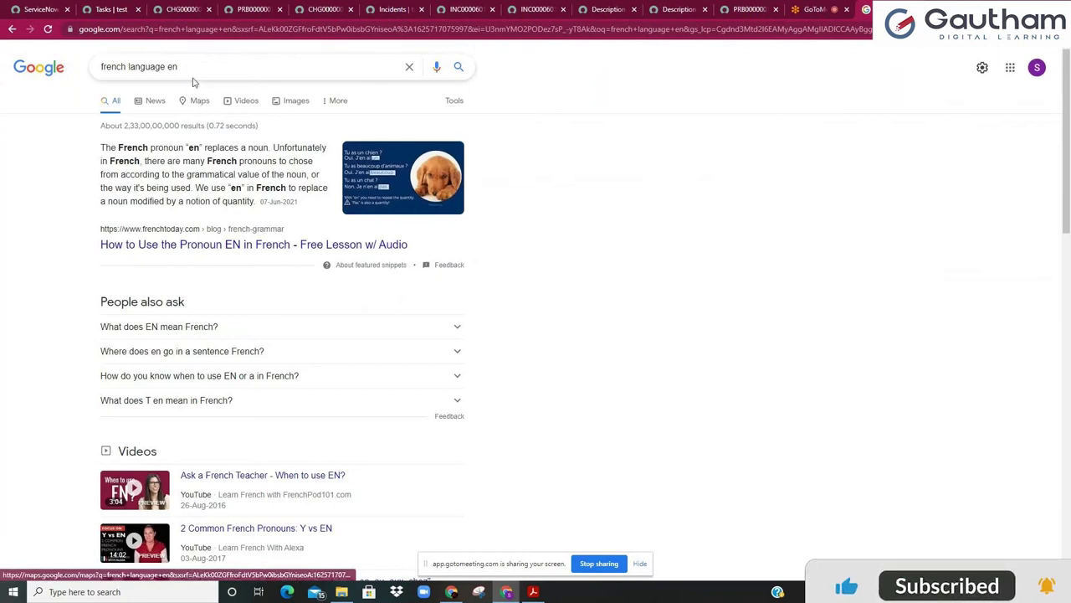
left_click(193, 68)
key("BackSpace")
key("BackSpace")
type("de")
key("Return")
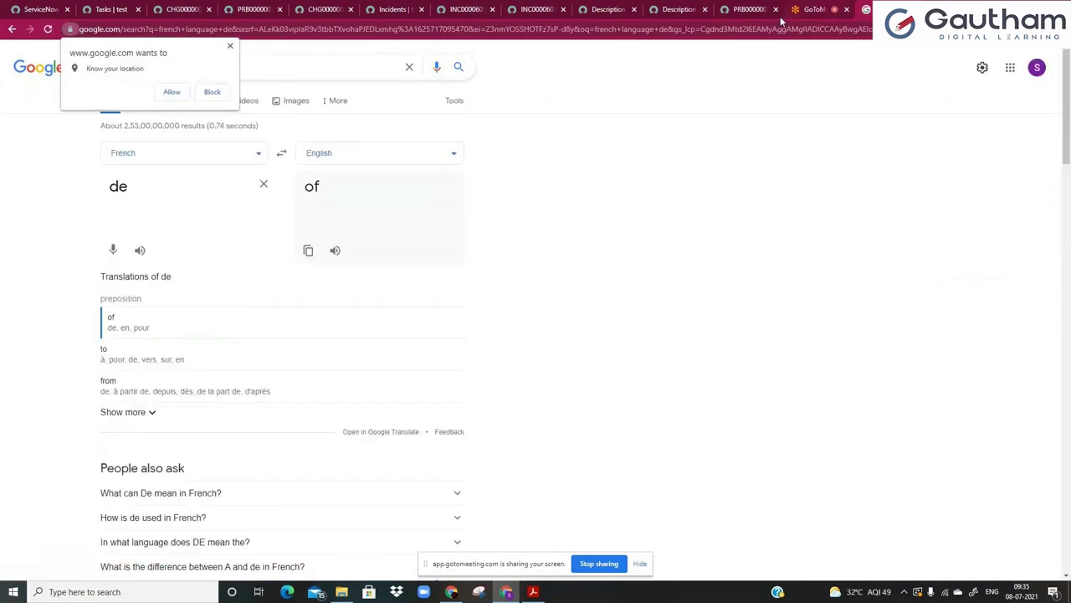
left_click(749, 9)
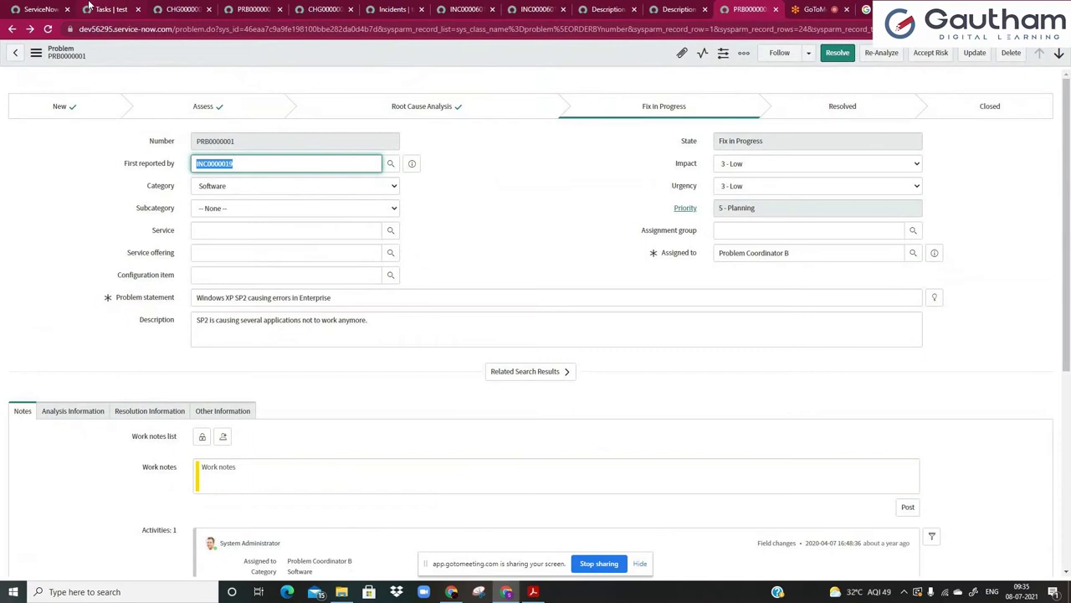
Step: Filter the navigator for 'langua' and open Language File in a new tab
left_click(109, 9)
left_click(113, 83)
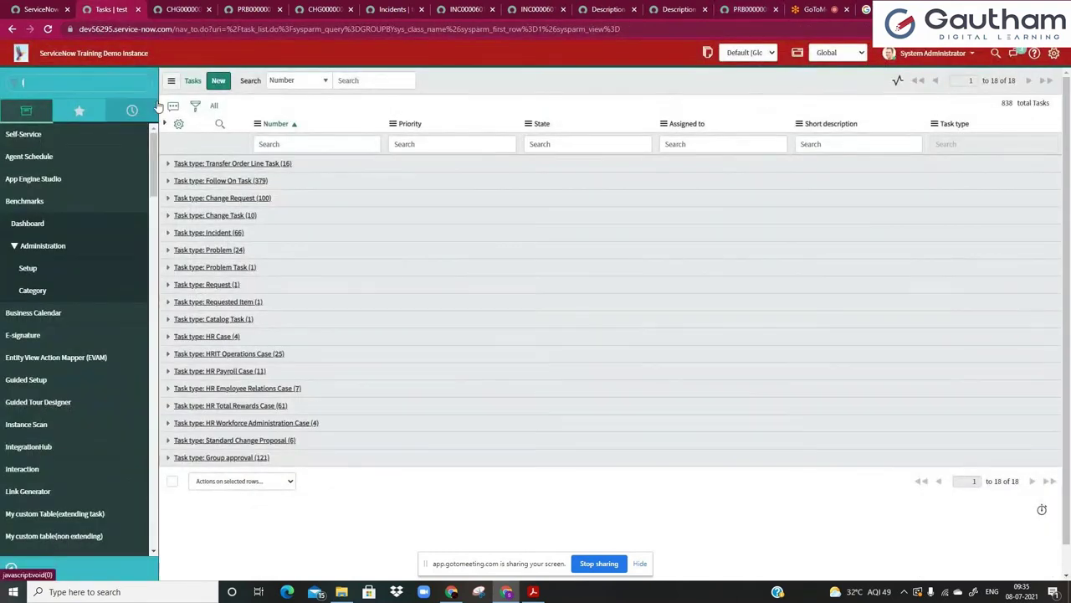
type("langua")
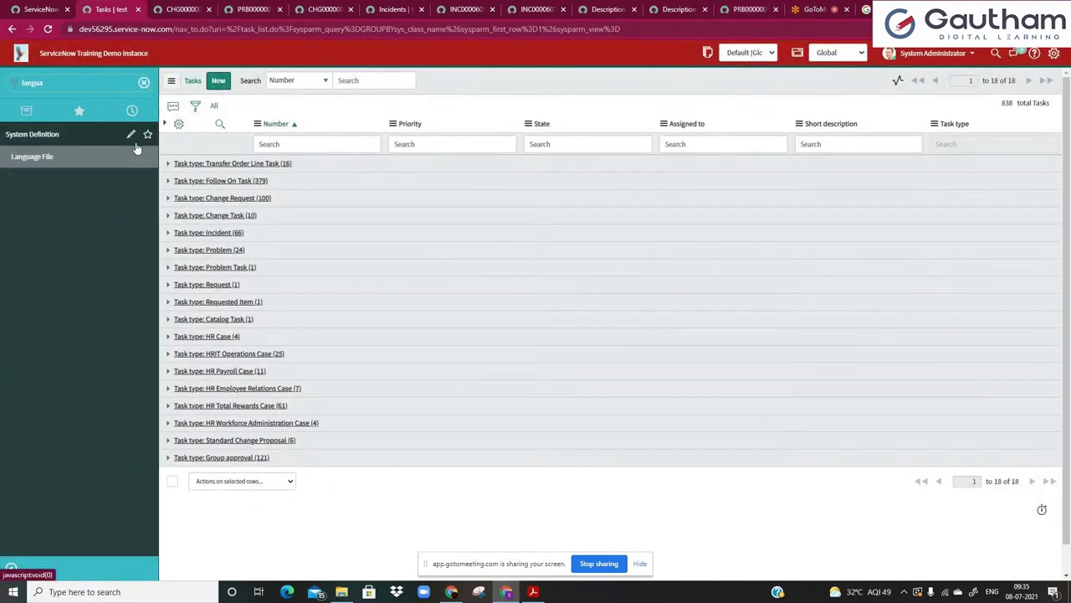
middle_click(106, 159)
key("ctrl+Tab")
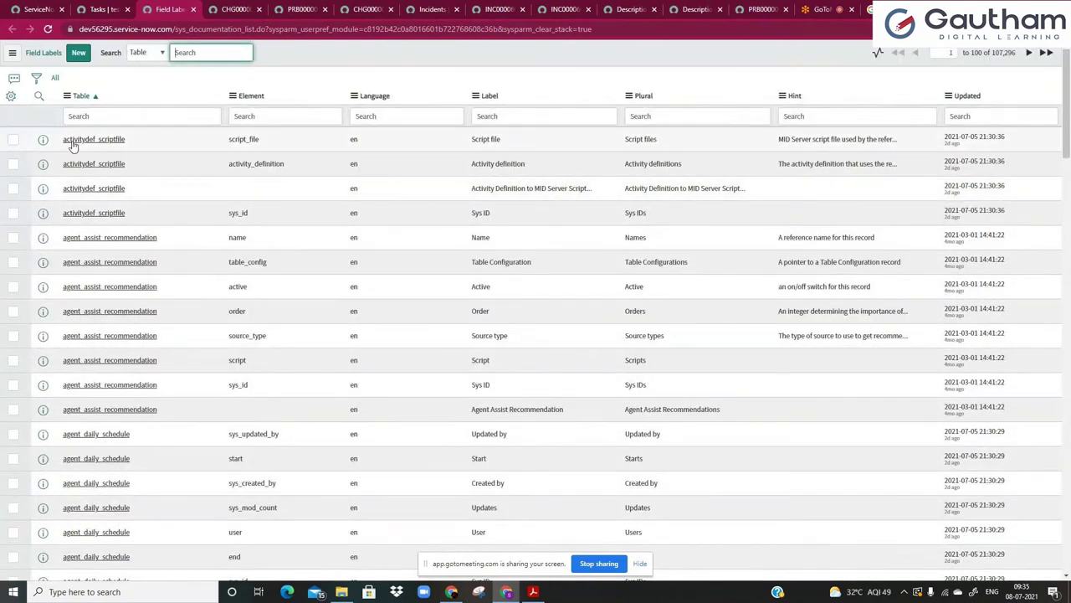
Step: Group the field labels by Language and expand the he group of 12 labels
right_click(391, 97)
left_click(415, 144)
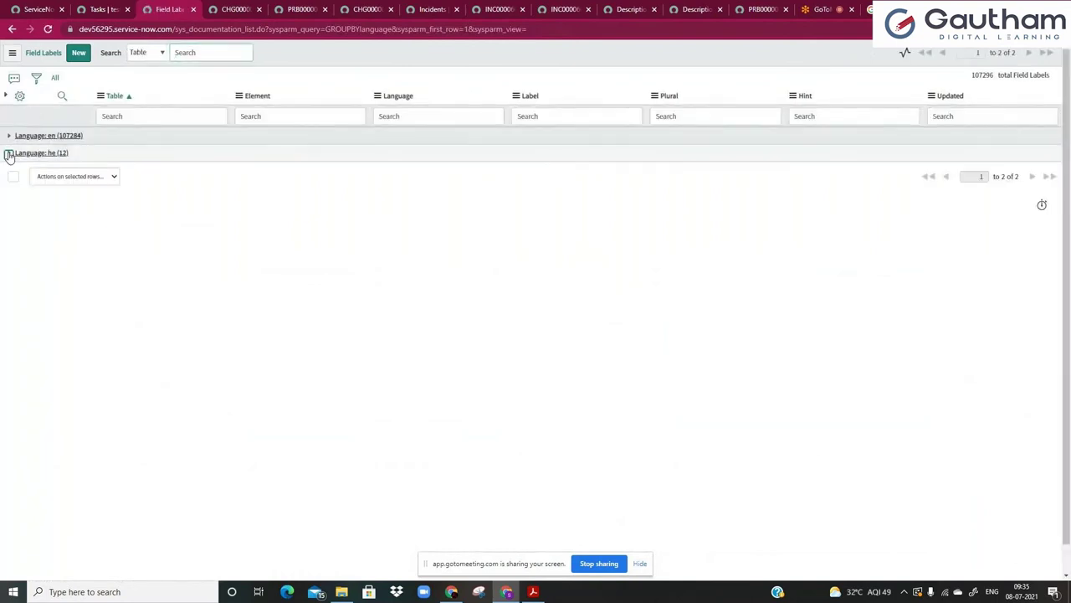
left_click(8, 153)
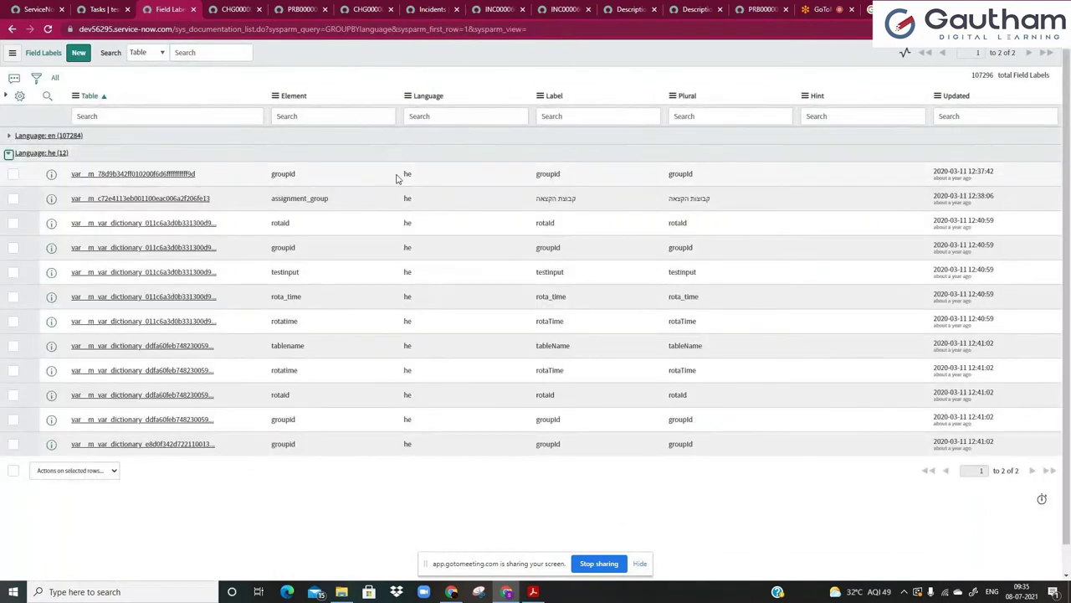
double_click(421, 177)
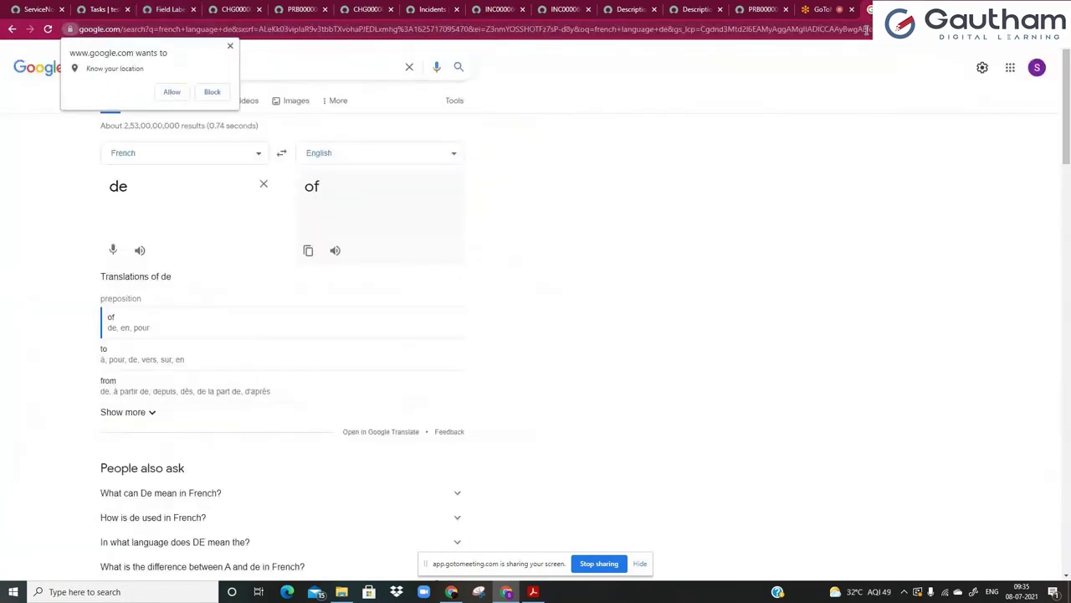
key("ctrl+9")
left_click(333, 67)
Step: Search Google for 'he language code' and reveal the answer identifying he as Hebrew
left_click(213, 91)
triple_click(259, 65)
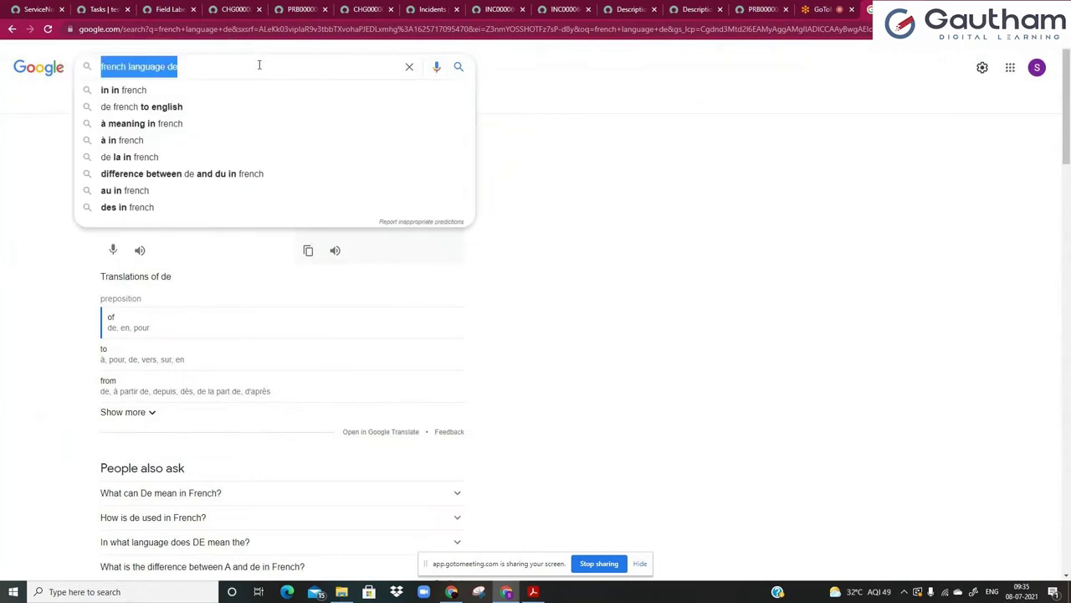
type("he lang")
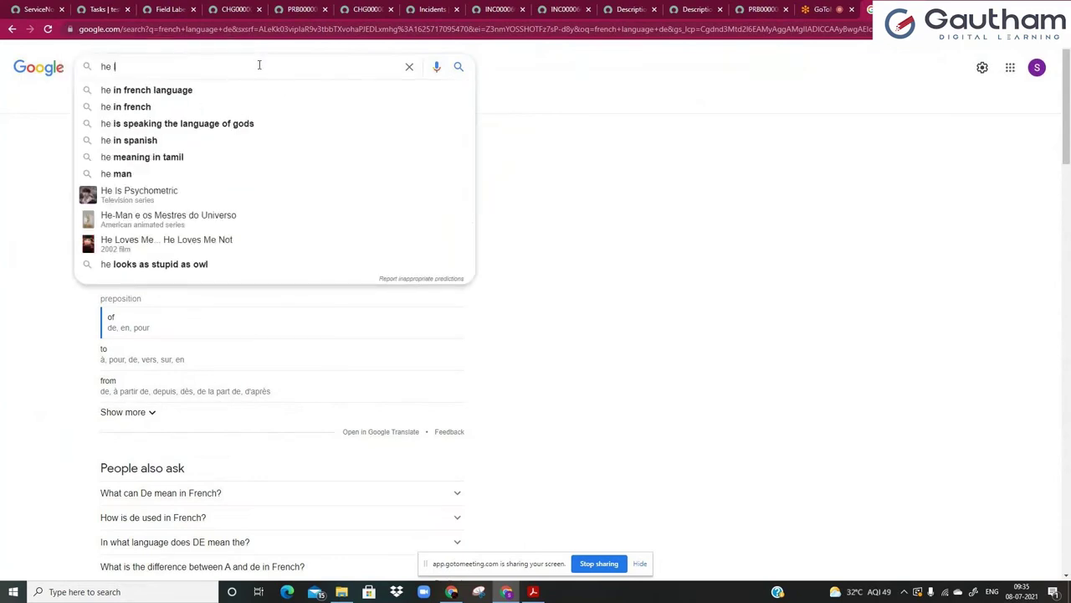
left_click(266, 93)
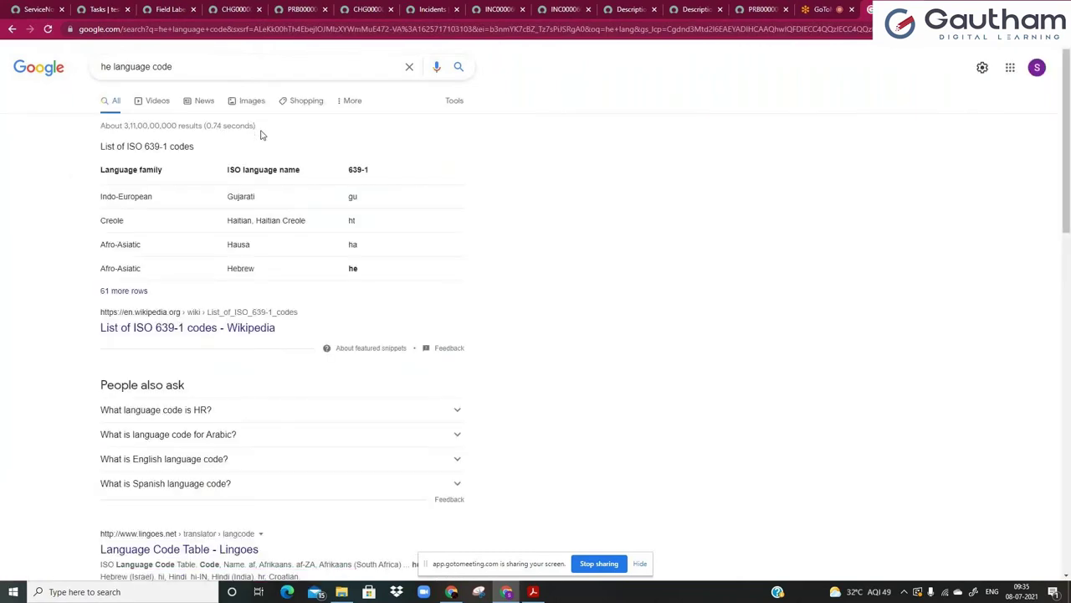
left_click(253, 413)
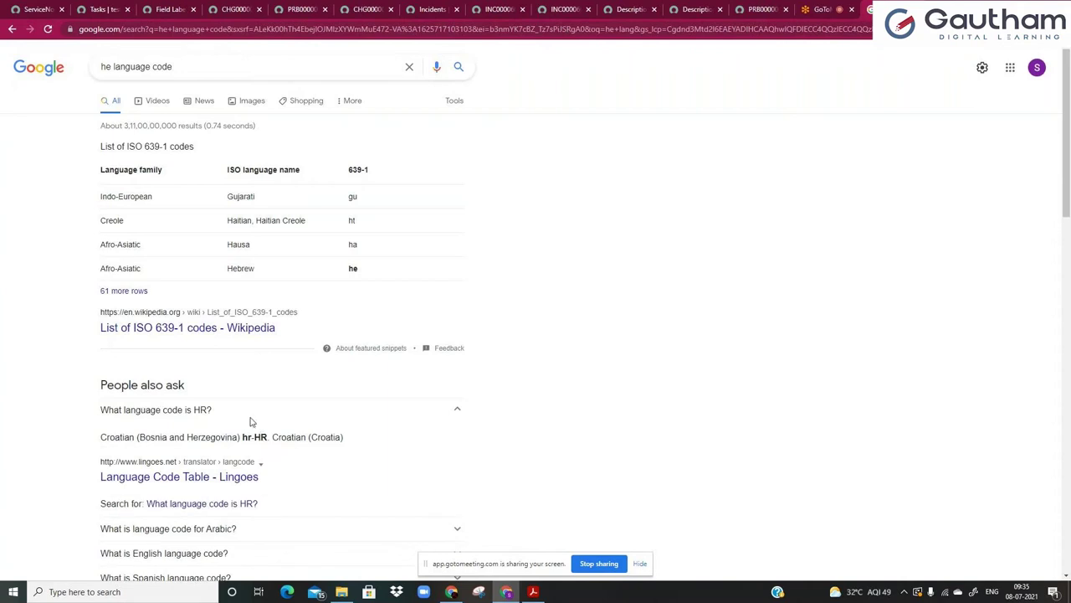
left_click(686, 10)
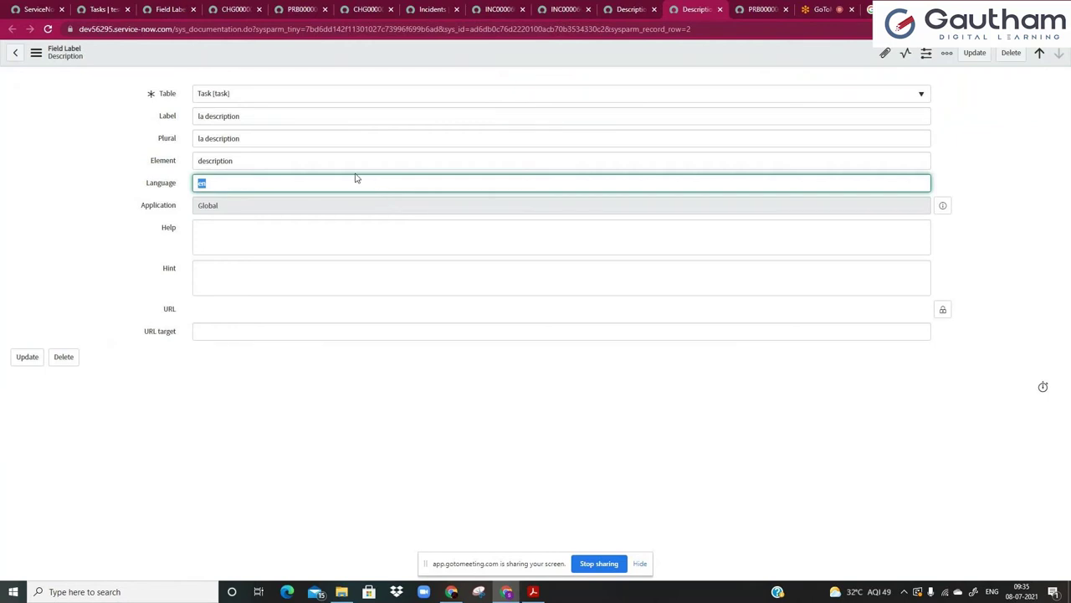
Step: Save a 'de' copy of the 'la description' label with Insert and Stay, then return to Tasks
key("BackSpace")
type("de")
right_click(462, 54)
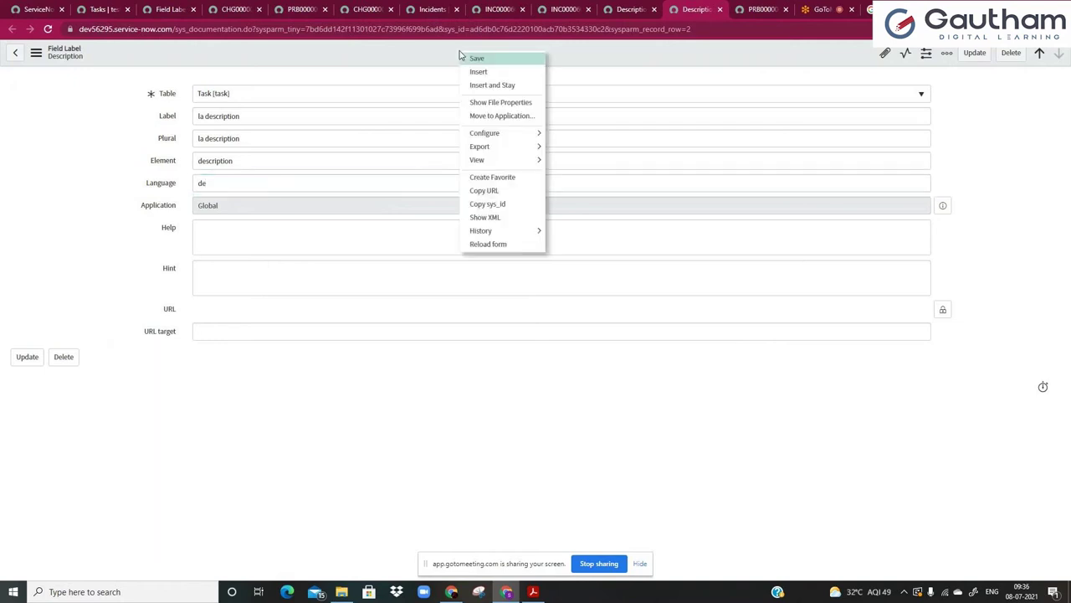
left_click(502, 87)
left_click(98, 8)
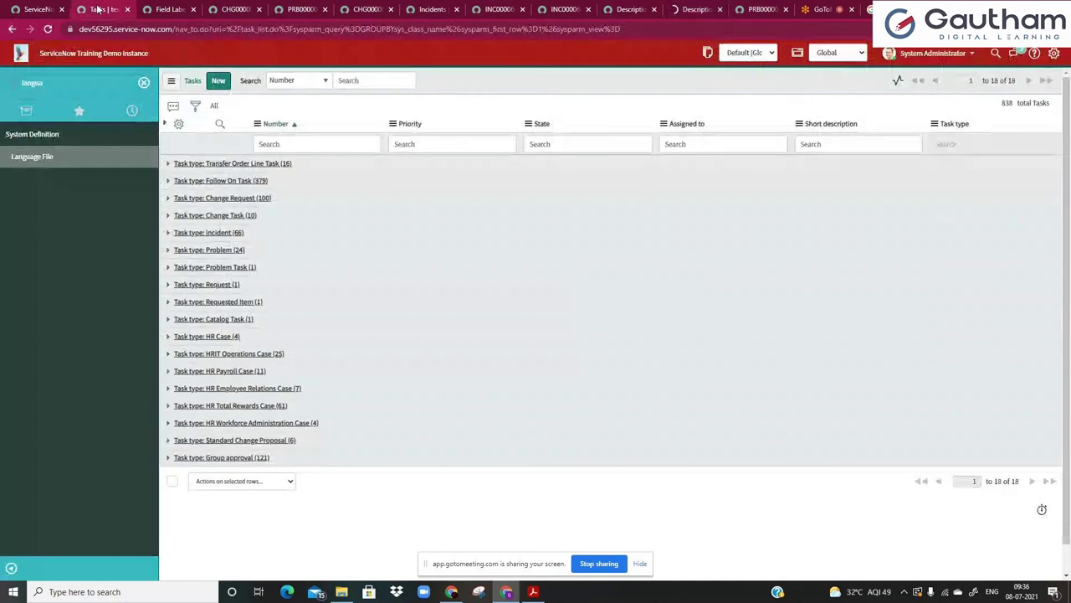
Step: Open the System Administrator's own user profile record
left_click(933, 53)
left_click(944, 76)
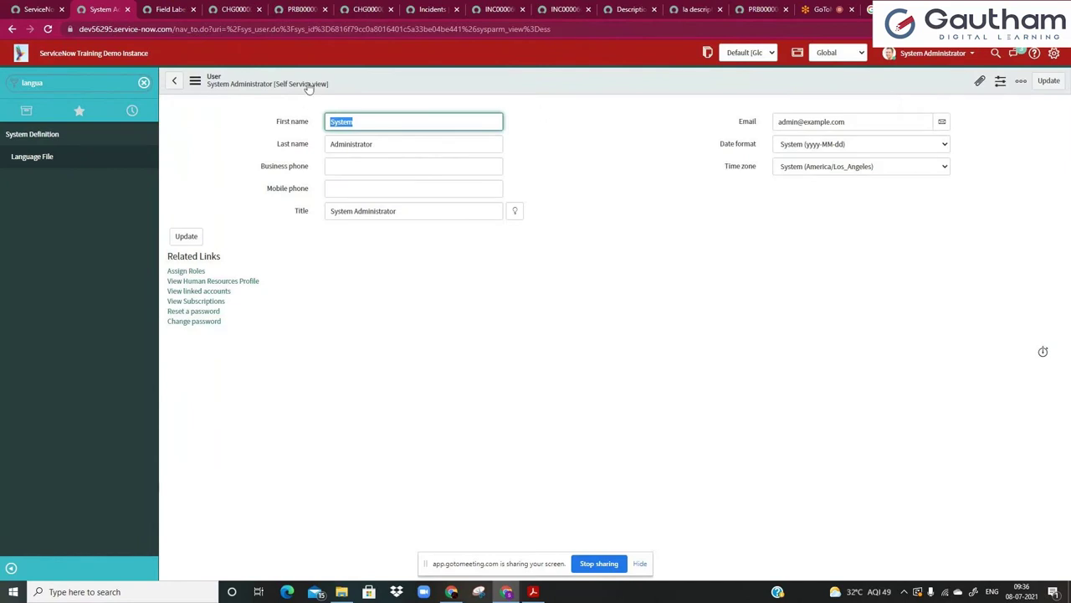
right_click(308, 84)
mouse_move(331, 149)
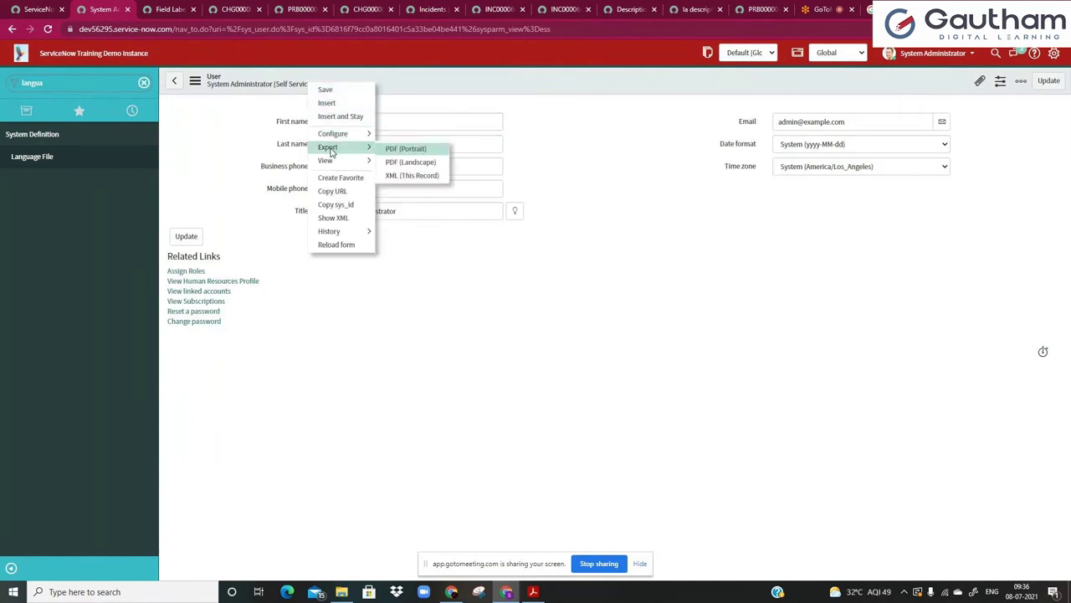
left_click(407, 212)
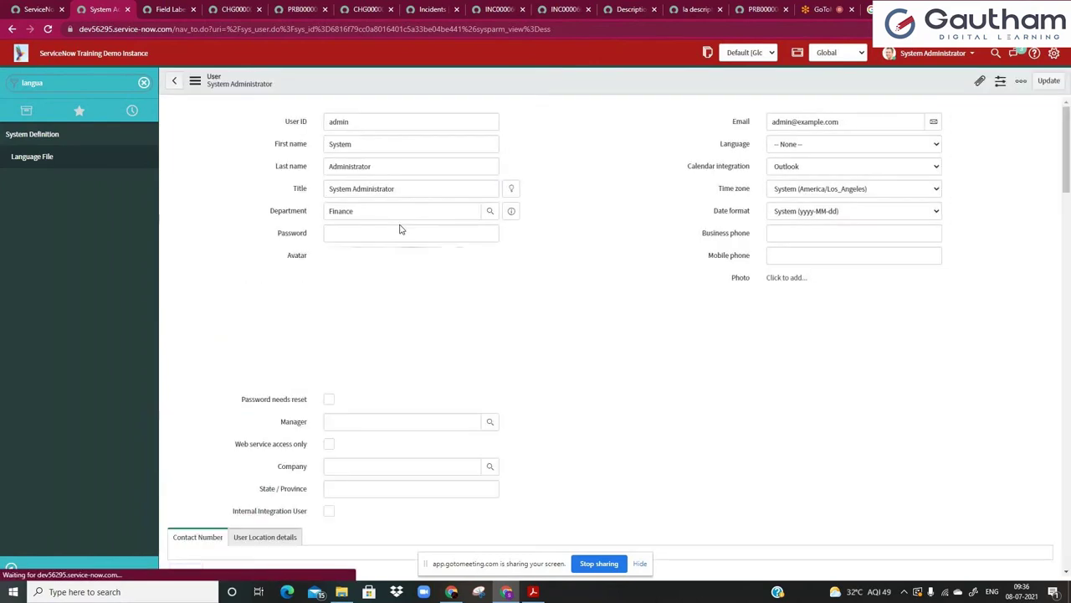
Step: Check the Language dropdown choices (None, English), leaving it set to None
left_click(829, 146)
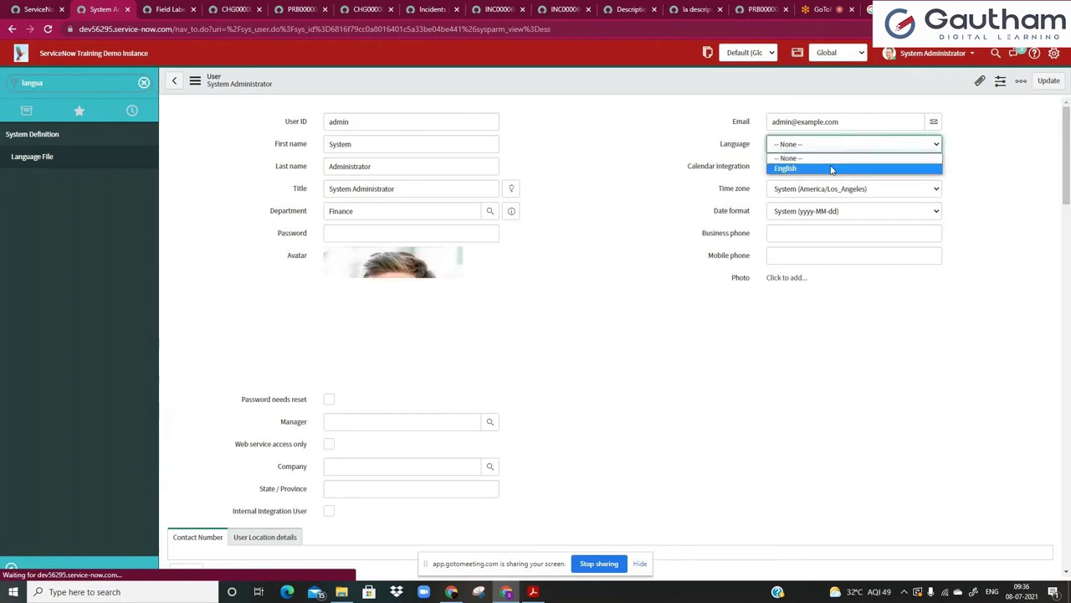
left_click(743, 148)
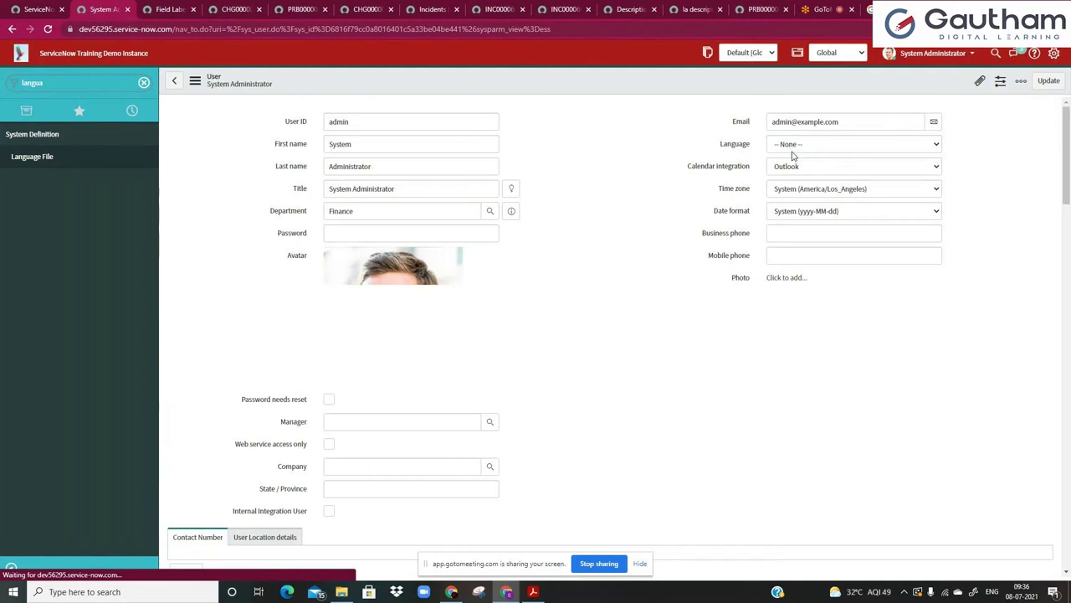
left_click(628, 10)
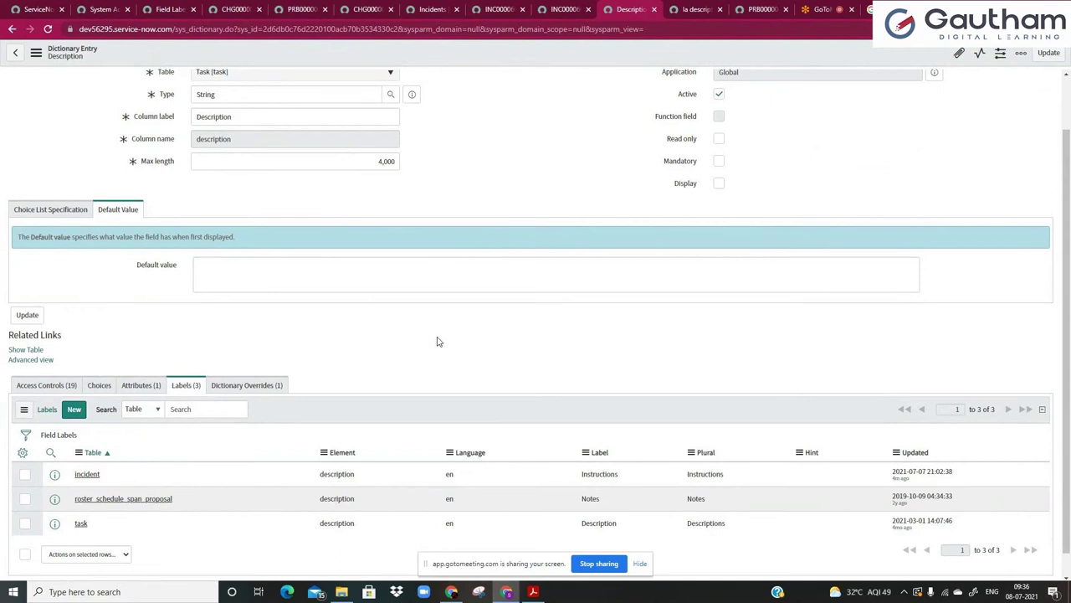
left_click(87, 8)
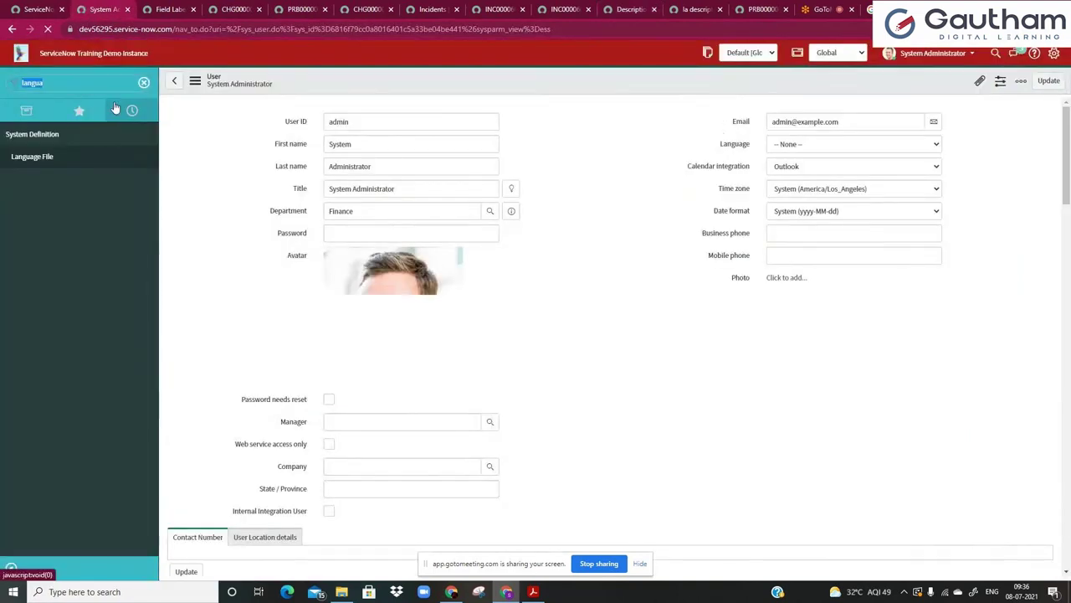
Step: Open System Definition > Plugins via the 'plugins' navigator filter and dismiss the redirect notice
type("p")
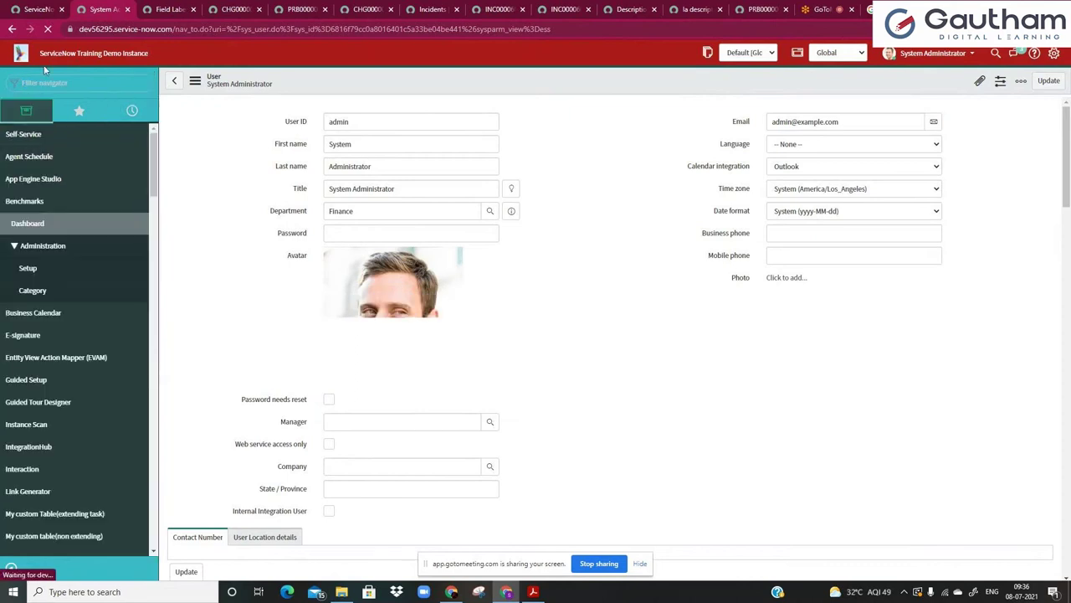
type("lugins")
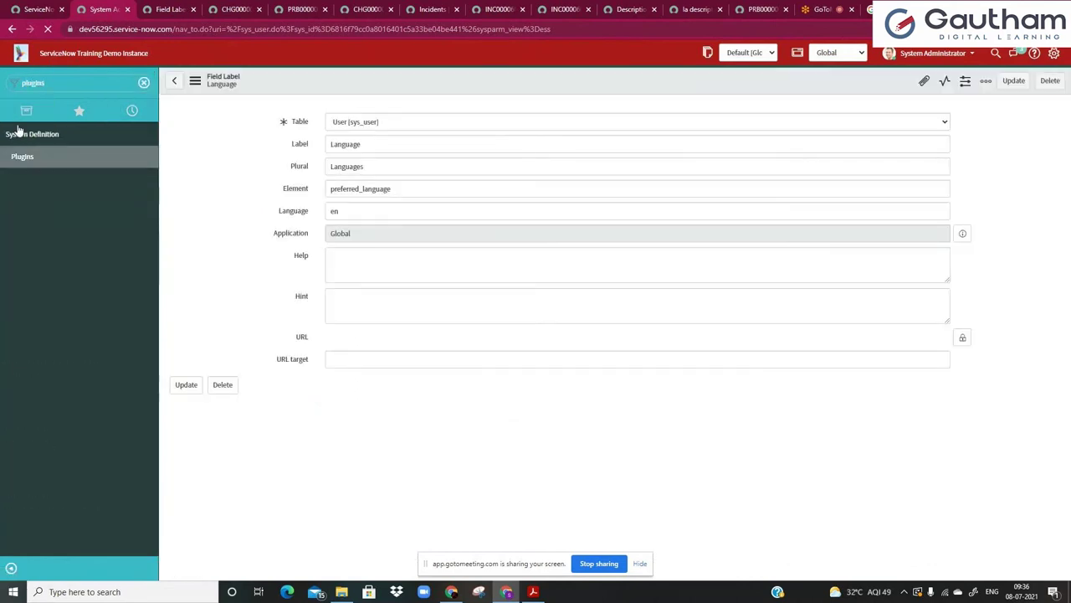
left_click(38, 159)
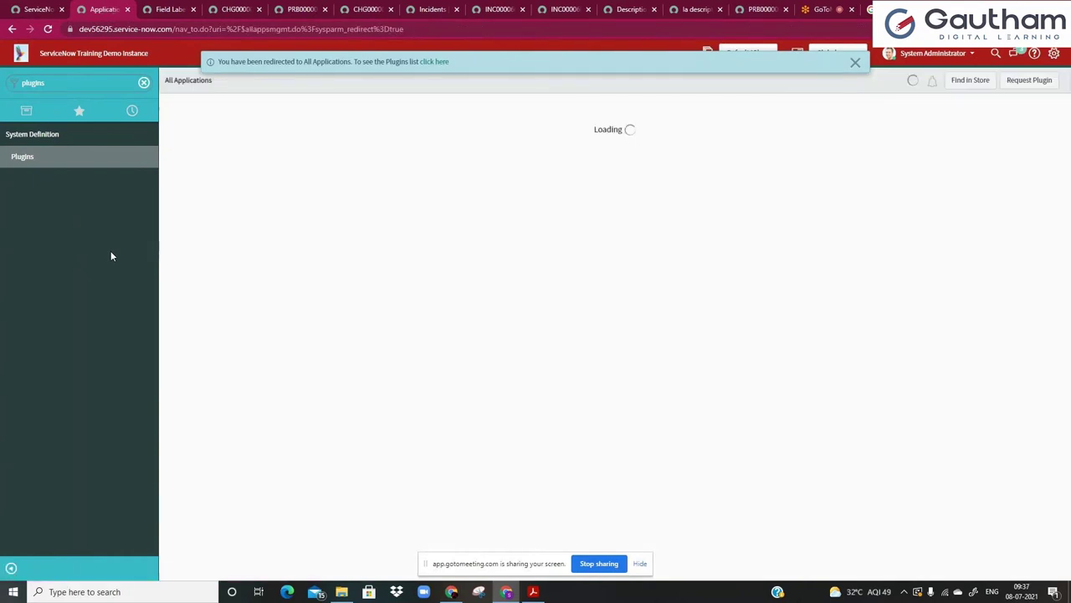
left_click(855, 63)
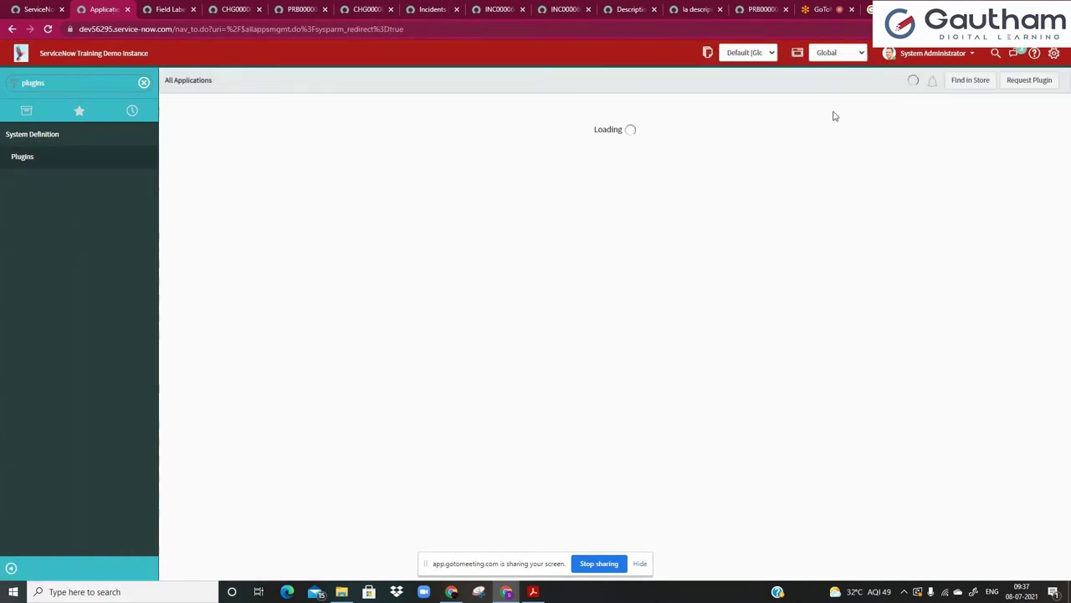
Step: Close the incident, Description dictionary, language search and problem record tabs
left_click(588, 9)
left_click(588, 10)
left_click(588, 9)
left_click(588, 10)
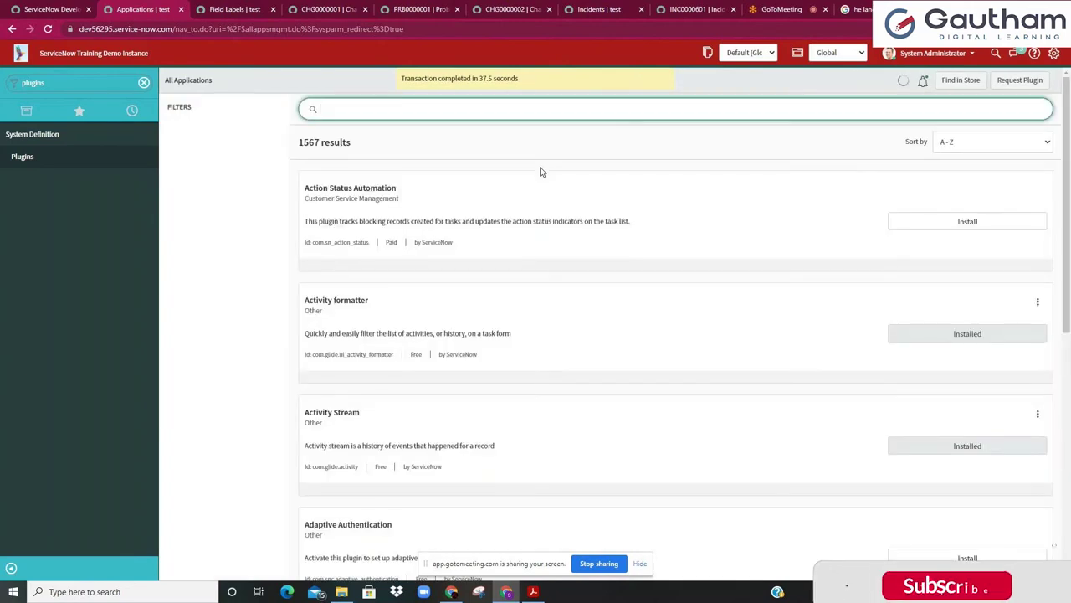
Step: Search plugins for 'transla' instead of 'normali' and scroll to I18N: French Translations
type("normali")
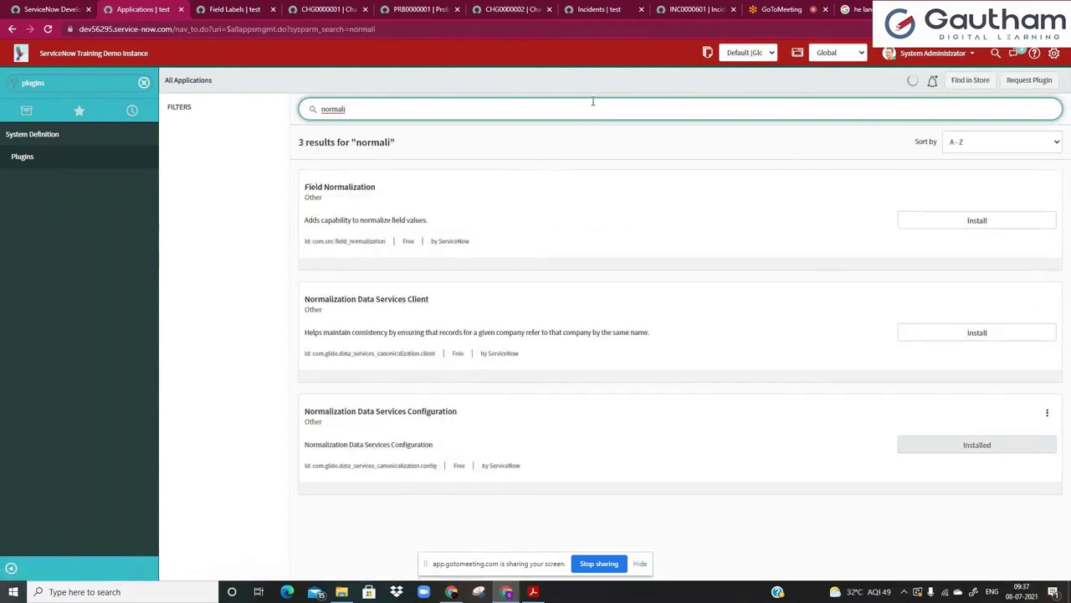
key("ctrl+a")
type("transla")
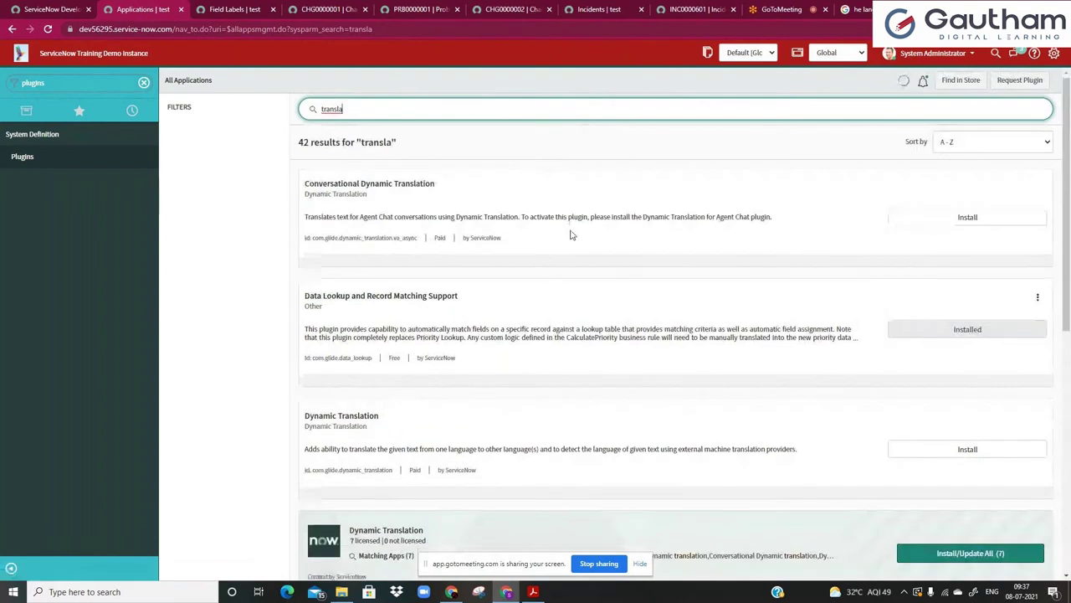
scroll(571, 234, "down", 2)
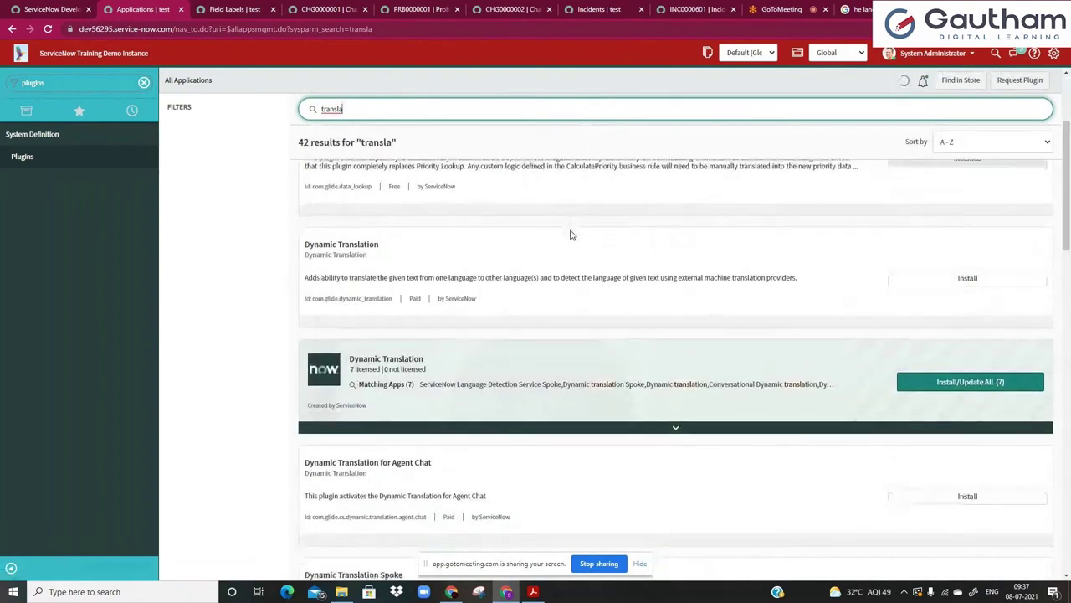
scroll(571, 234, "down", 8)
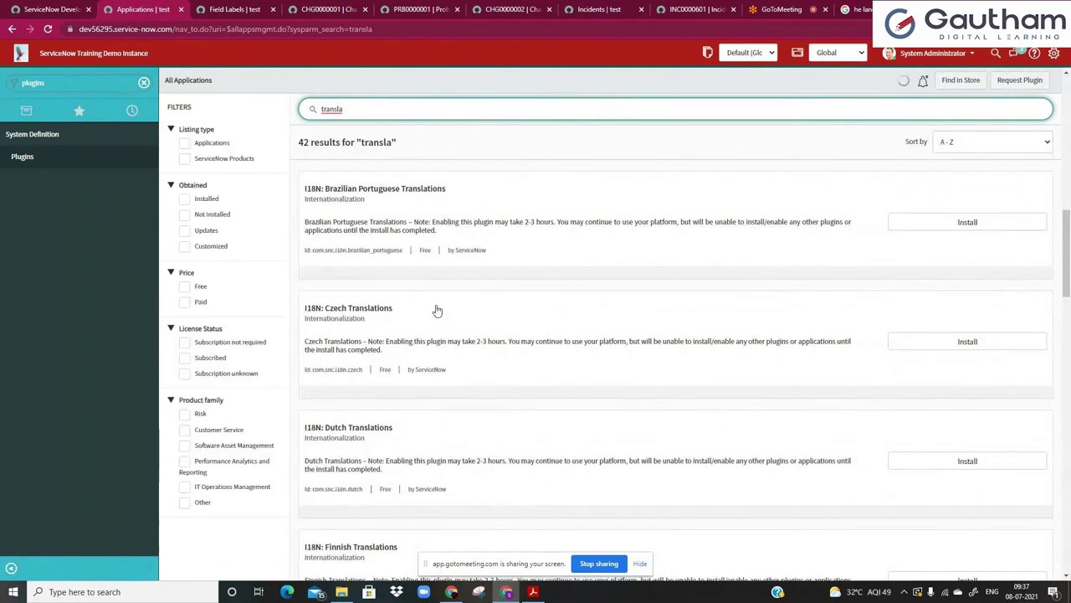
scroll(444, 366, "down", 2)
scroll(443, 369, "down", 3)
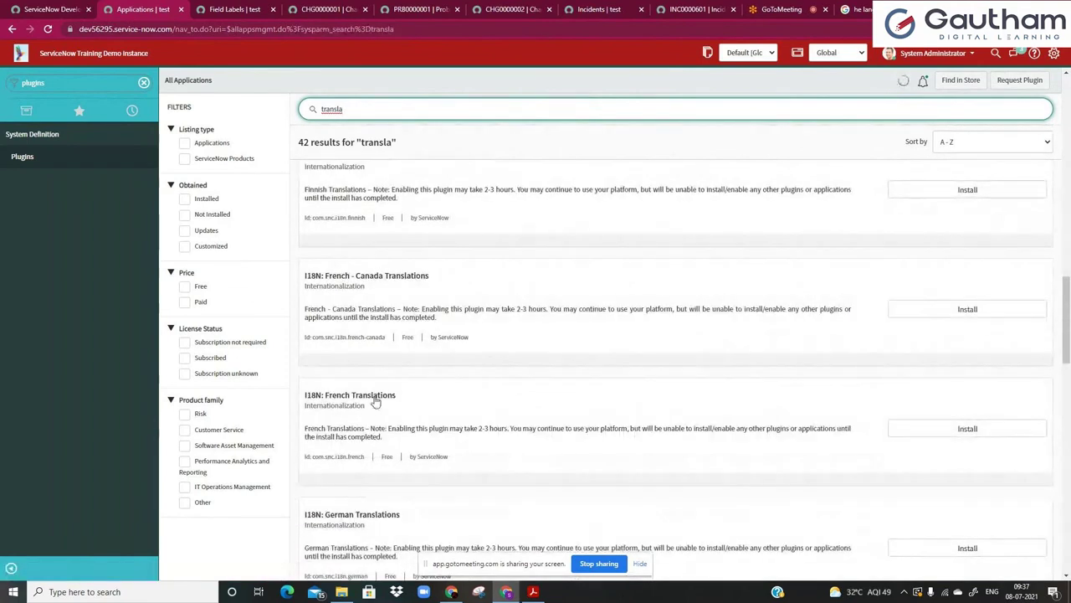
scroll(440, 402, "down", 1)
scroll(383, 381, "down", 1)
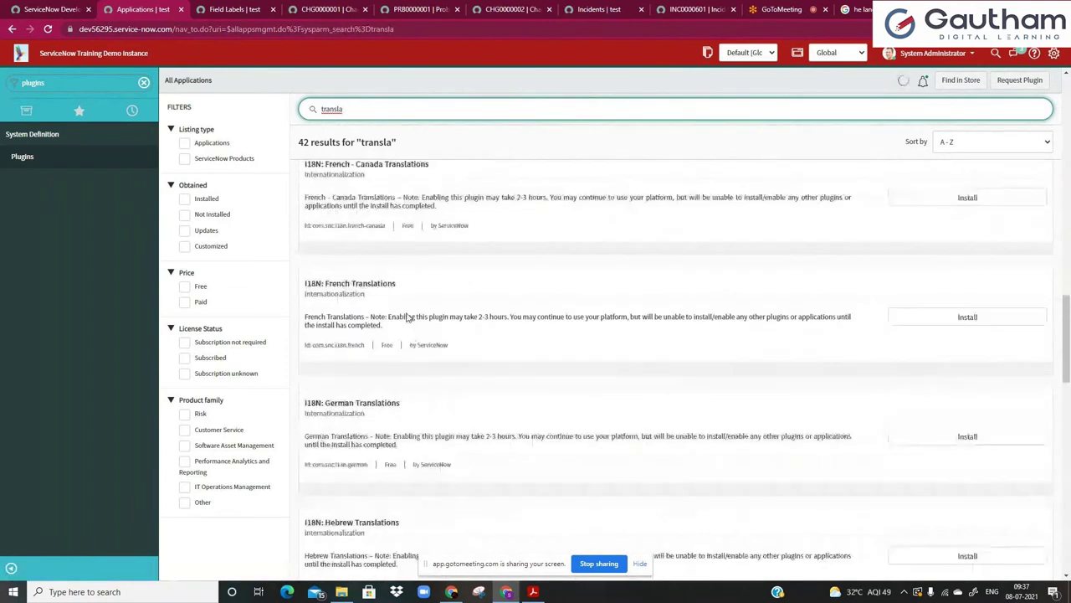
Step: Install and confirm activation of I18N: French Translations, then return to the Field Labels list
left_click(969, 329)
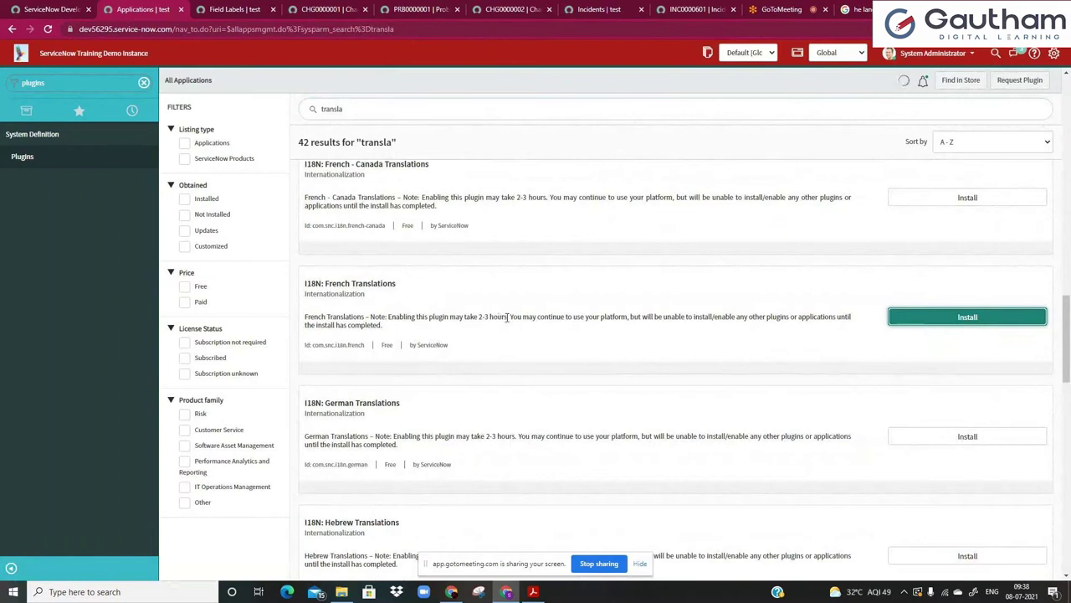
left_click(993, 328)
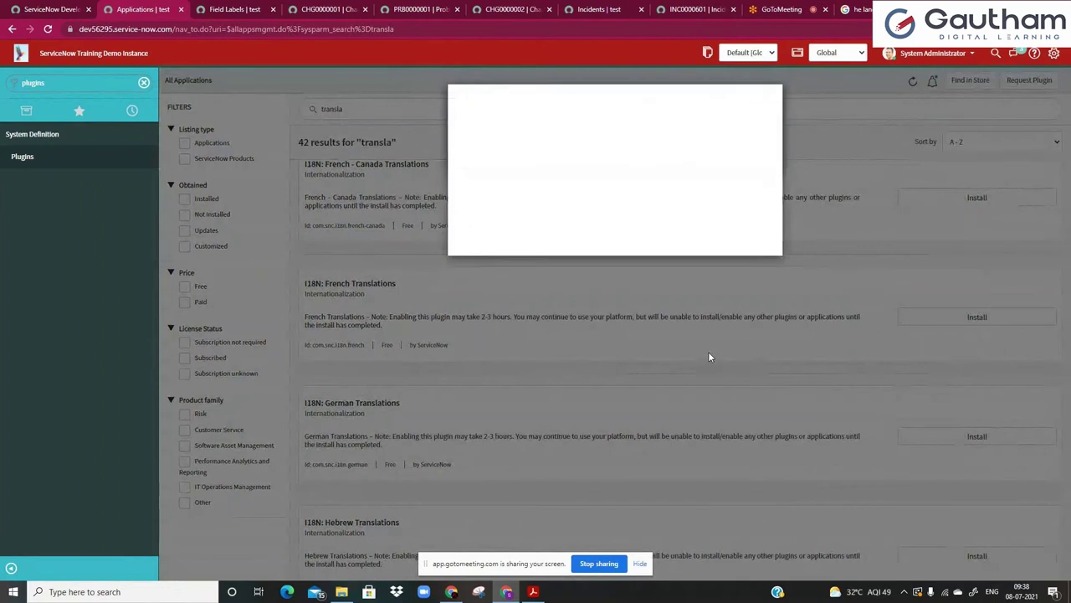
left_click(755, 243)
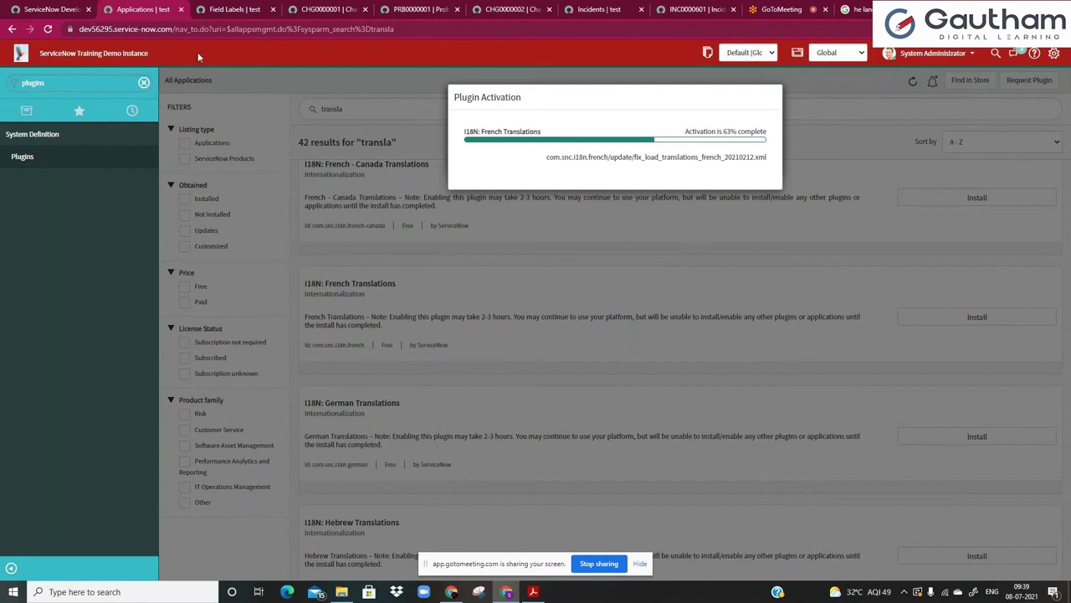
left_click(213, 8)
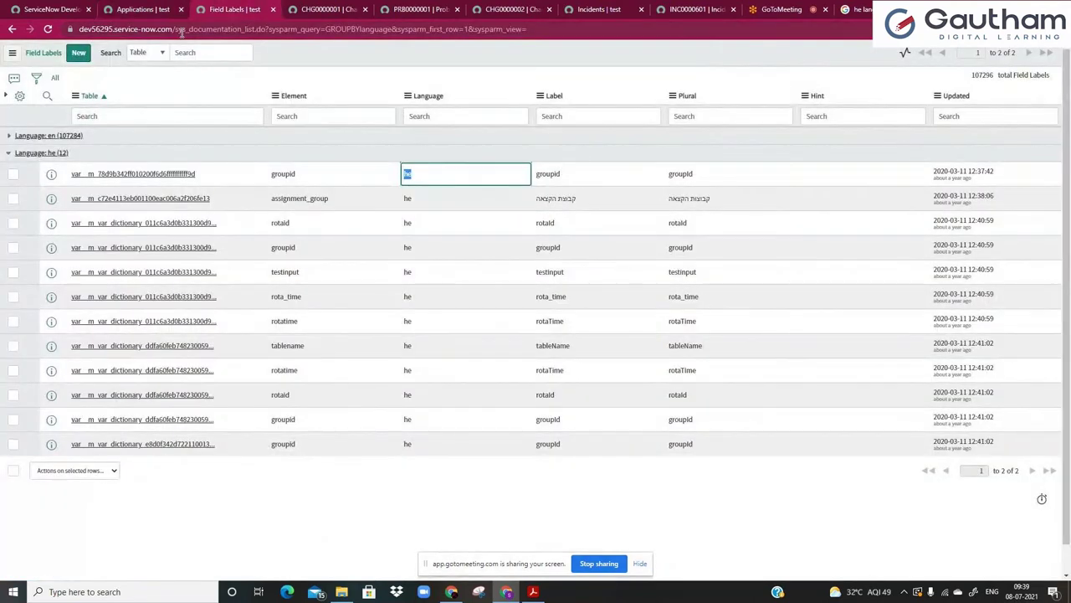
Step: Reload the dev56295.service-now.com home and close the CHG, PRB, Incidents and INC tabs
left_click(181, 30)
type("dev")
key("Return")
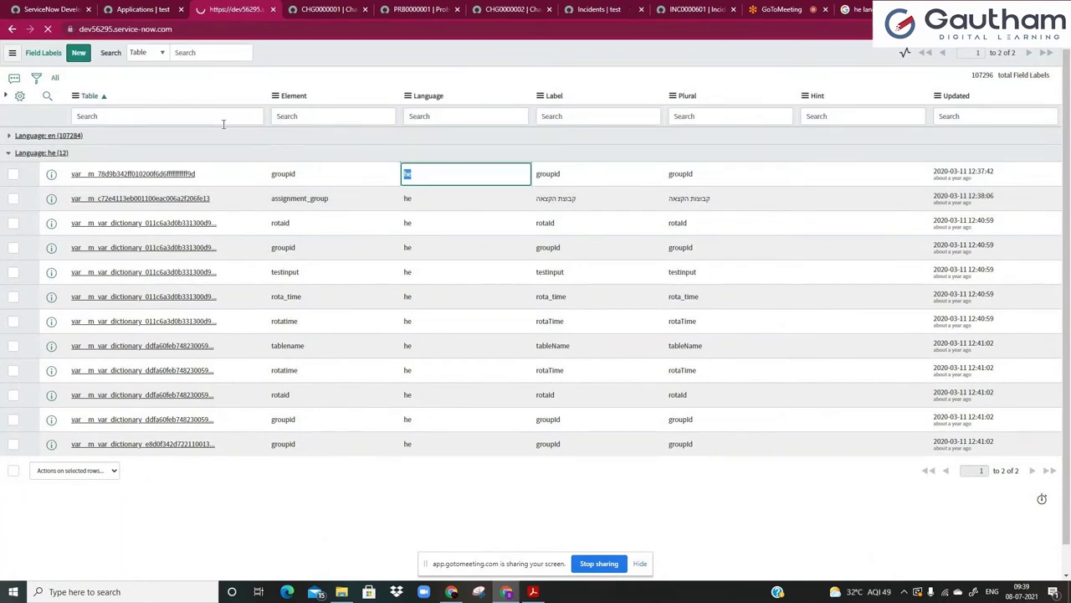
left_click(366, 9)
left_click(366, 9)
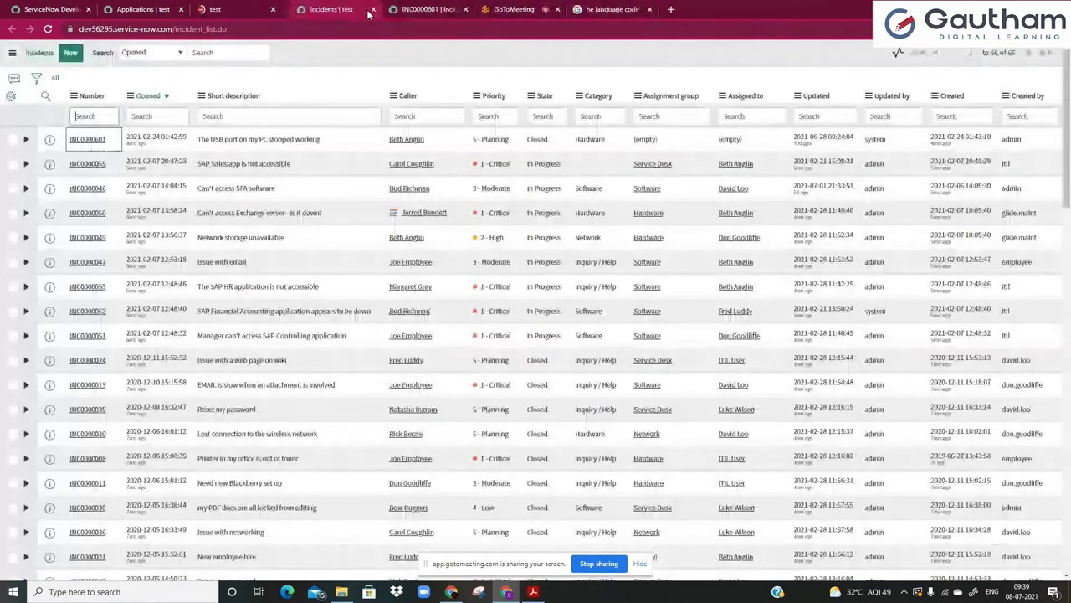
left_click(366, 10)
left_click(366, 9)
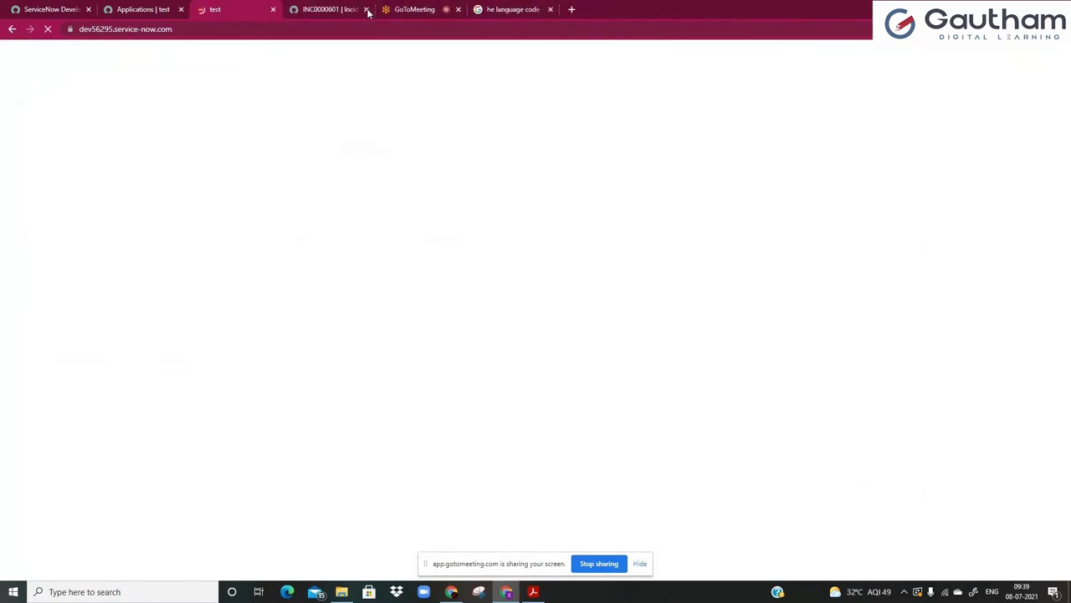
left_click(366, 9)
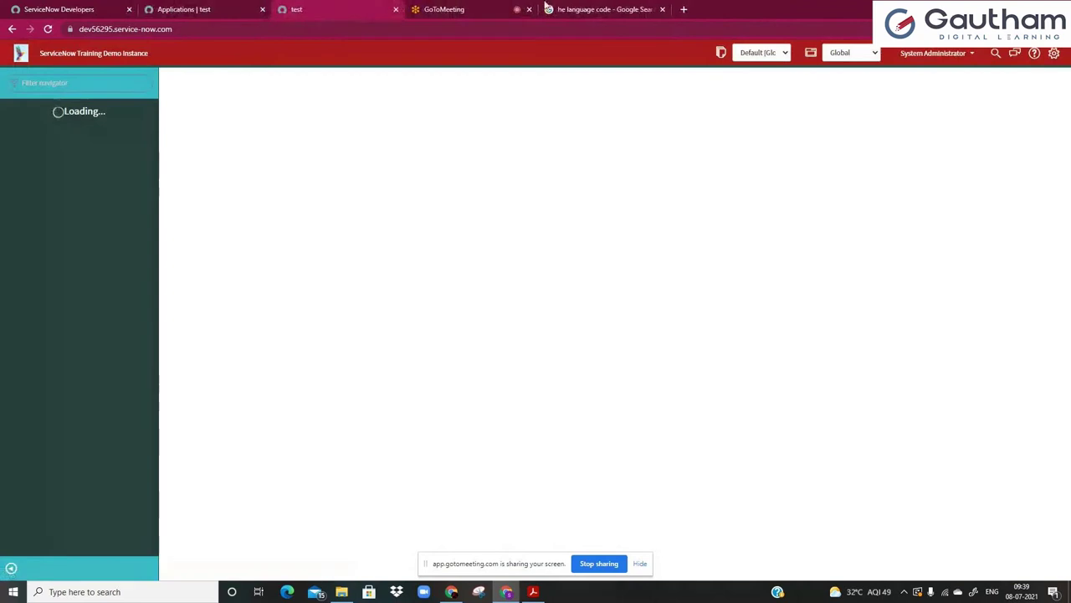
Step: Filter the navigator for 'message' modules, checking the French plugin progress at 63%
left_click(97, 87)
type("message")
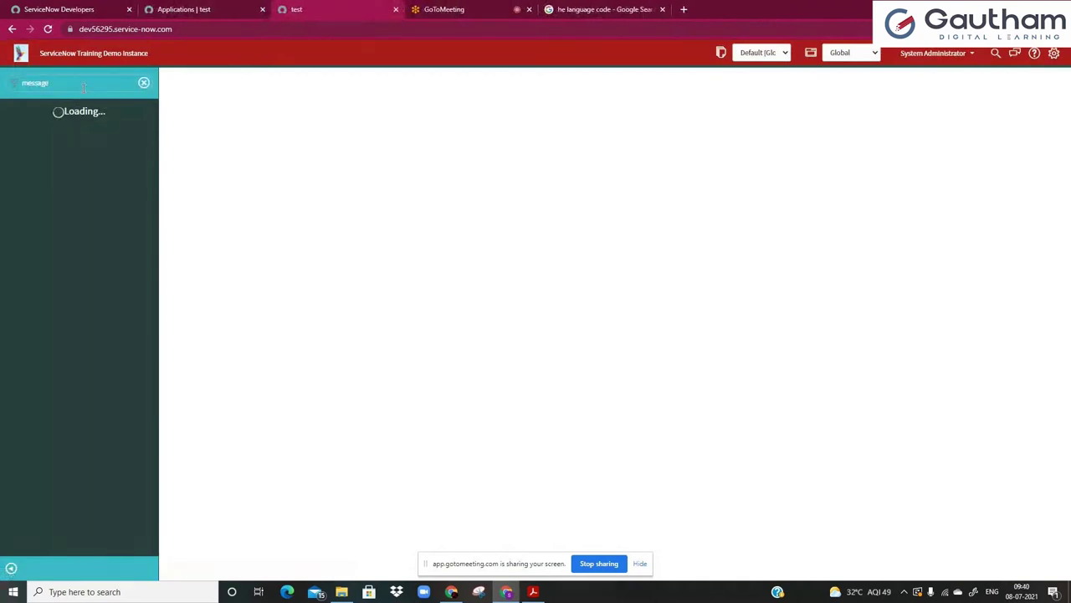
left_click(187, 16)
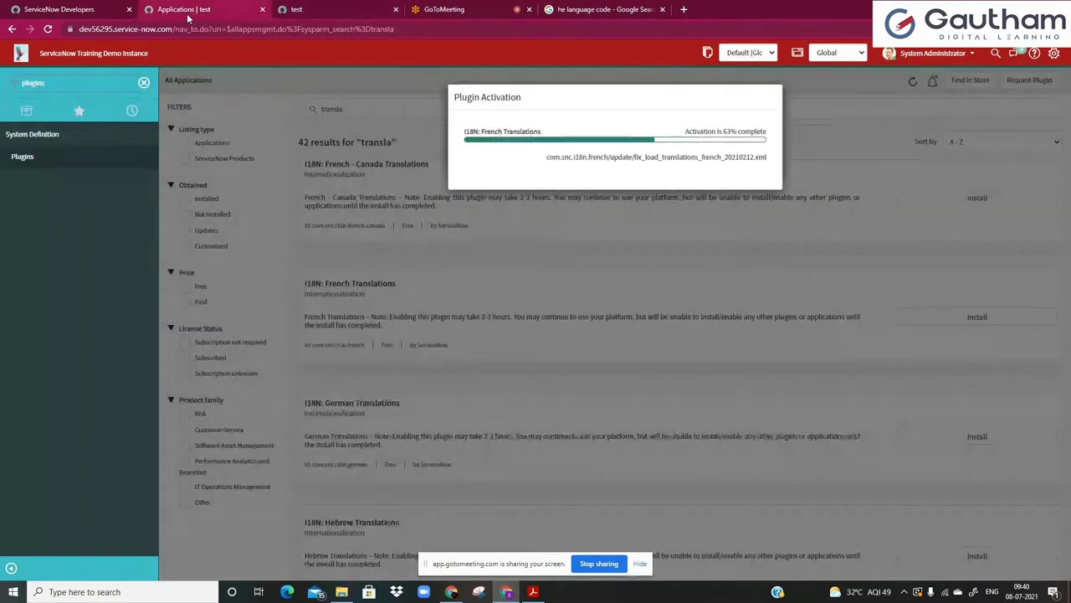
left_click(294, 12)
scroll(70, 277, "down", 5)
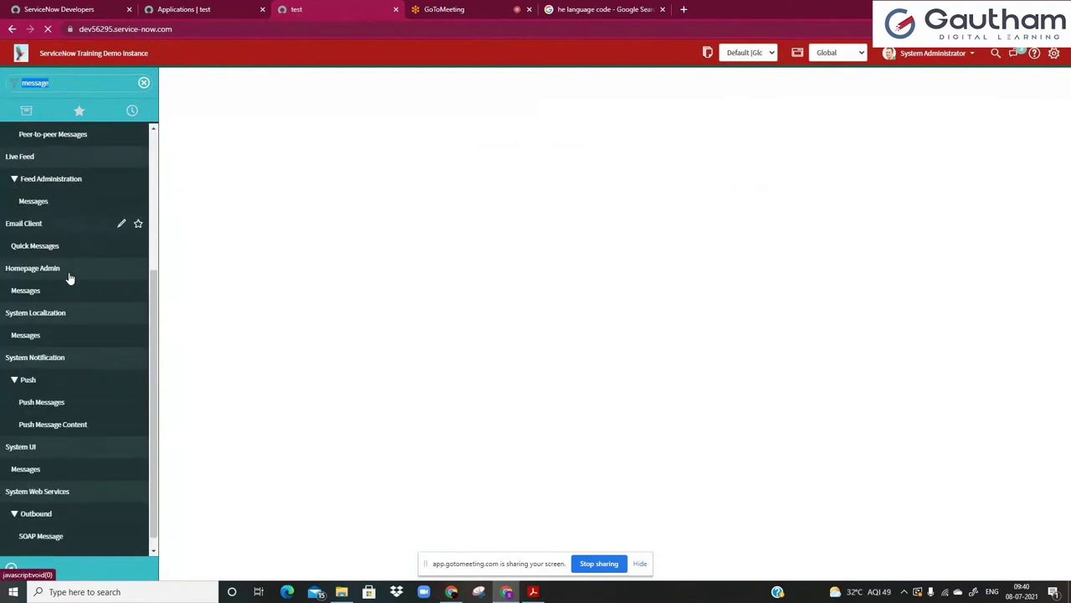
Step: Open System UI Messages, try filtering out English, then remove the Language filter
left_click(42, 461)
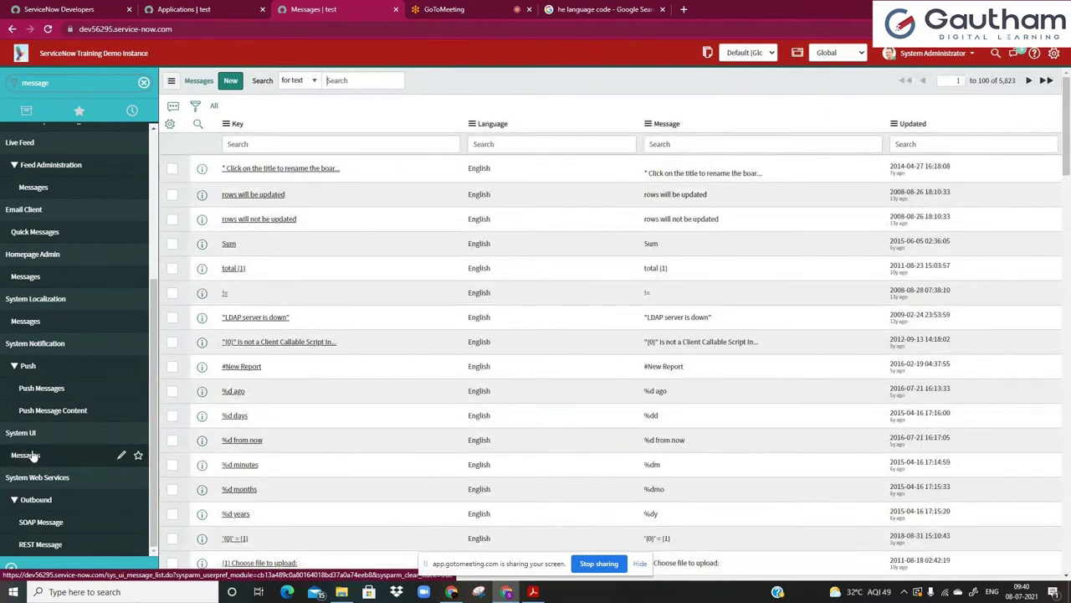
left_click(37, 458)
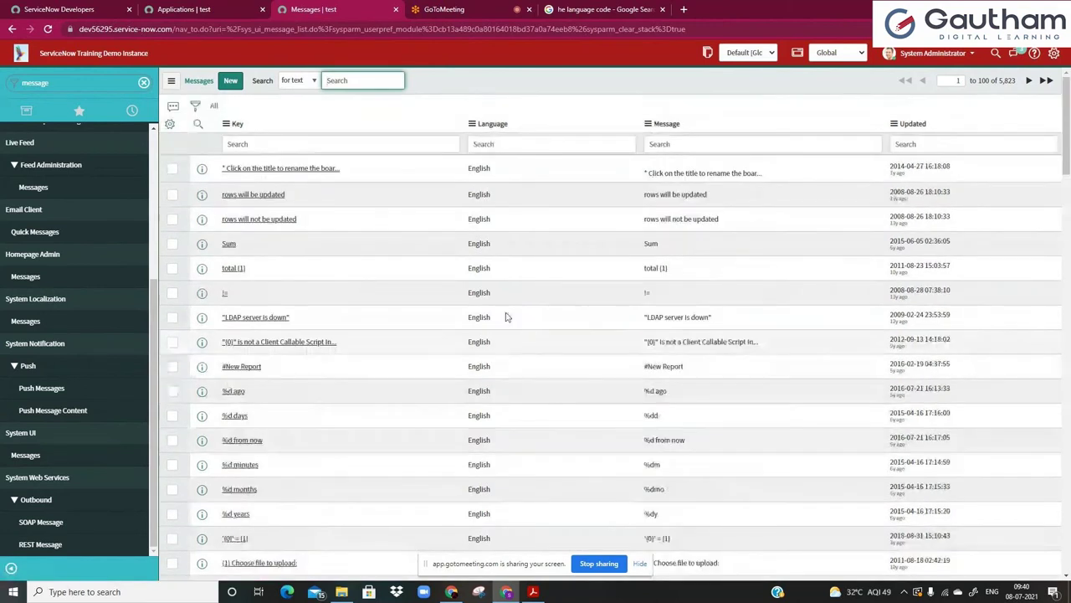
right_click(505, 174)
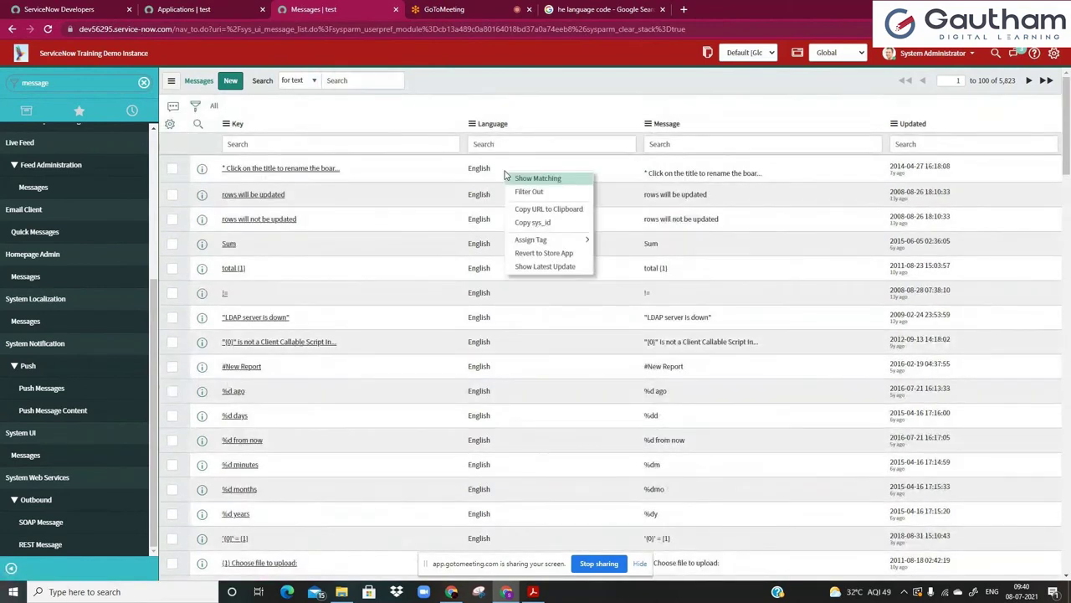
left_click(520, 191)
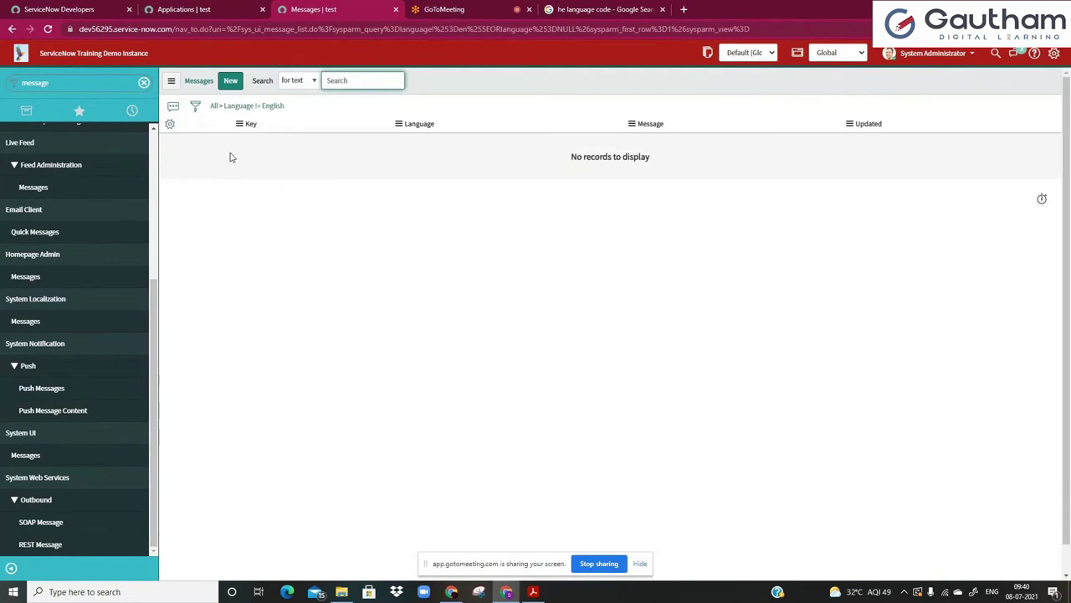
left_click(218, 107)
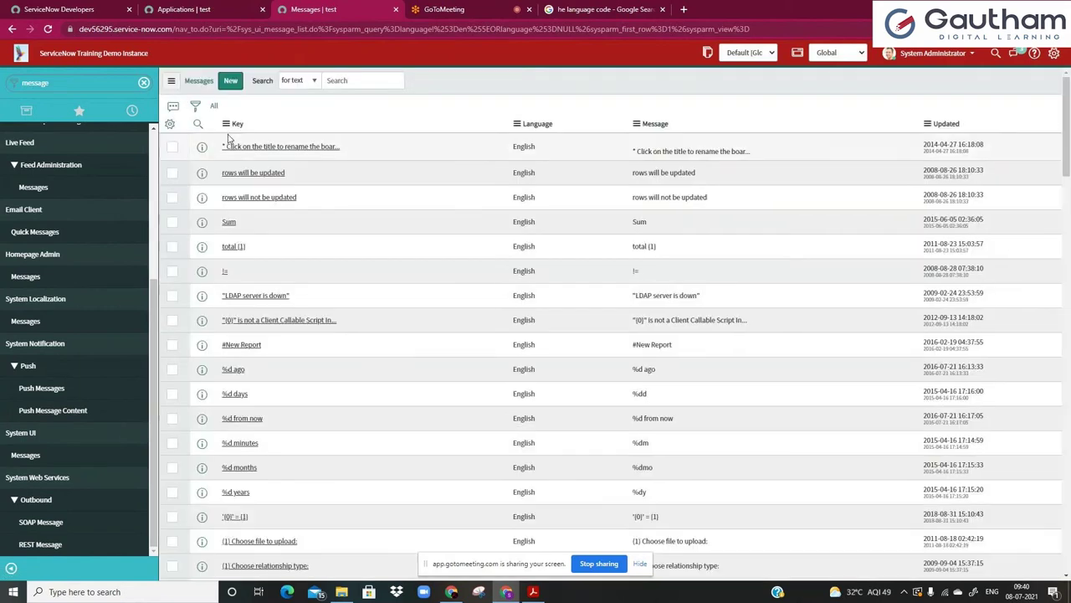
Step: Note the 5,823 message total and open the first message record in a new tab
left_click(184, 9)
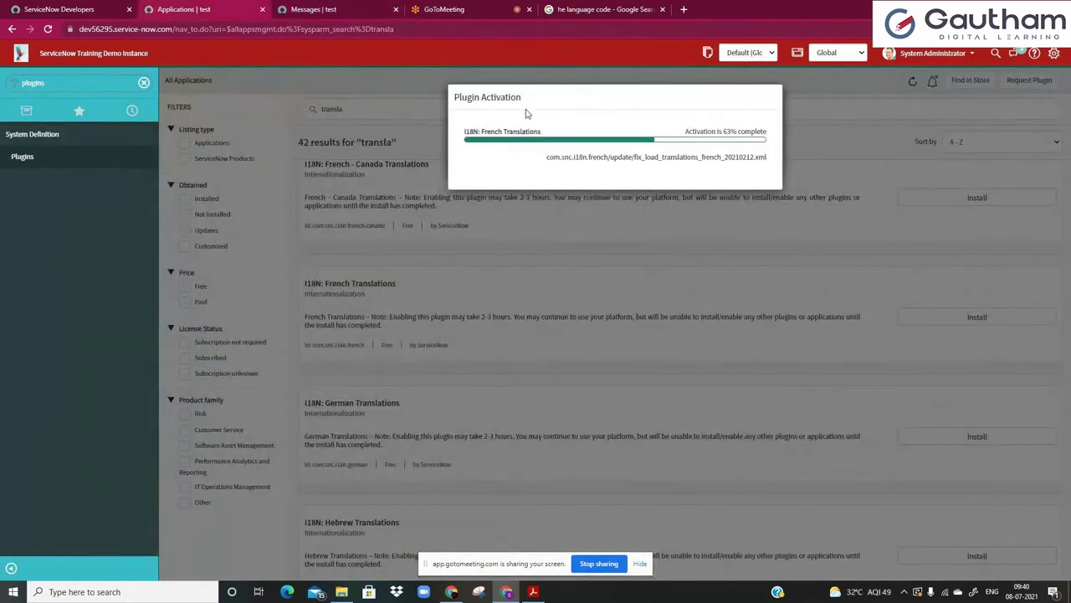
key("ctrl+Tab")
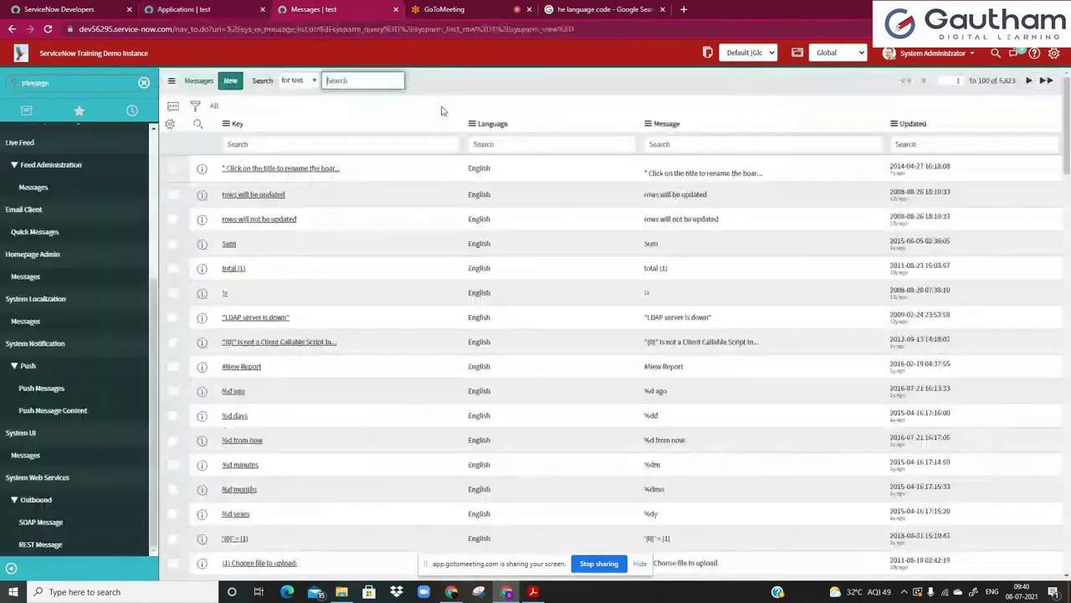
left_click(1000, 80)
double_click(1004, 80)
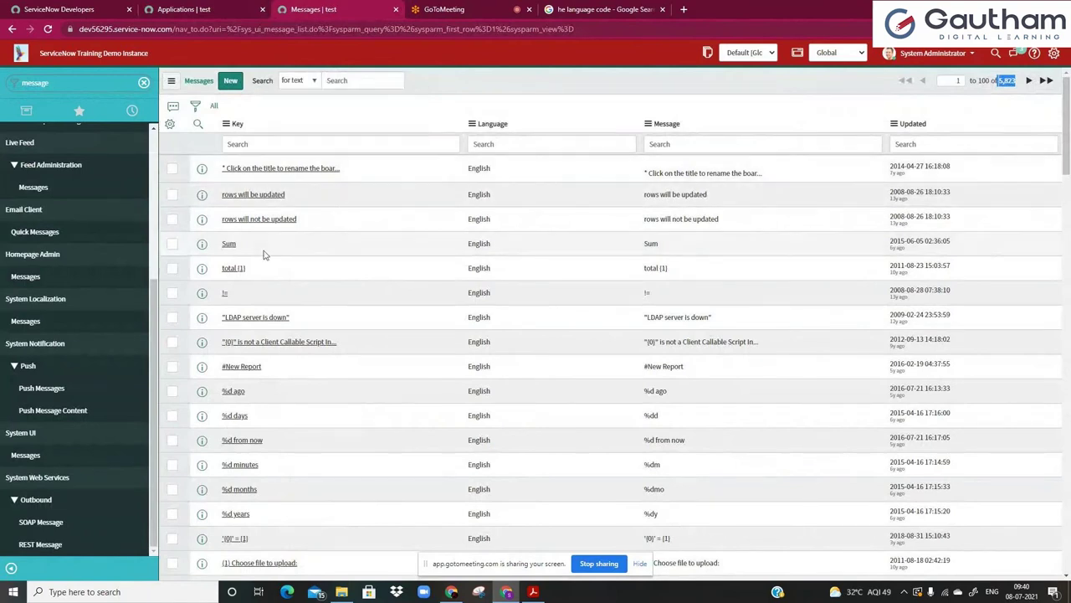
left_click(340, 176, "ctrl")
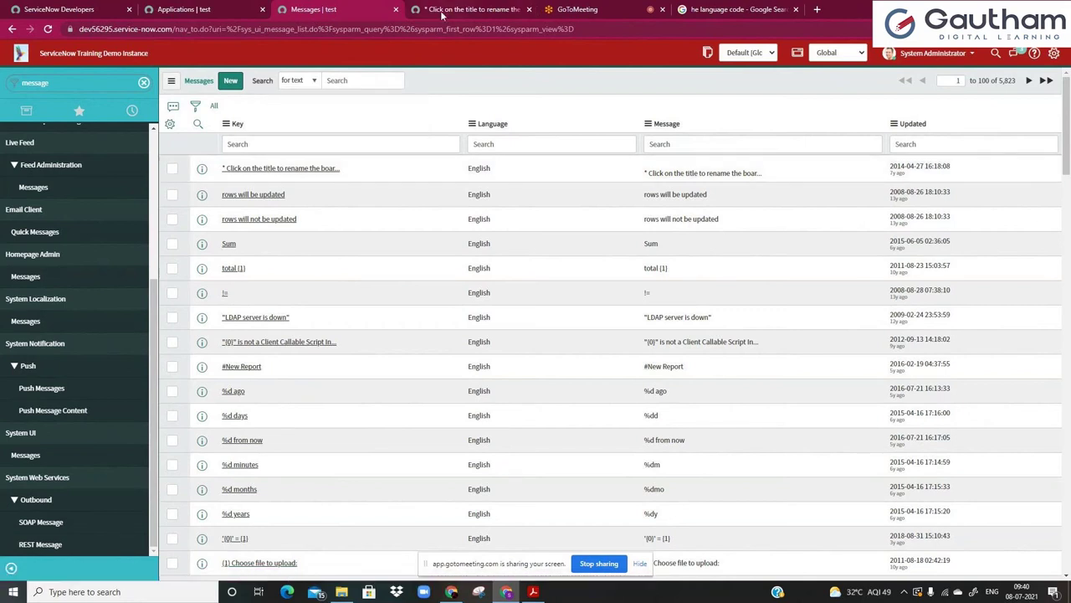
key("ctrl+Tab")
Step: Set the board-renaming message's Language to French
left_click(271, 142)
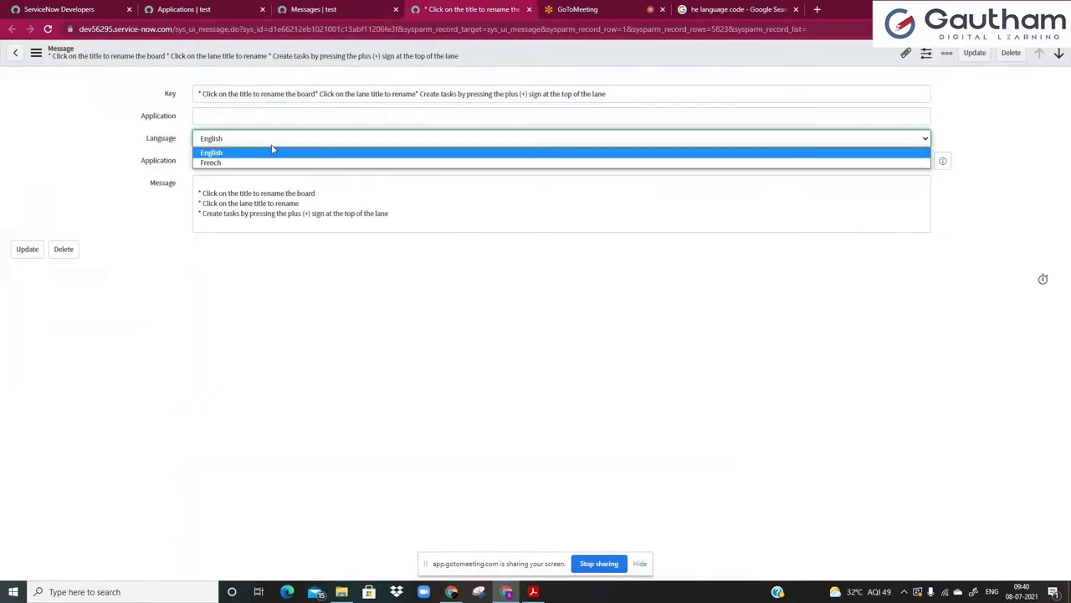
left_click(265, 162)
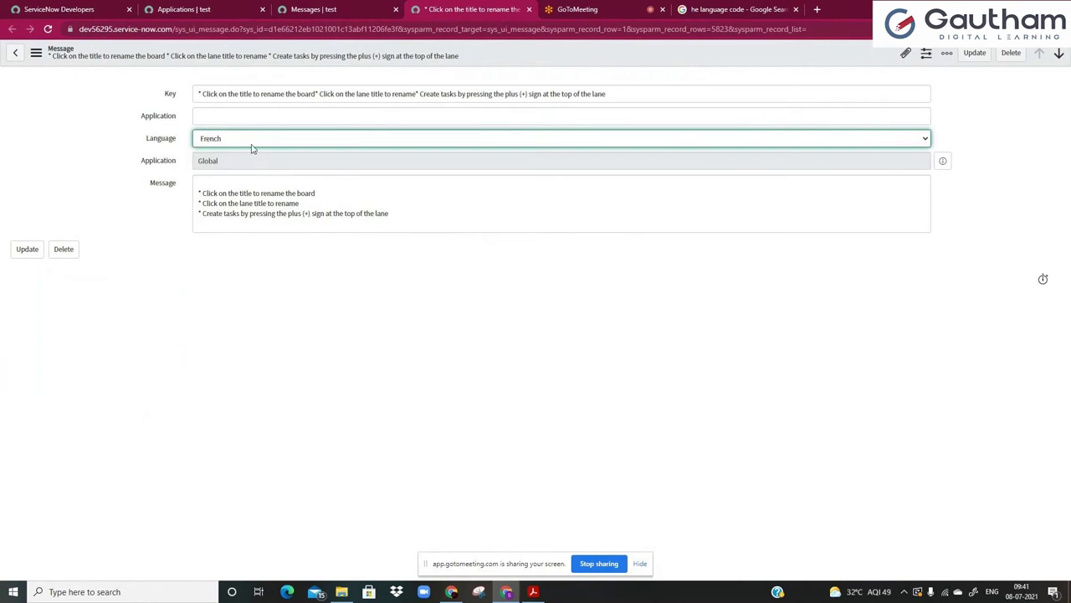
left_click(251, 145)
left_click(256, 163)
left_click(186, 9)
left_click(435, 10)
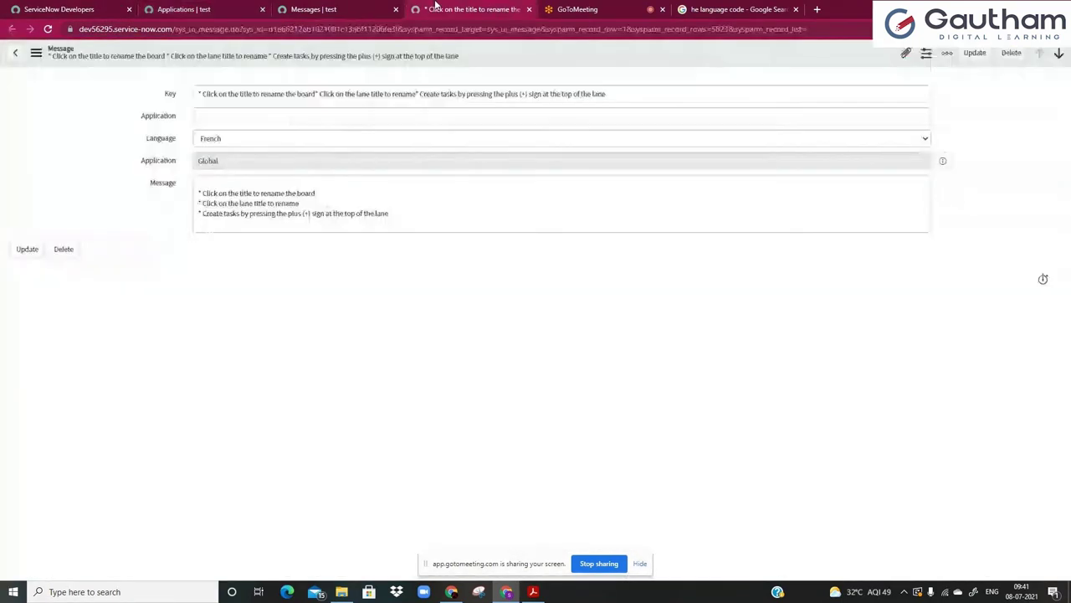
left_click(215, 142)
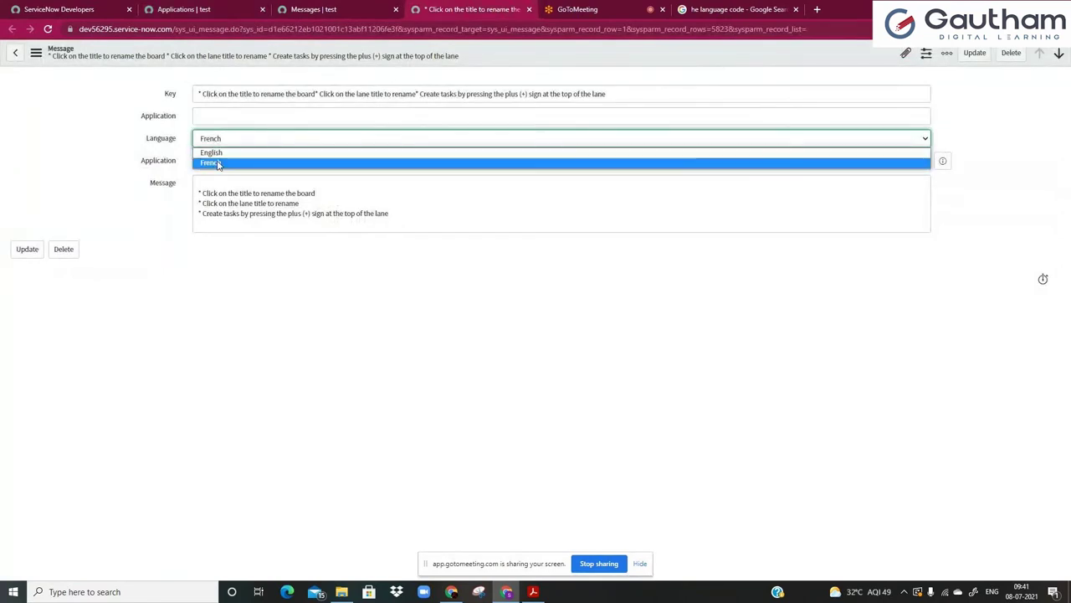
left_click(267, 162)
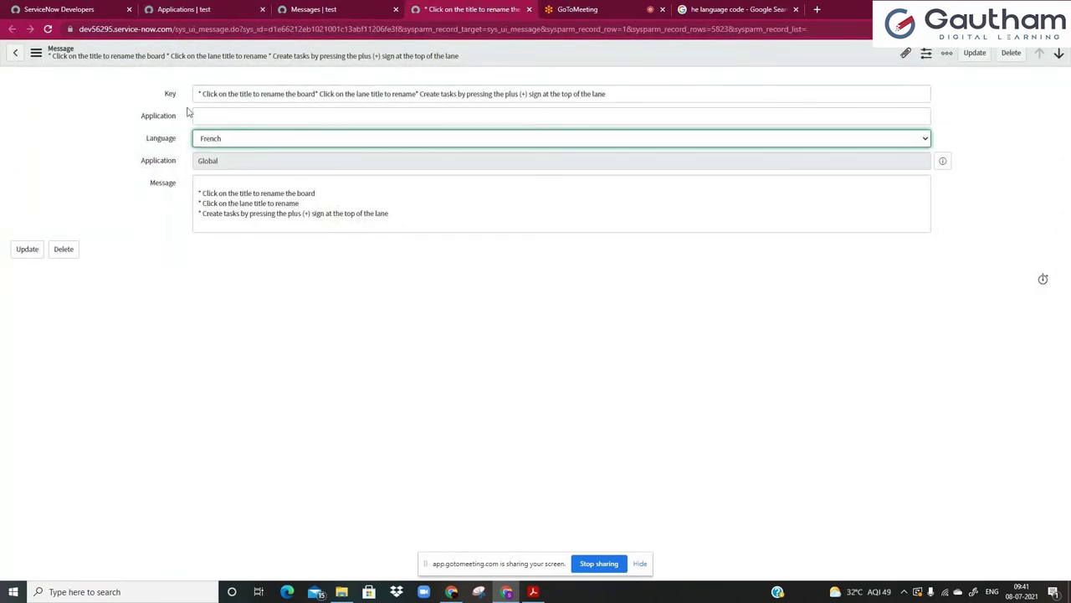
Step: Overwrite message lines with 'gfdhhb' and 'gfhghfnfnf' and save via Insert and Stay
left_click_drag(224, 192, 347, 193)
type("gfdhhb")
left_click_drag(219, 204, 378, 214)
type("gfhg")
type("hfnfnf")
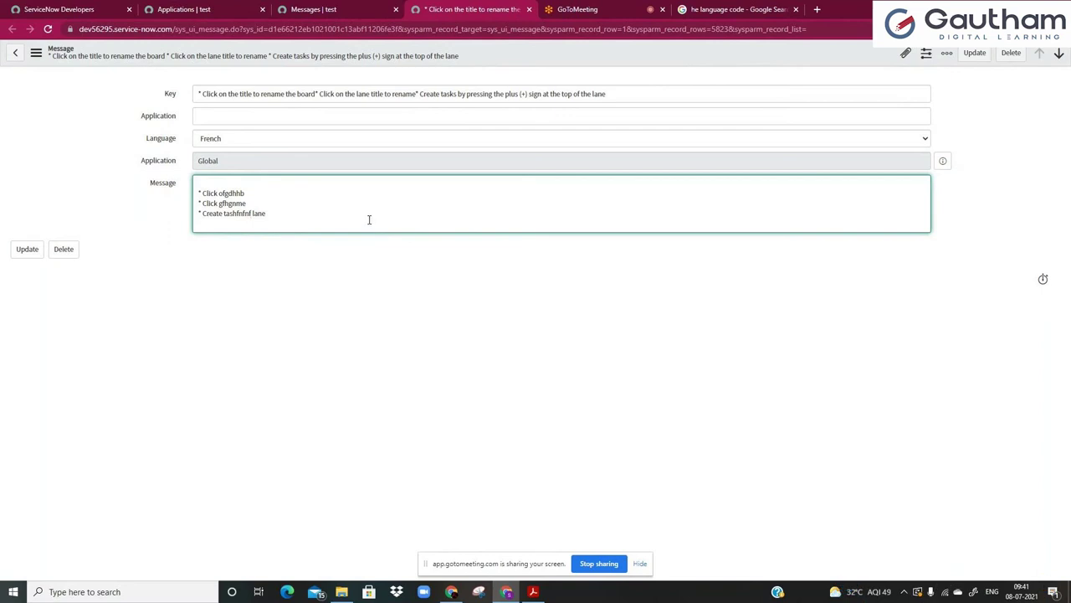
left_click(200, 93)
mouse_move(200, 93)
left_mouse_down()
mouse_move(615, 98)
mouse_move(198, 112)
left_mouse_up()
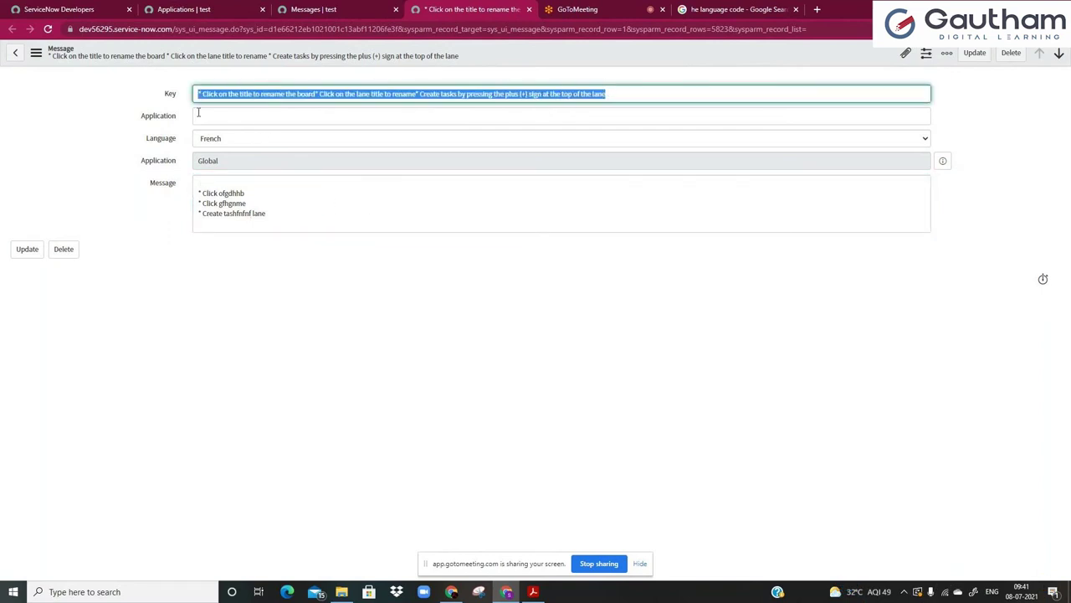
left_click(212, 99)
left_click_drag(198, 185, 234, 231)
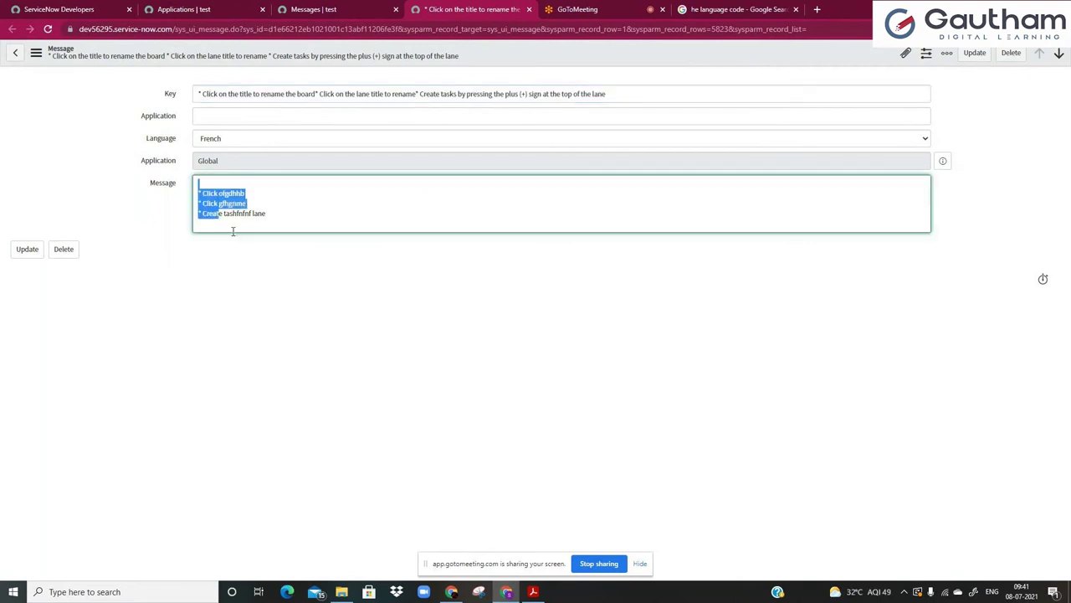
right_click(484, 58)
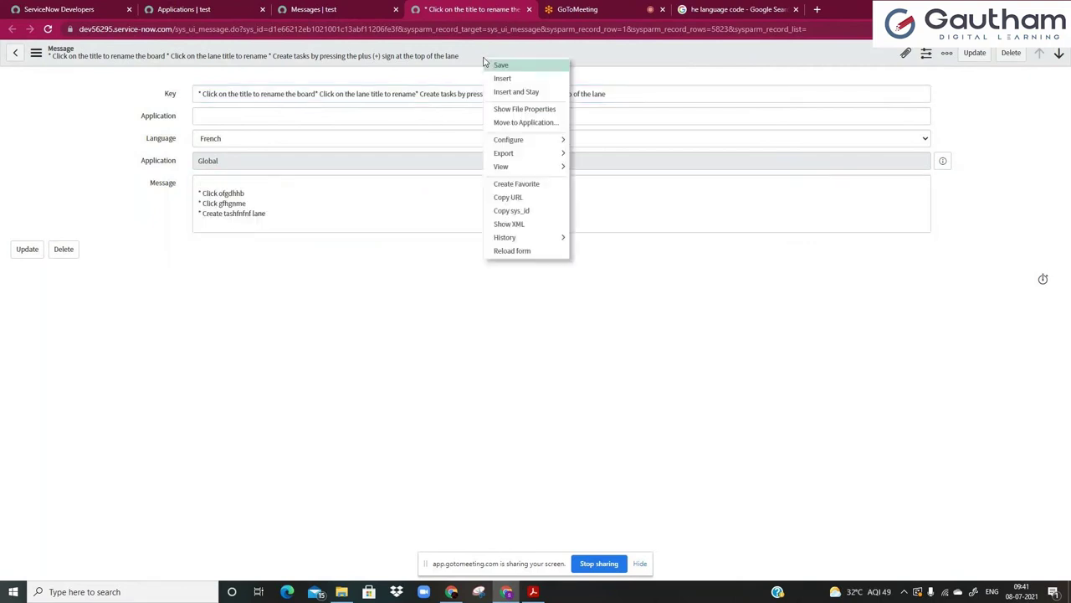
left_click(509, 92)
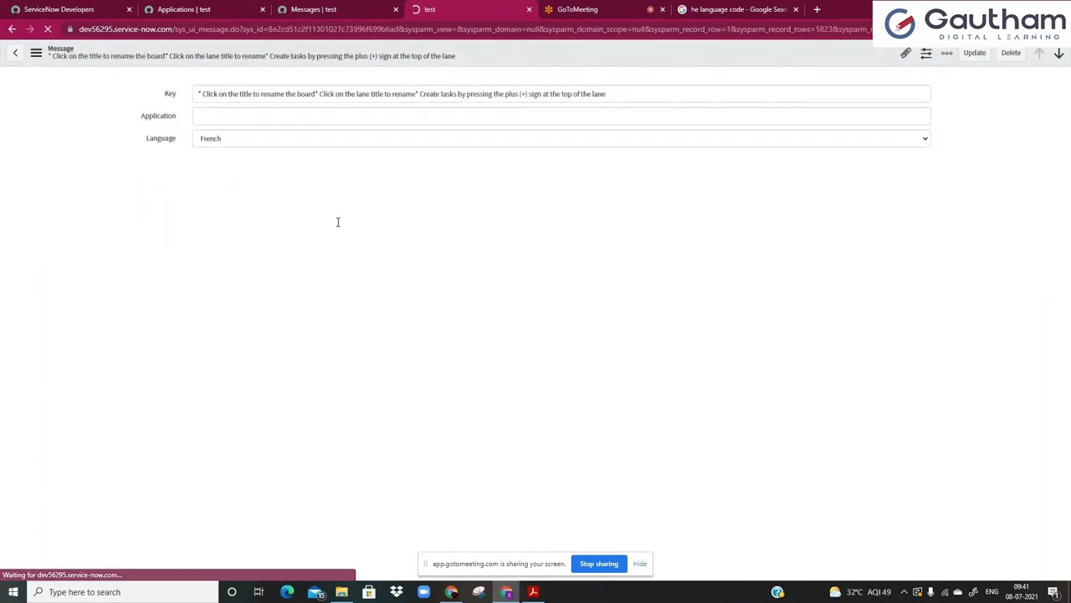
left_click(333, 218)
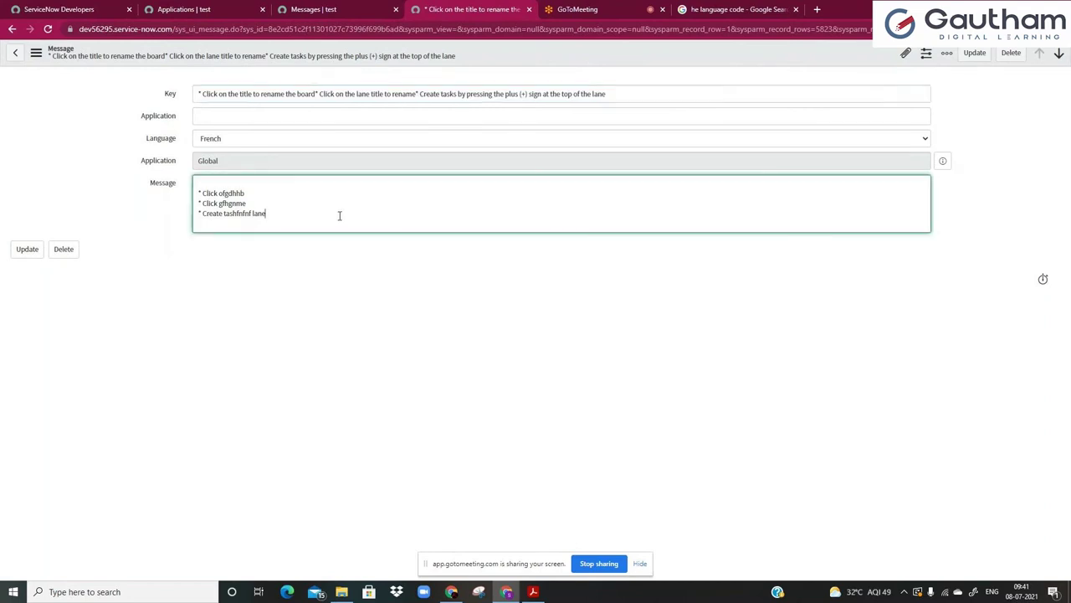
left_click(231, 7)
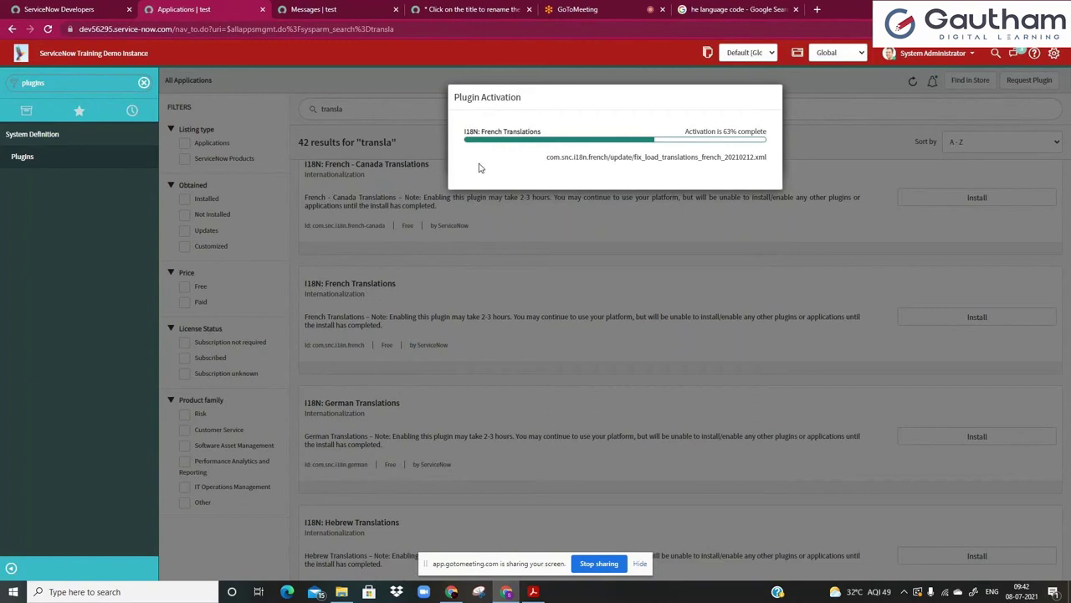
left_click(469, 11)
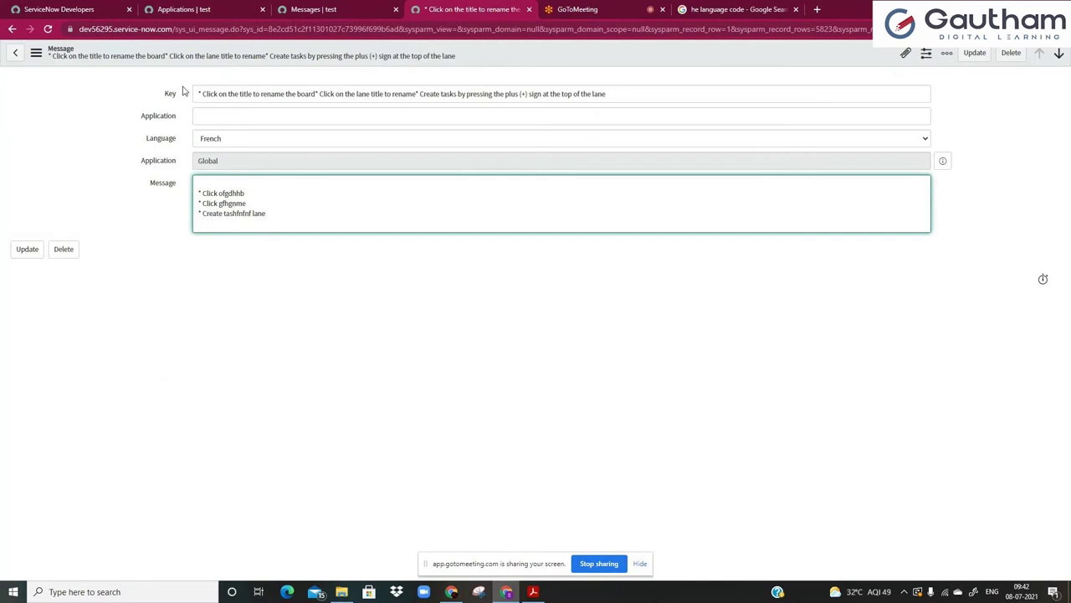
left_click_drag(198, 92, 639, 85)
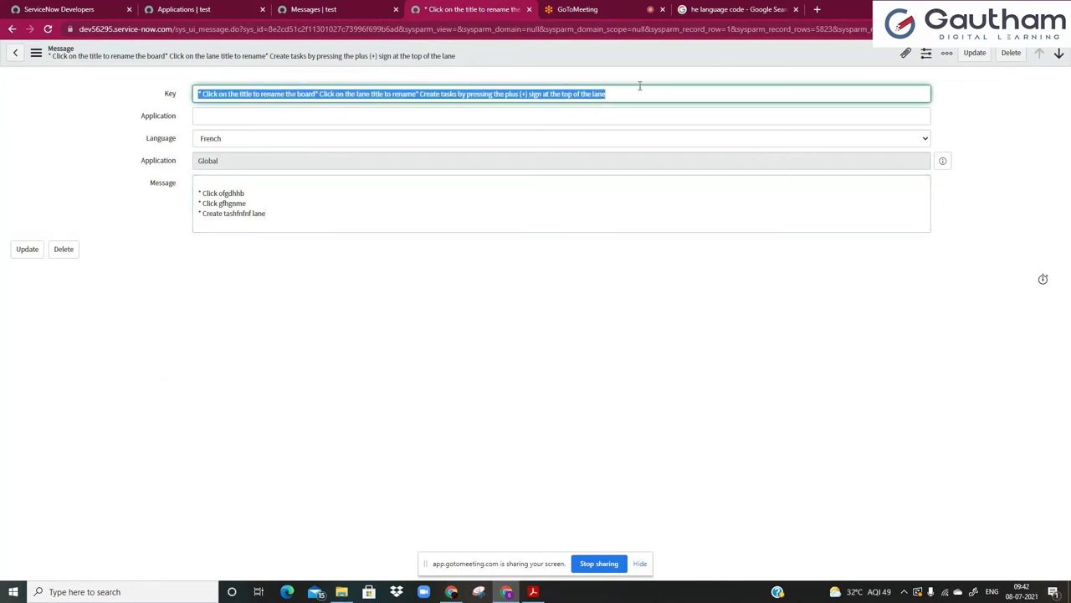
Step: Enter Key 'description' and Message 'la description', removing the stray trailing m's
type("descriptiomn")
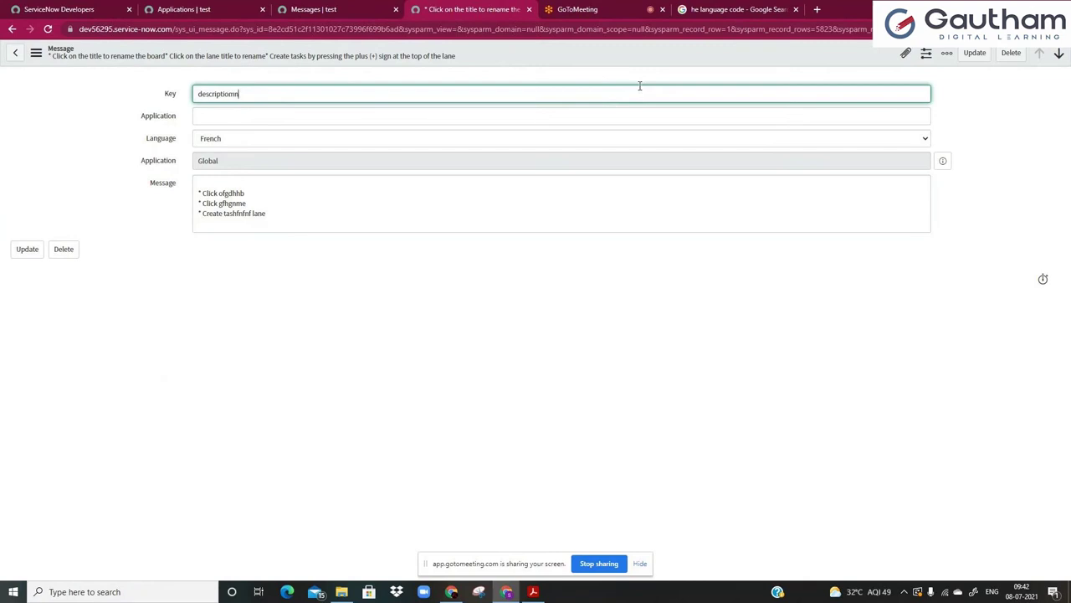
left_click(479, 203)
key("ctrl+a")
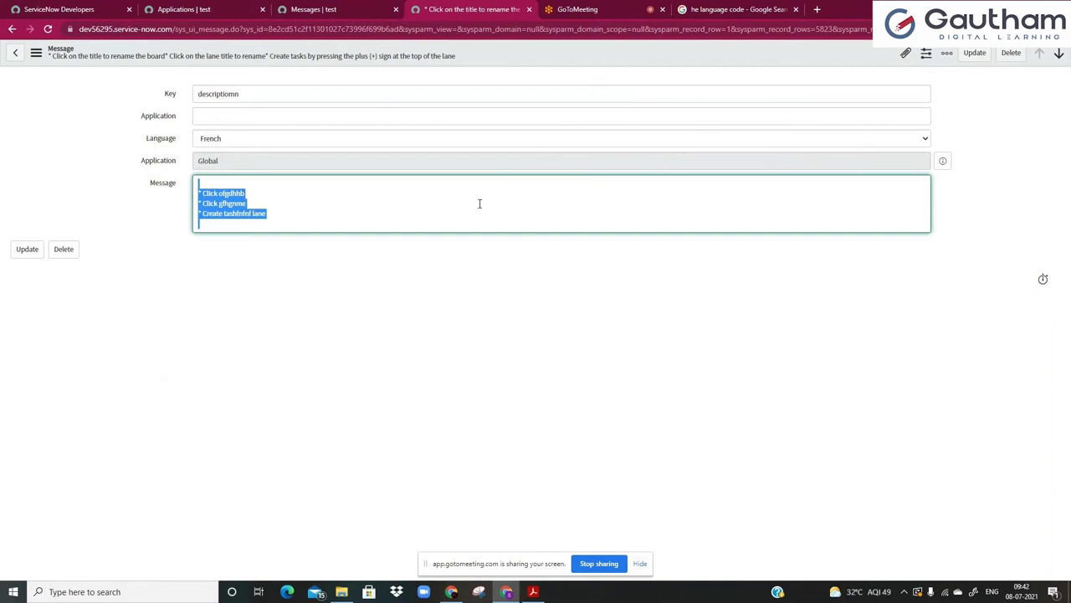
type("la desc")
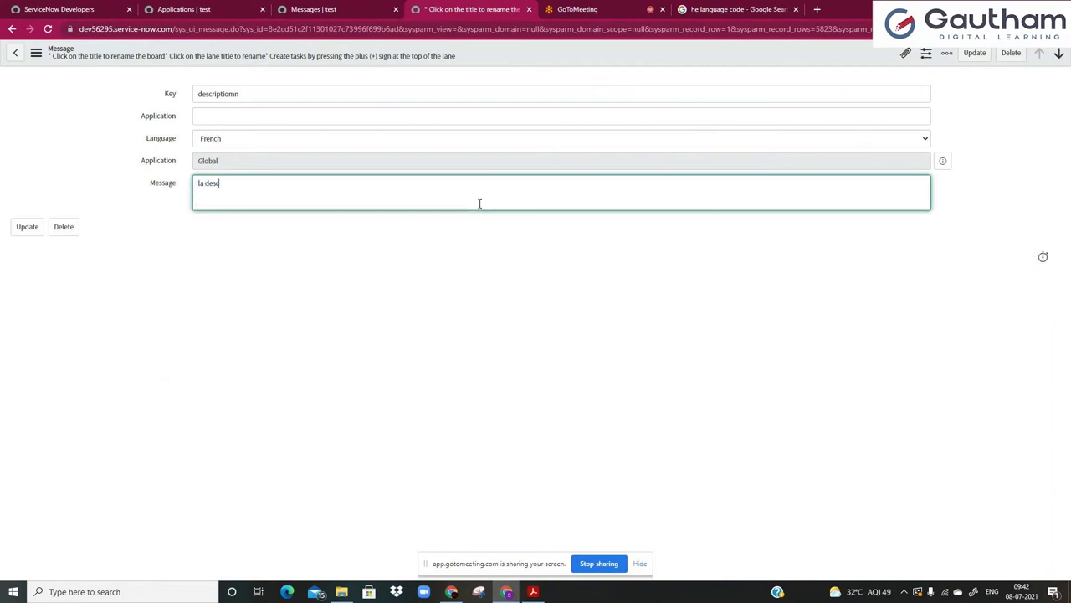
type("riptionm")
key("BackSpace")
left_click(374, 91)
key("BackSpace")
left_click(360, 205)
Step: Page through the PDF's Data Policy pages to 'Define Service Level Management' on page 206
left_click(533, 591)
scroll(465, 399, "up", 1)
scroll(465, 399, "down", 6)
left_click_drag(1031, 209, 1034, 265)
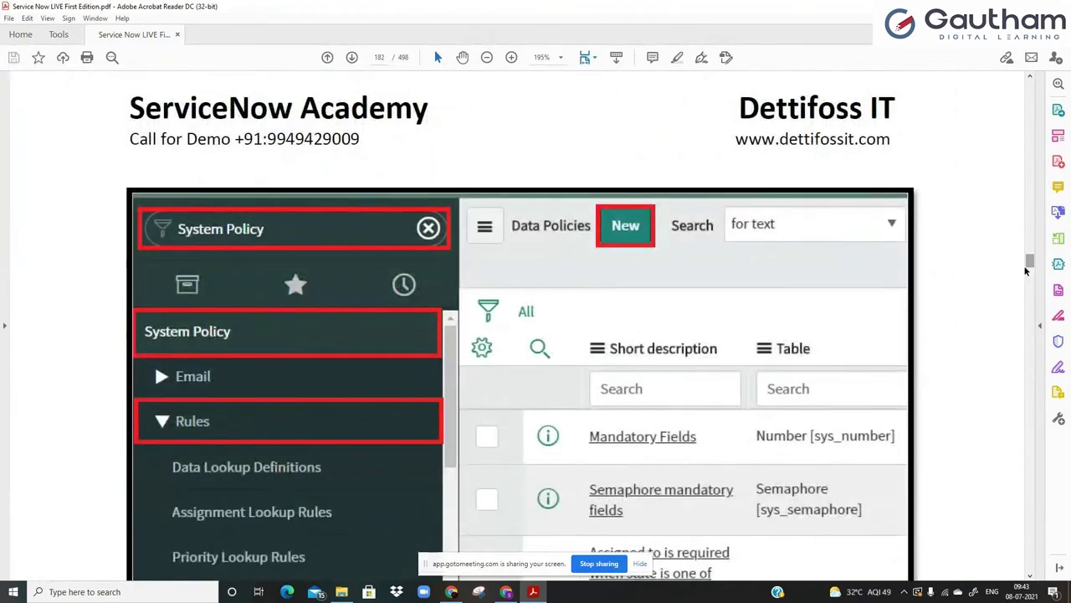
scroll(1007, 275, "down", 2)
scroll(1009, 281, "down", 10)
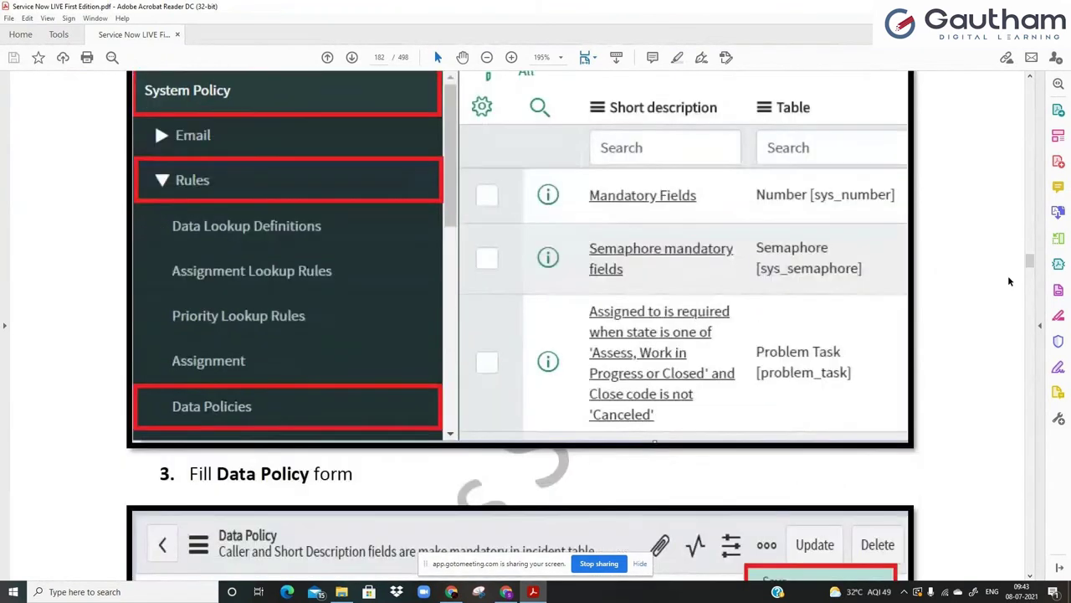
scroll(1009, 281, "down", 6)
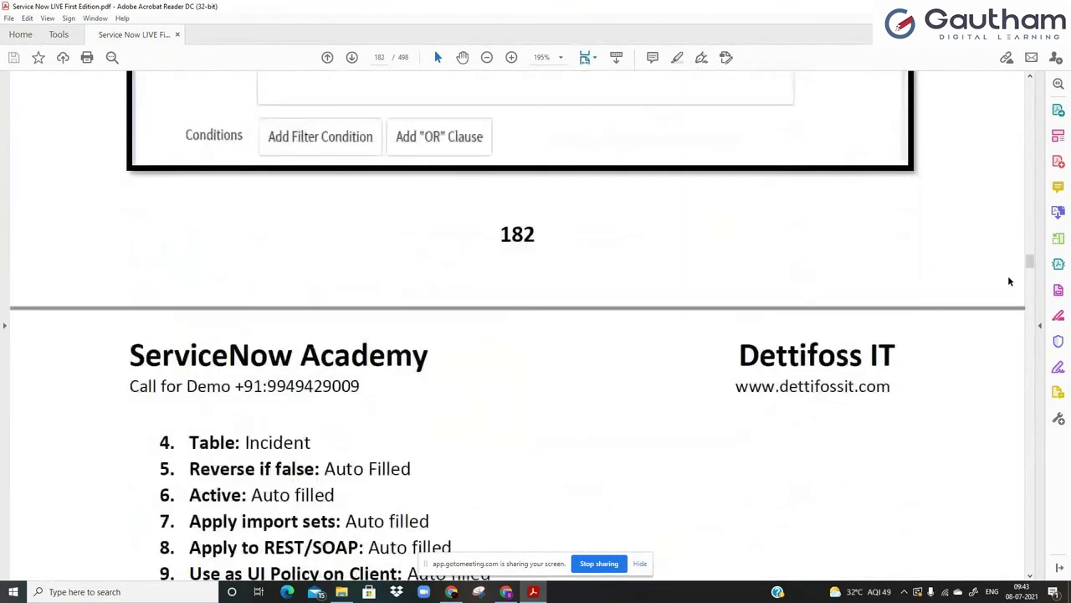
scroll(1009, 281, "down", 12)
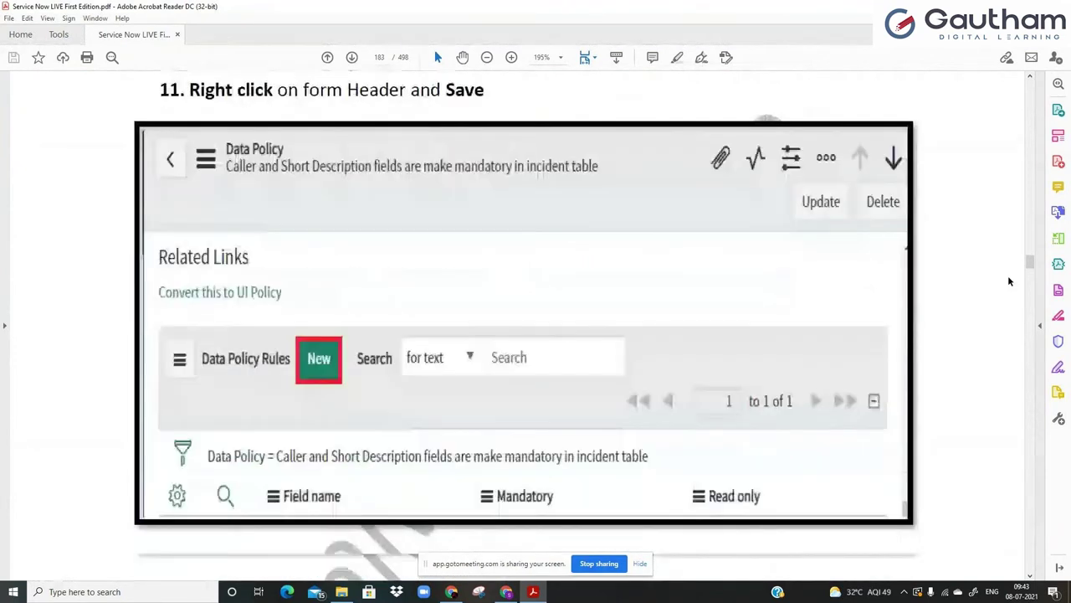
scroll(1008, 281, "down", 13)
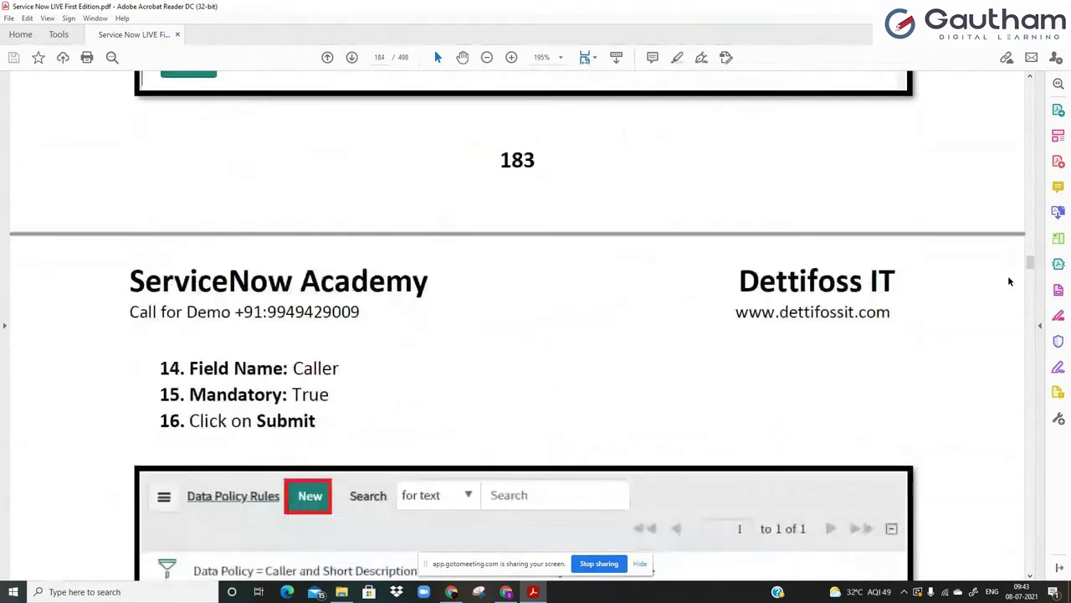
mouse_move(1029, 261)
left_mouse_down()
mouse_move(1030, 330)
mouse_move(1028, 272)
left_mouse_up()
scroll(995, 306, "up", 2)
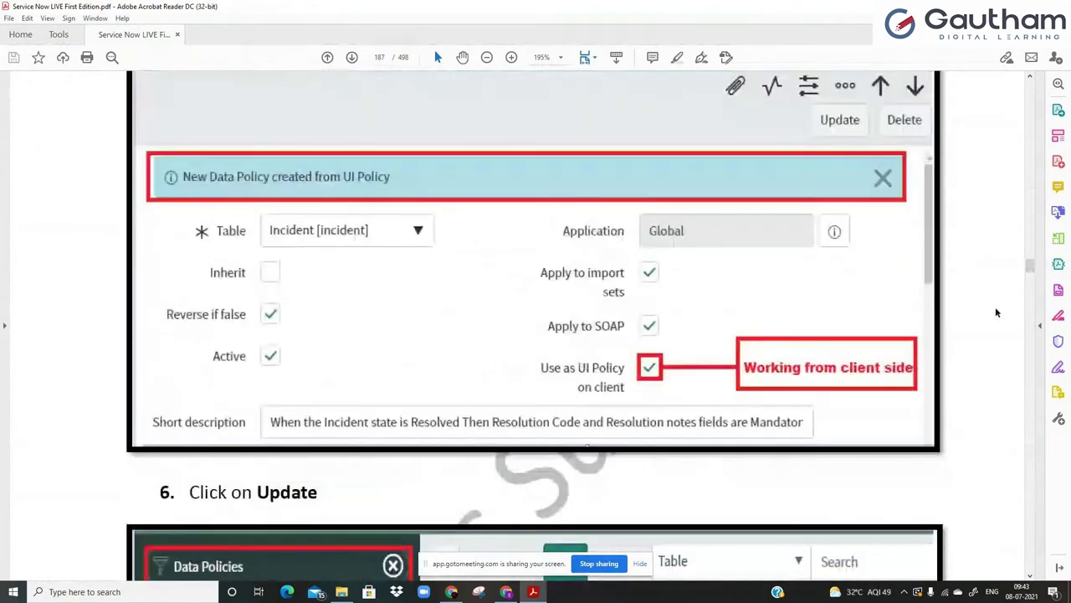
scroll(995, 307, "up", 2)
scroll(995, 307, "down", 5)
left_click_drag(1029, 266, 1032, 293)
scroll(982, 320, "up", 9)
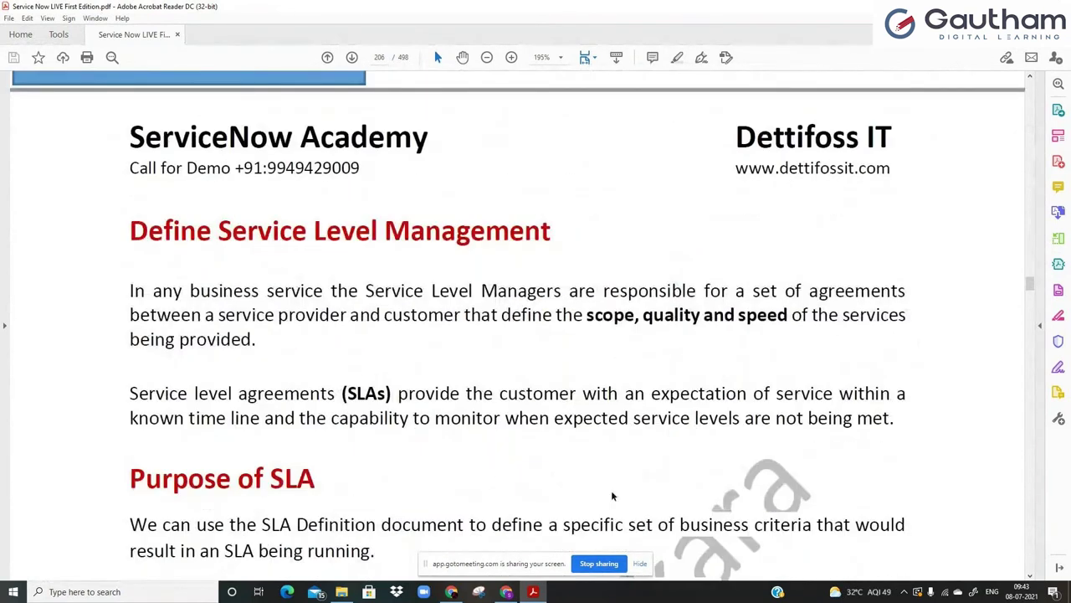
Step: Replace the message text with notes: UI policy is client side; server side is backend, not necessarily on screen
left_click(532, 592)
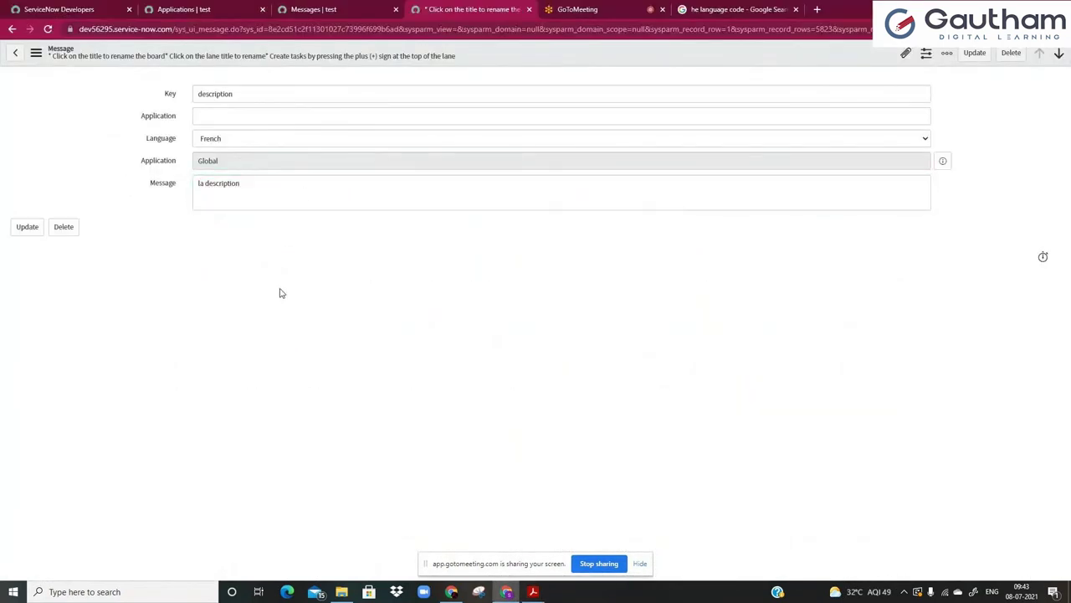
left_click_drag(303, 193, 194, 174)
type("ui pol")
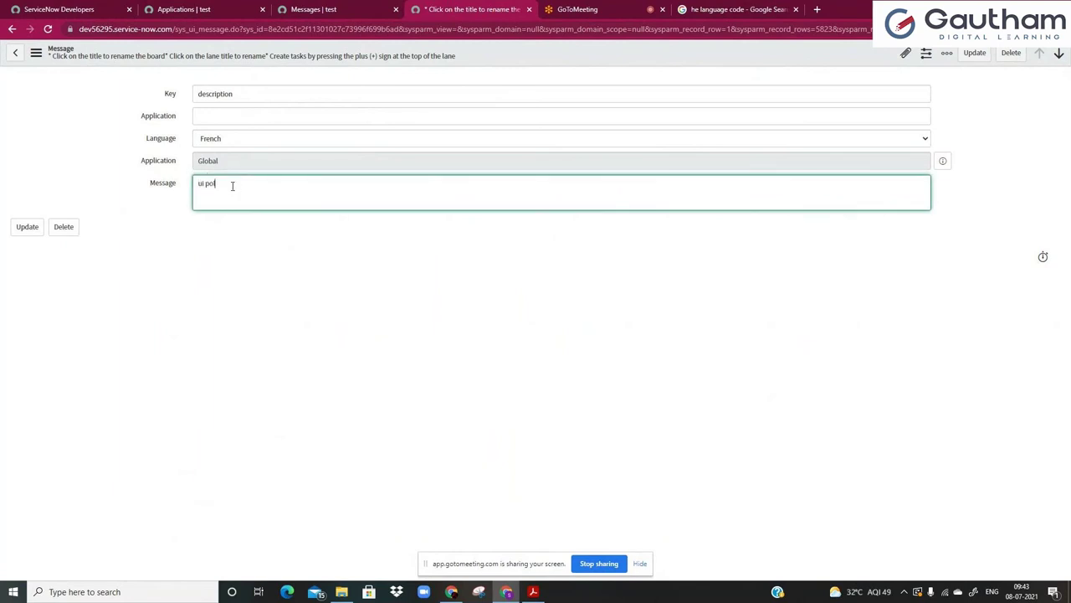
type("icy -- user interface --> client side")
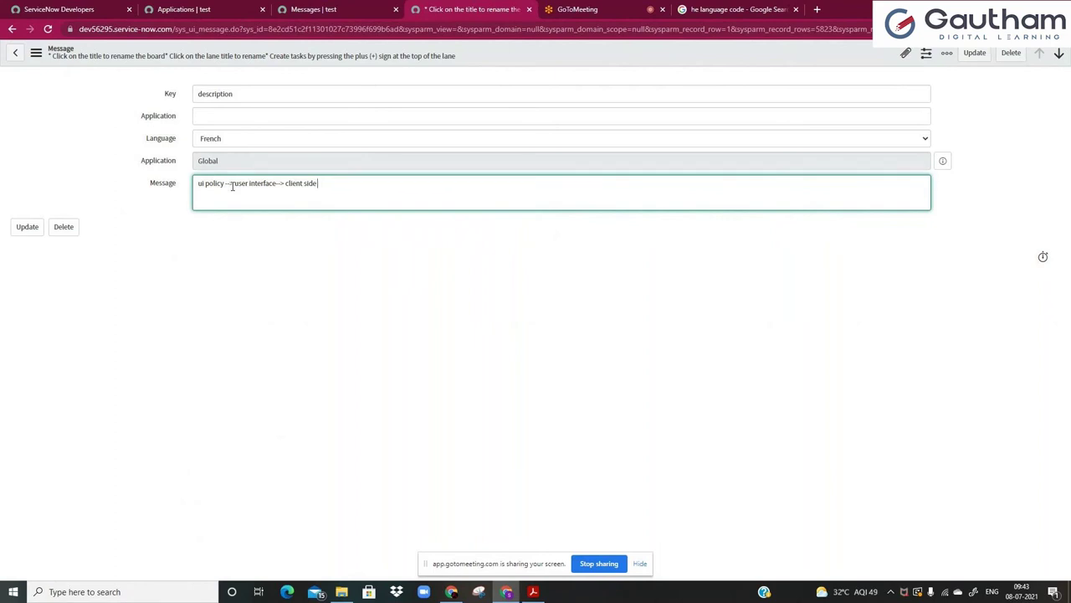
key("Return")
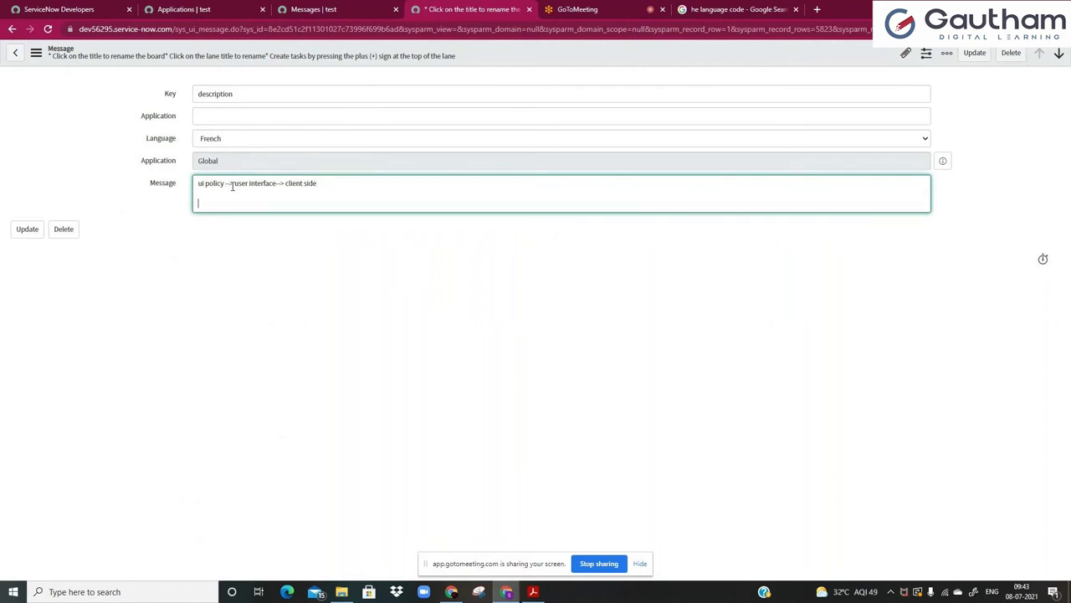
type("server side --> bacnend -->")
type("not neccasry to be o")
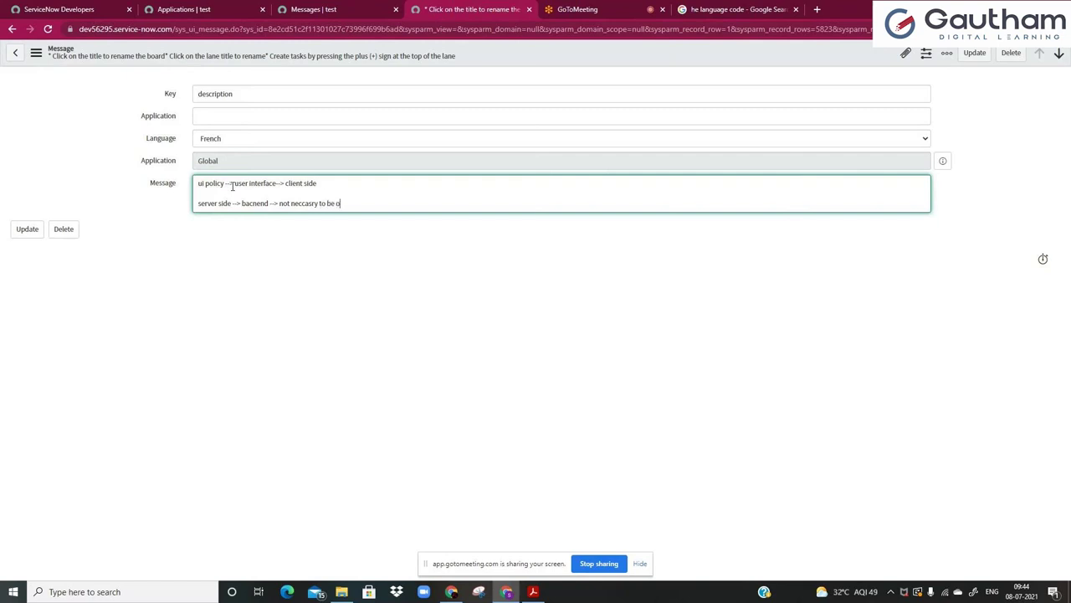
type("n the screen")
key("Return")
key("Return")
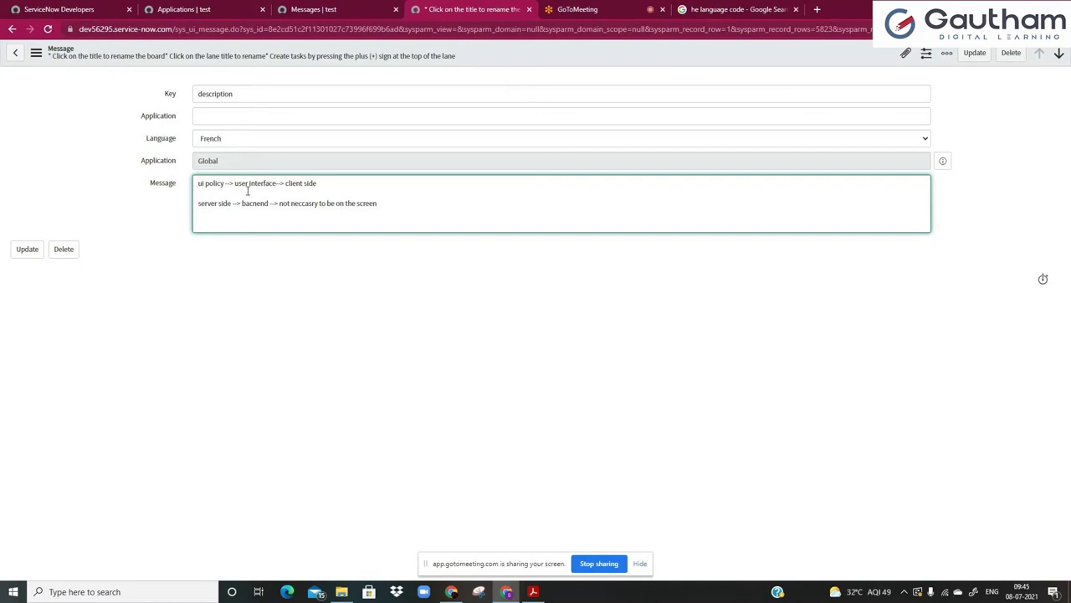
left_click_drag(228, 186, 197, 185)
Step: Check the French Translations plugin activation, clear the 'plugins' navigator filter, and return to the Messages list
left_click(197, 185)
left_click(184, 9)
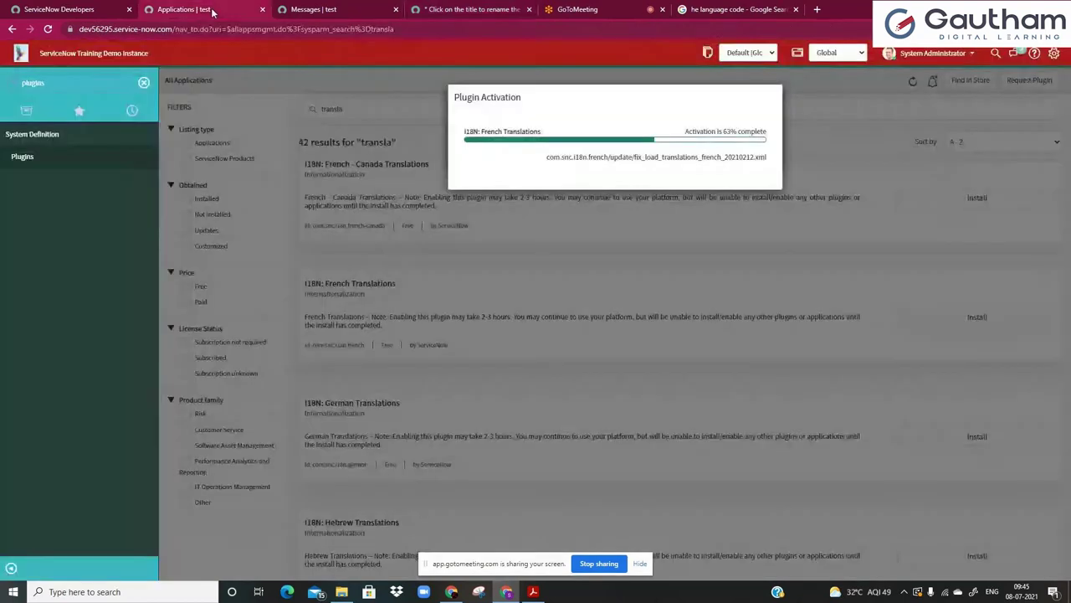
left_click(101, 82)
left_click(172, 79)
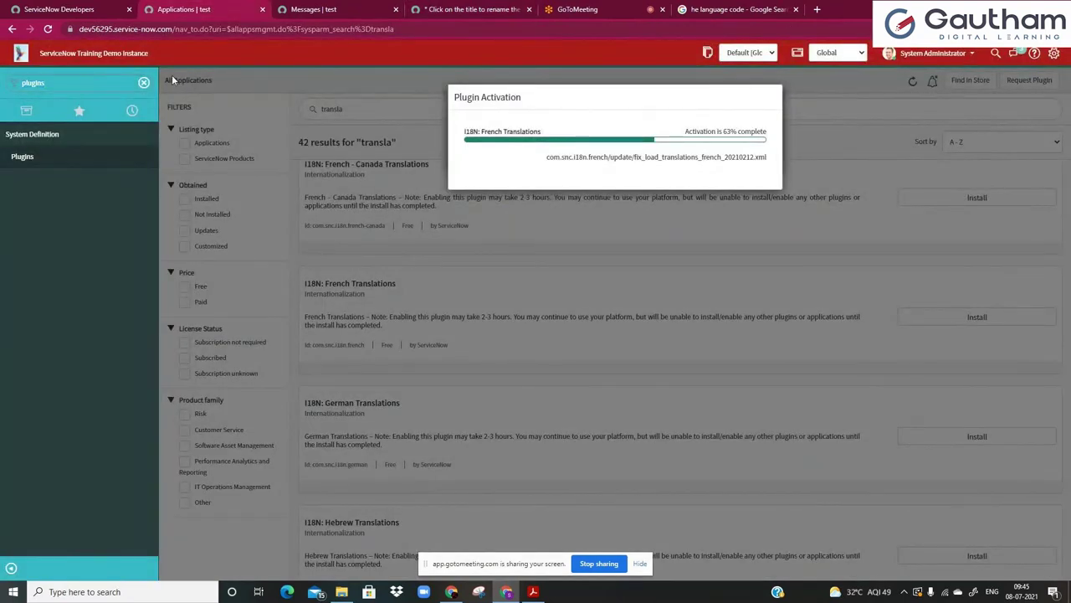
left_click(144, 82)
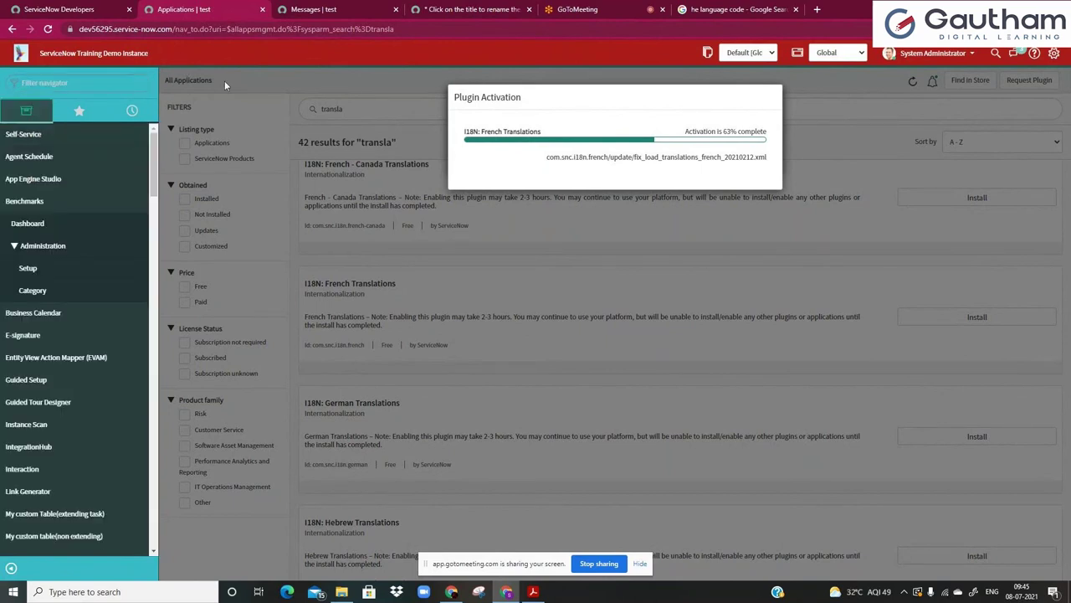
left_click(331, 9)
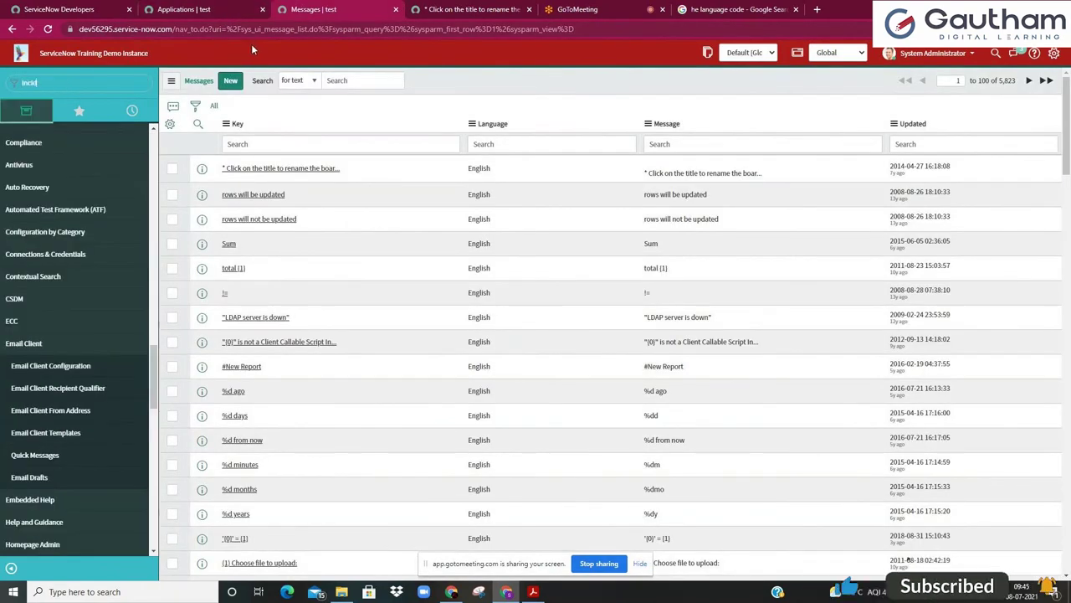
Step: Filter the navigator to Incident and open the laptop incident from Self-Service > Incidents
type("Incident")
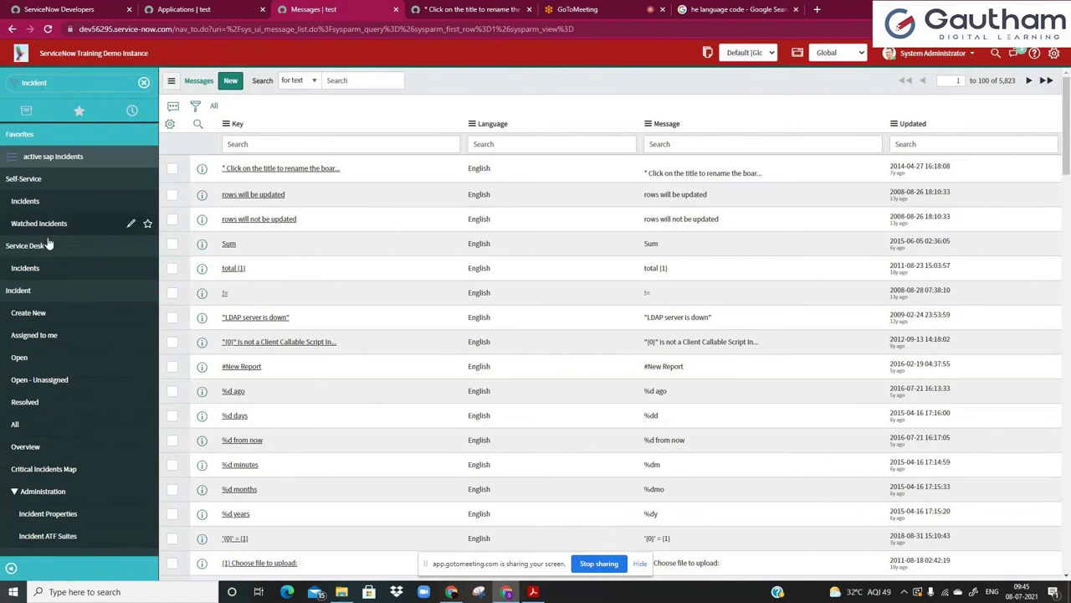
left_click(25, 200)
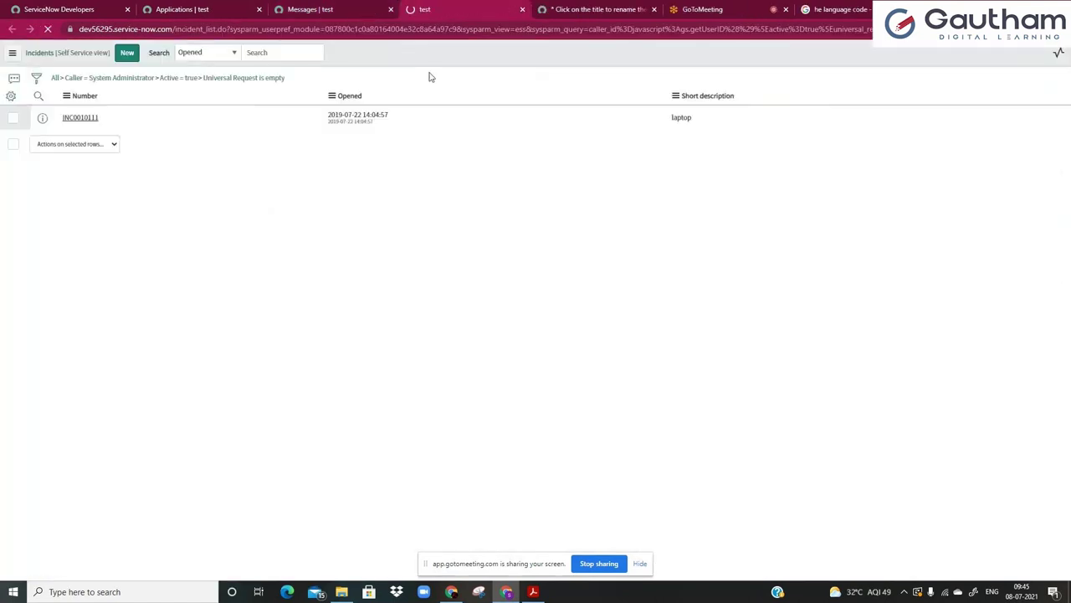
left_click(73, 142)
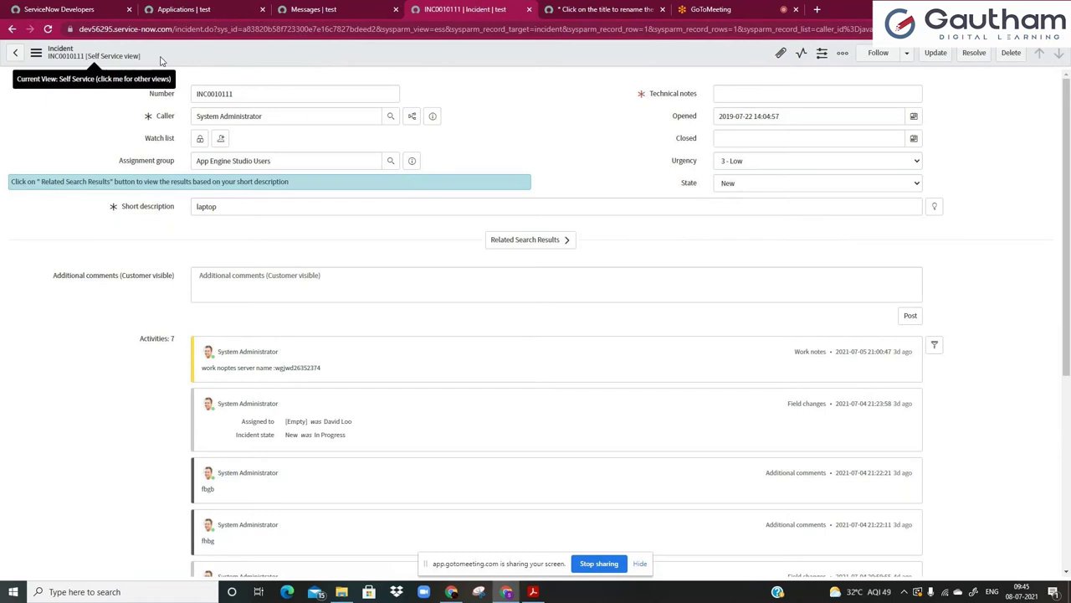
Step: Open Configure > All for the Incident table from the form header's context menu
right_click(190, 62)
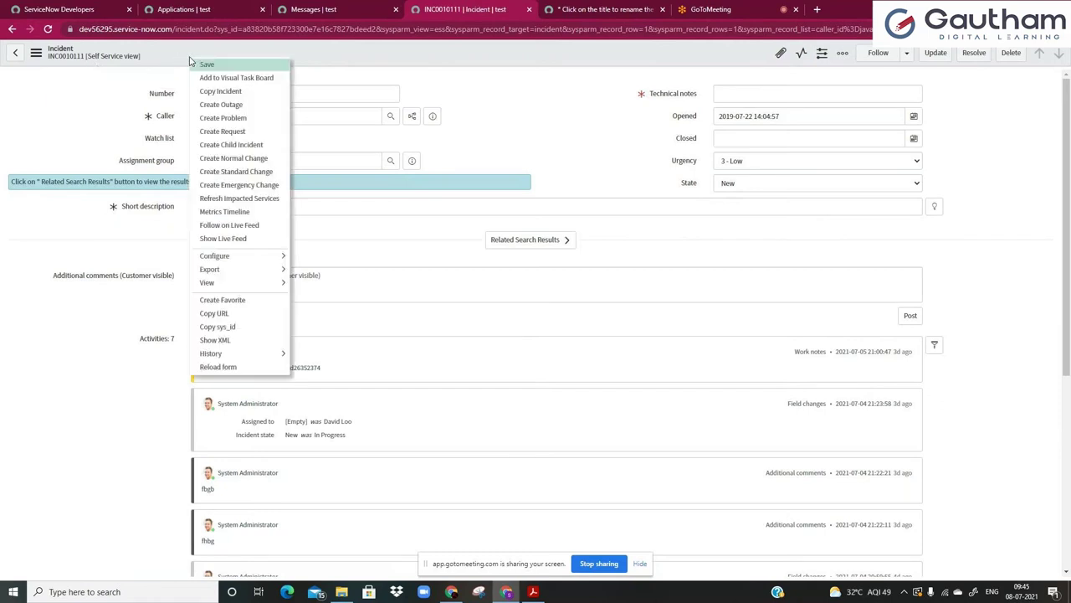
mouse_move(243, 256)
left_click(324, 303)
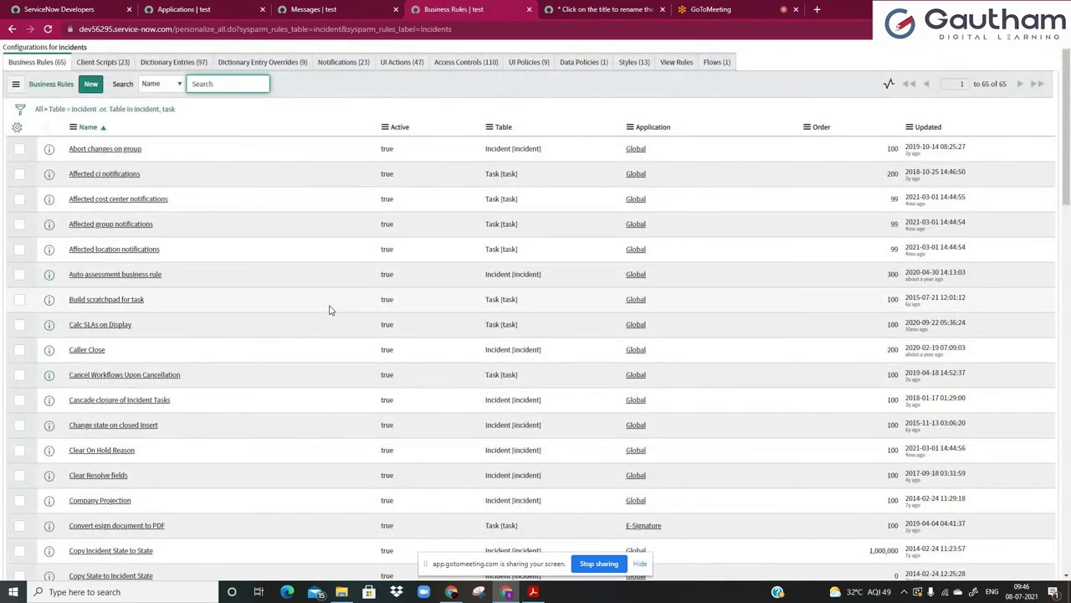
Step: Open the 'Make close info mandatory when resolved or closed' data policy from the Data Policies list in a new tab
left_click(569, 67)
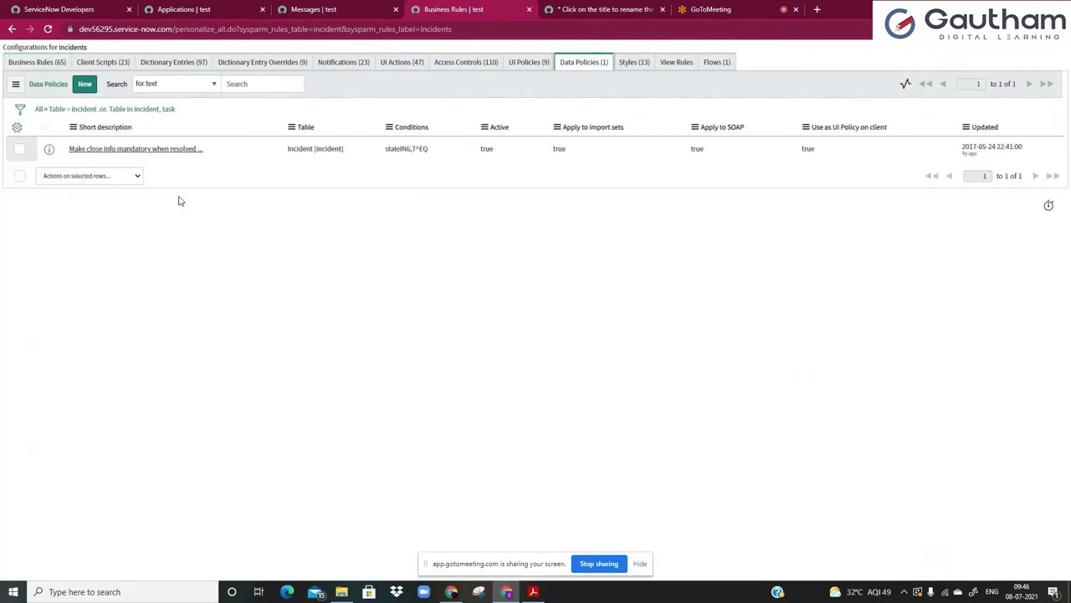
left_click(136, 149, "ctrl")
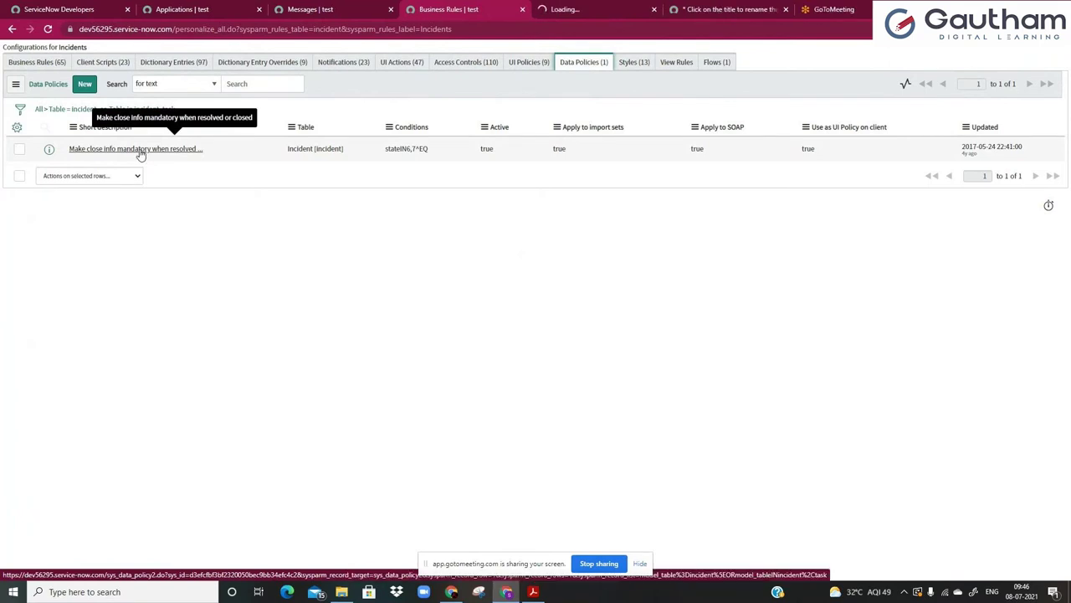
left_click(563, 10)
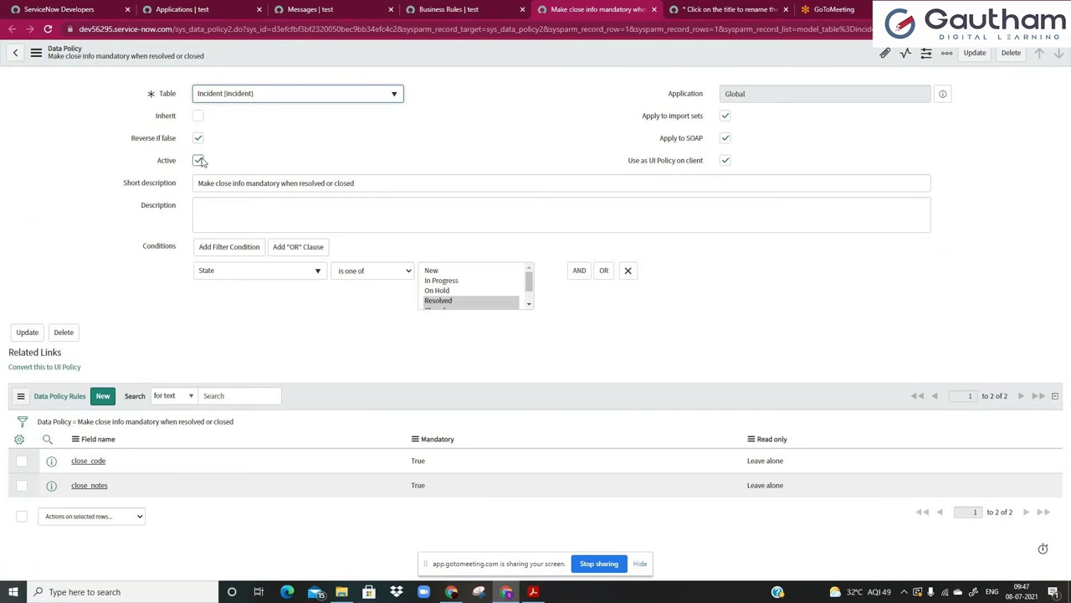
left_click_drag(202, 182, 389, 185)
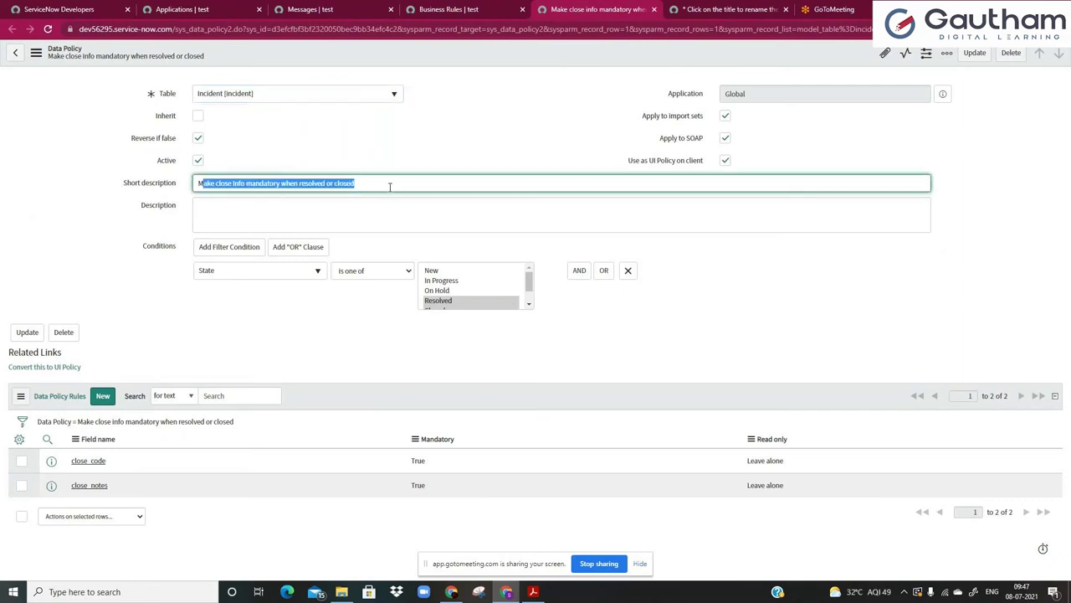
left_click(377, 207)
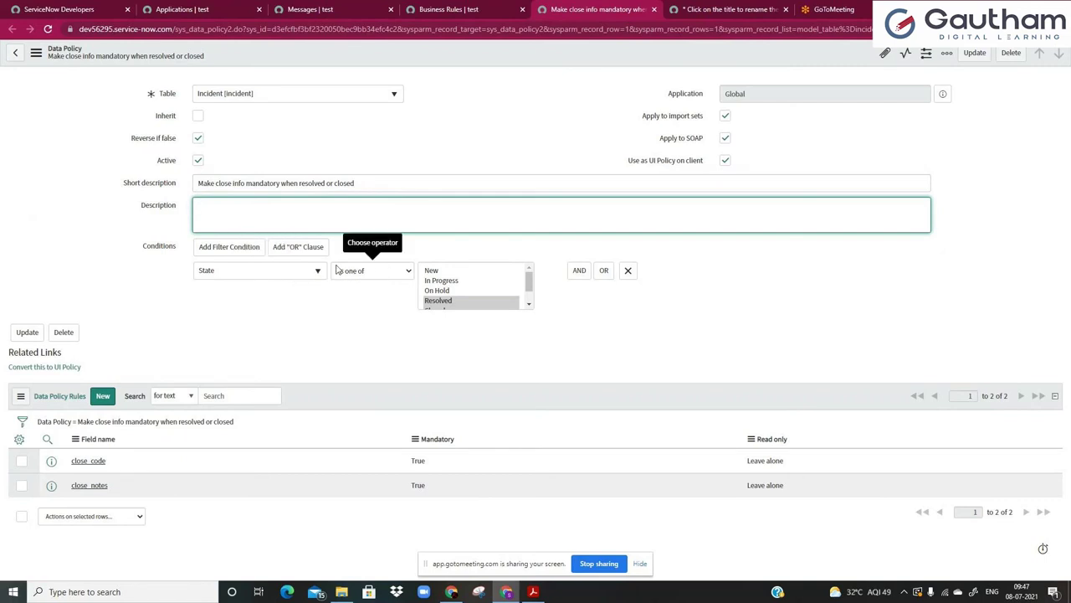
scroll(449, 293, "down", 1)
left_click(449, 293, "ctrl")
scroll(450, 292, "down", 1)
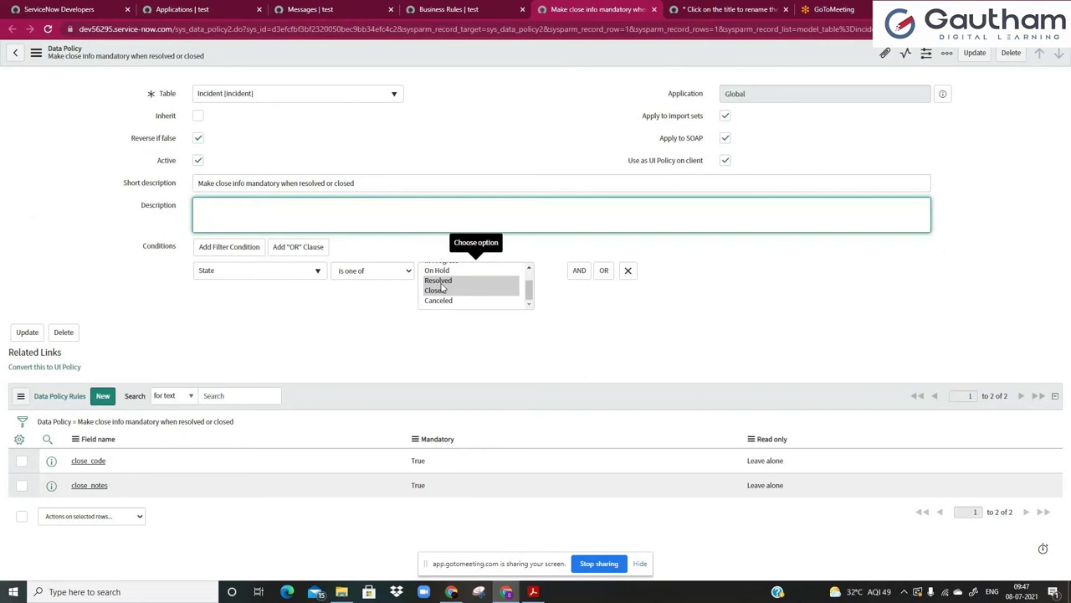
left_click(378, 347)
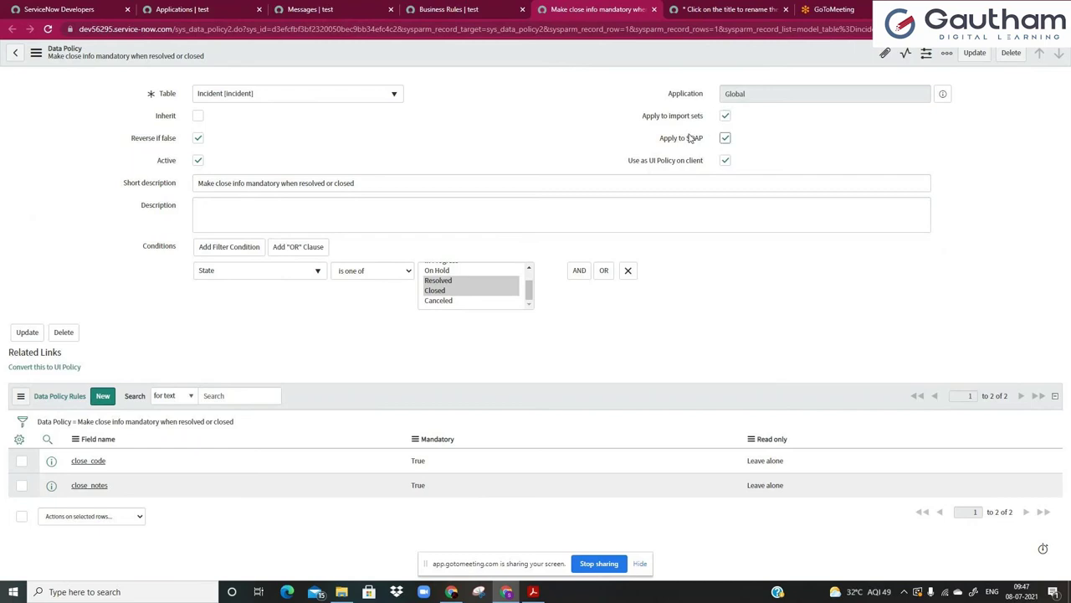
mouse_move(688, 138)
mouse_move(646, 124)
left_click(707, 183)
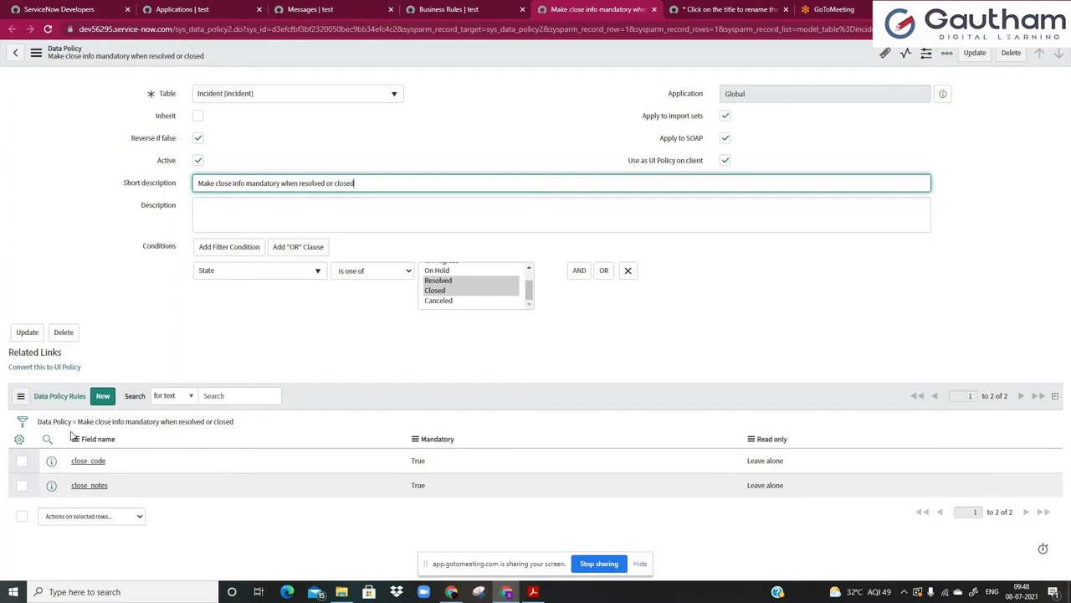
middle_click(88, 462)
left_click(94, 489, "ctrl")
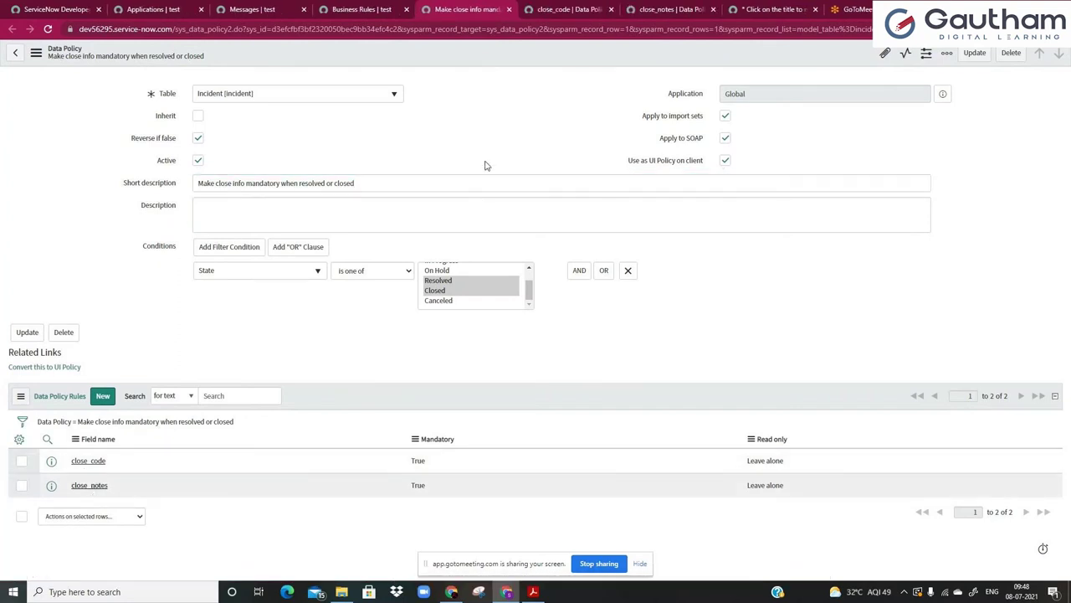
key("ctrl+Tab")
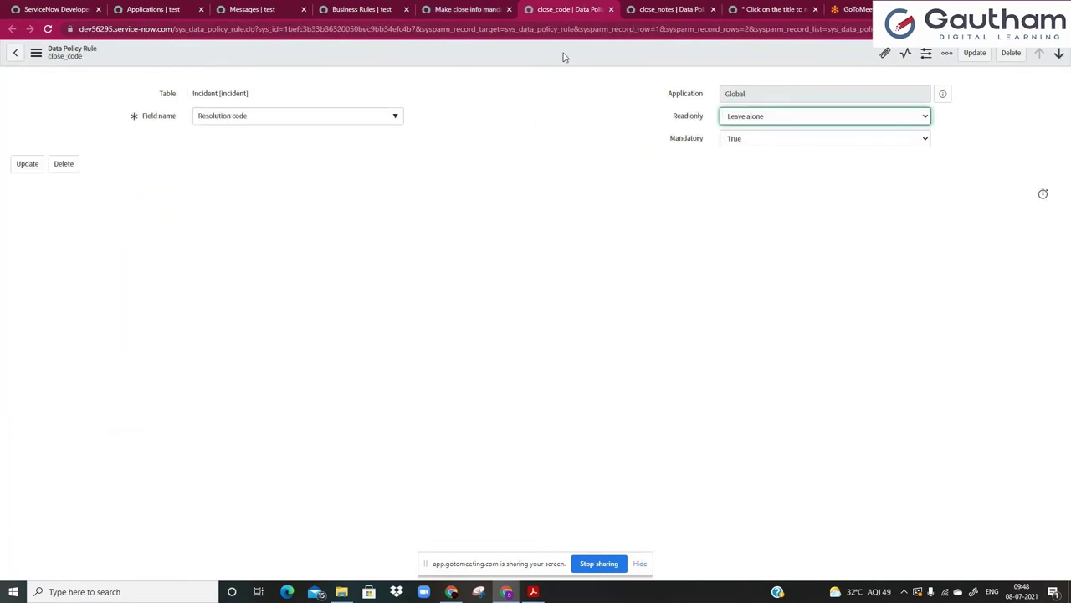
left_click(750, 145)
left_click(754, 149)
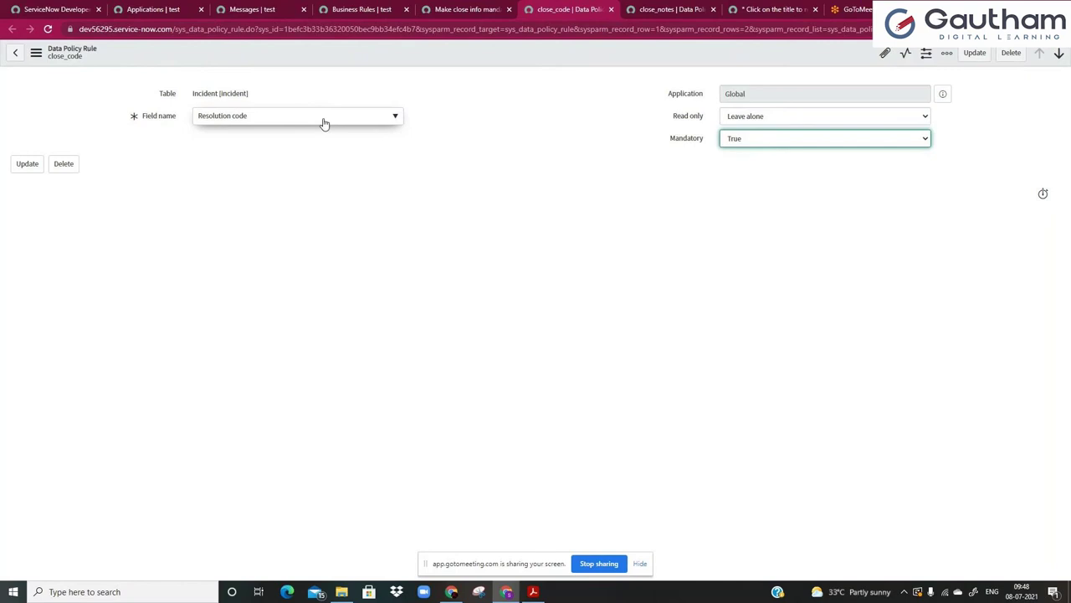
left_click(667, 9)
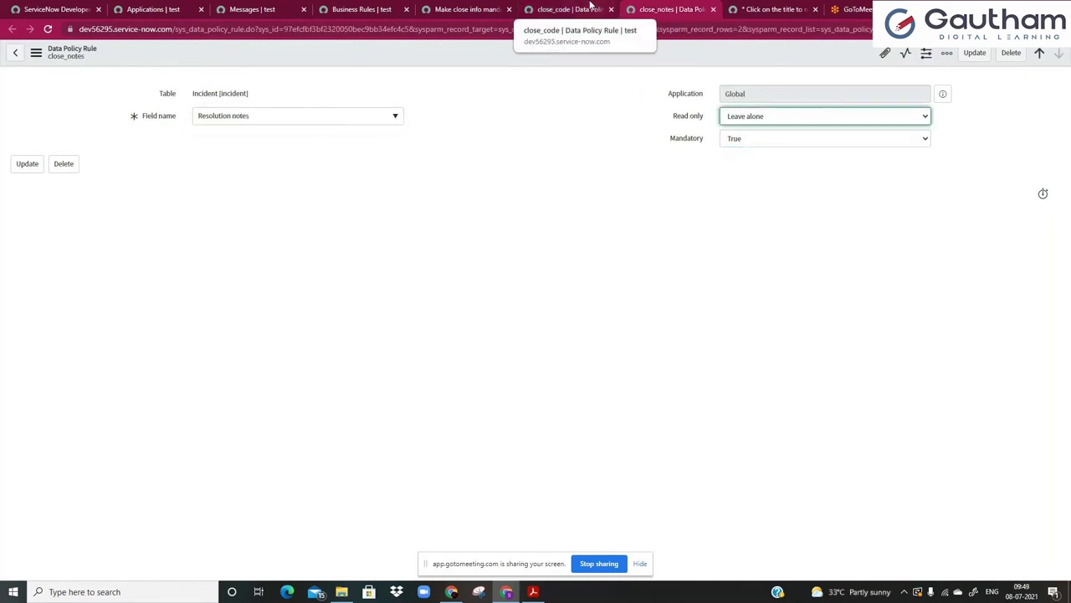
left_click(593, 7)
left_click(646, 7)
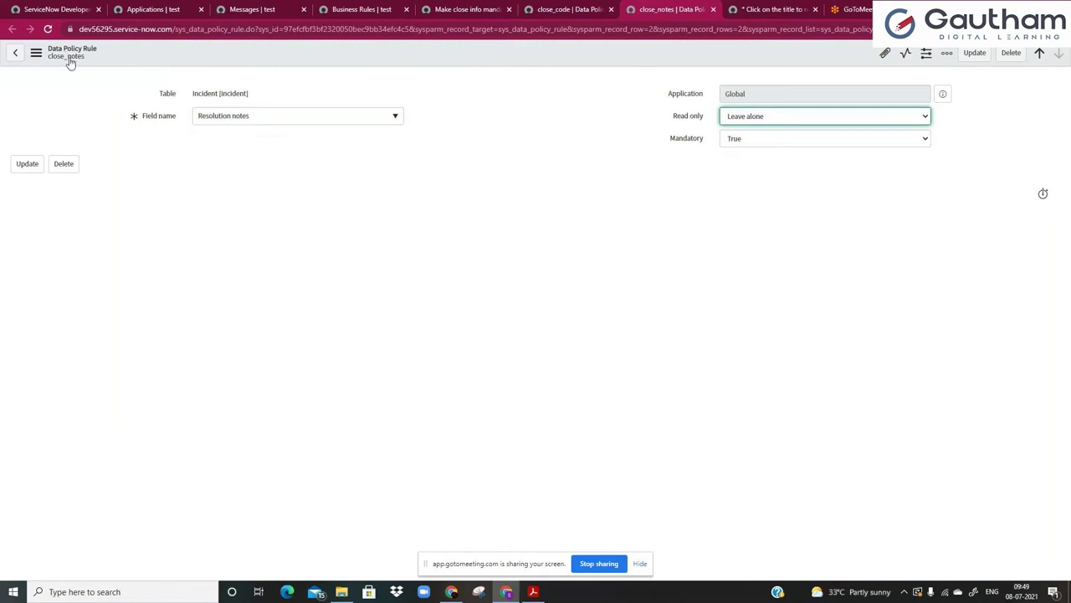
left_click(573, 10)
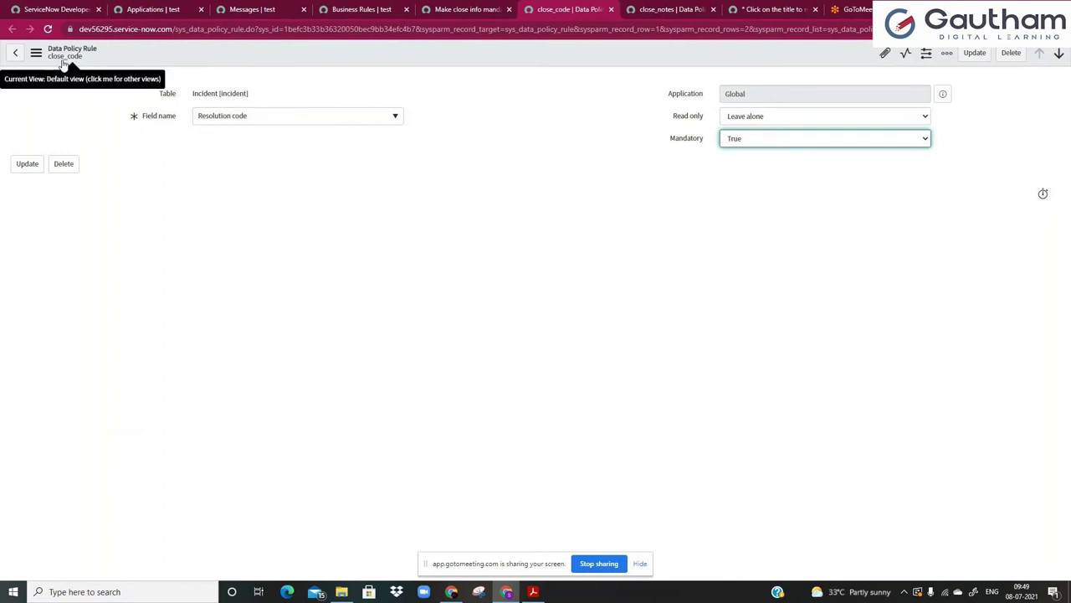
left_click(611, 9)
left_click(611, 10)
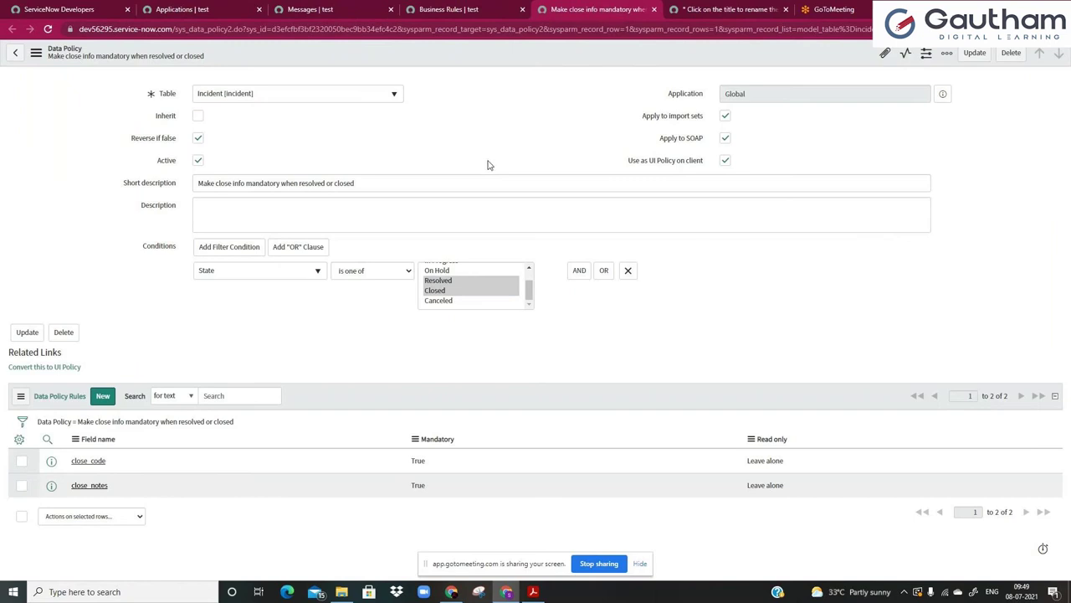
double_click(479, 184)
left_click_drag(478, 184, 248, 184)
left_click(311, 205)
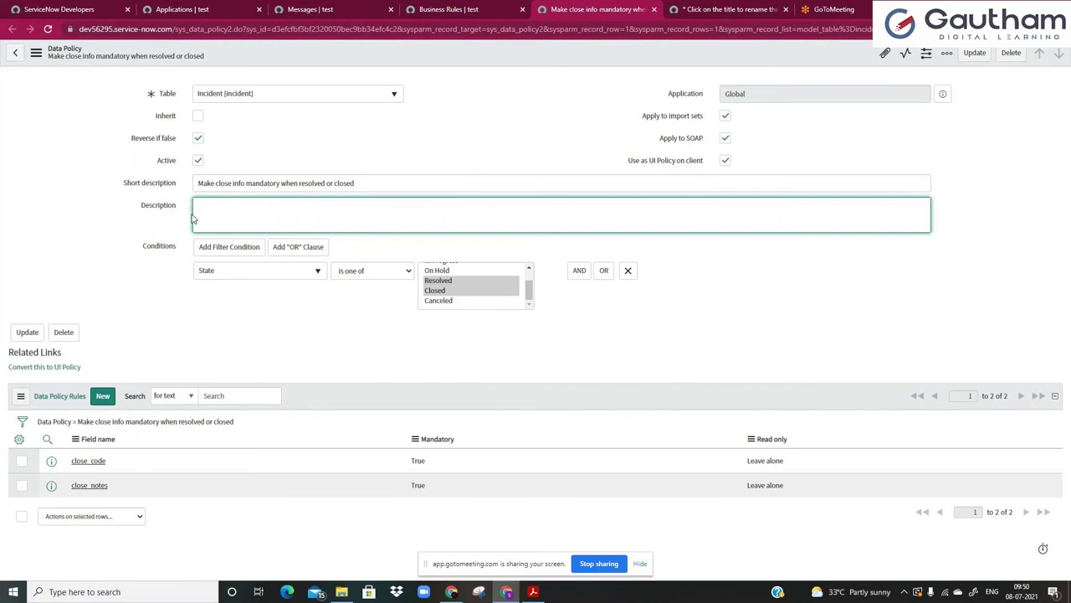
Step: Browse the incident table's dictionary entries, dictionary overrides, UI policies and data policies
left_click(459, 10)
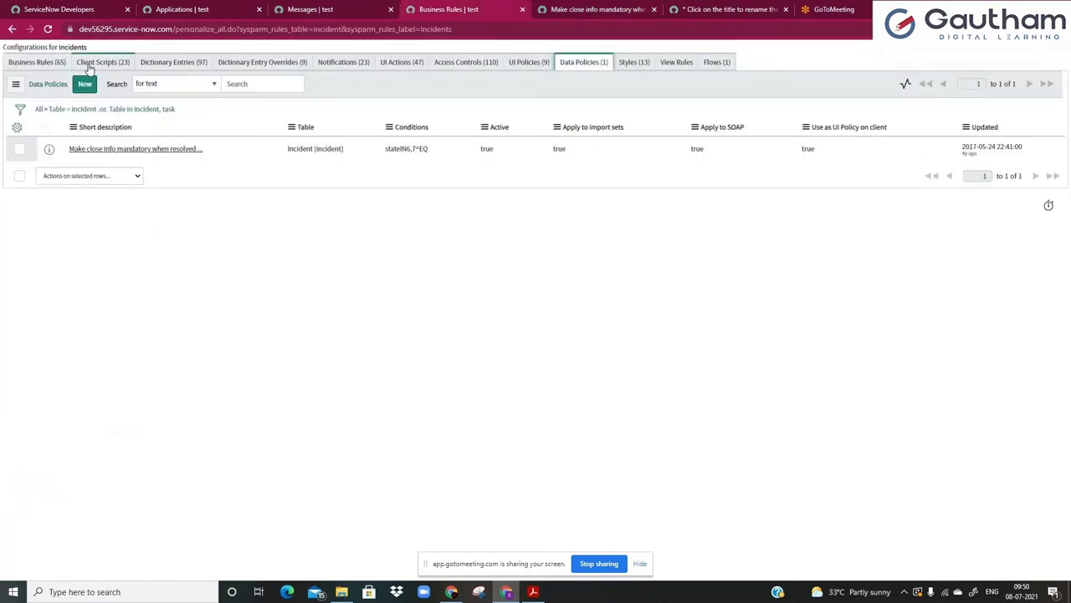
left_click(186, 67)
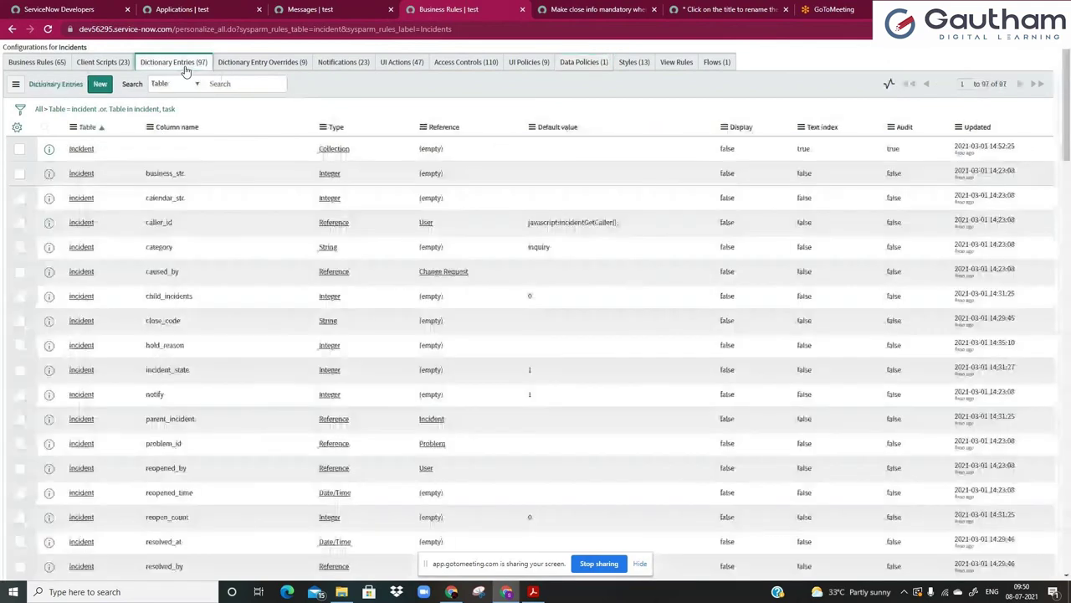
left_click(241, 65)
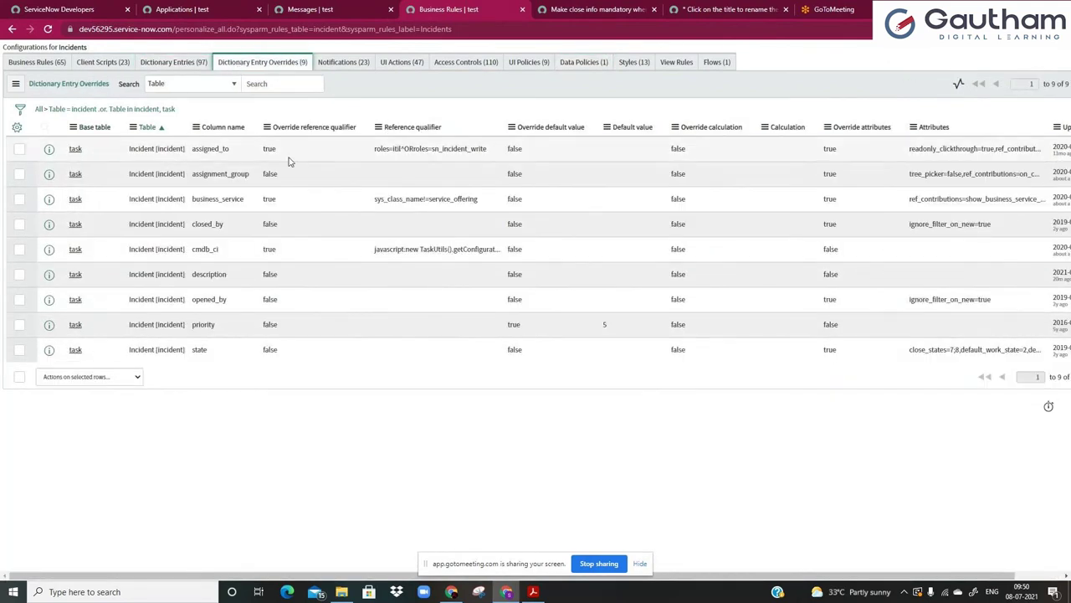
left_click(529, 64)
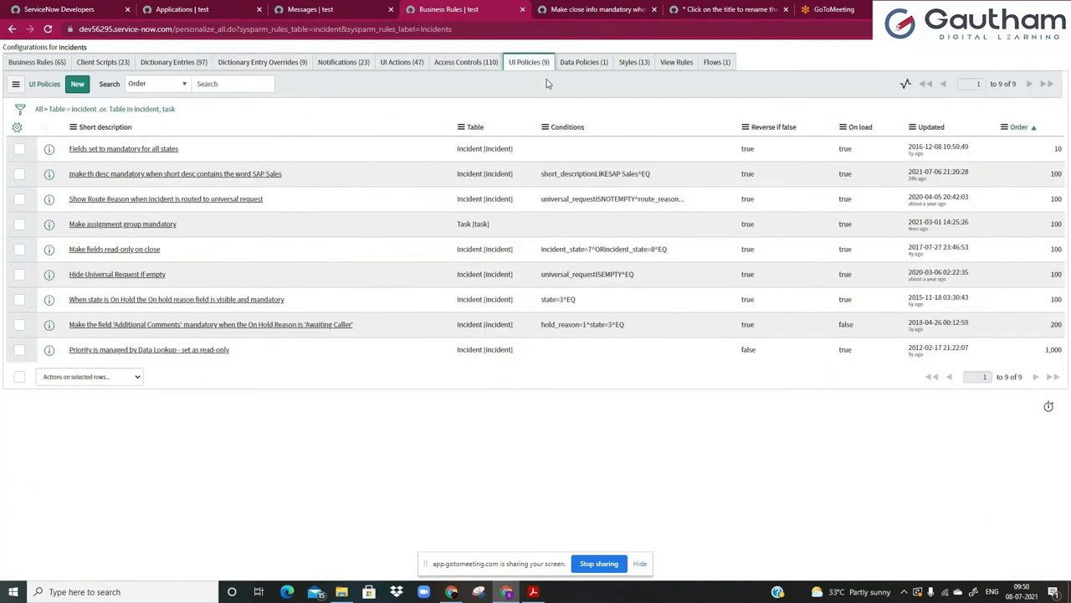
left_click(578, 65)
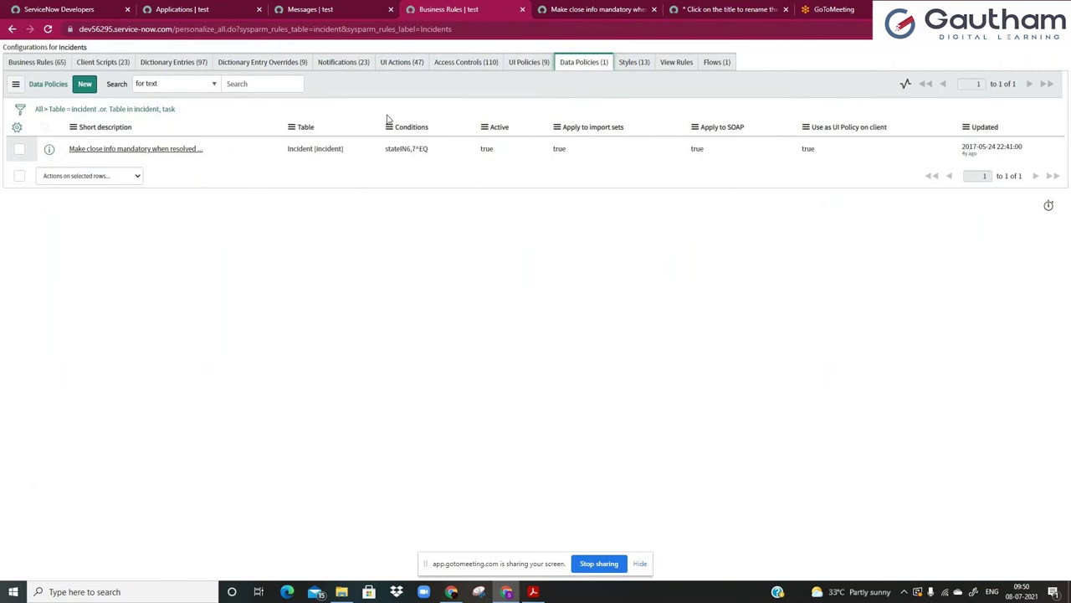
Step: Open the 23 incident notifications as a standalone list and bring up Personalize List Columns
left_click(342, 67)
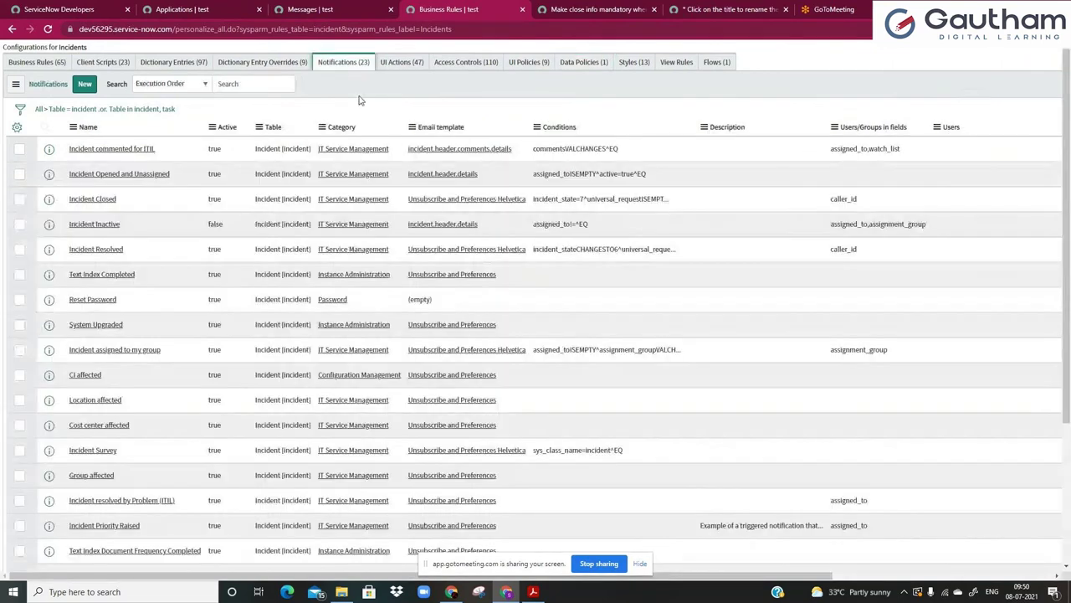
left_click(287, 81)
left_click(323, 87)
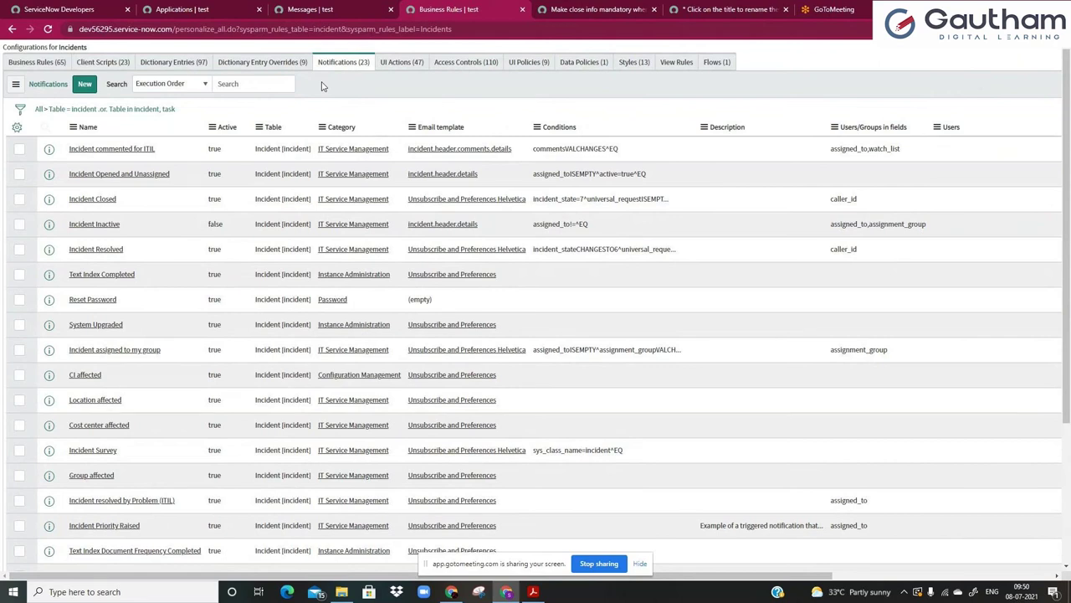
left_click(118, 114)
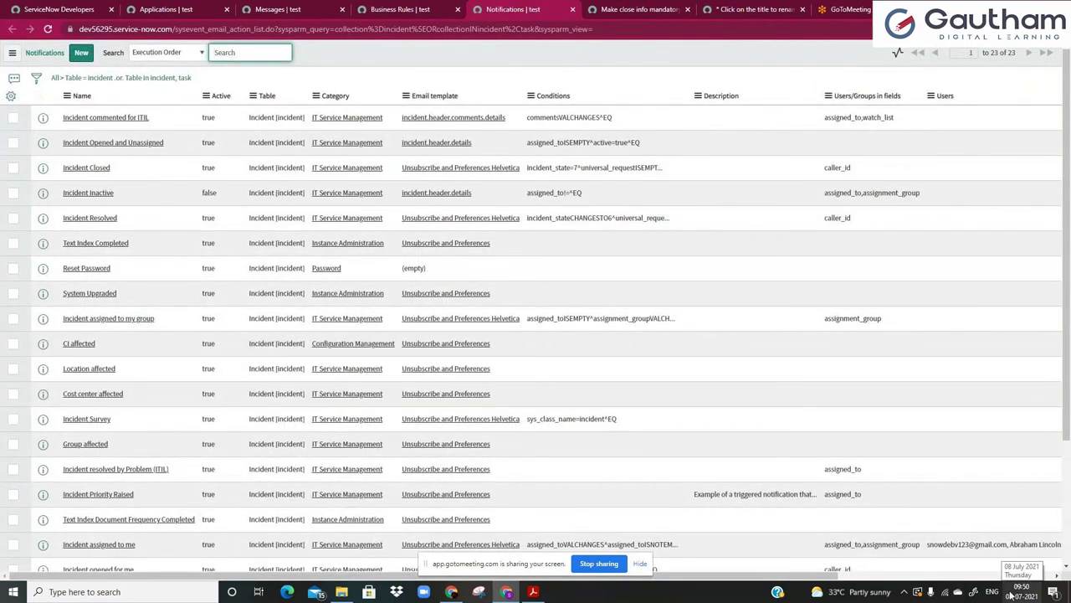
left_click(9, 98)
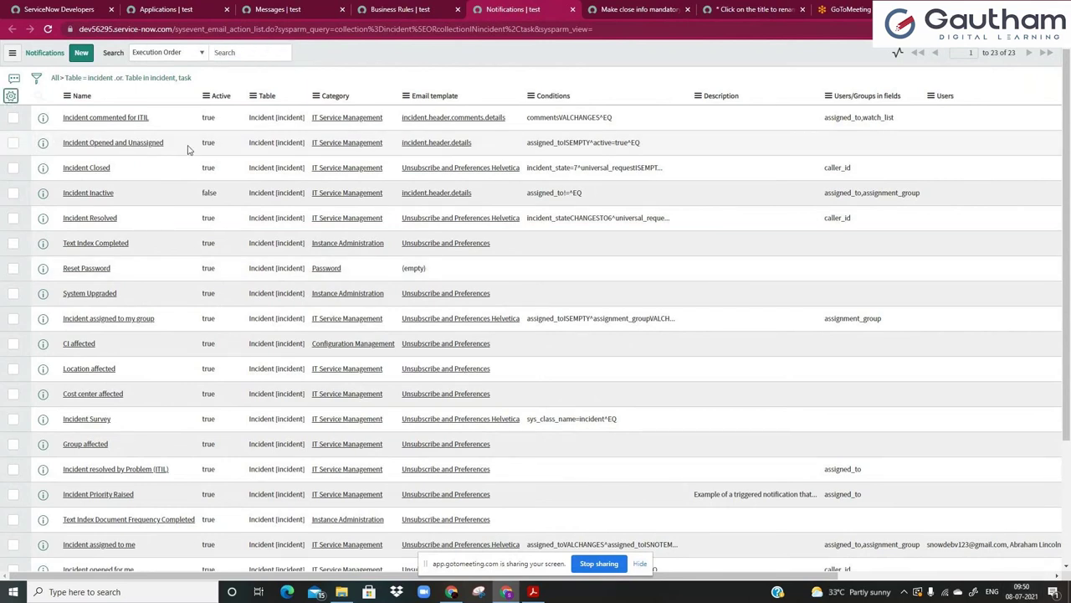
left_click(11, 97)
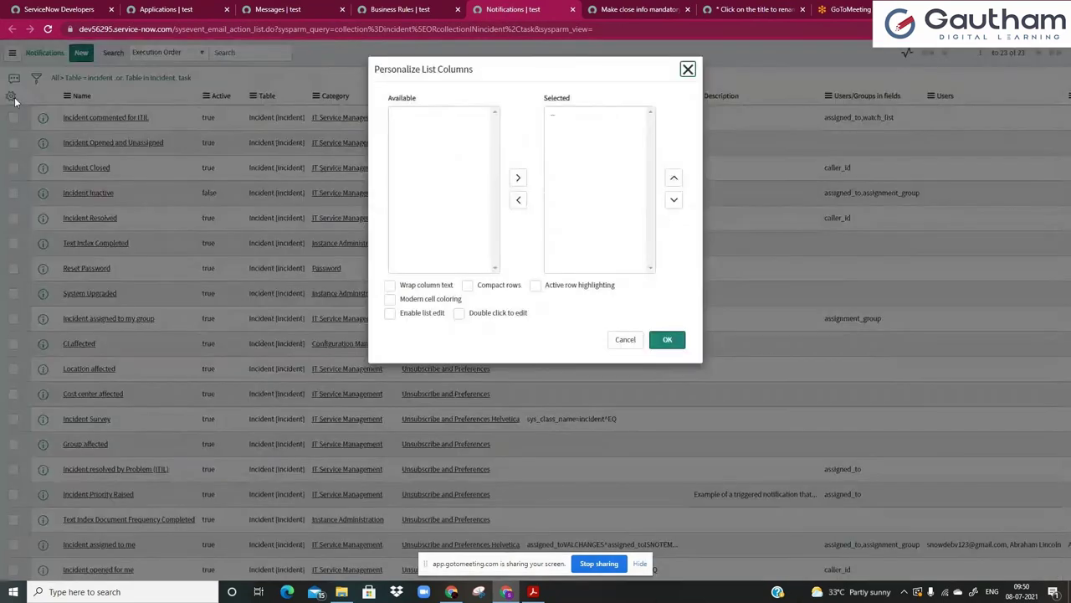
Step: Add every available column to the notifications list, then check the French Translations plugin progress
left_click(457, 143)
key("shift+End")
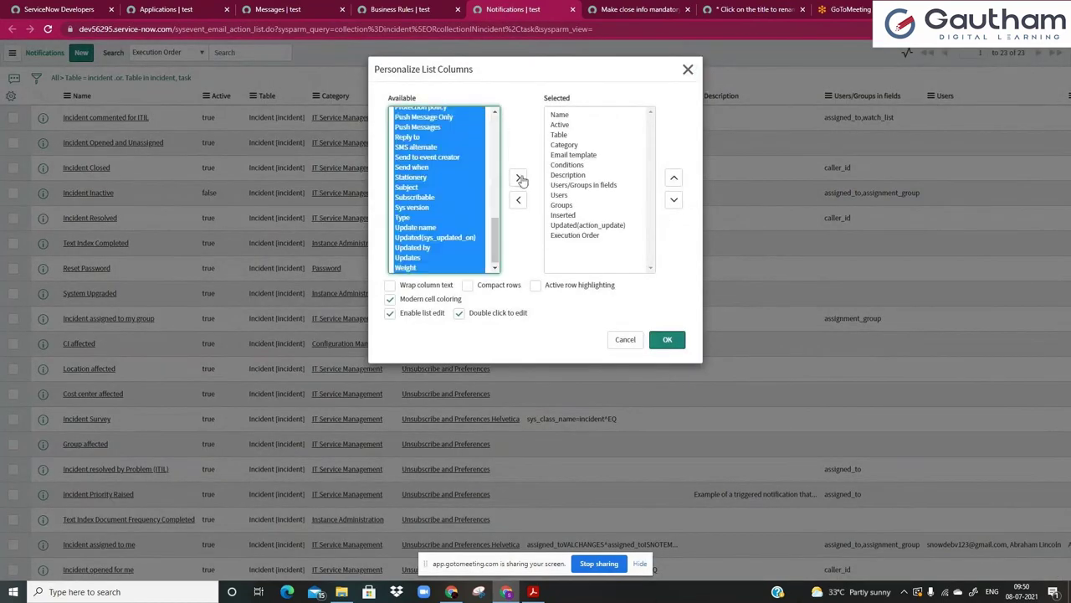
left_click(520, 179)
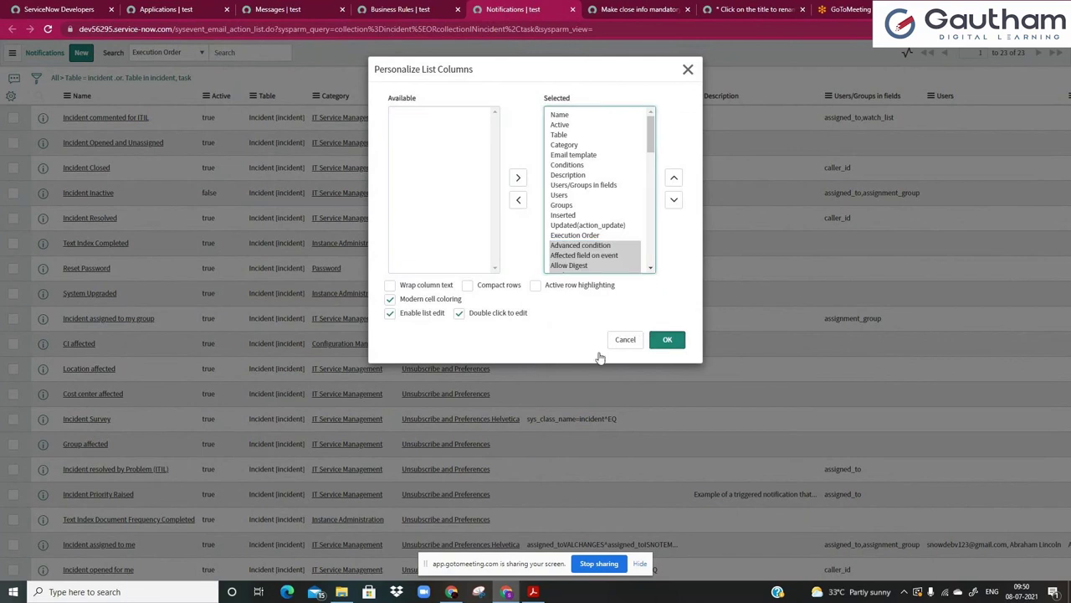
left_click(675, 341)
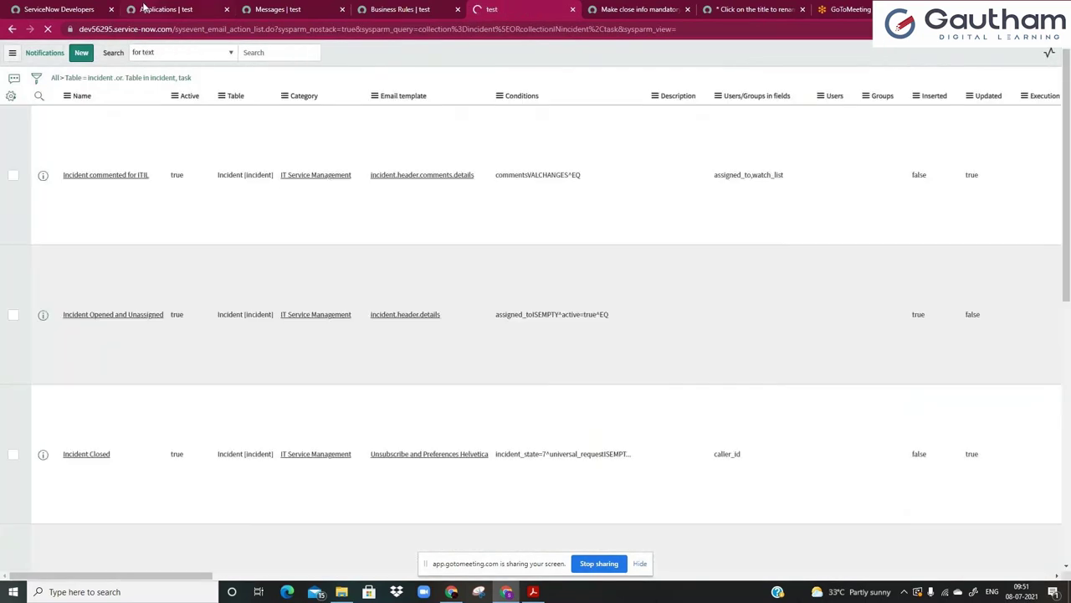
left_click(144, 8)
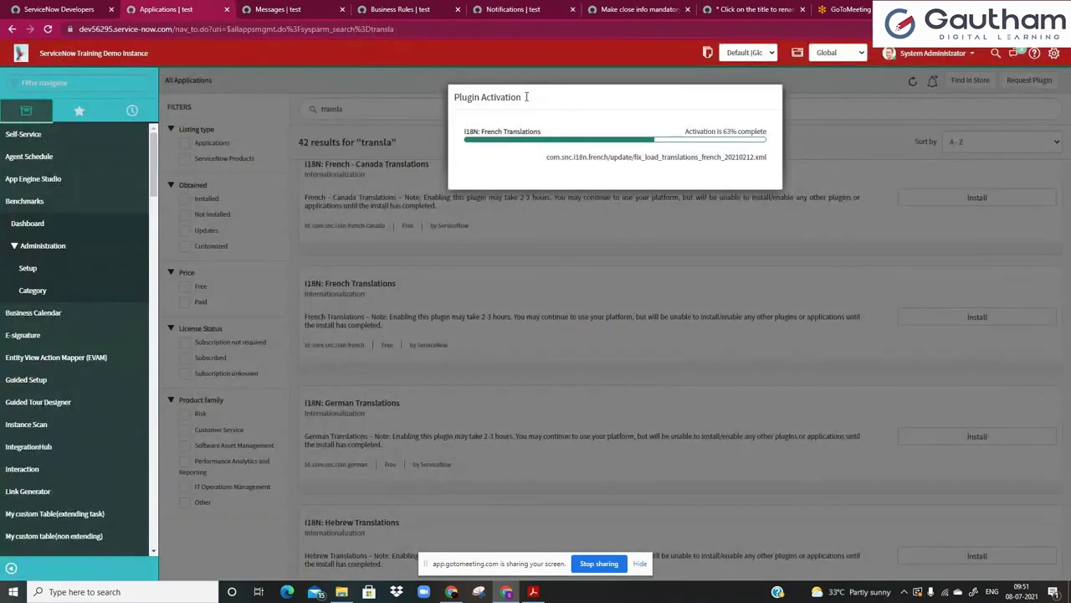
Step: On the Messages tab, filter the navigator for 'mail pro' and open Email Properties
key("ctrl+Tab")
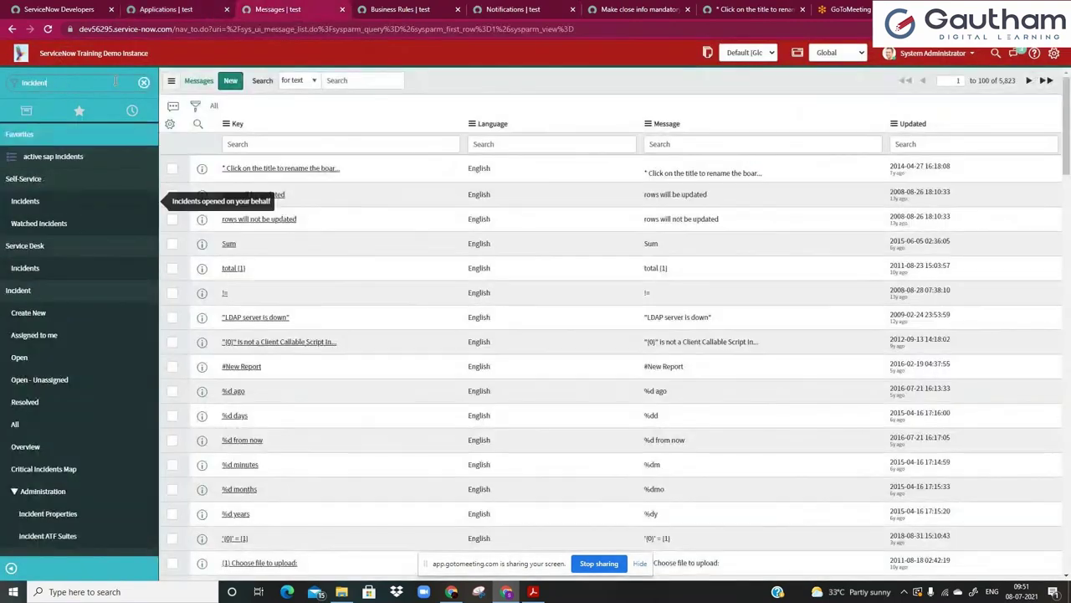
double_click(115, 82)
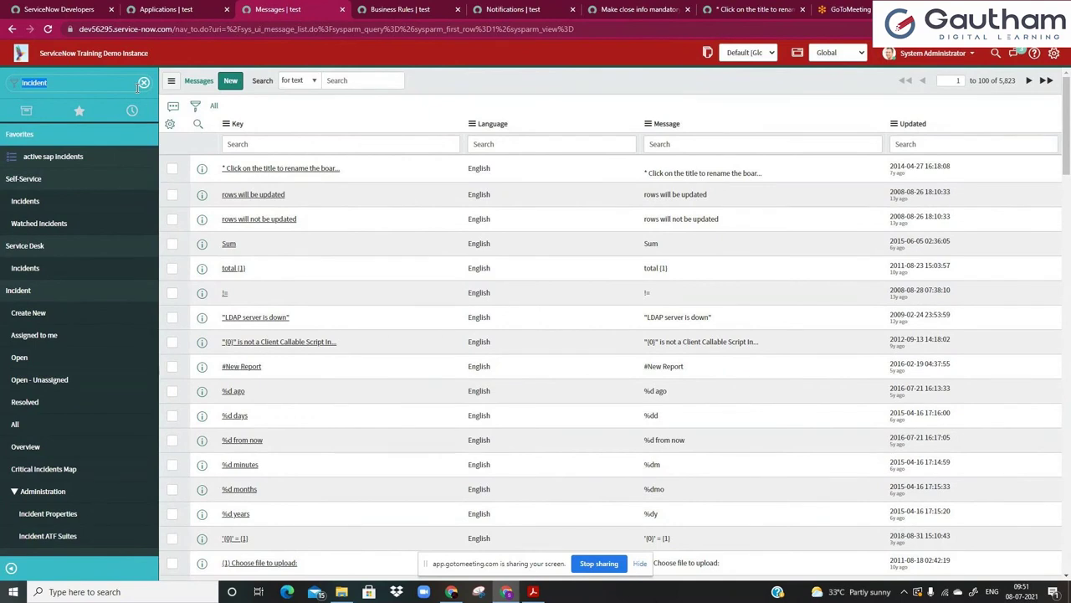
type("mai")
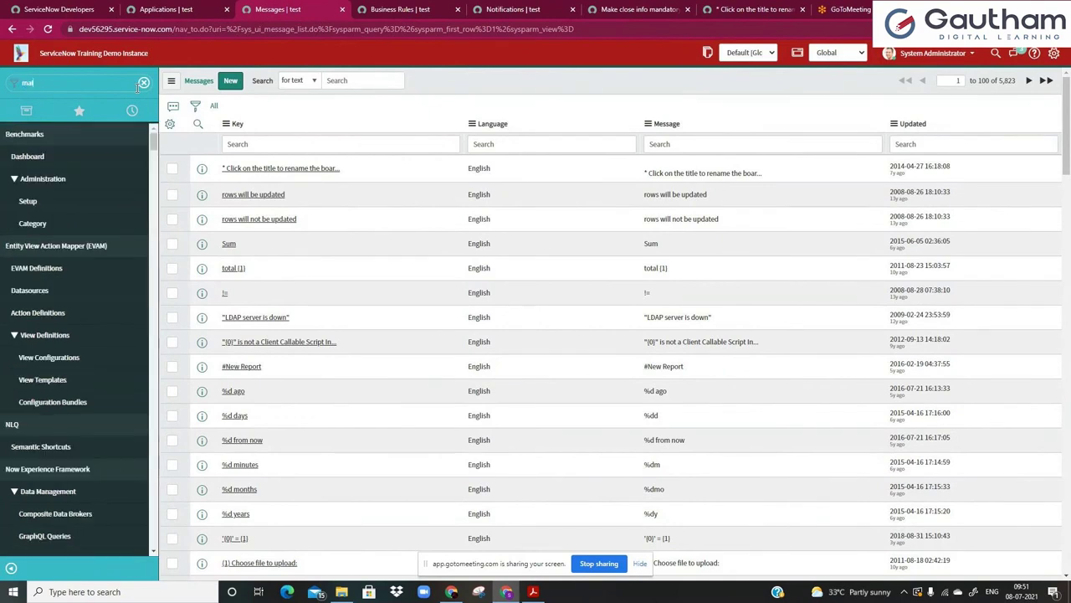
type("lbox")
scroll(69, 146, "down", 1)
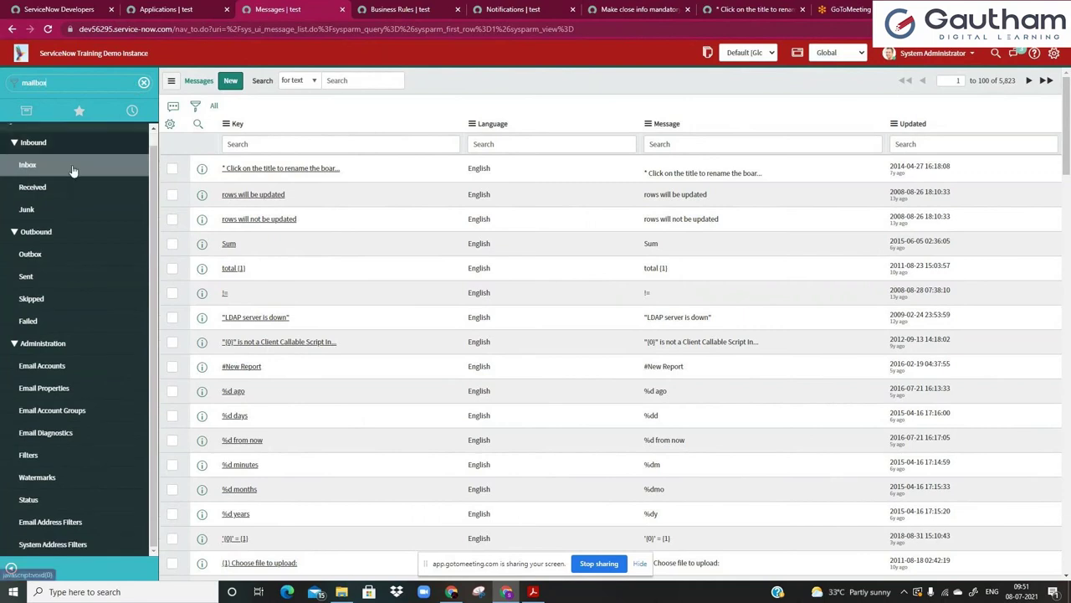
scroll(91, 251, "up", 1)
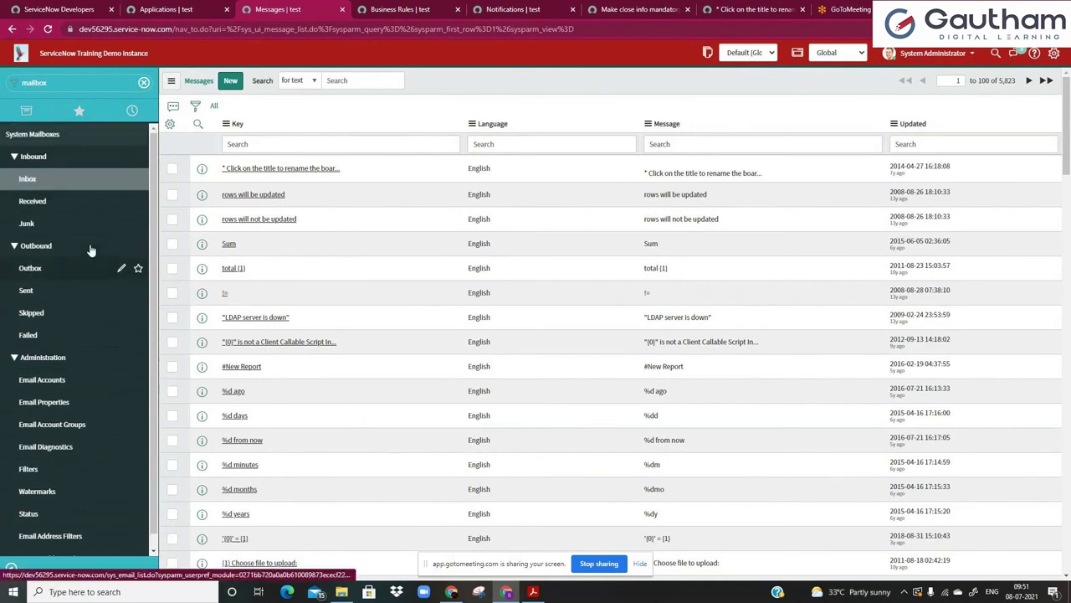
left_click(57, 84)
key("BackSpace")
key("BackSpace")
key("BackSpace")
key("BackSpace")
key("BackSpace")
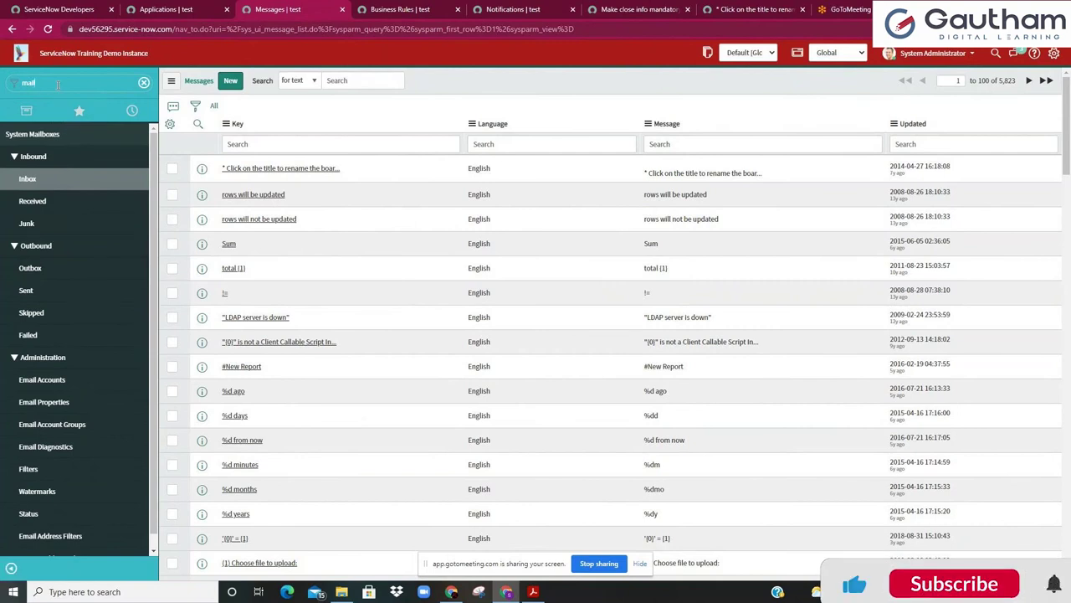
type("il pro")
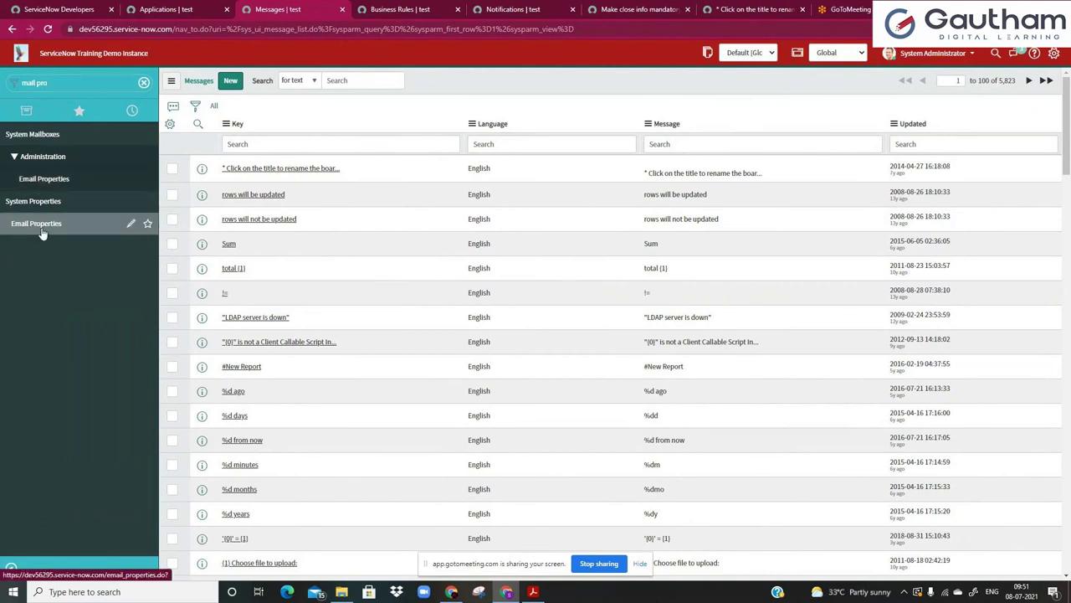
left_click(41, 230)
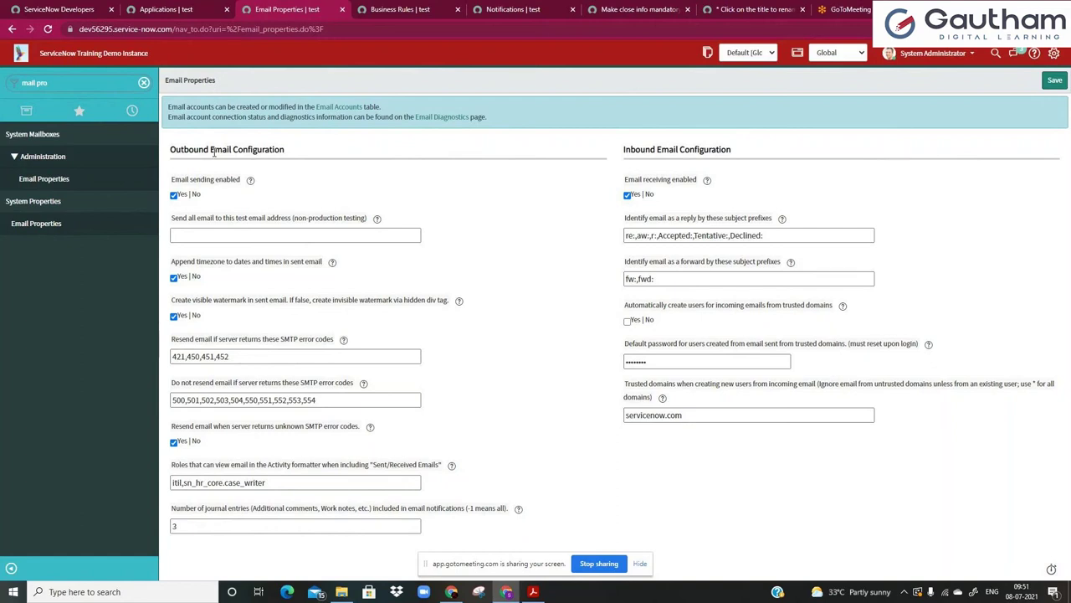
Step: Filter the navigator for 'users' and open Organization > Users in its own tab
left_click(929, 54)
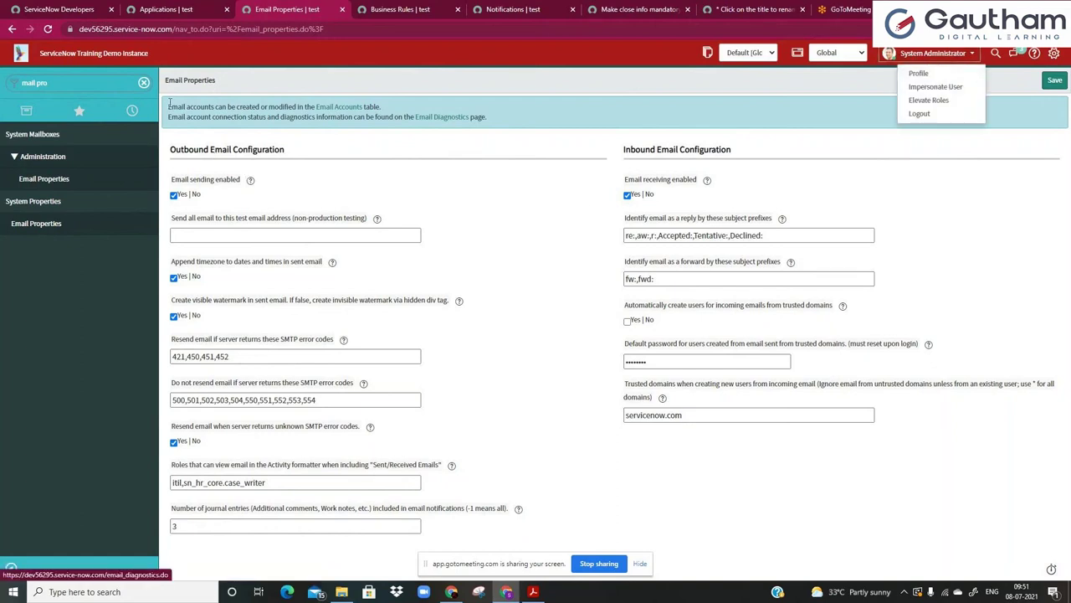
left_click(189, 236)
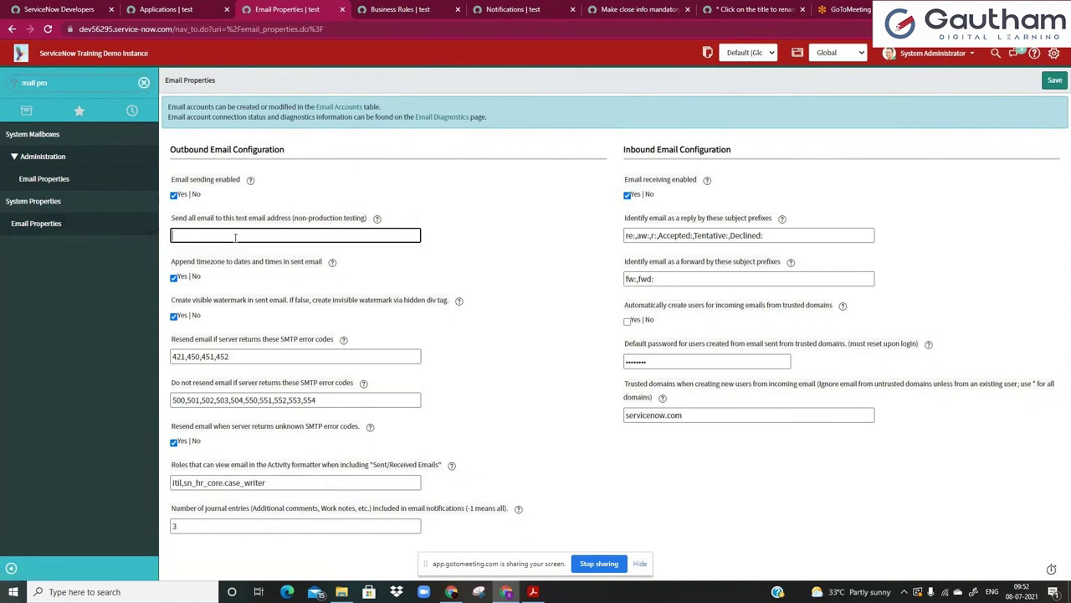
left_click(144, 82)
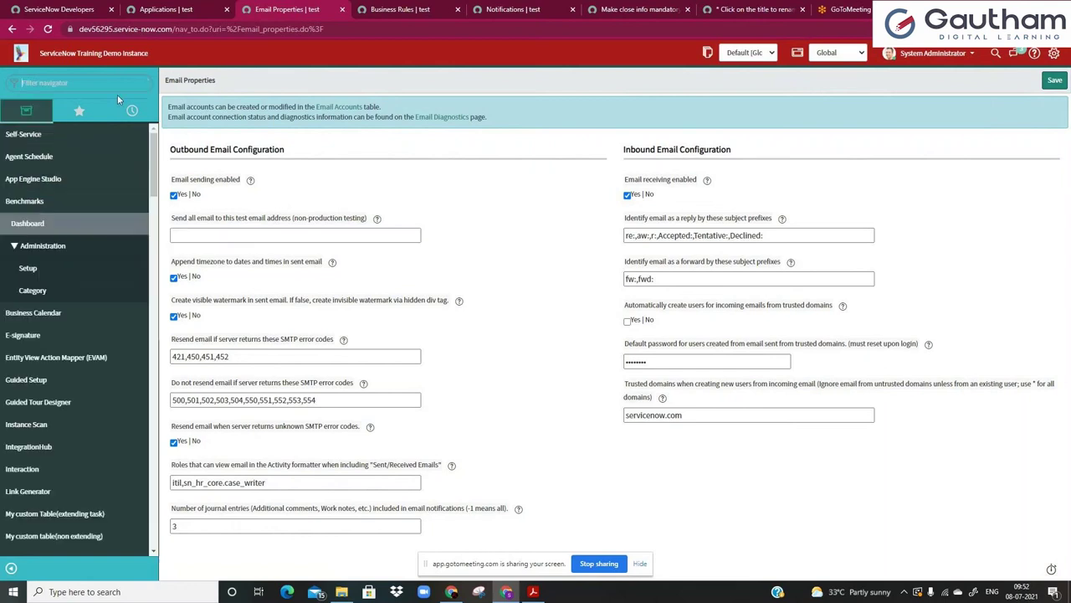
left_click(112, 83)
type("user")
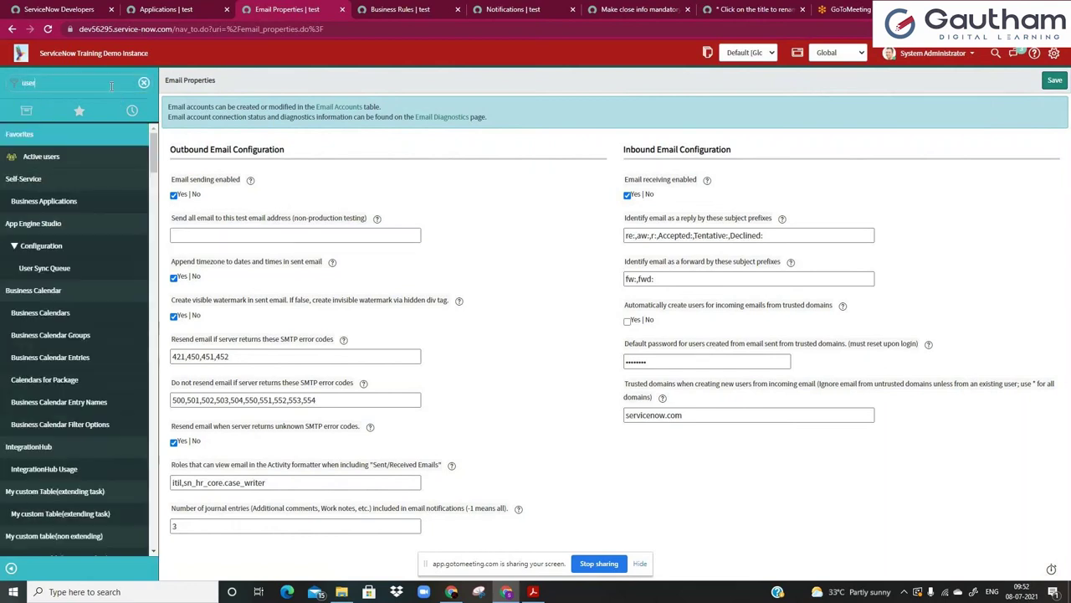
type("s")
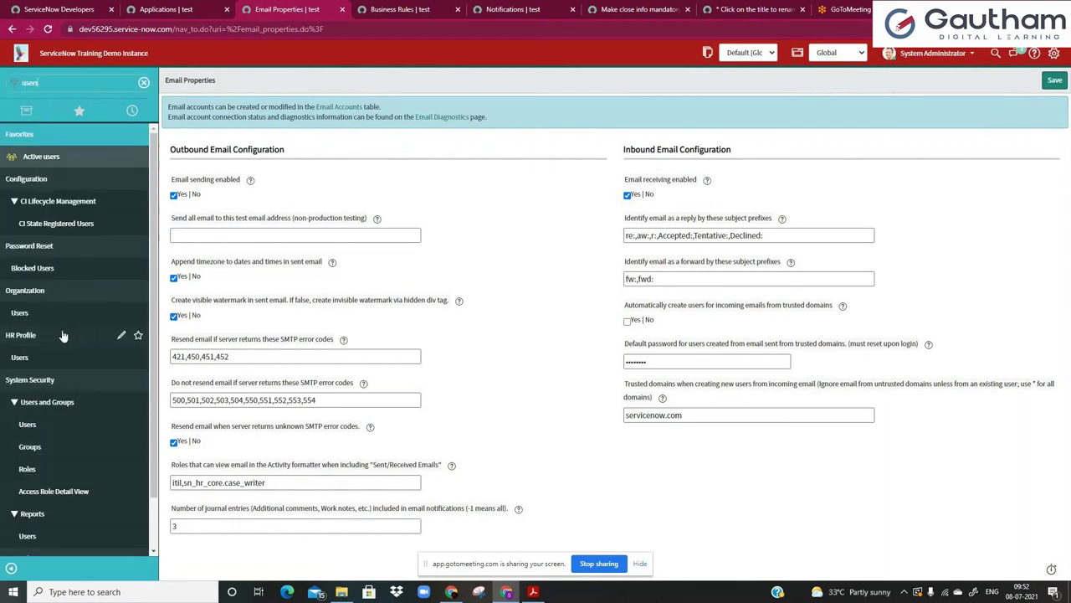
middle_click(52, 318)
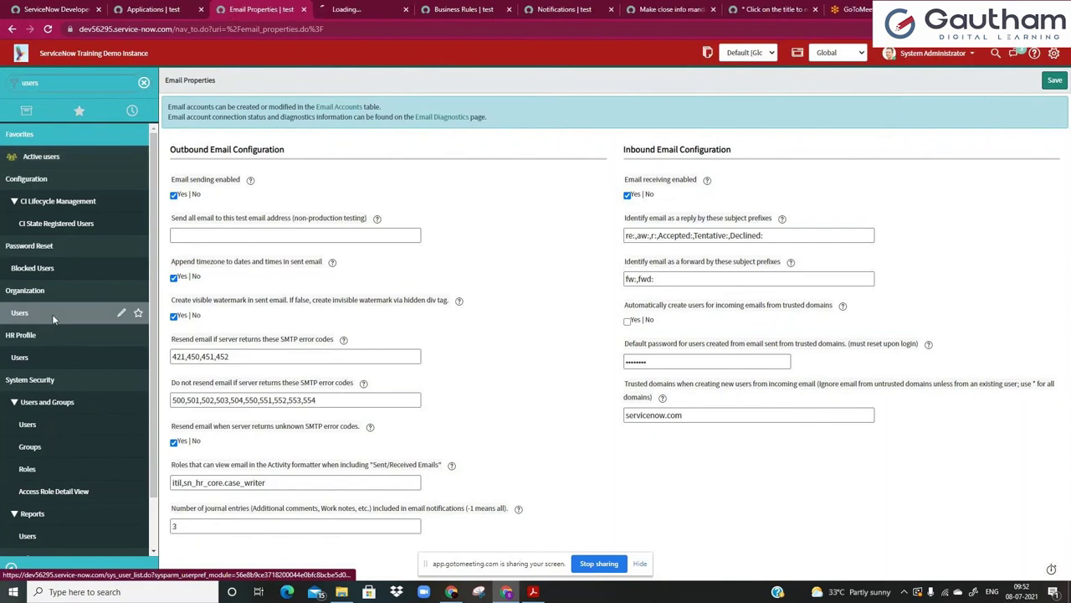
left_click(232, 236)
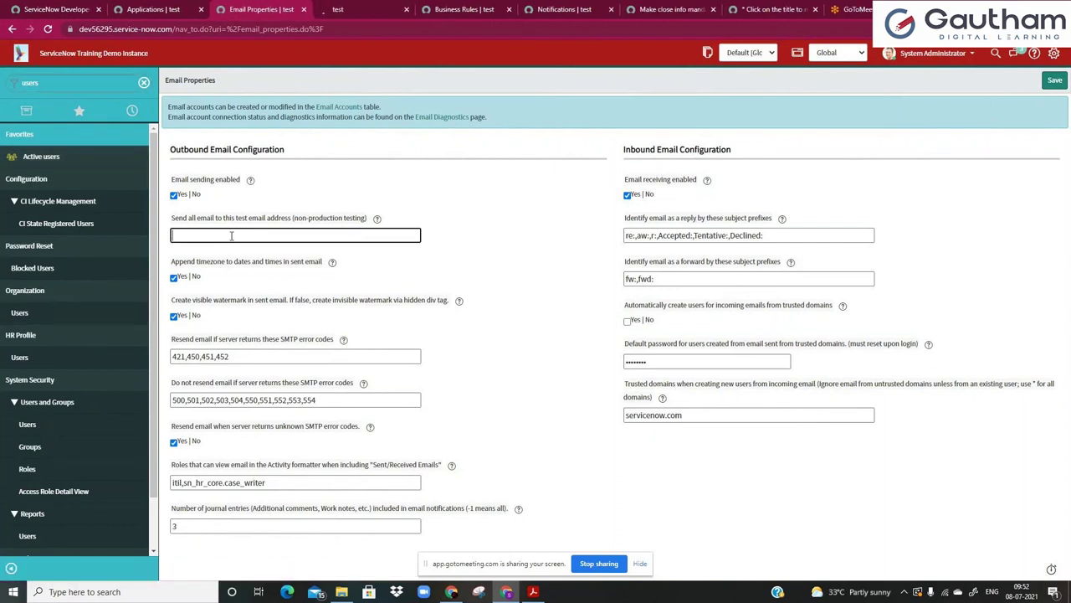
left_click(350, 10)
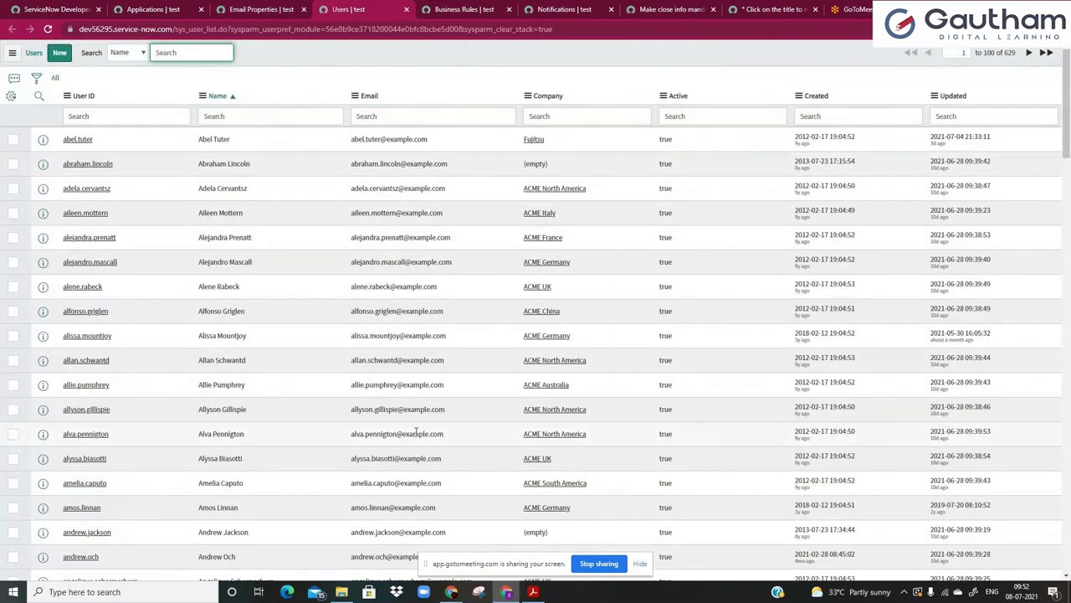
Step: Return to the Users list and locate the first user's example.com email address
left_click(565, 9)
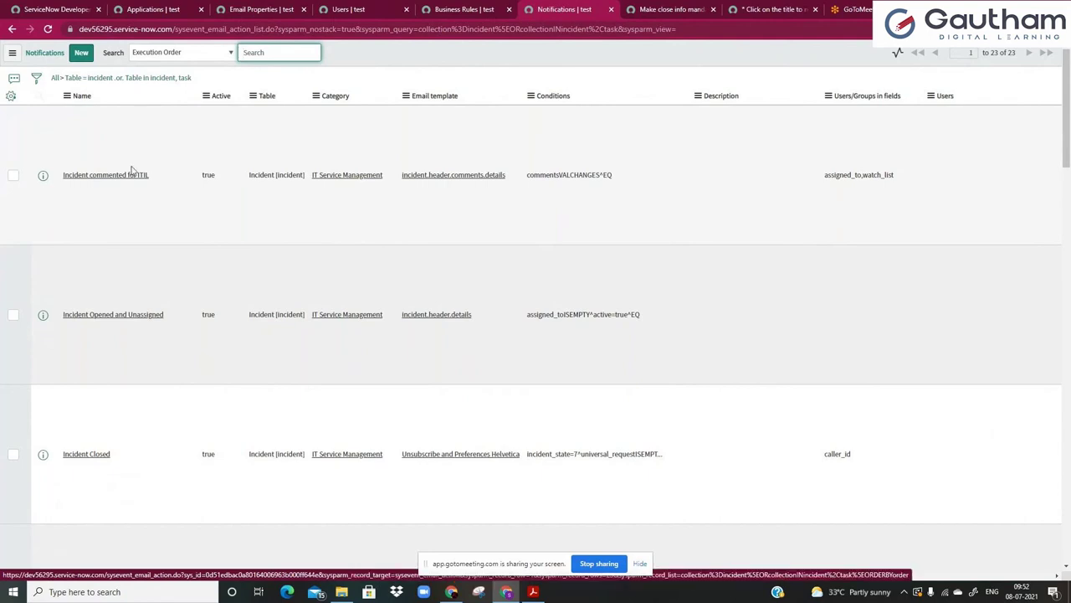
left_click(357, 9)
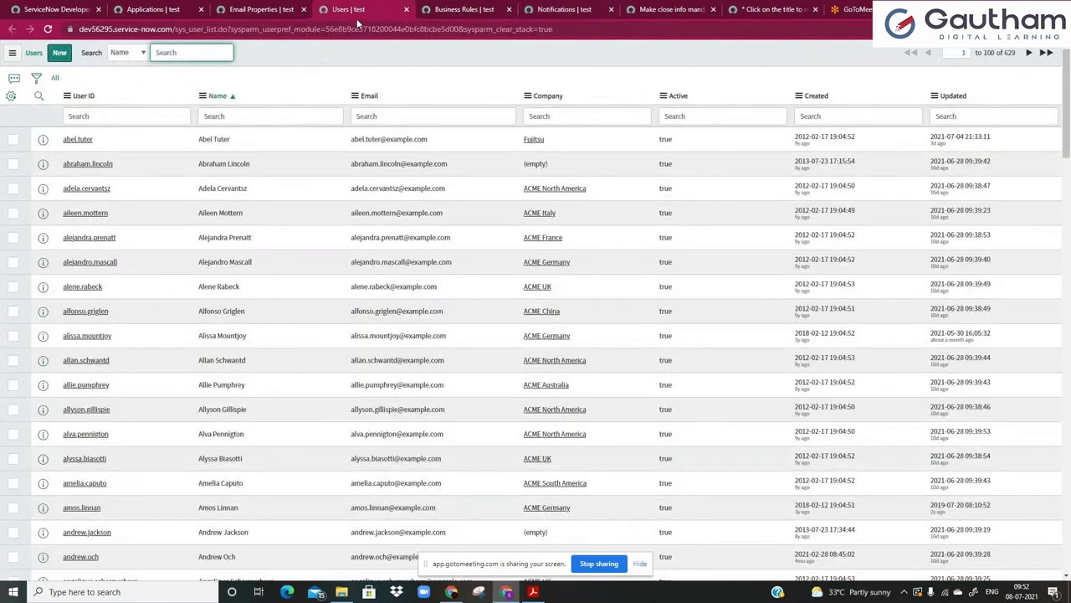
left_click(303, 115)
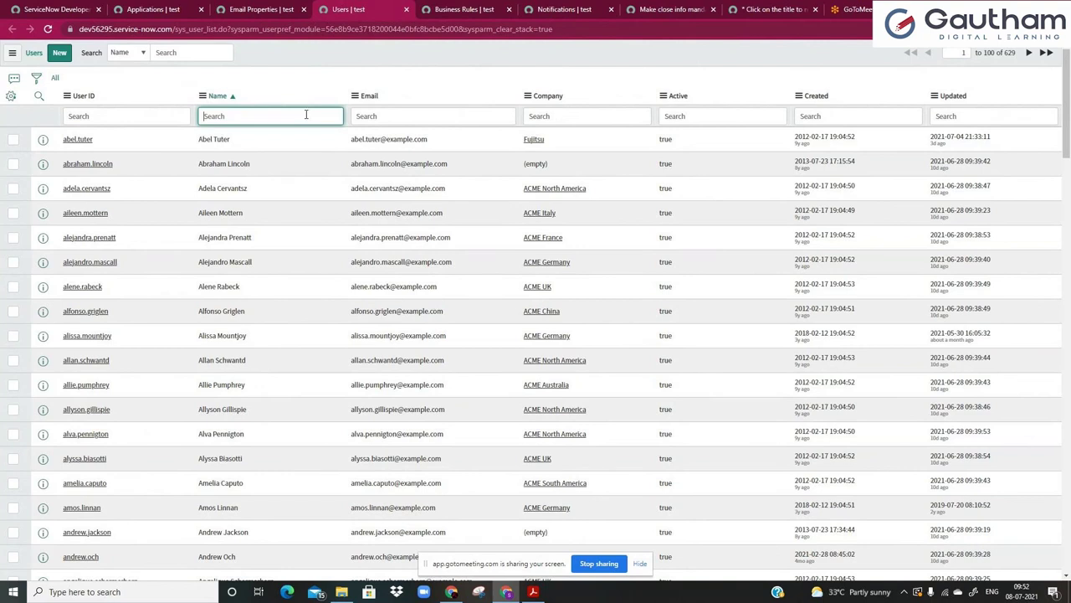
left_click(303, 90)
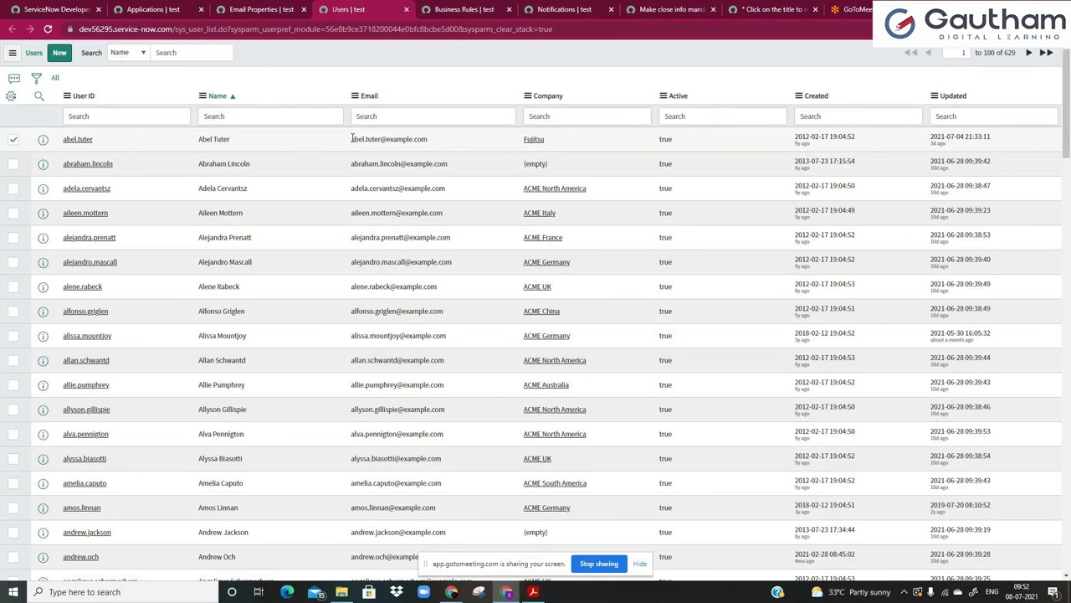
left_click_drag(352, 138, 429, 140)
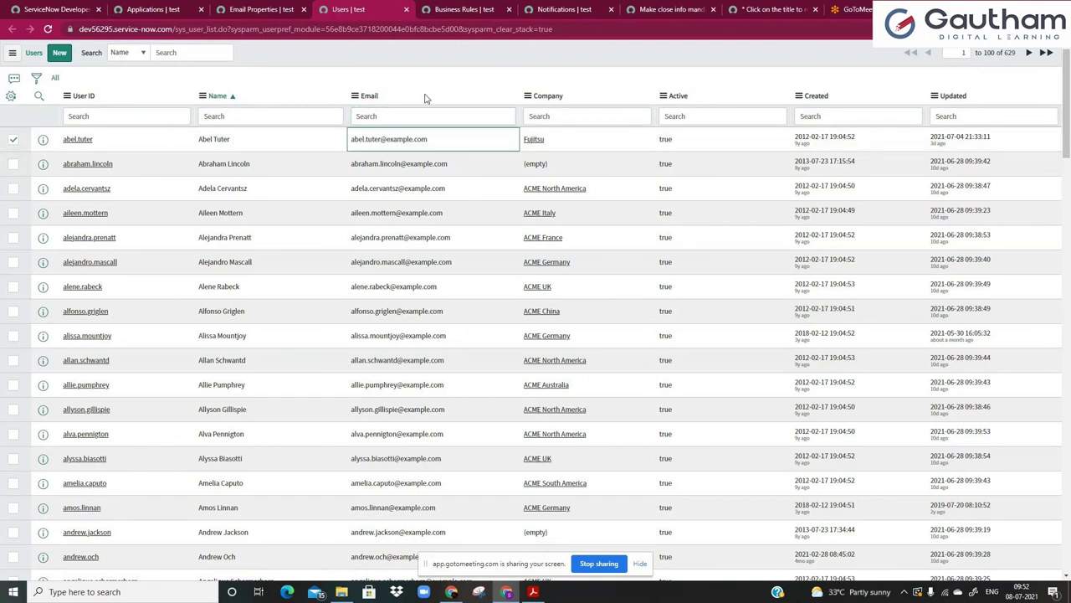
double_click(435, 142)
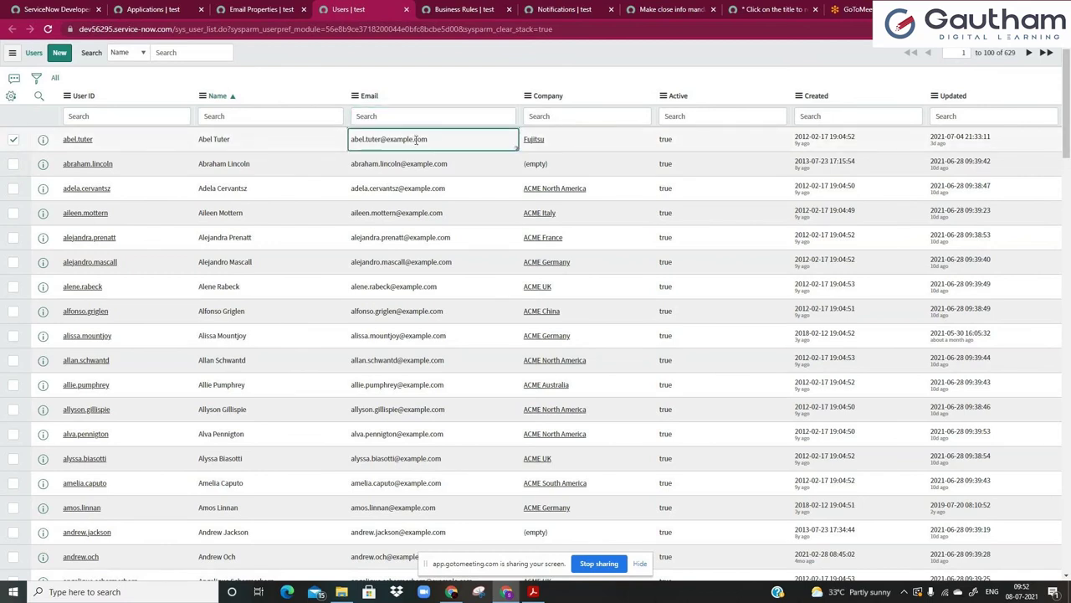
Step: Replace the first user's email with a Gmail test address and save it inline
double_click(372, 149)
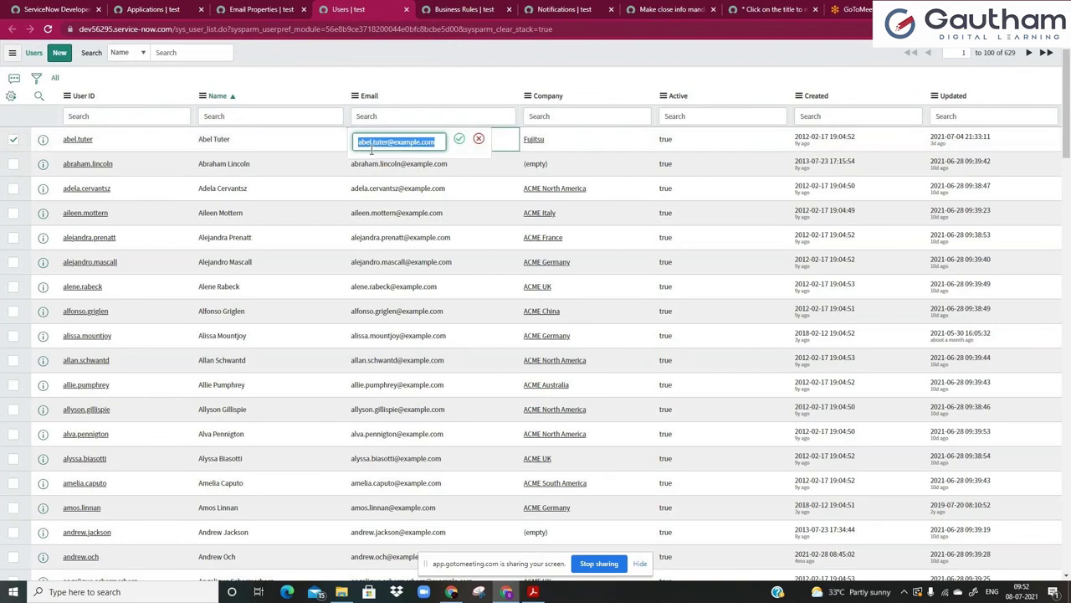
key("BackSpace")
type("testyd")
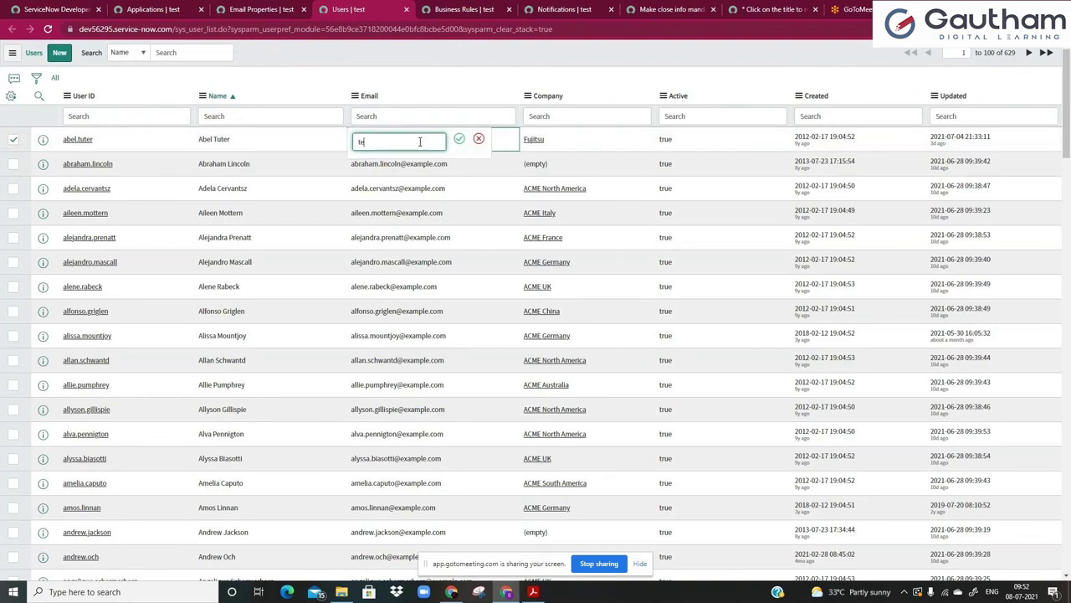
key("ctrl+a")
left_click(459, 139)
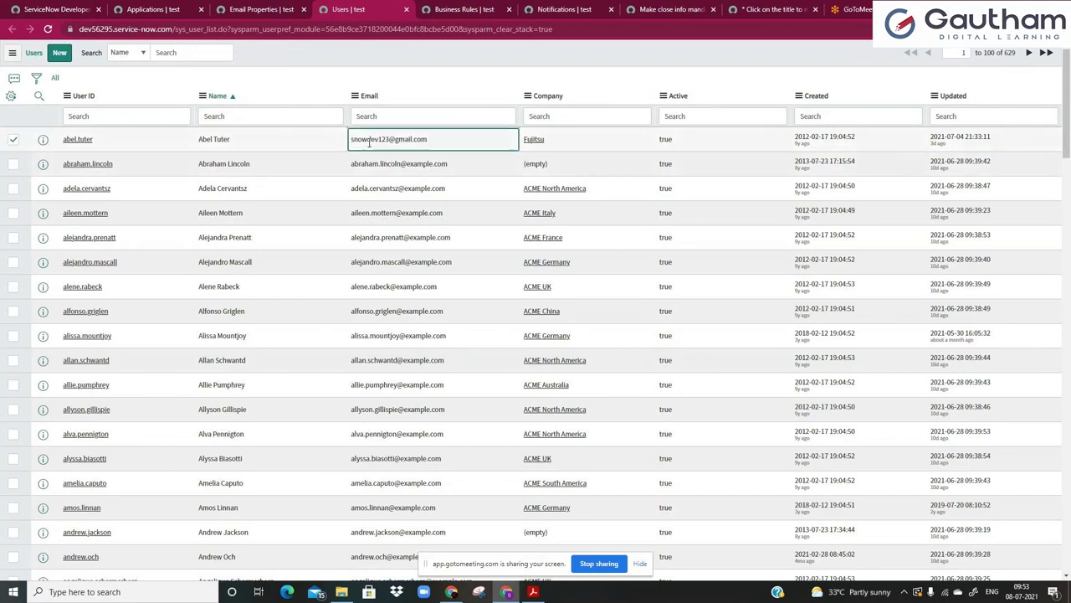
Step: Check the newly saved email address and browse through the Users list
left_click_drag(357, 139, 448, 140)
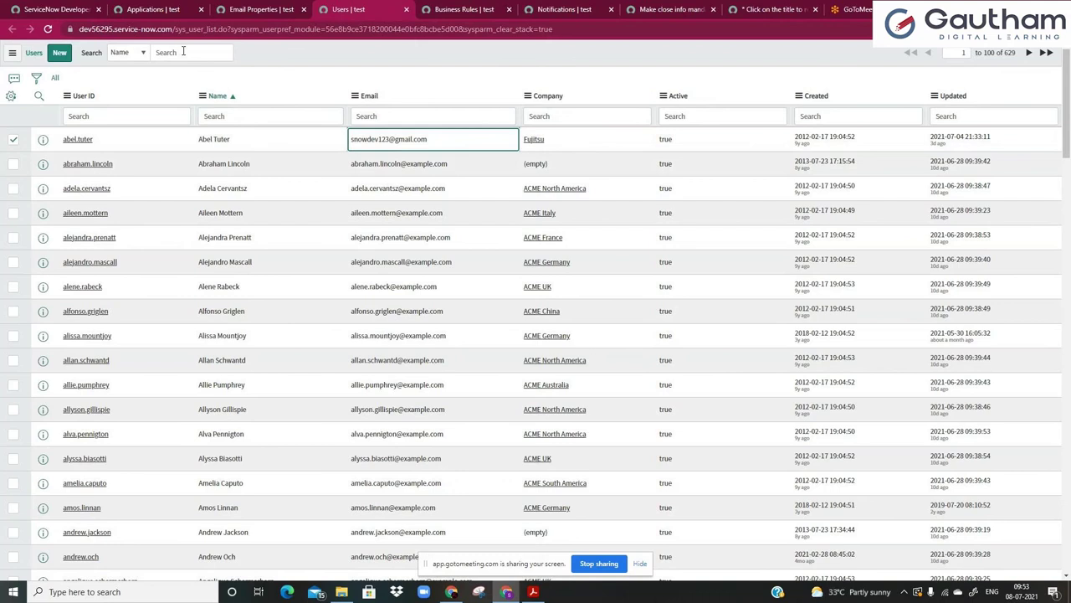
left_click(138, 29)
left_click(221, 78)
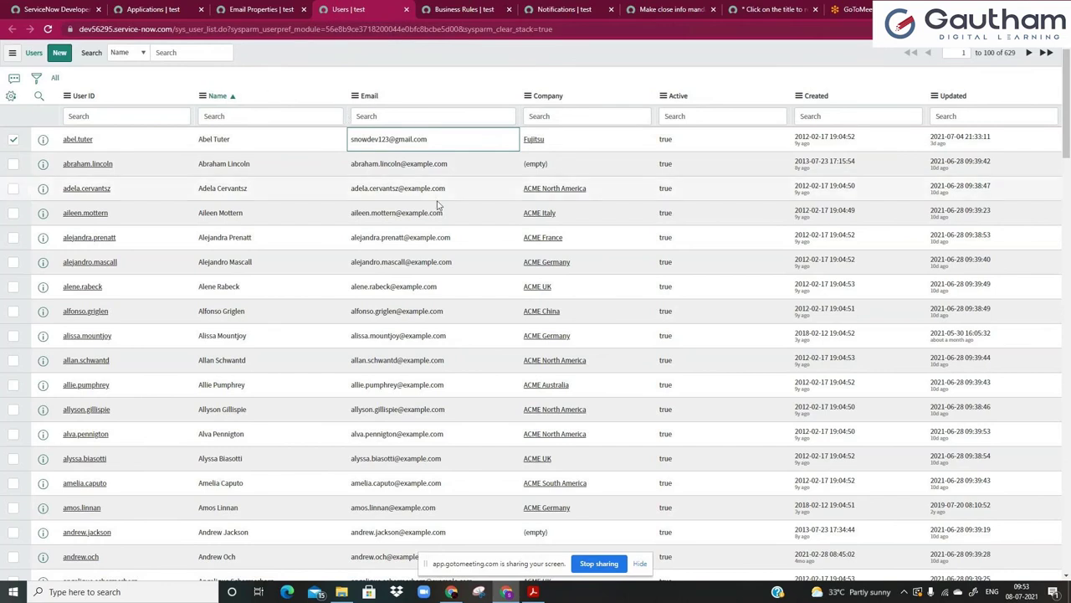
scroll(444, 218, "down", 1)
scroll(447, 230, "down", 3)
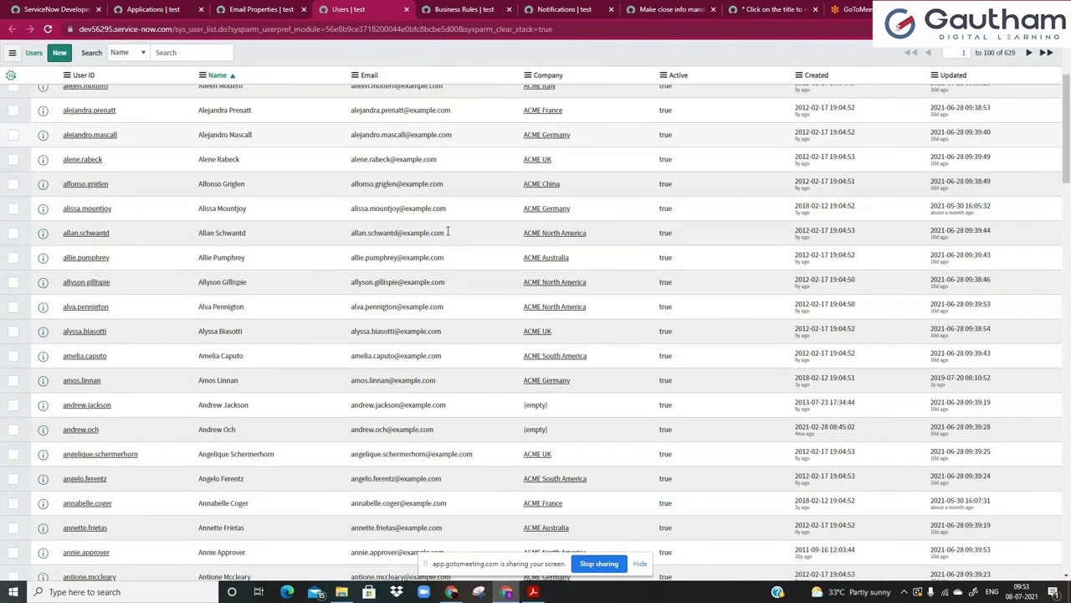
scroll(452, 193, "up", 4)
left_click(443, 188)
left_click(423, 335)
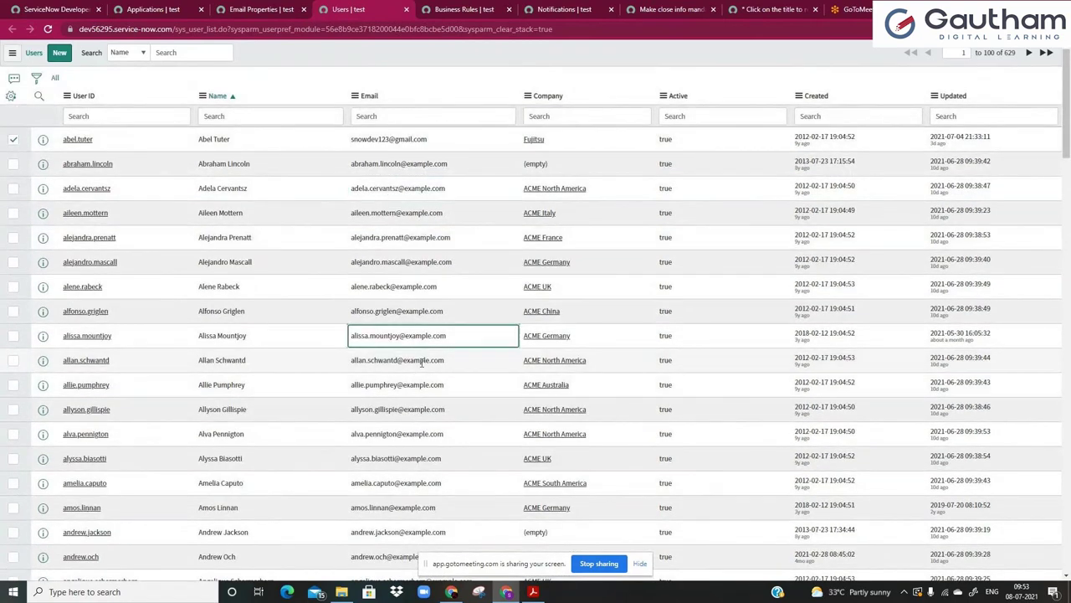
left_click(421, 362)
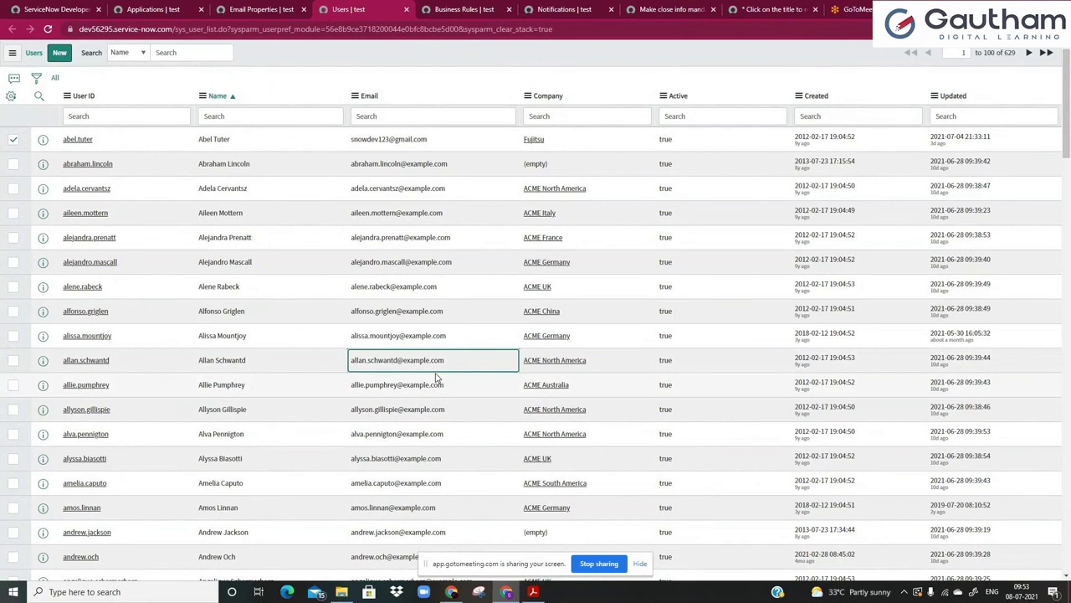
Step: Go back to the first user's edited email and highlight the new address
left_click(423, 142)
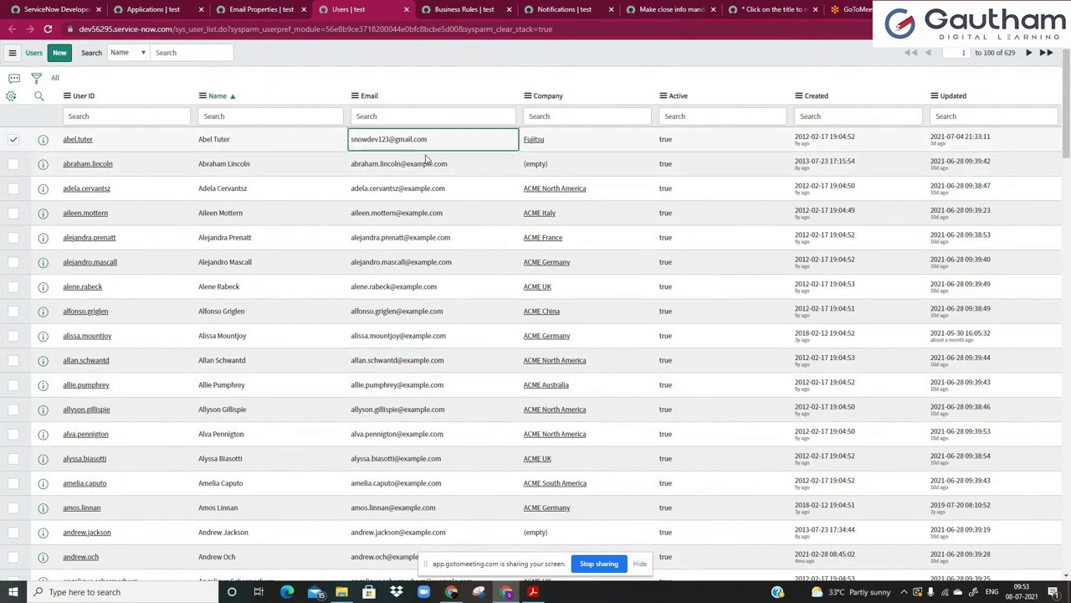
left_click(428, 186)
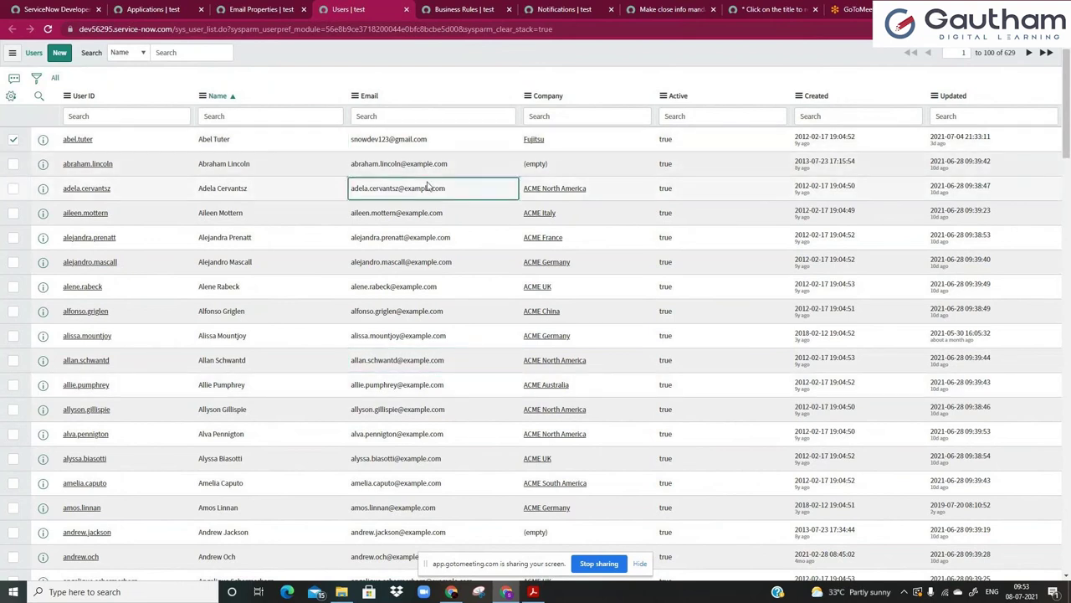
left_click(422, 141)
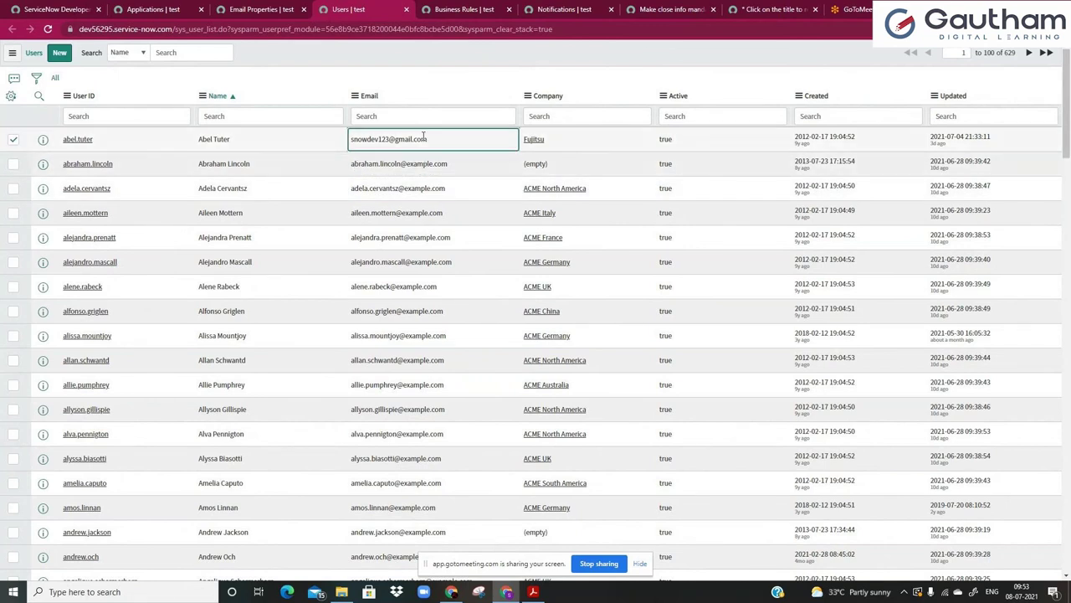
left_click_drag(377, 137, 411, 274)
left_click(412, 272)
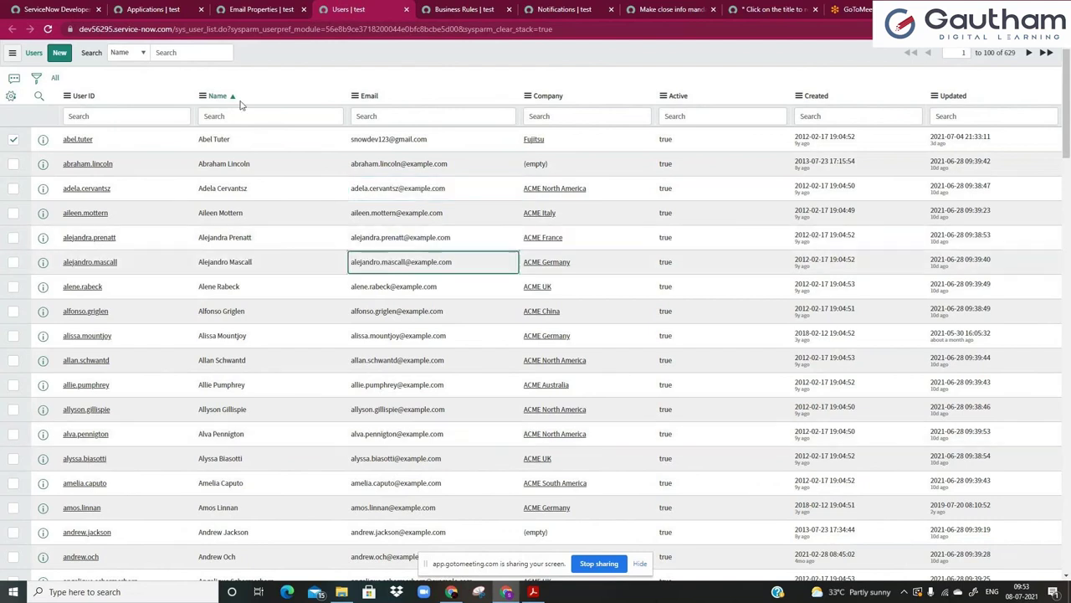
left_click(369, 140)
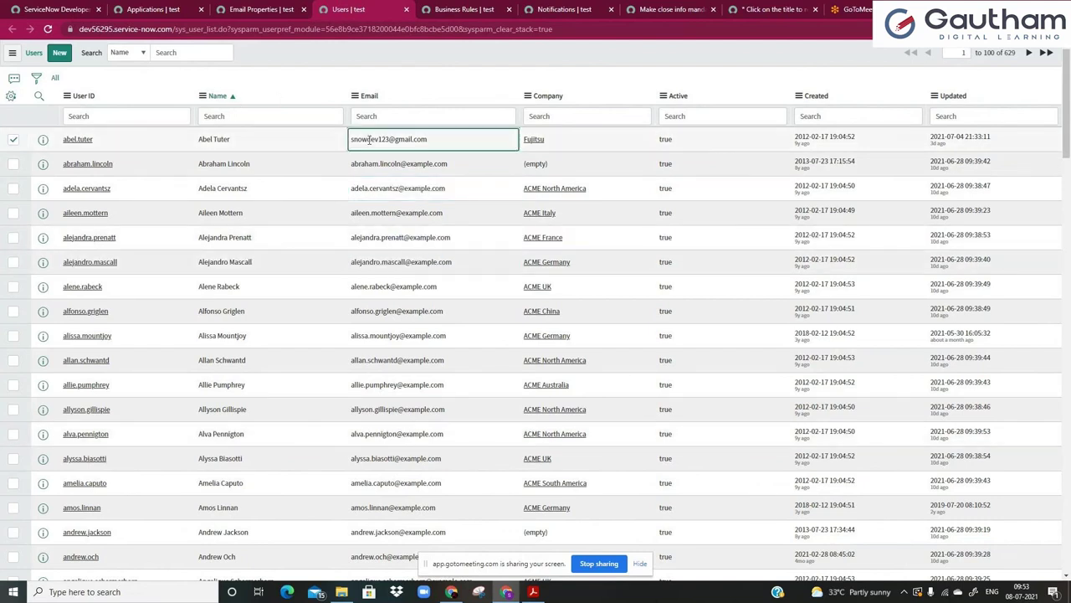
left_click_drag(368, 140, 458, 143)
left_click(441, 117)
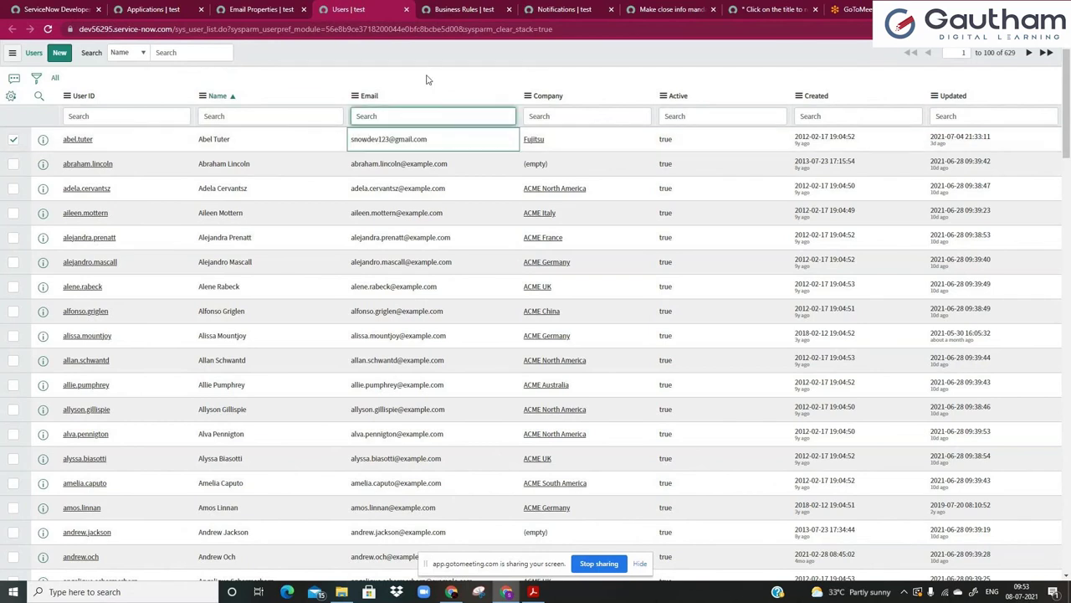
left_click(442, 139)
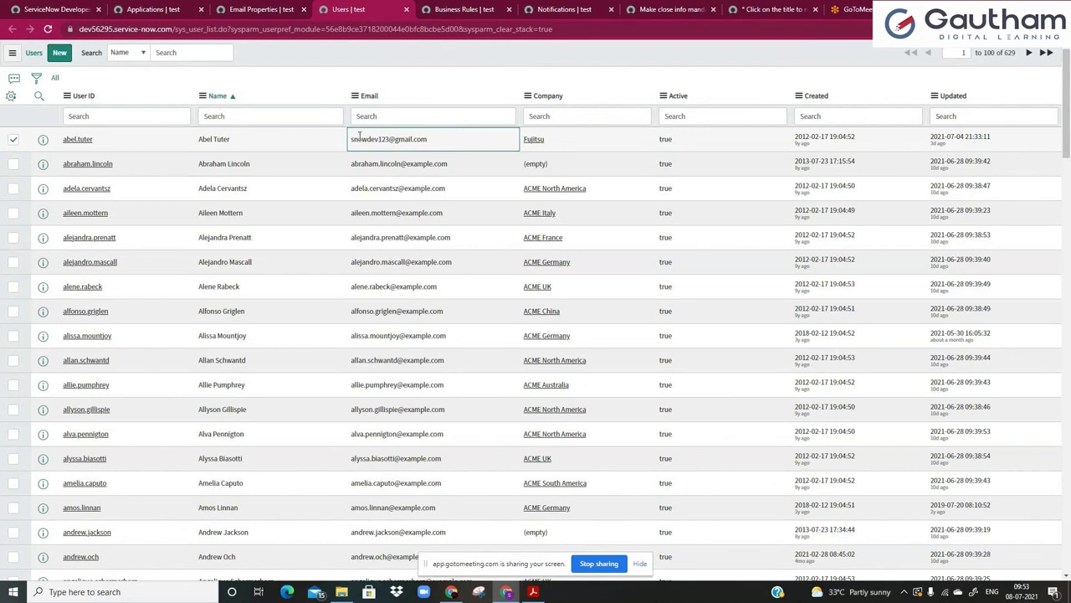
left_click(262, 9)
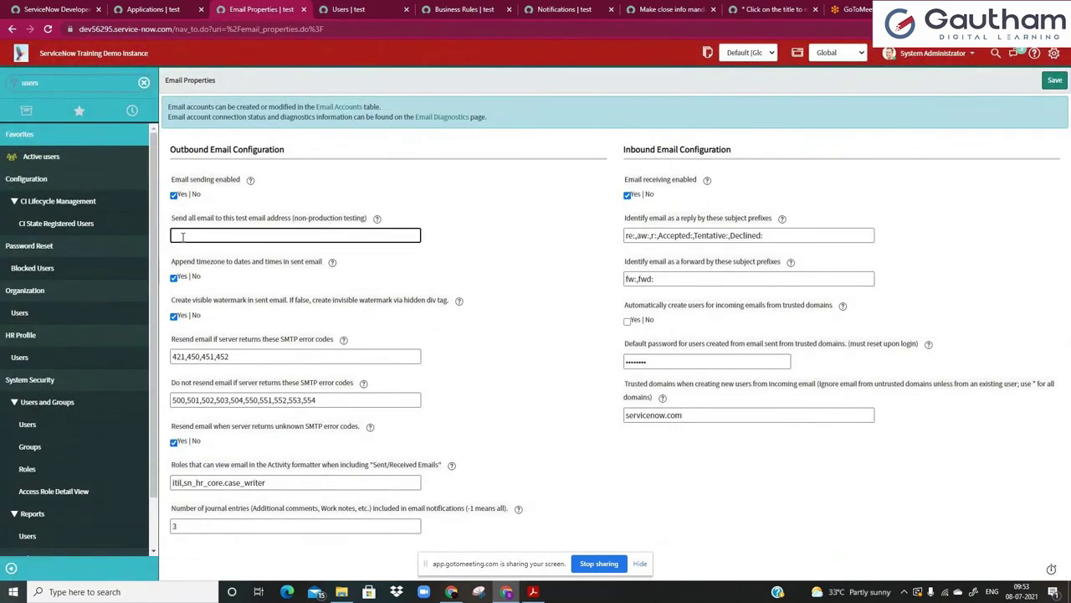
Step: Enter a Gmail test address in the send-all-email setting and select it
left_click(352, 9)
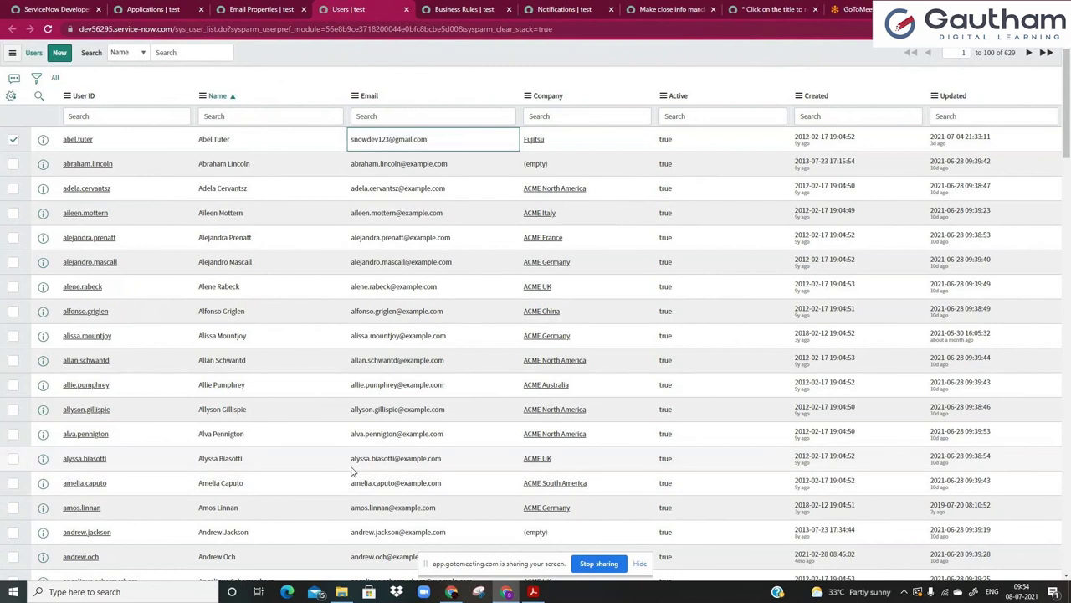
left_click(259, 9)
left_click_drag(259, 235, 124, 251)
left_click(174, 235)
left_click(268, 240)
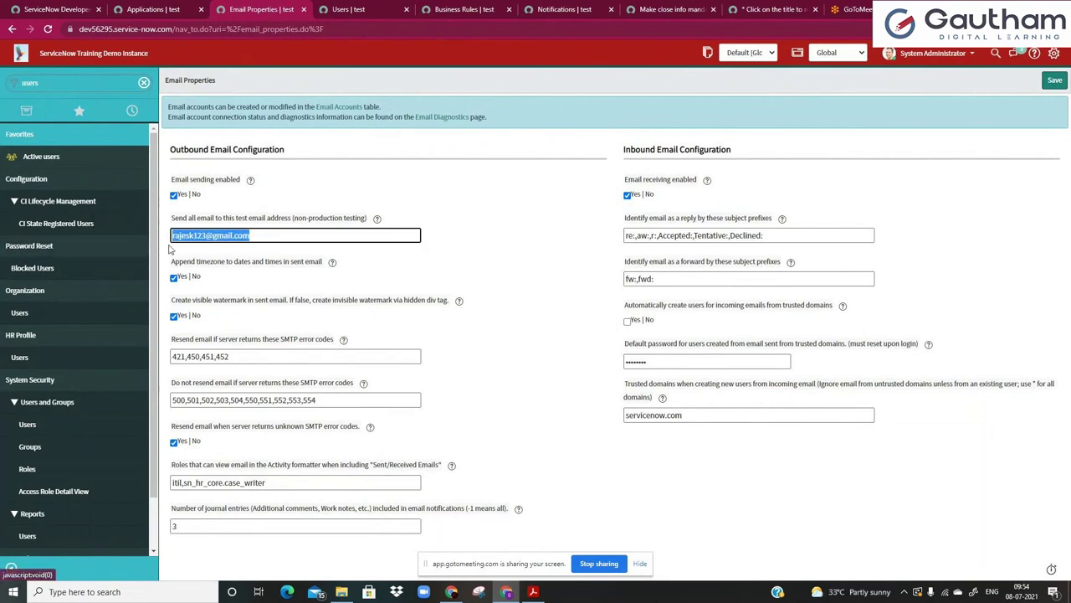
Step: Keep outbound email sending enabled and clear the send-all-email test address
left_click(174, 197)
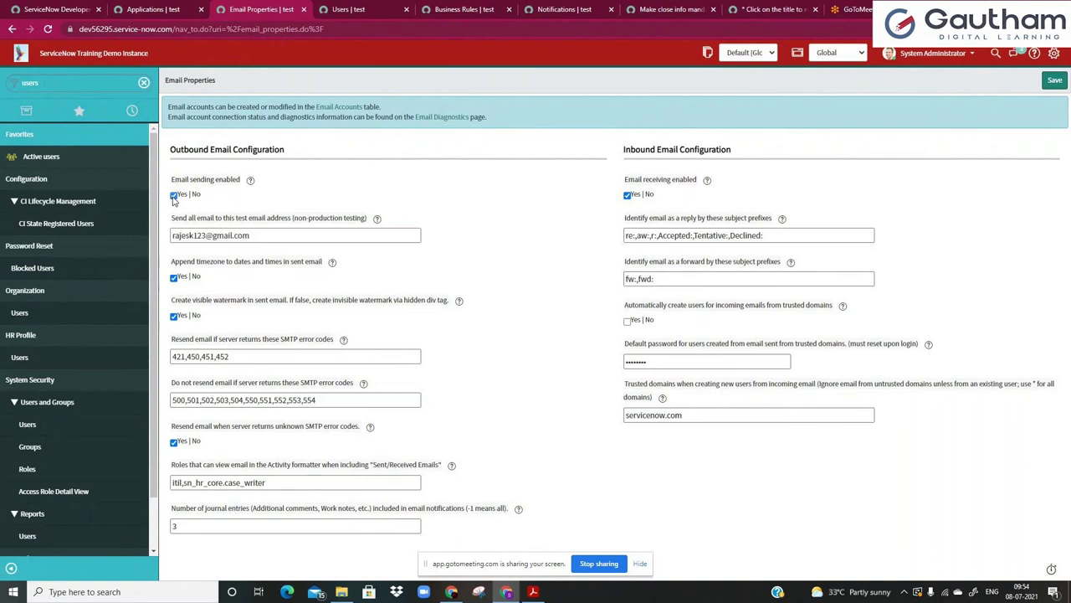
left_click(183, 236)
left_click_drag(173, 236, 269, 235)
key("ctrl+c")
left_click(269, 236)
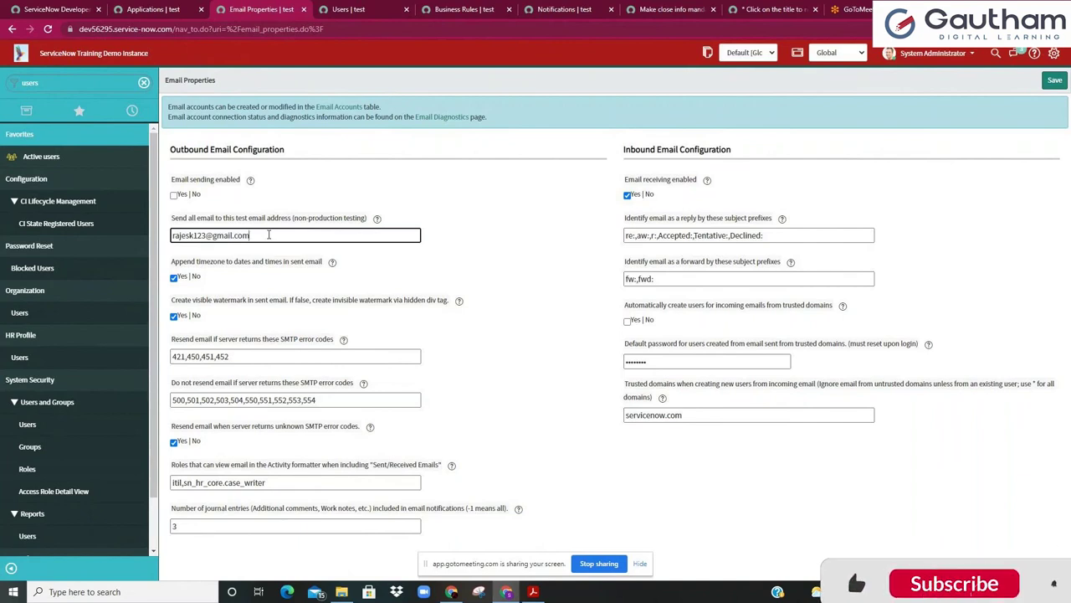
left_click(175, 199)
left_click(174, 197)
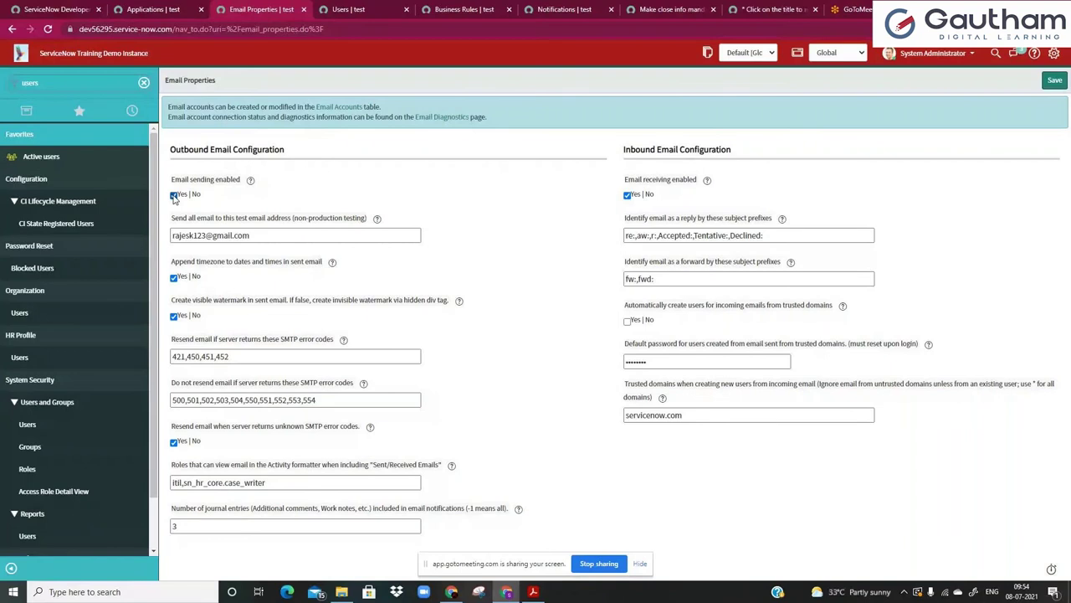
left_click(193, 236)
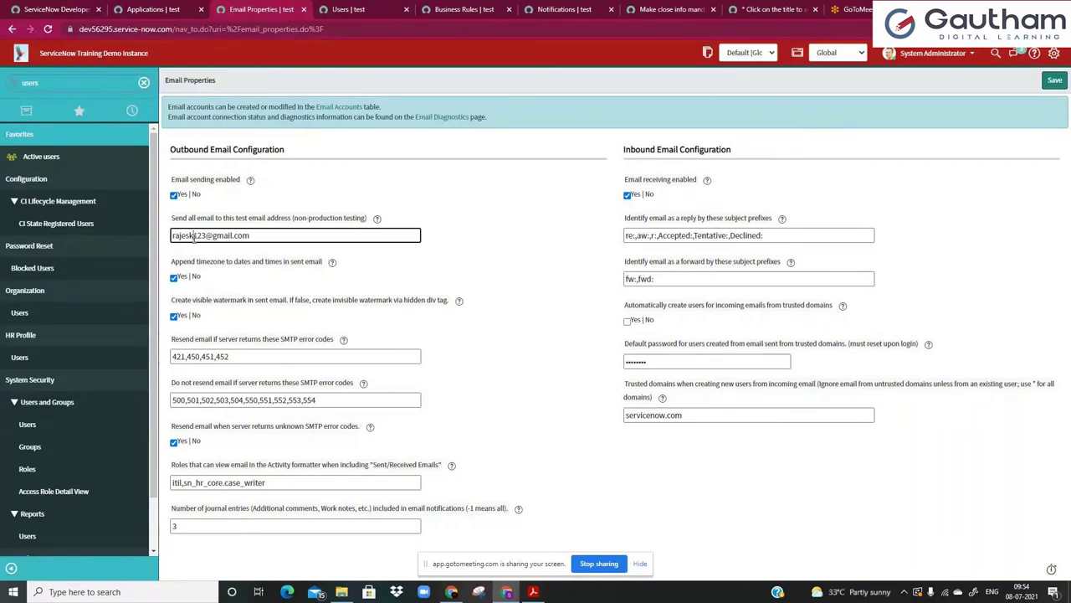
key("ctrl+a")
key("BackSpace")
left_click(1054, 79)
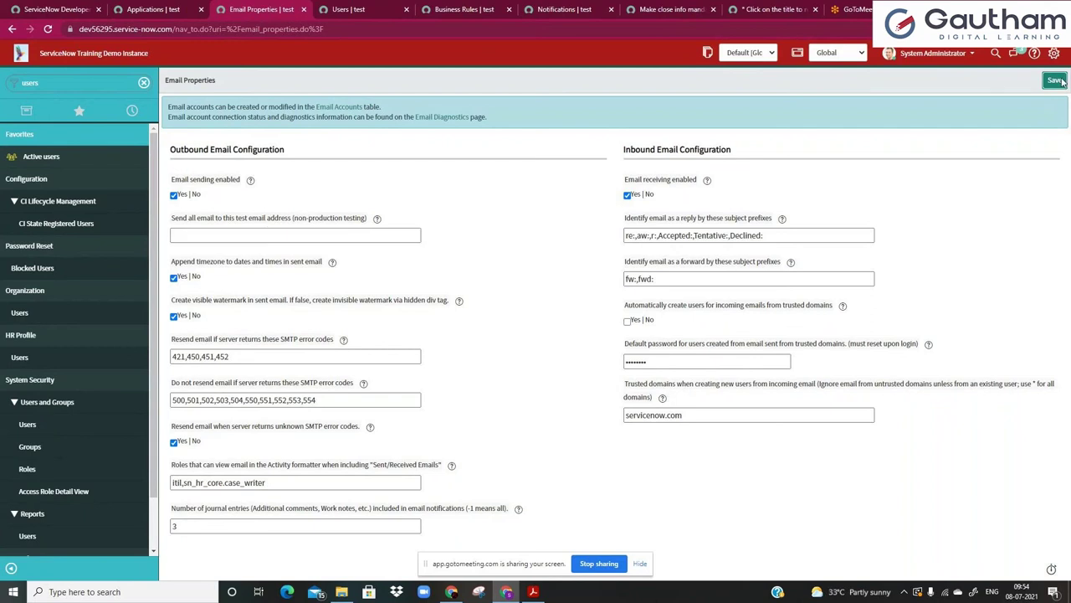
left_click(338, 10)
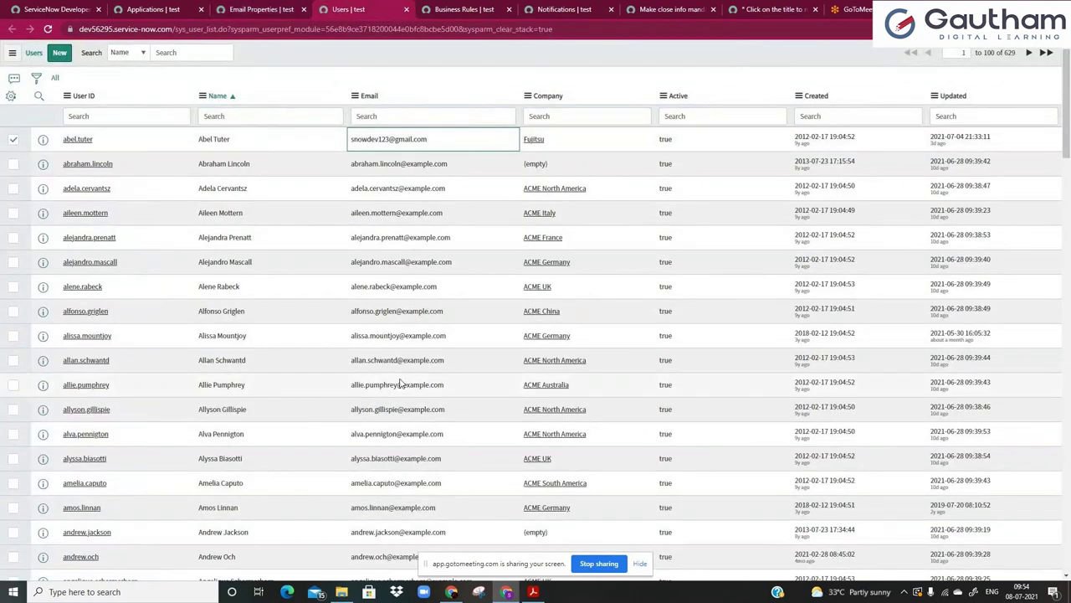
left_click(402, 433)
left_click(423, 264)
left_click(427, 337)
left_click(447, 412)
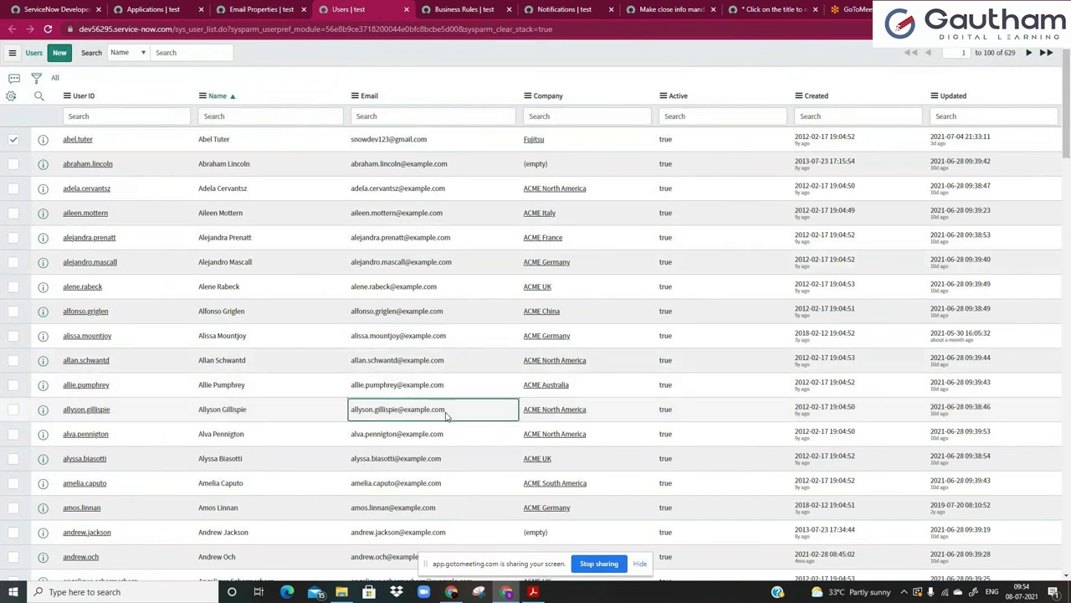
left_click(412, 386)
left_click_drag(397, 385, 455, 389)
left_click(455, 389)
left_click(435, 336)
left_click(410, 144)
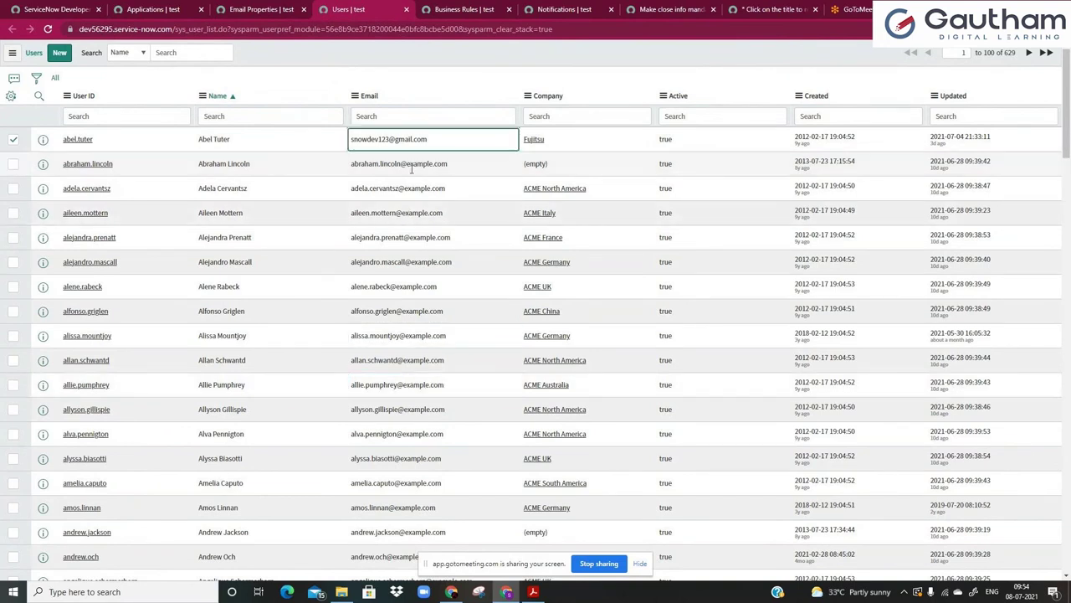
left_click_drag(411, 167, 421, 198)
left_click(418, 262)
left_click_drag(418, 286, 441, 311)
left_click(441, 310)
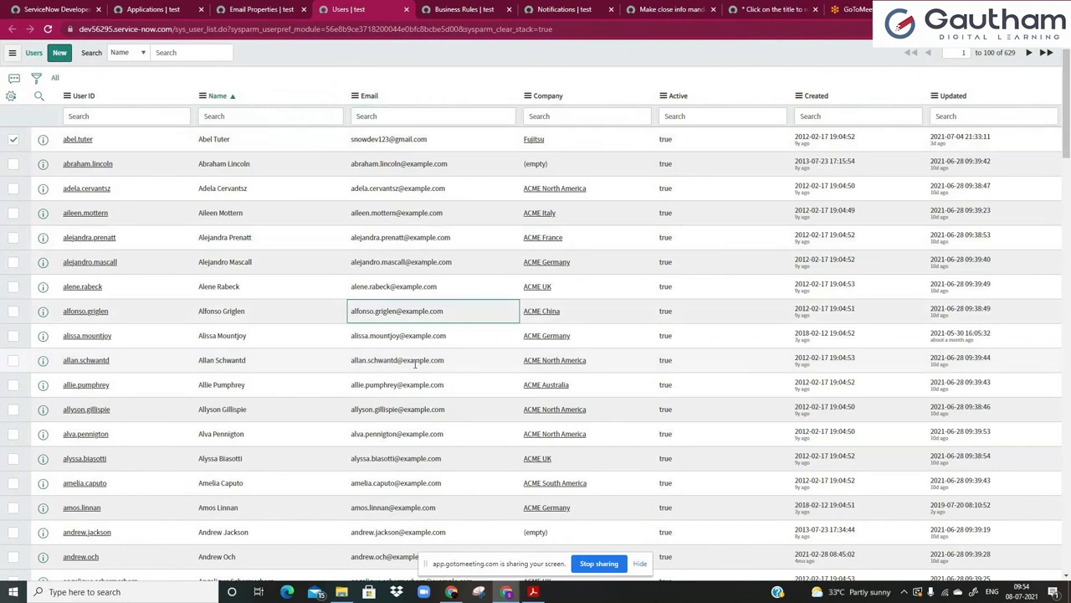
left_click(241, 11)
left_click(293, 232)
Step: Paste a test redirect address, then delete the send-all-email test address and save
key("ctrl+v")
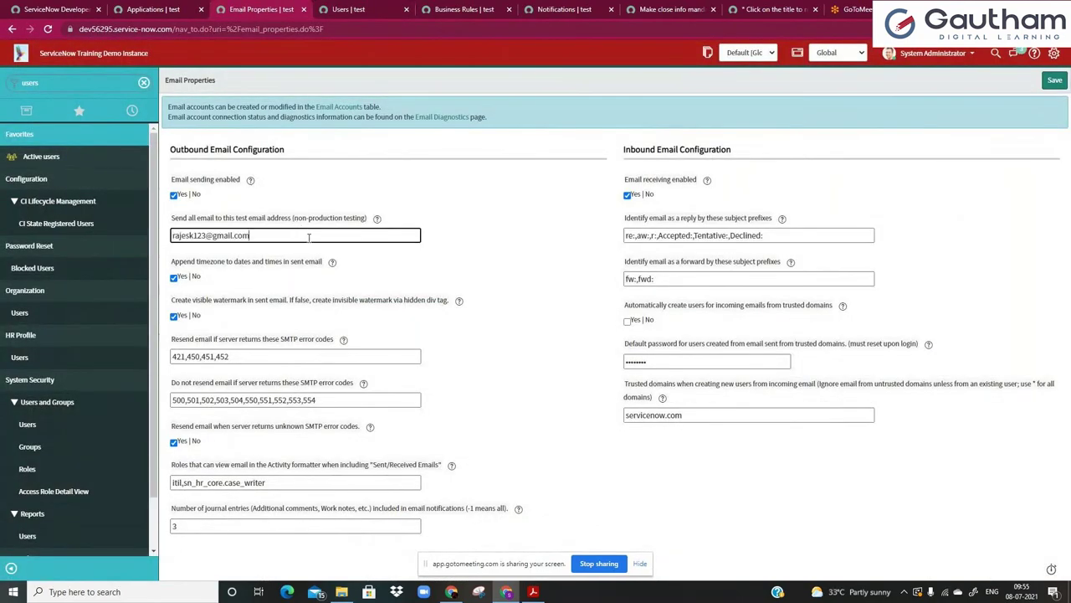
key("ctrl+a")
key("Home")
left_click(351, 11)
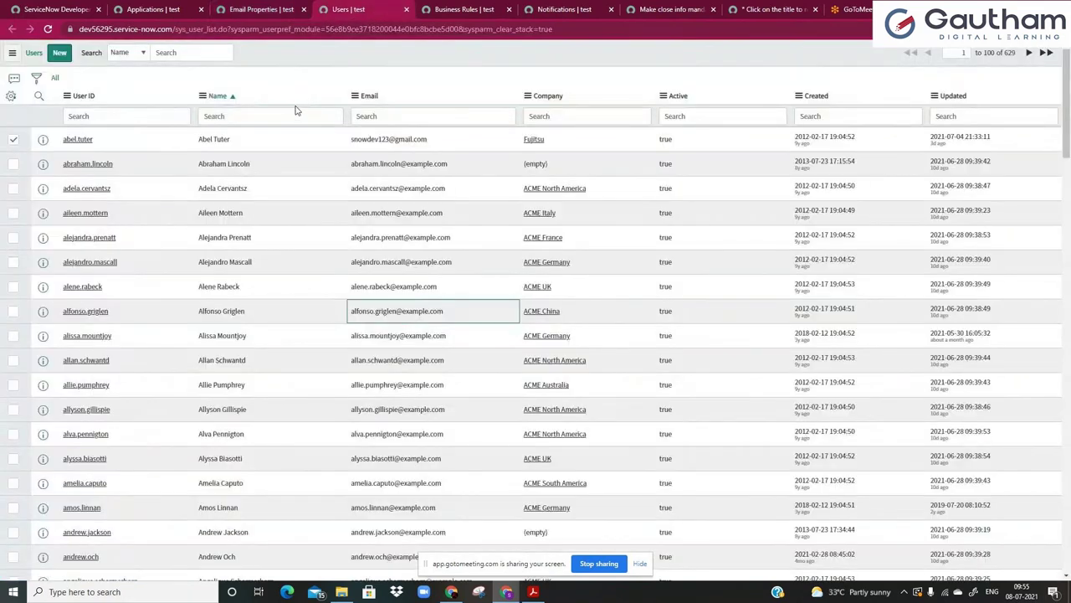
key("ctrl+shift+Tab")
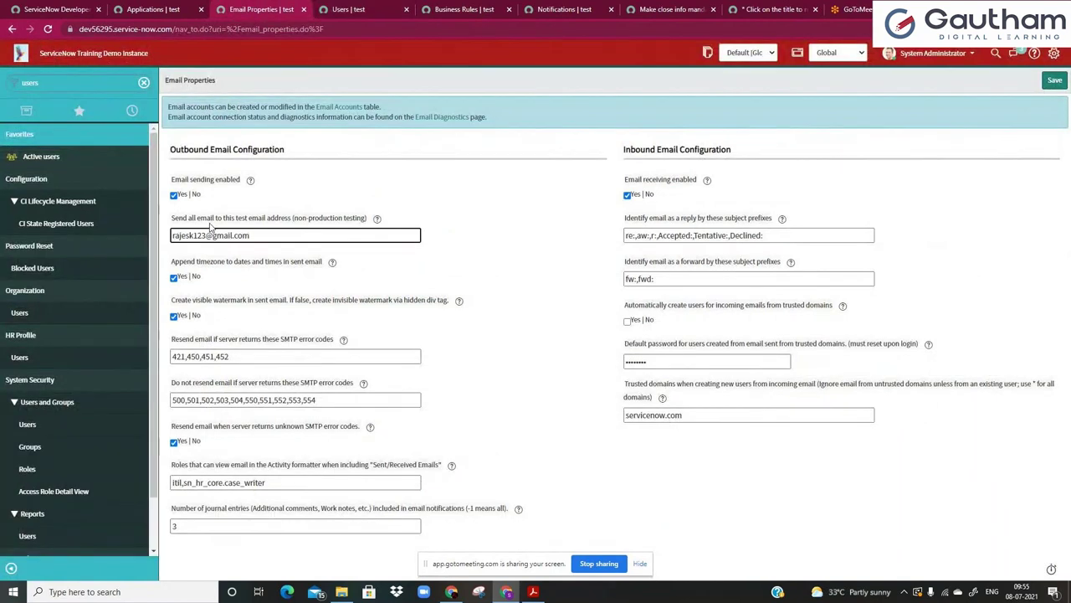
left_click_drag(252, 237, 174, 248)
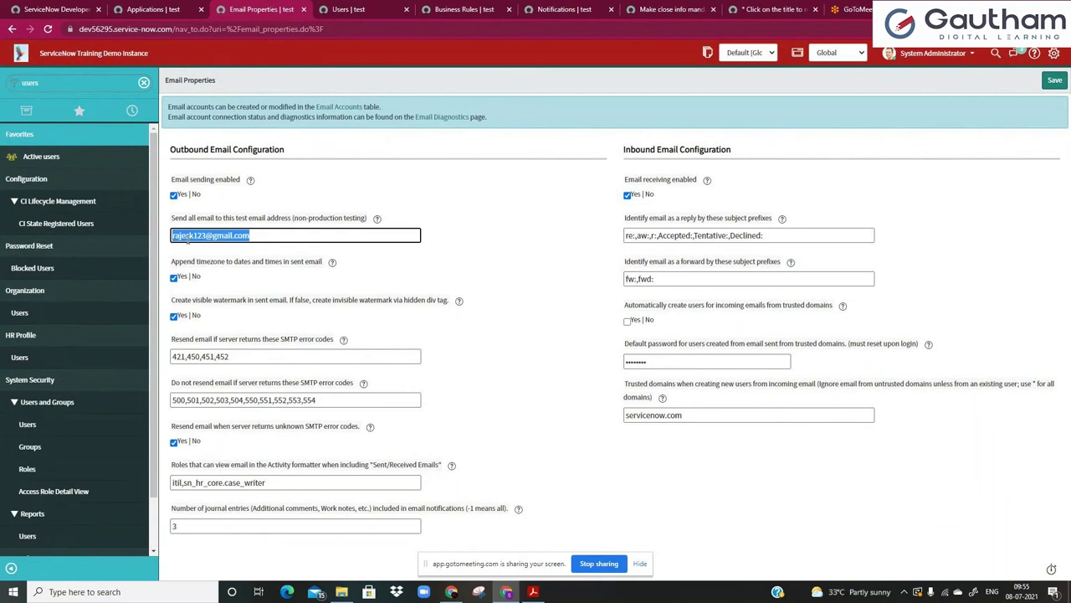
left_click(188, 236)
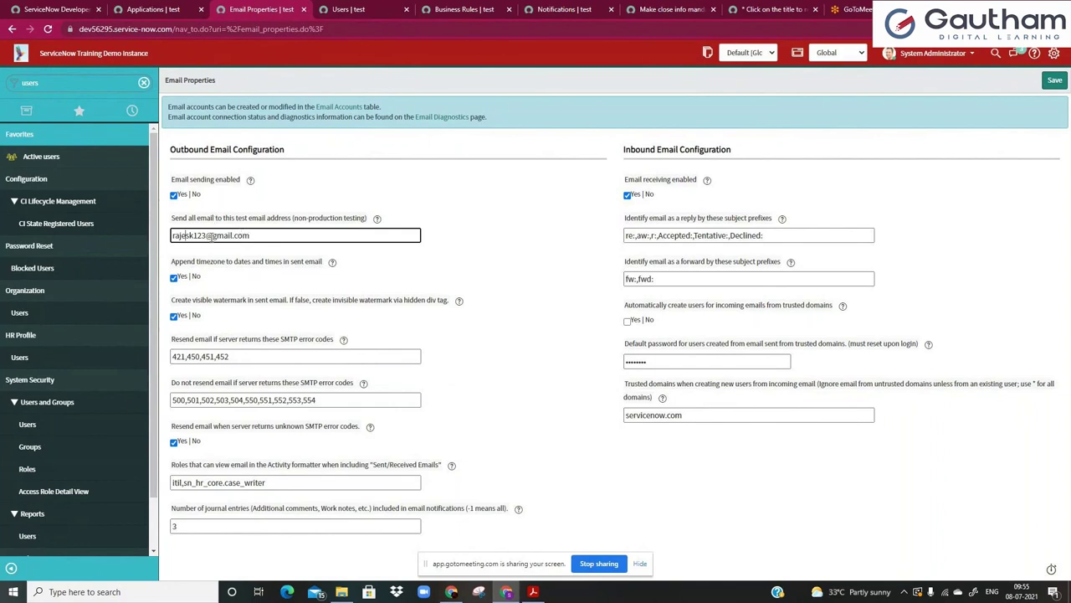
key("ctrl+a")
key("BackSpace")
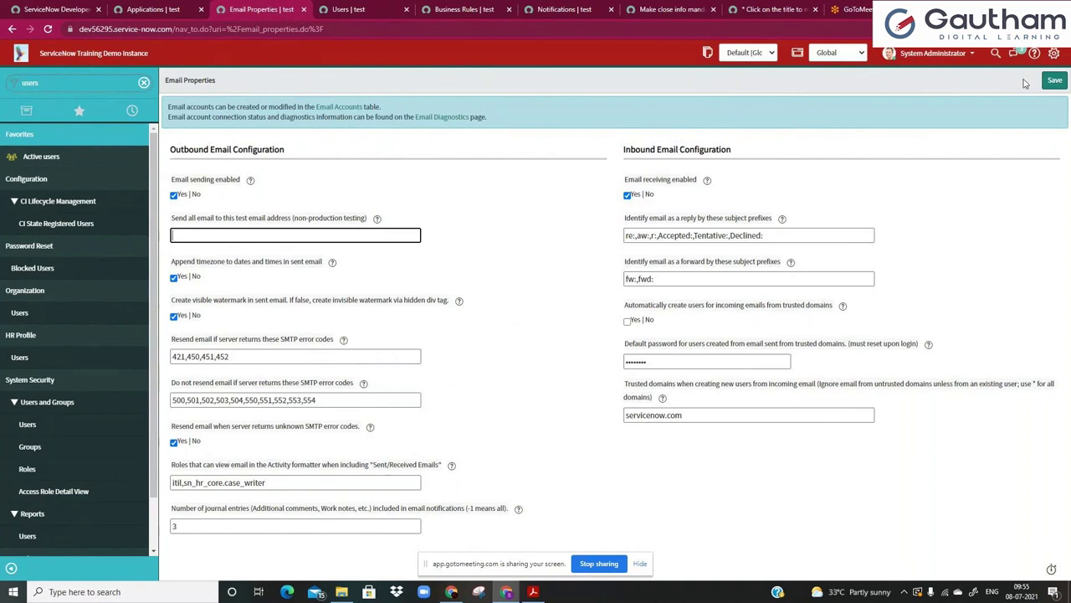
left_click(1053, 81)
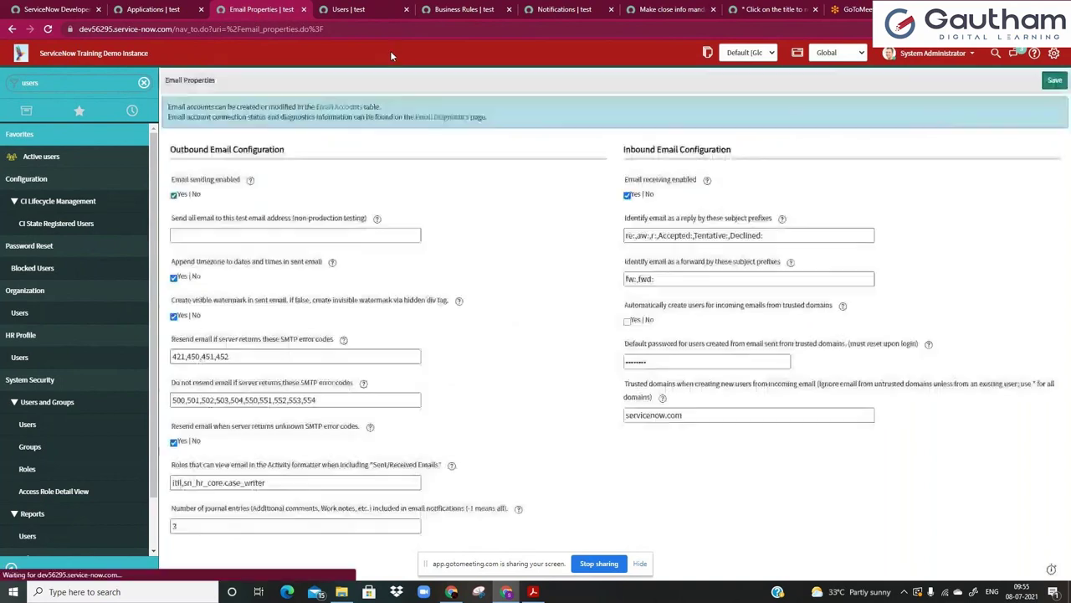
Step: Filter the navigator with 'email prop', then 'malis', to surface System Logs > Emails
left_click(140, 77)
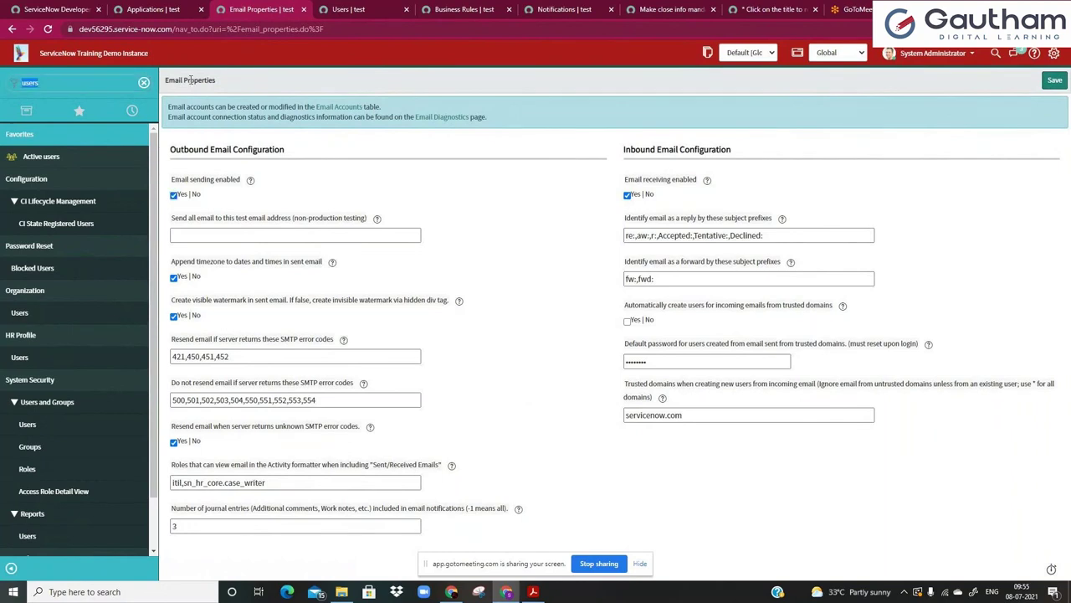
left_click(144, 82)
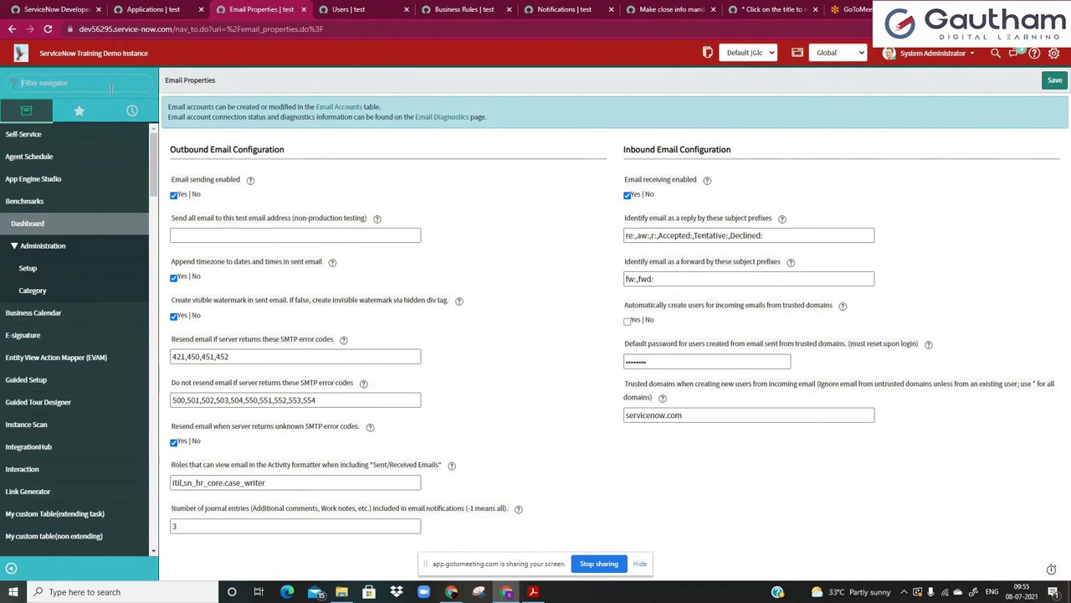
type("email")
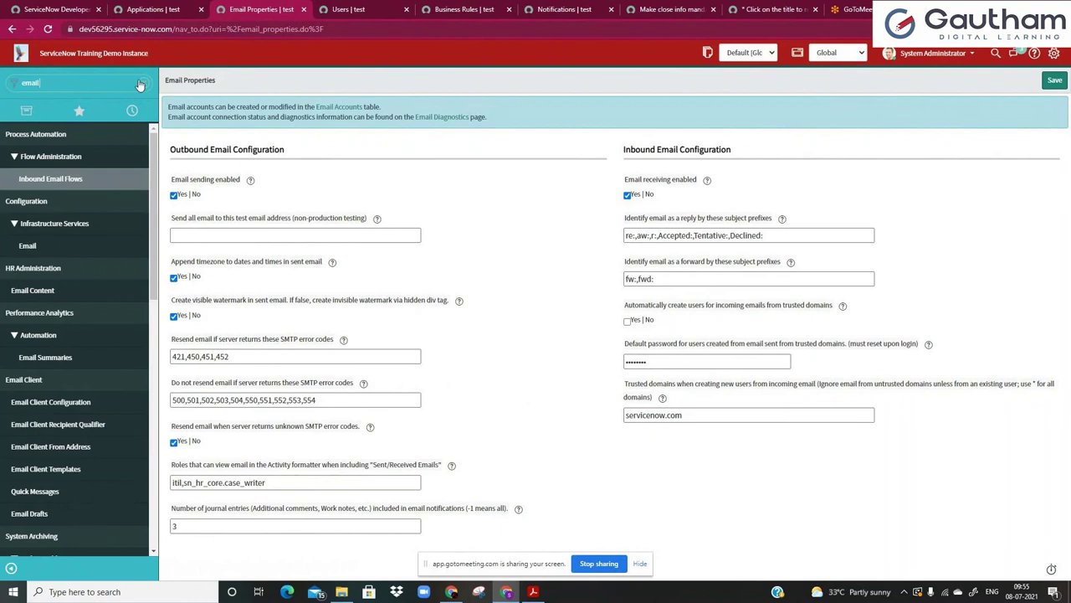
type(" prop")
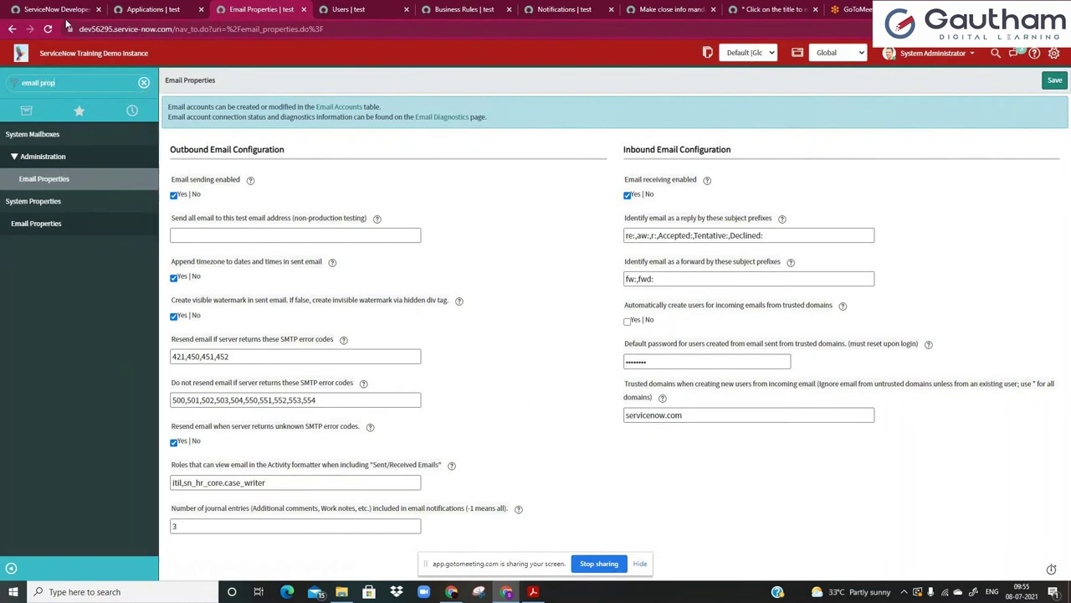
left_click(850, 9)
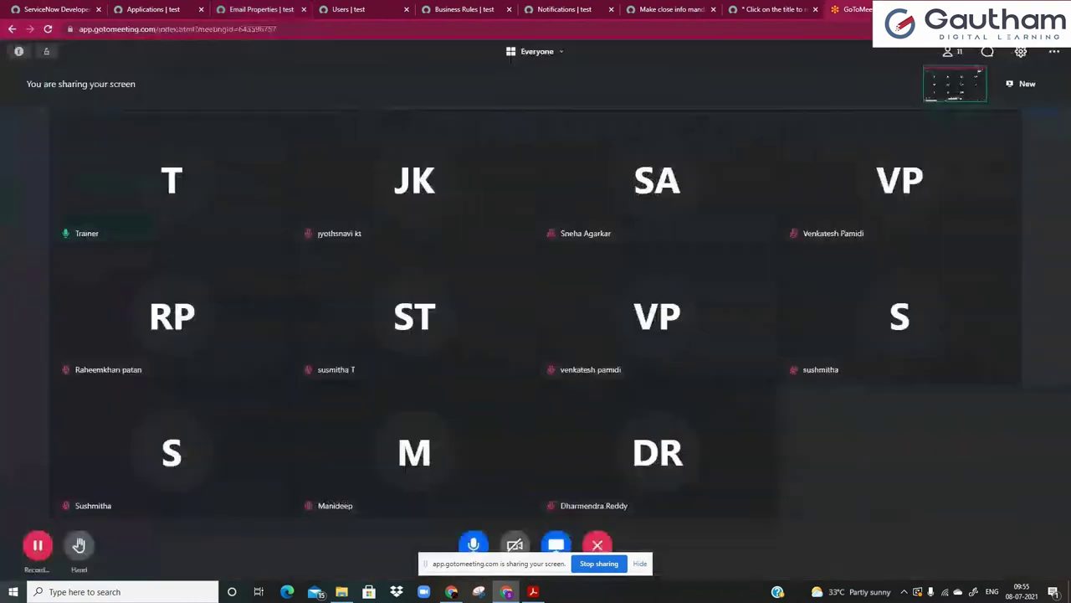
left_click(153, 9)
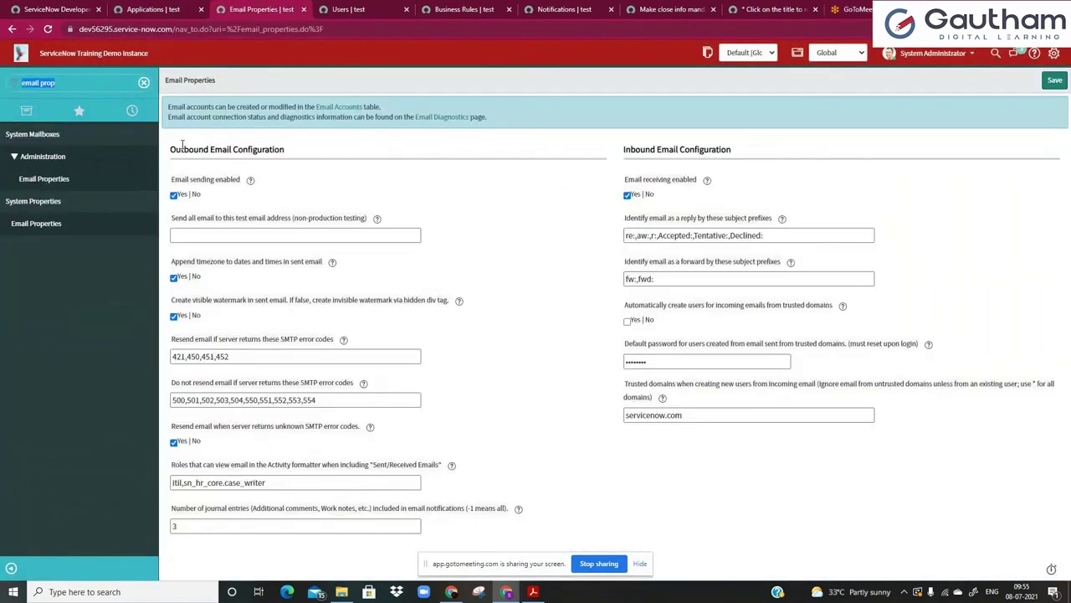
left_click(255, 10)
left_click(144, 87)
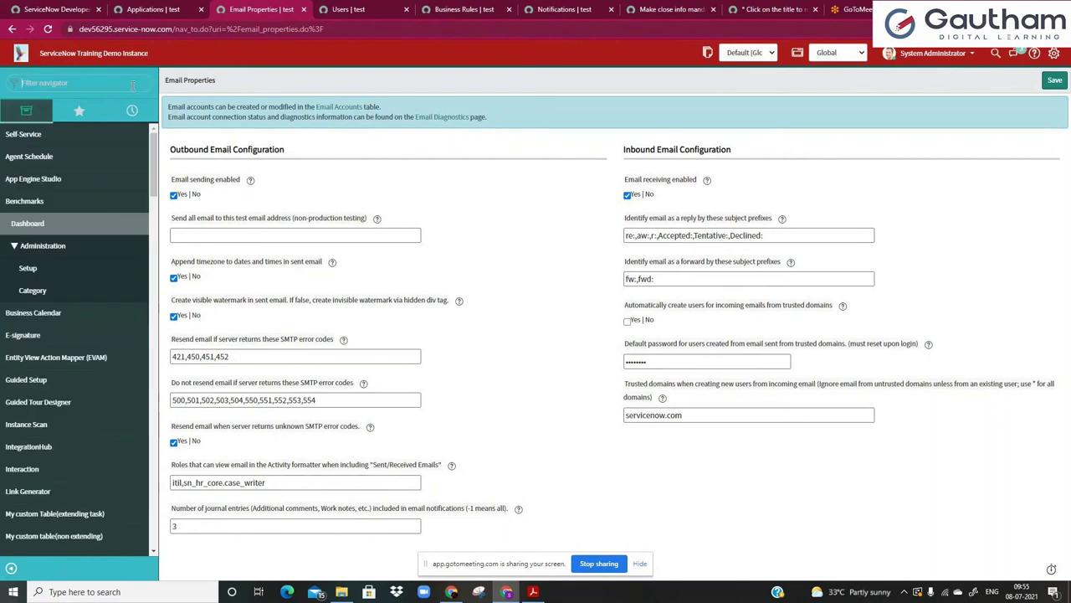
type("malis")
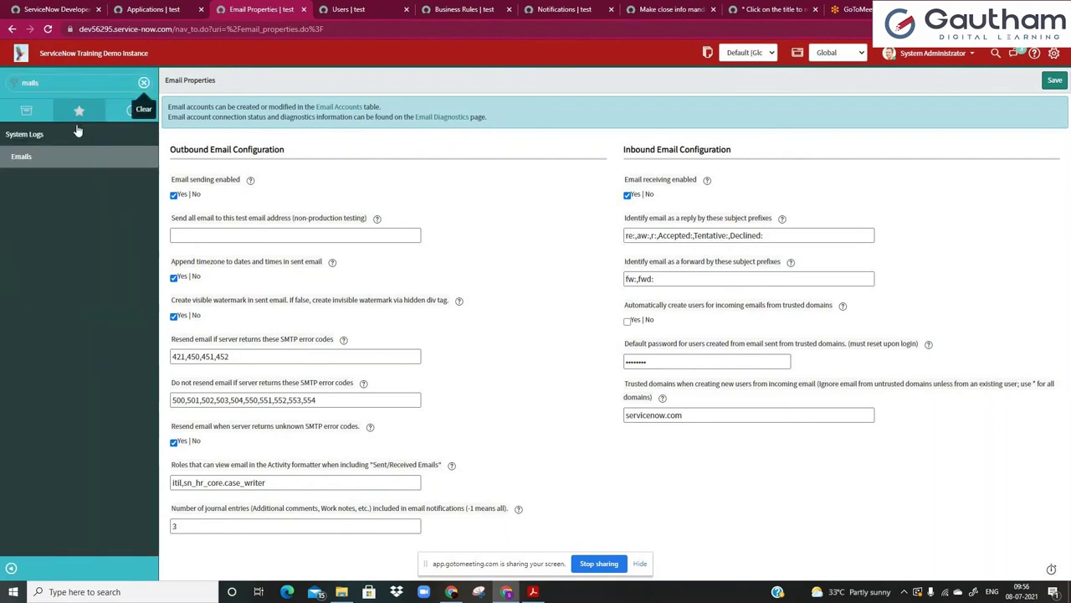
Step: Show all 79 emails in the Emails log newest first, then filter the navigator for 'Incide'
left_click(43, 165)
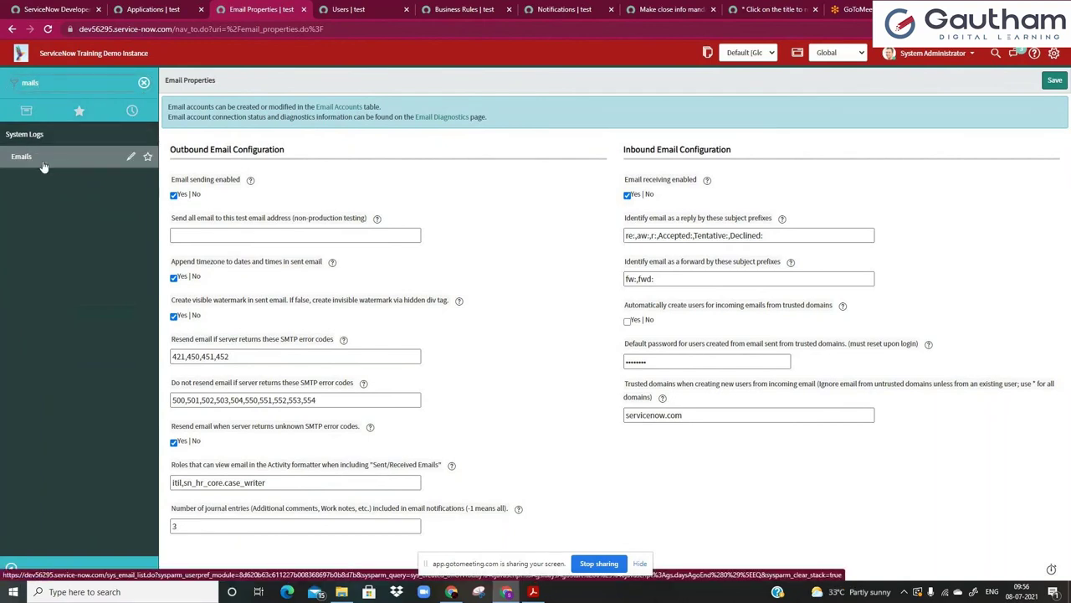
left_click(243, 143)
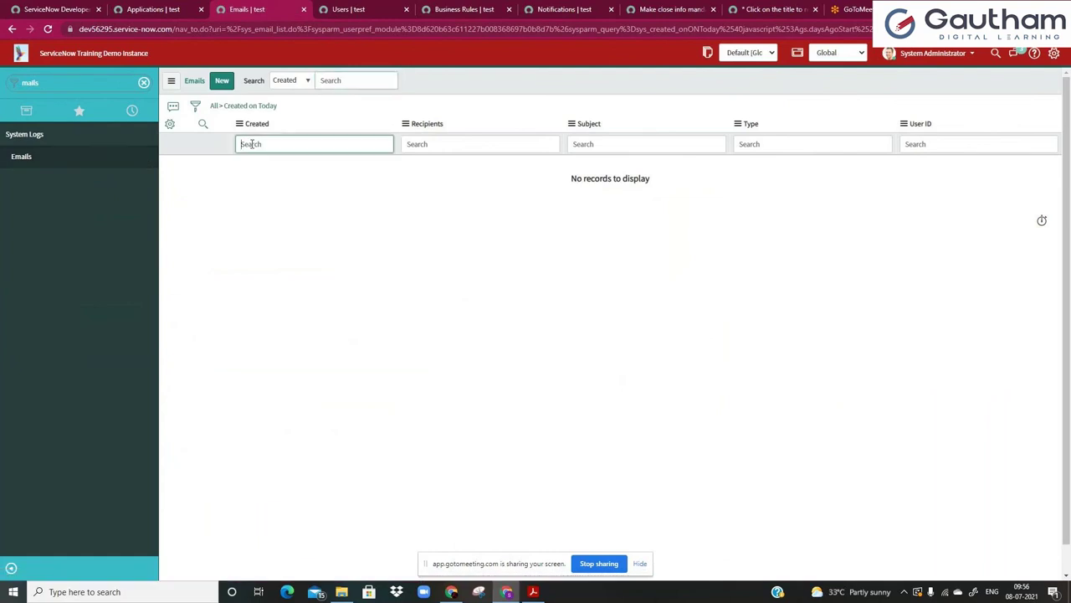
left_click(239, 158)
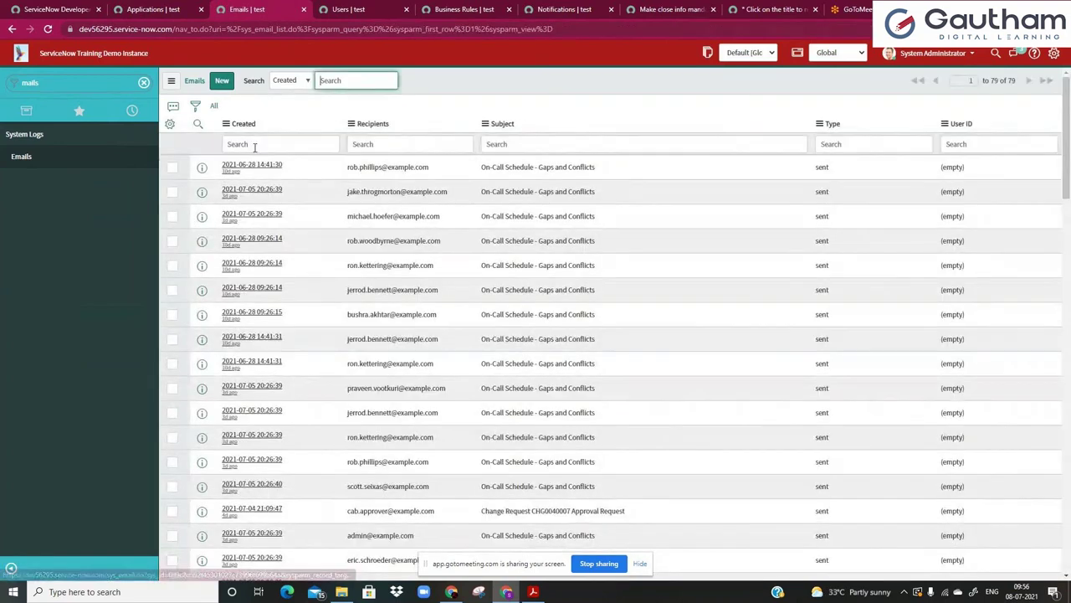
right_click(254, 128)
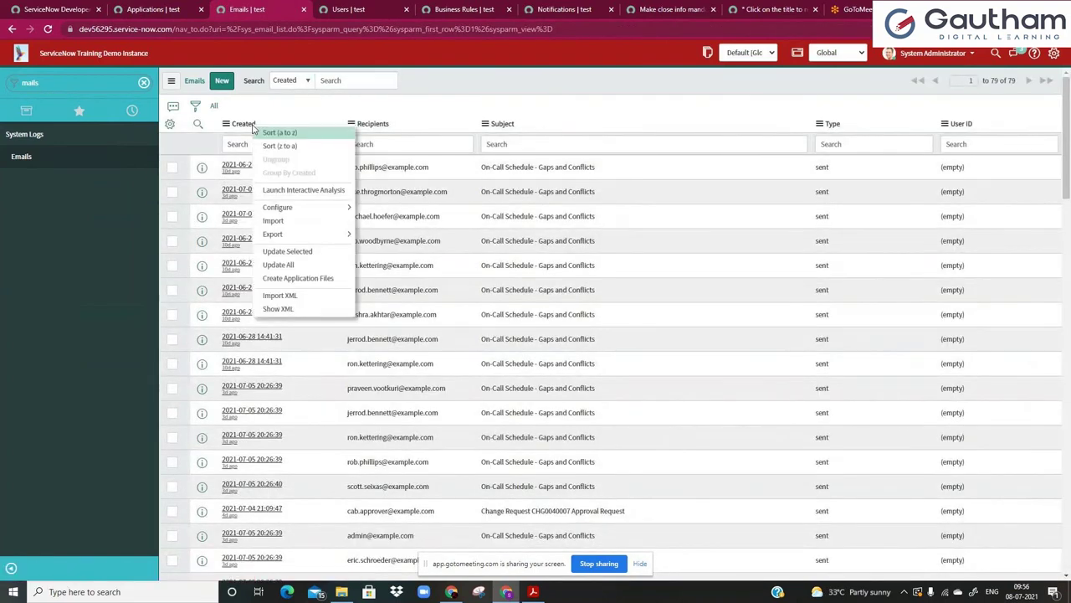
key("Escape")
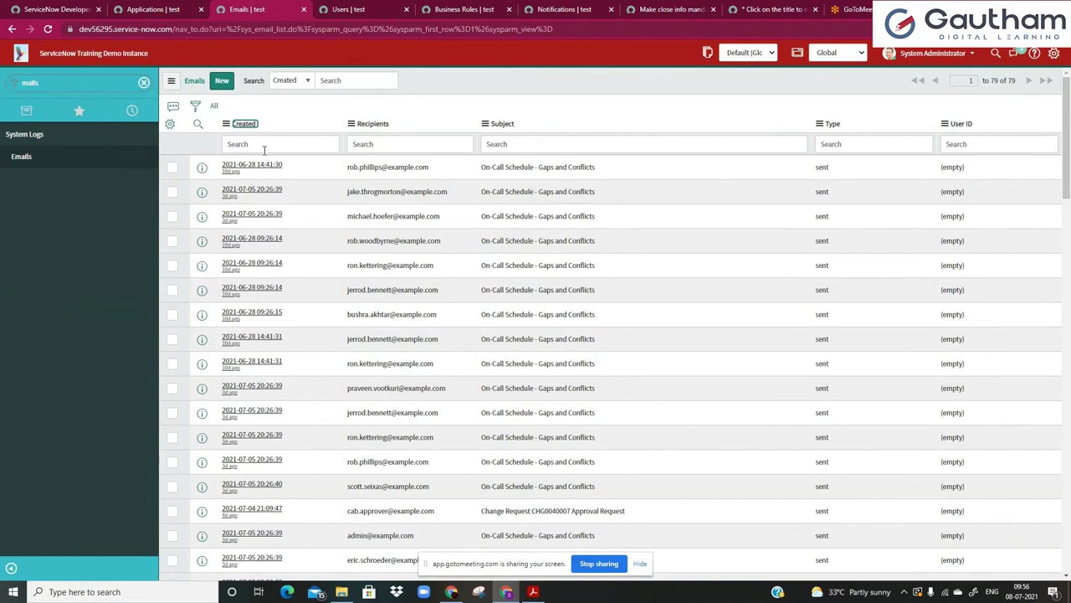
key("Return")
left_click(273, 144)
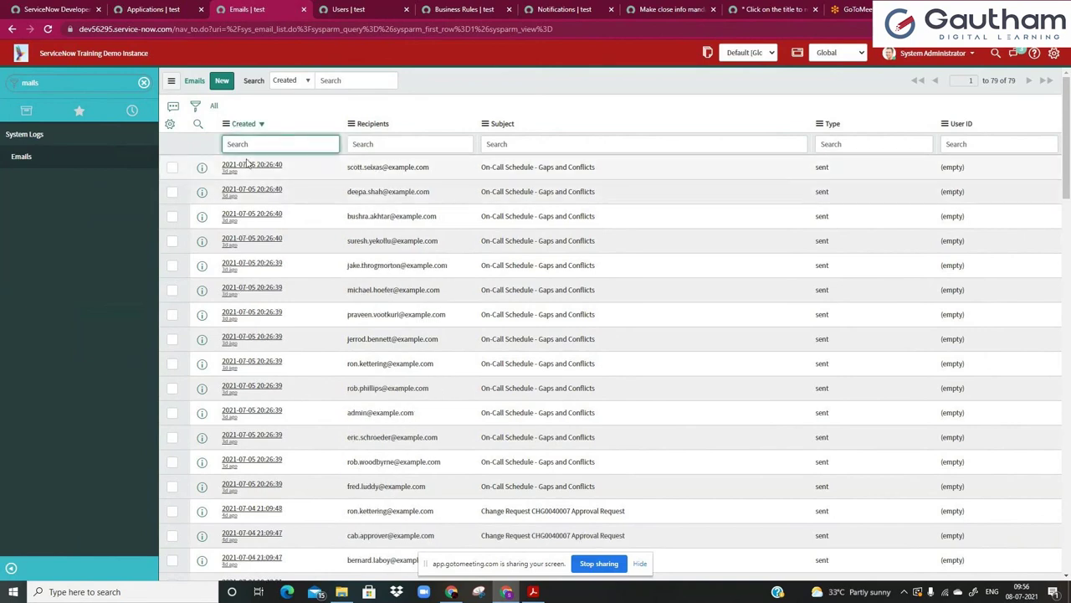
left_click(144, 82)
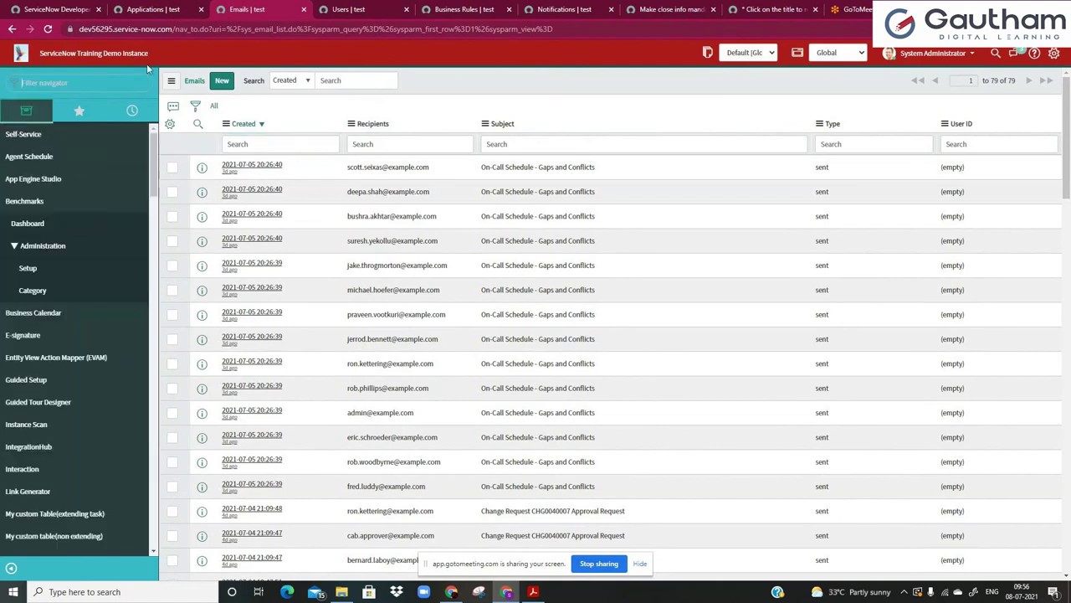
type("Incide")
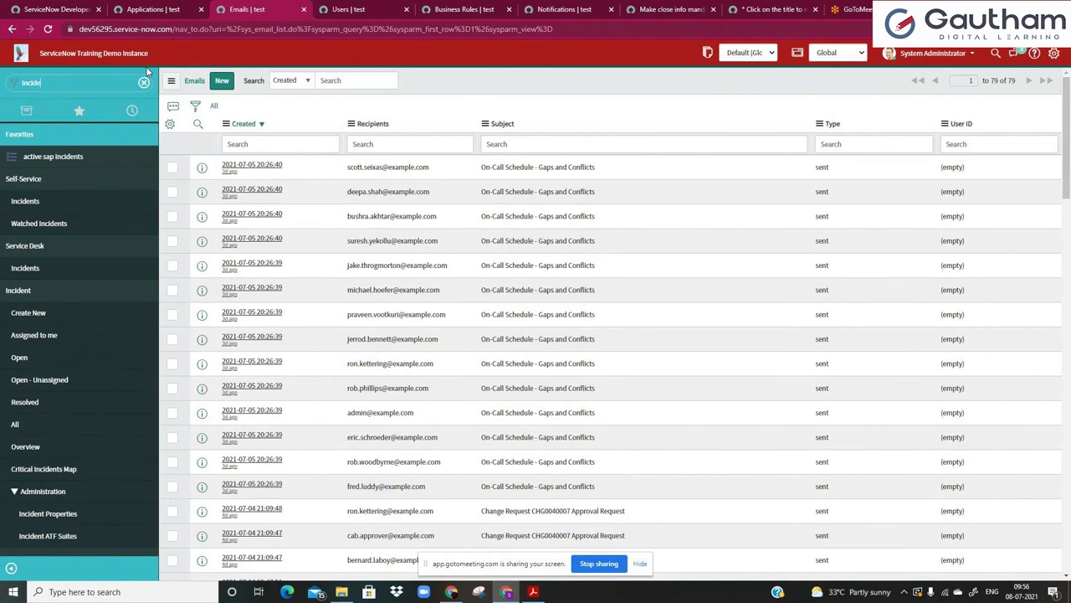
Step: Open incident INC0010111 from the self-service list and add the comment 'testrwe fsghyt'
left_click(33, 201)
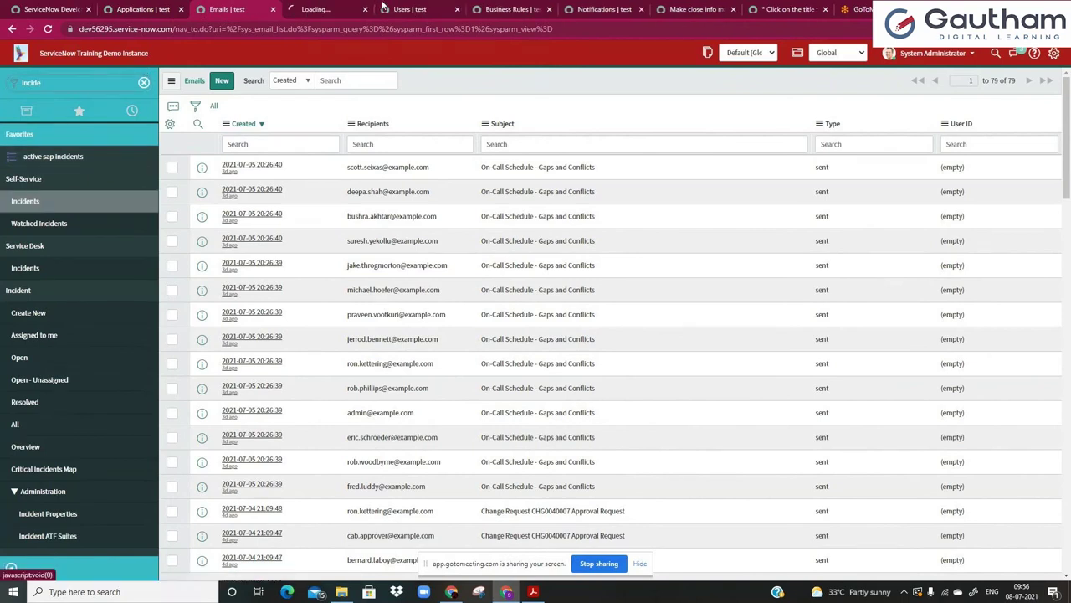
left_click(93, 140)
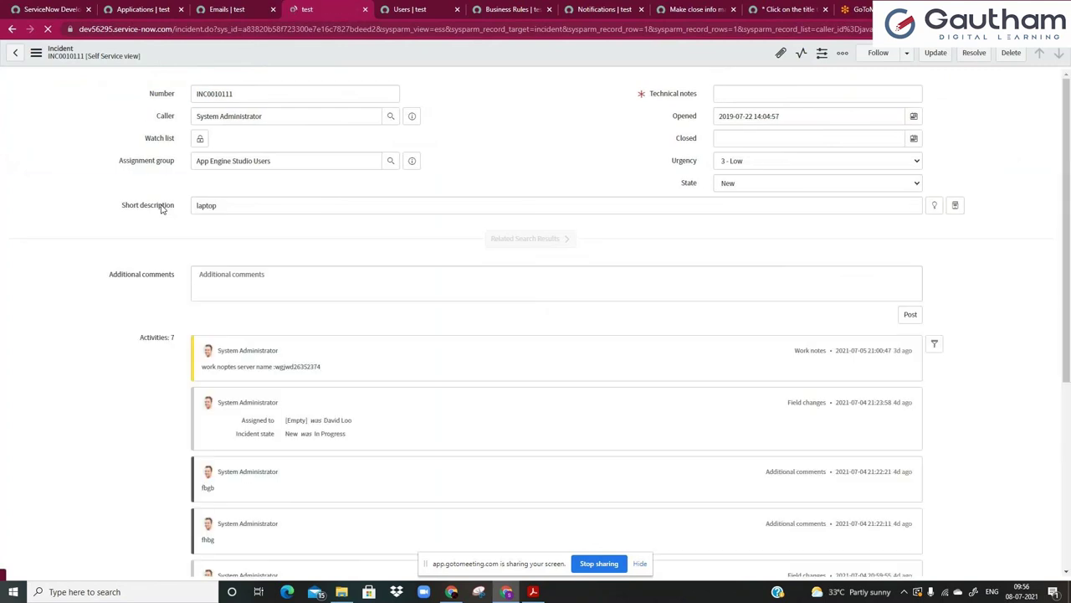
left_click(258, 290)
type("testrwe fsghyt")
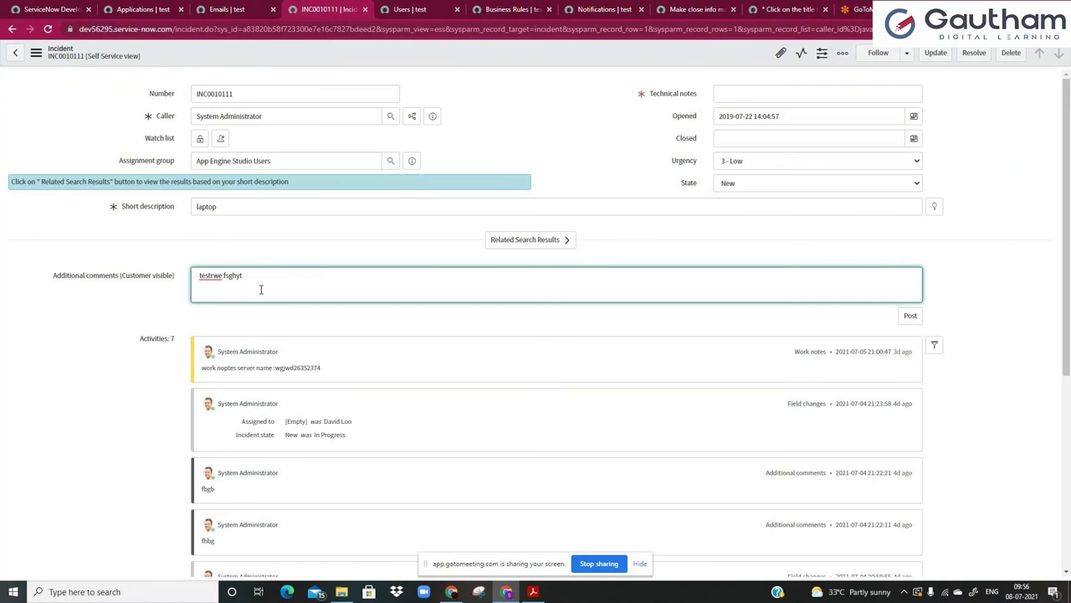
Step: Replace the incident's caller with a different user picked from the suggestions
left_click(171, 117)
type("al")
key("BackSpace")
type("be")
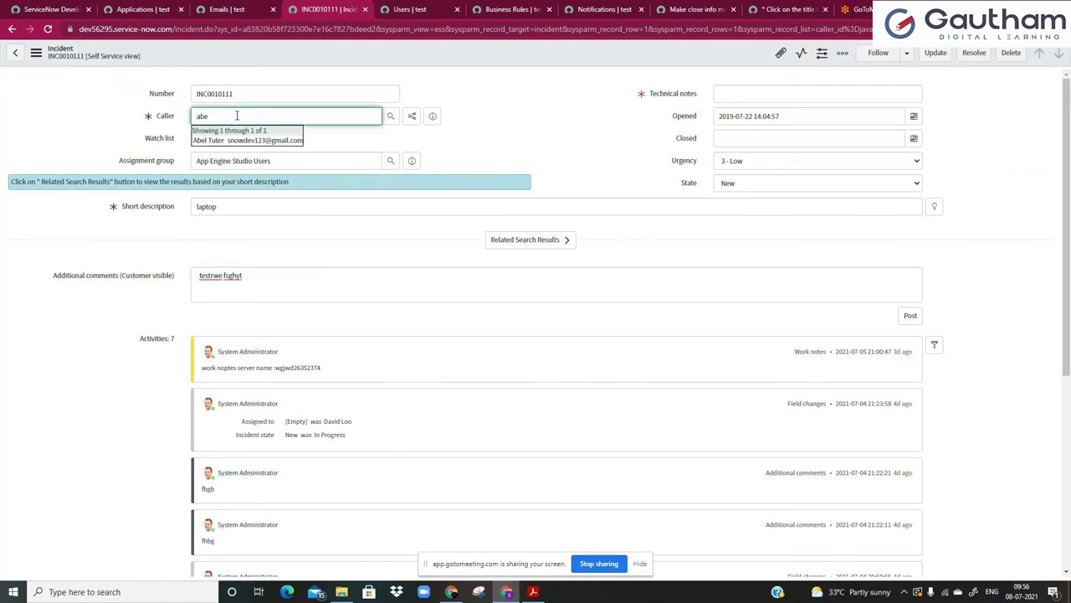
key("Down")
key("Return")
Step: Enter technical notes 'vb gv', append 'xcb v' to the comment, and save the incident
left_click(760, 93)
type("vb gv")
left_click(411, 285)
type("xcb v")
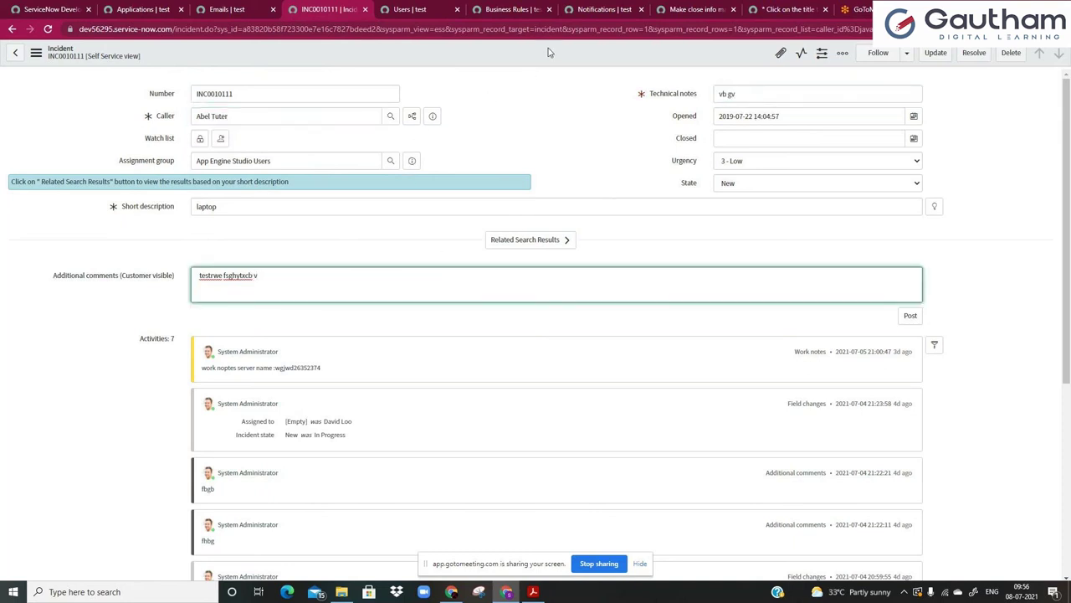
right_click(548, 53)
left_click(559, 56)
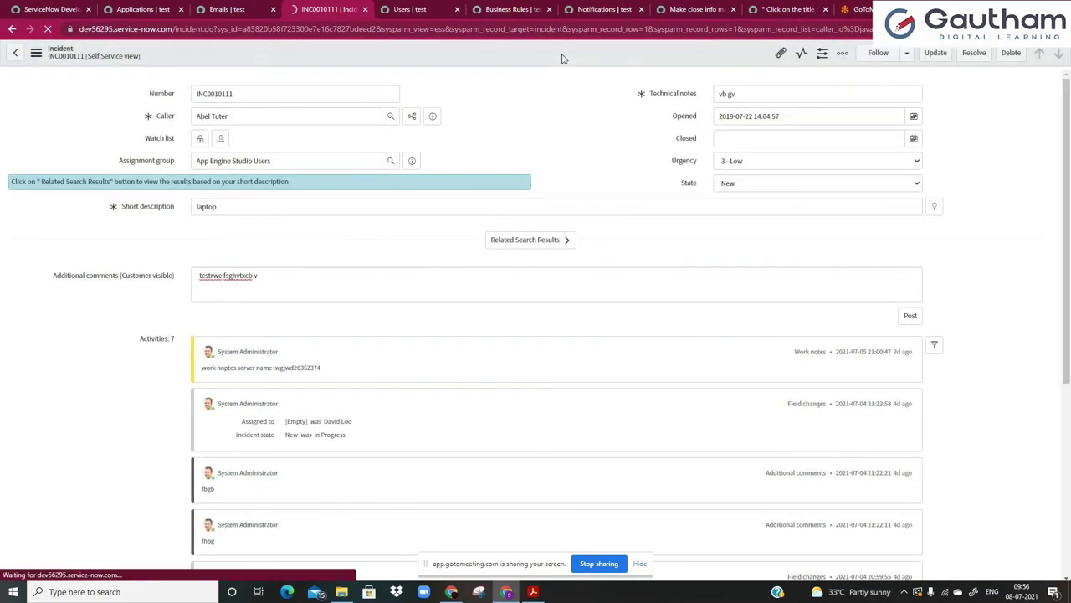
Step: Reload the full email list until the new INC0010111 email appears
left_click(247, 10)
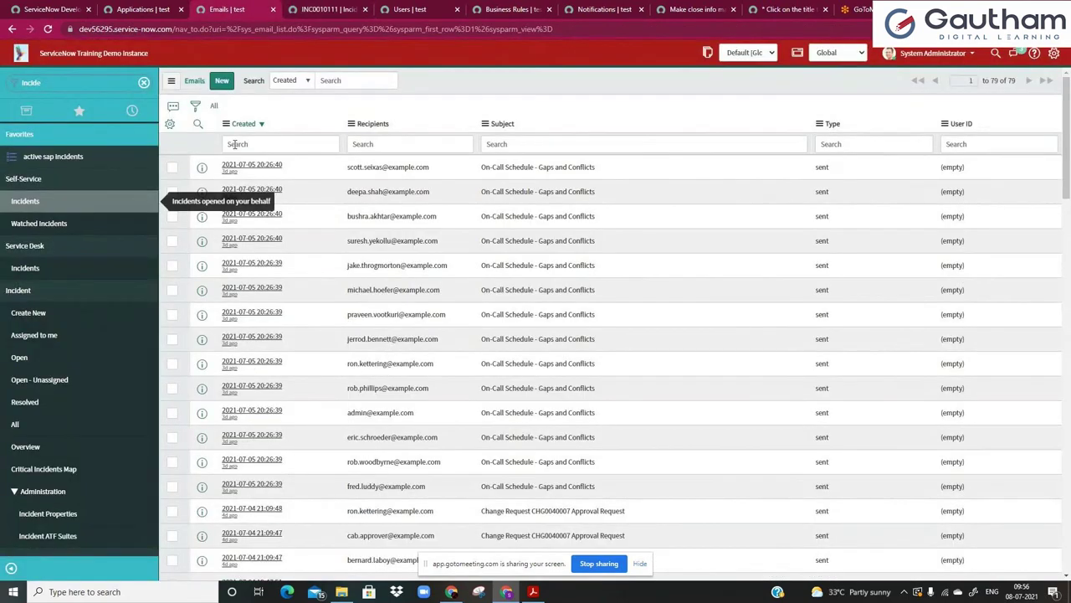
right_click(277, 179)
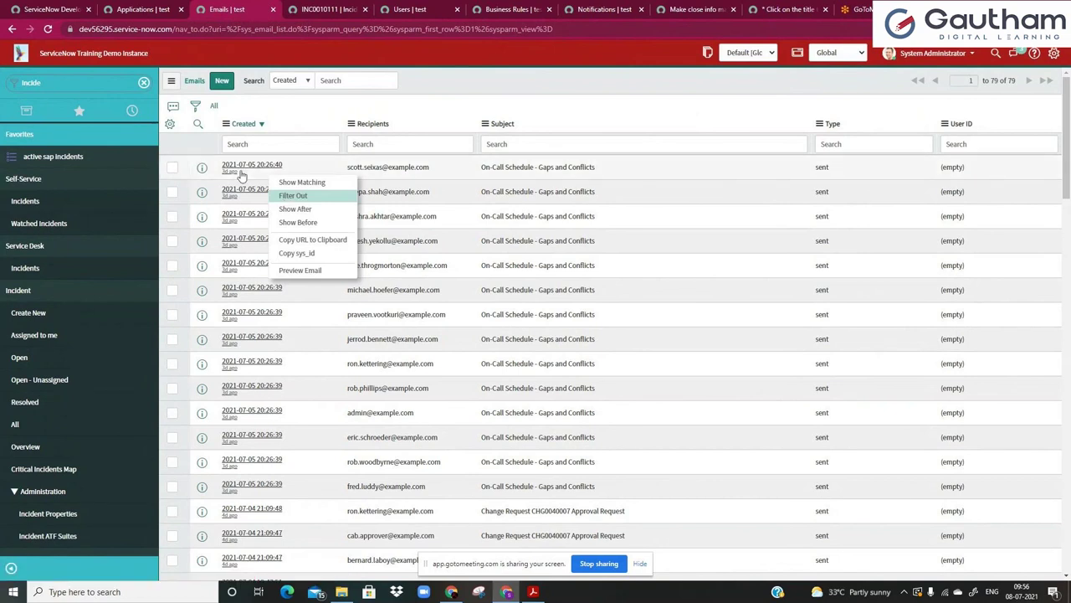
left_click(214, 109)
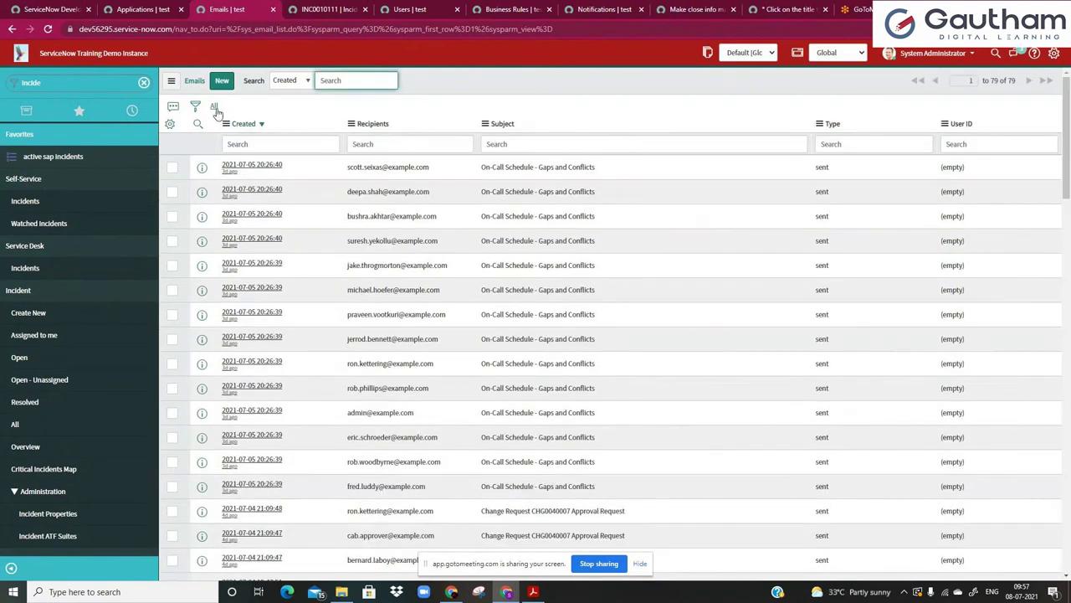
left_click(214, 111)
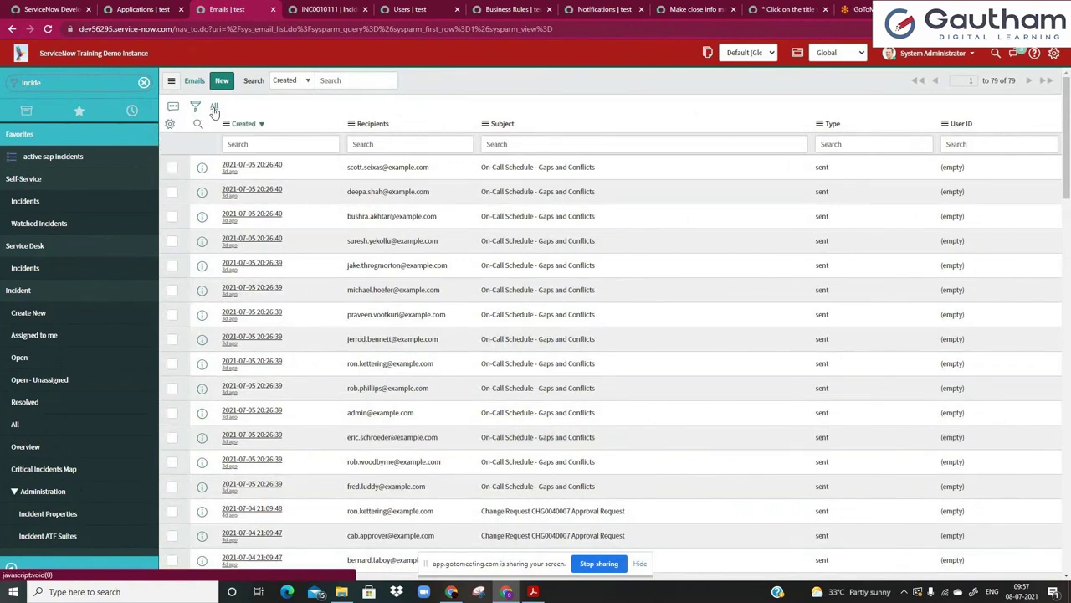
left_click(214, 112)
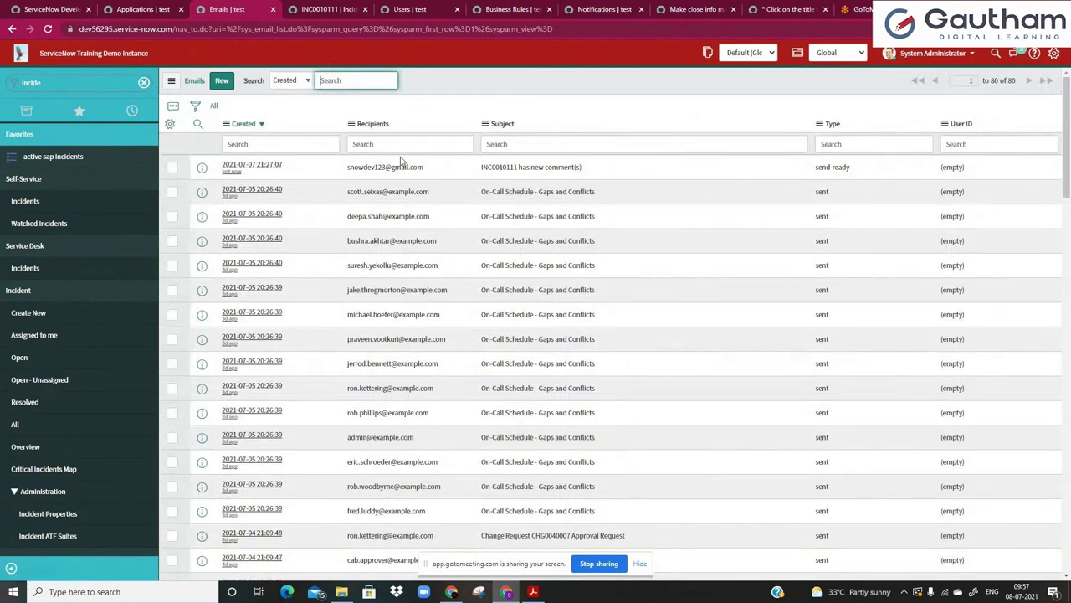
Step: Check the new email's 'INC0010111 has new comment(s)' subject, recipient address and send-ready type
double_click(483, 168)
left_click_drag(483, 167, 577, 167)
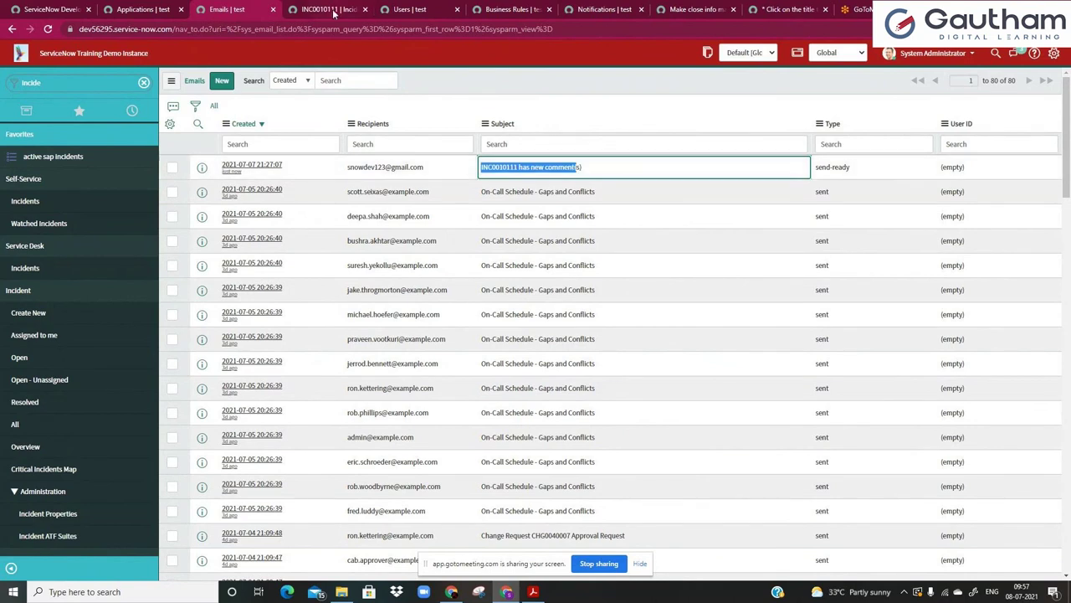
left_click(308, 167)
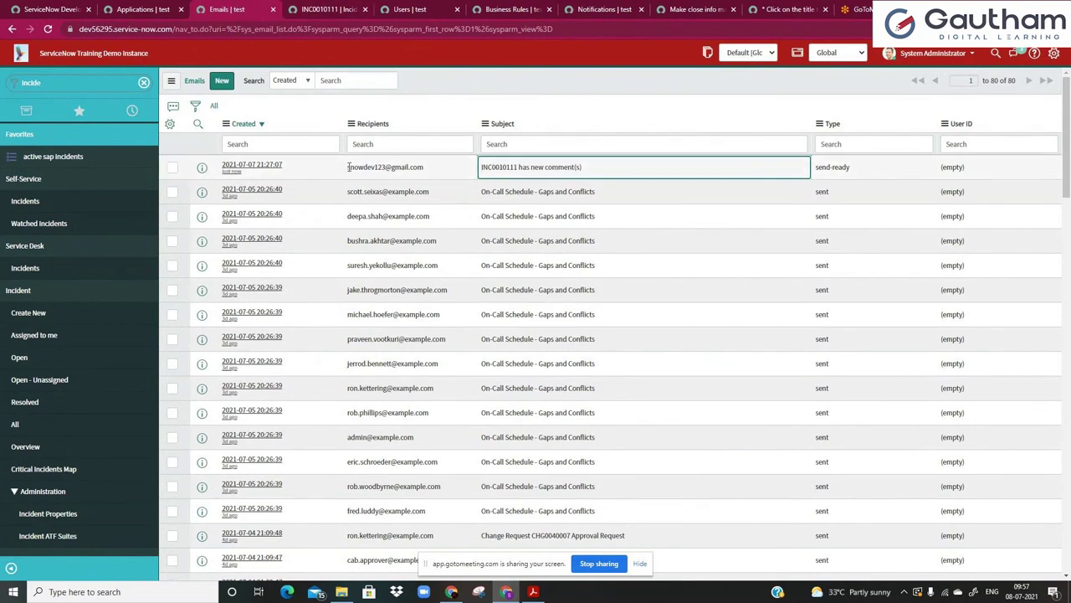
double_click(423, 173)
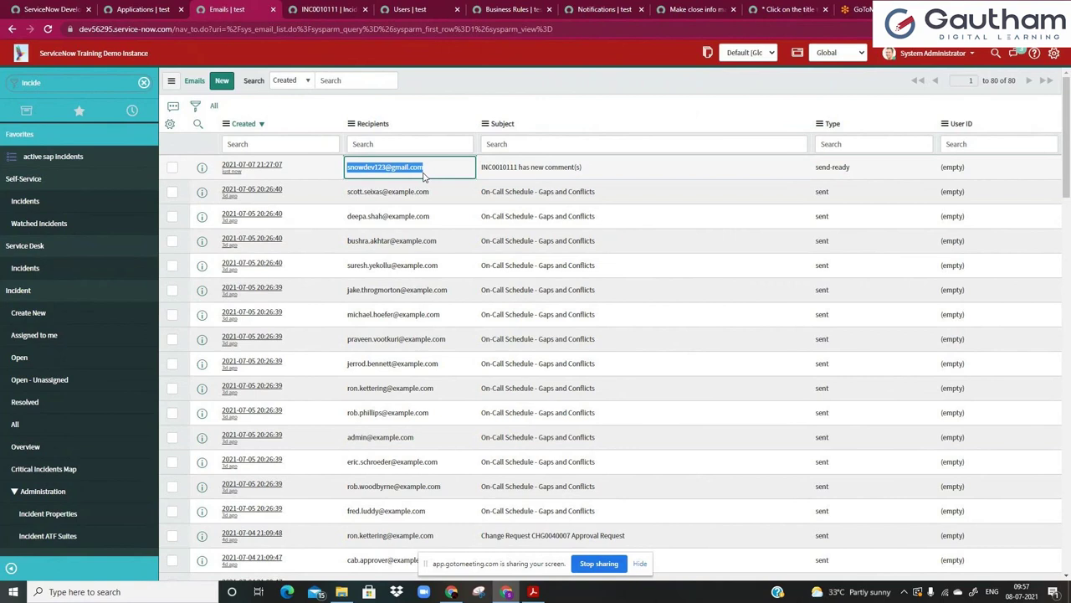
left_click(328, 10)
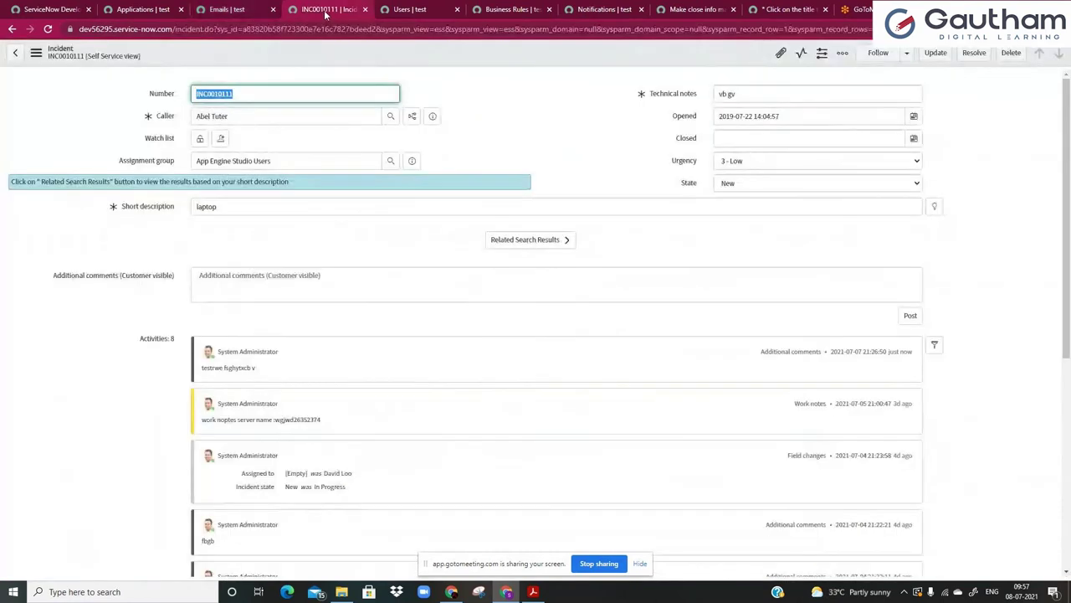
left_click(201, 9)
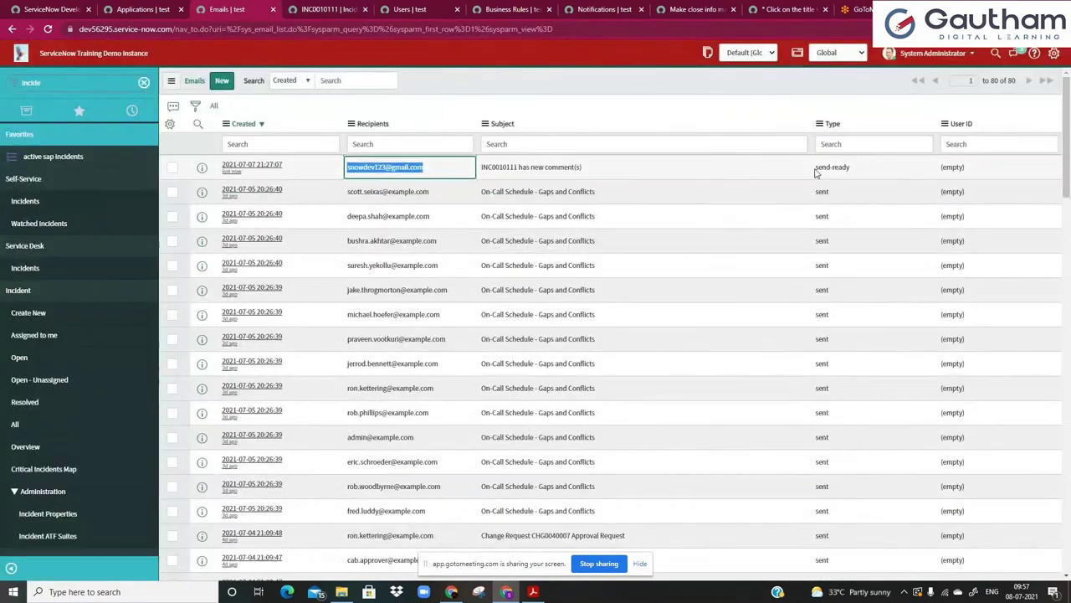
double_click(849, 174)
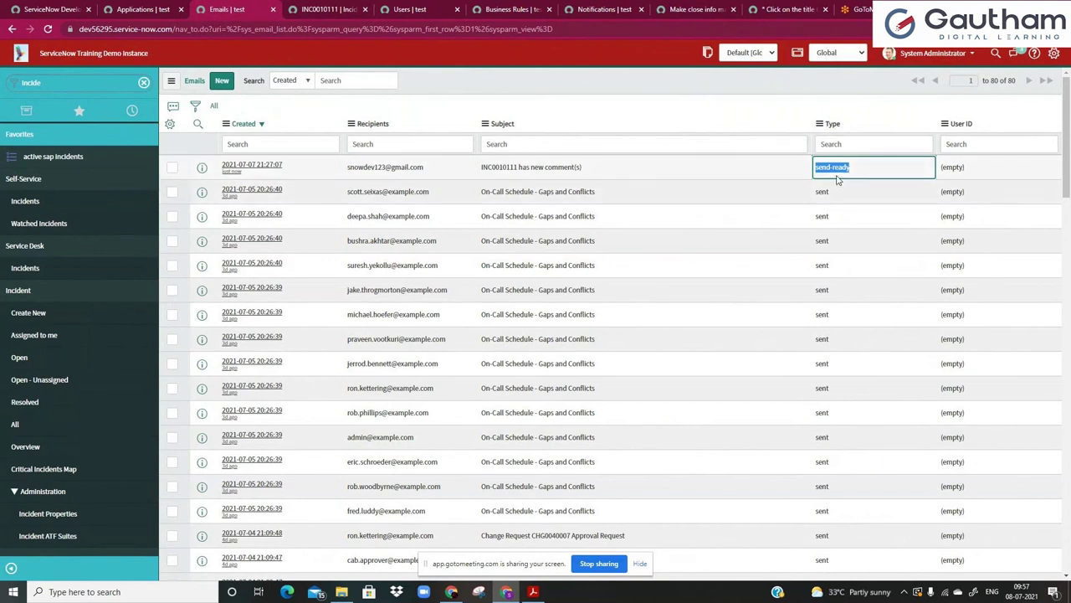
Step: Compare the email's recipient with the email address in the caller's user details
key("ctrl+Tab")
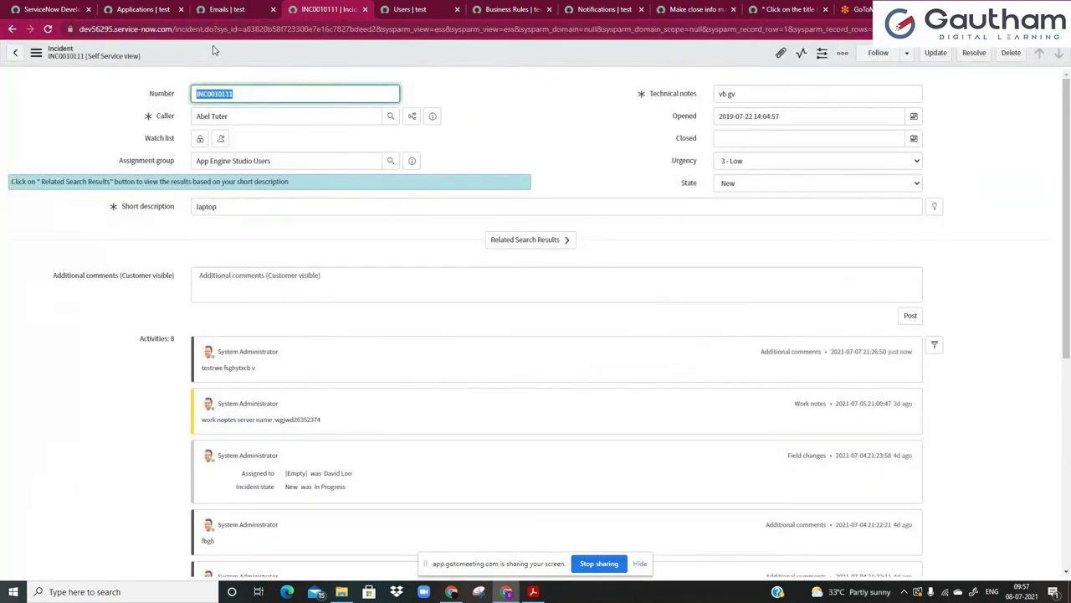
key("ctrl+shift+Tab")
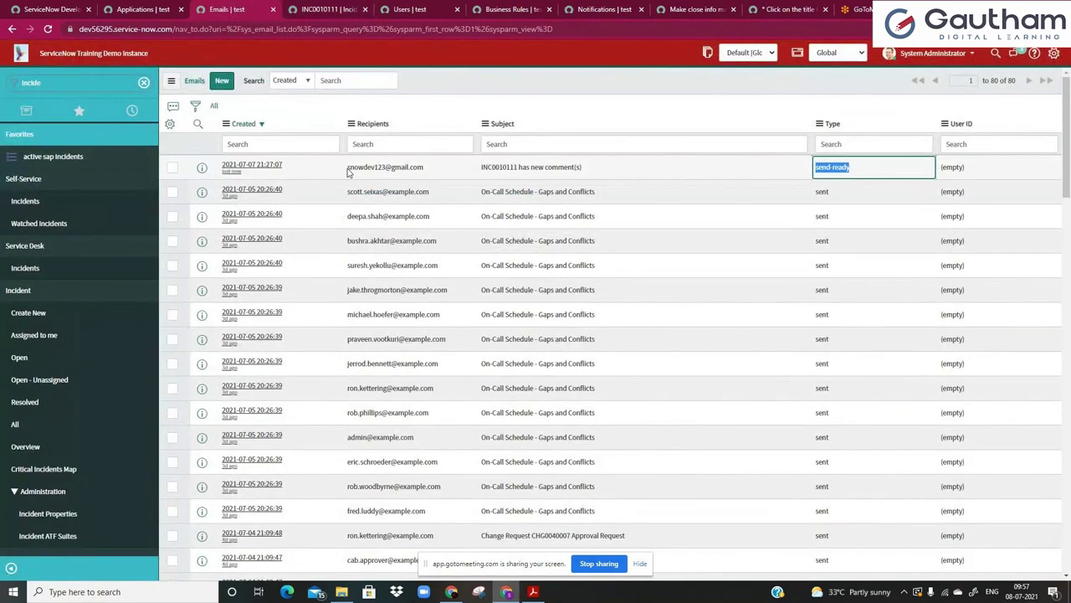
double_click(431, 170)
key("ctrl+Tab")
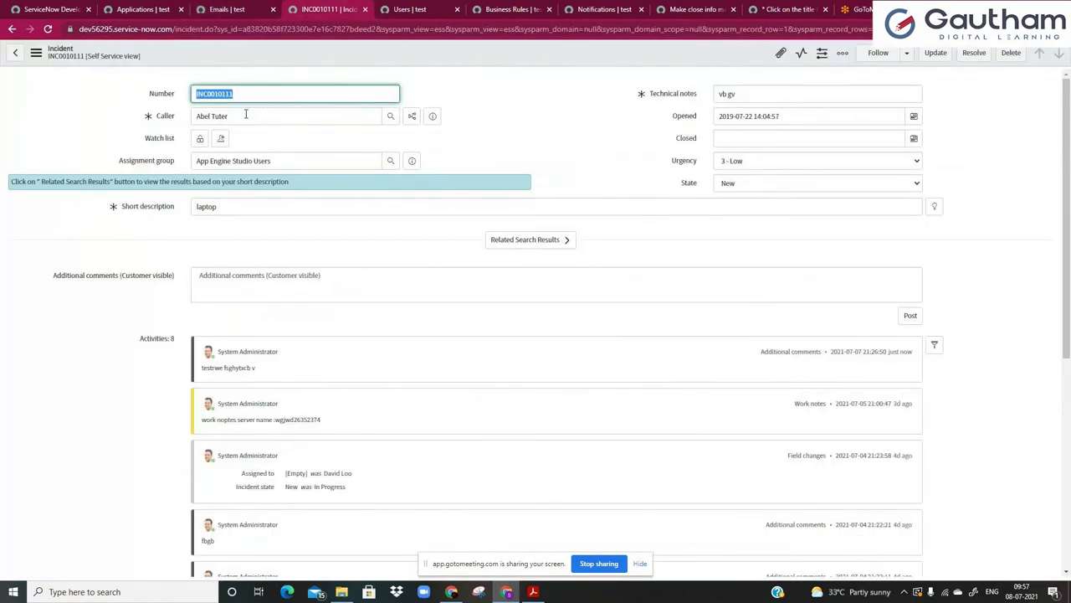
triple_click(246, 115)
left_click(223, 116)
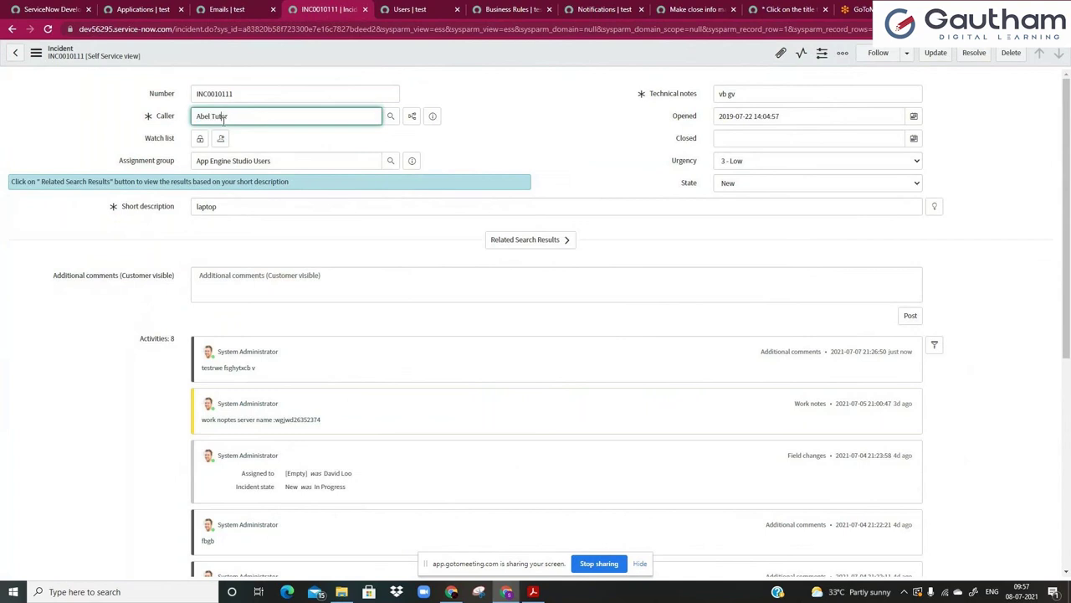
left_click(433, 115)
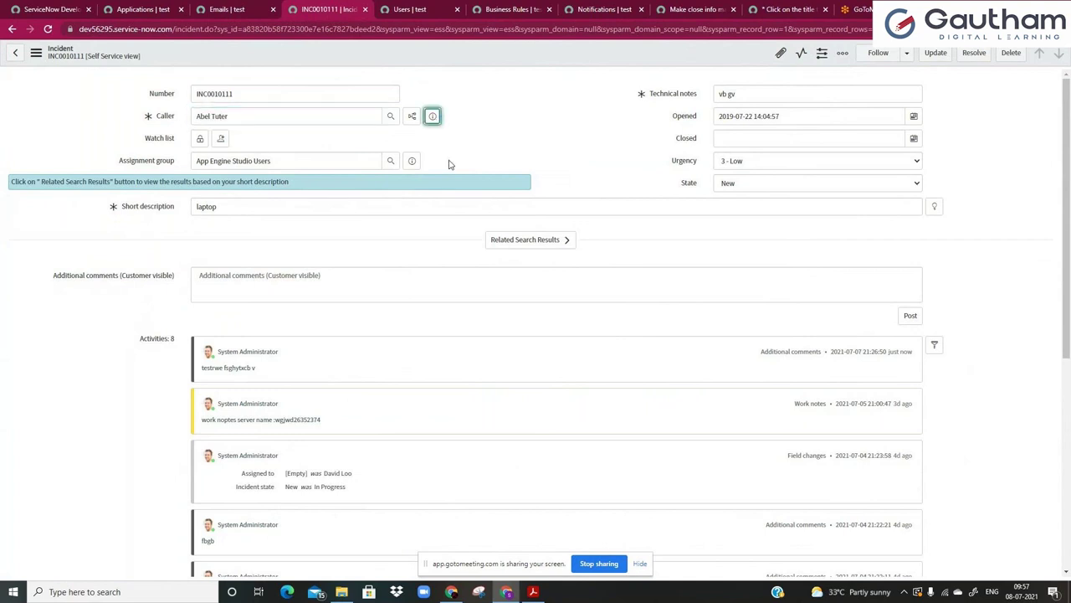
triple_click(540, 199)
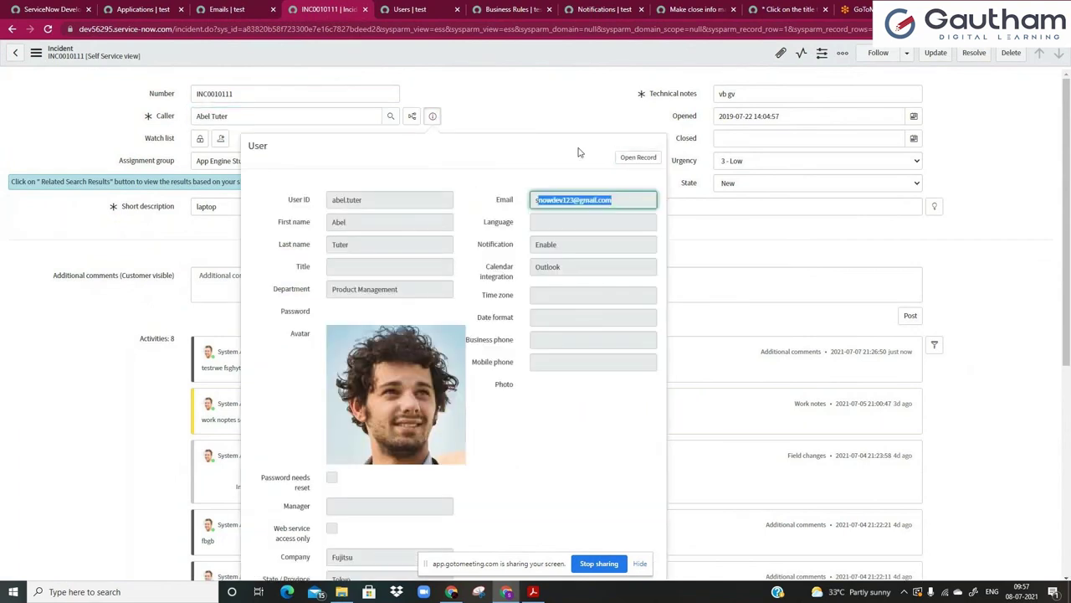
left_click(552, 106)
left_click(215, 15)
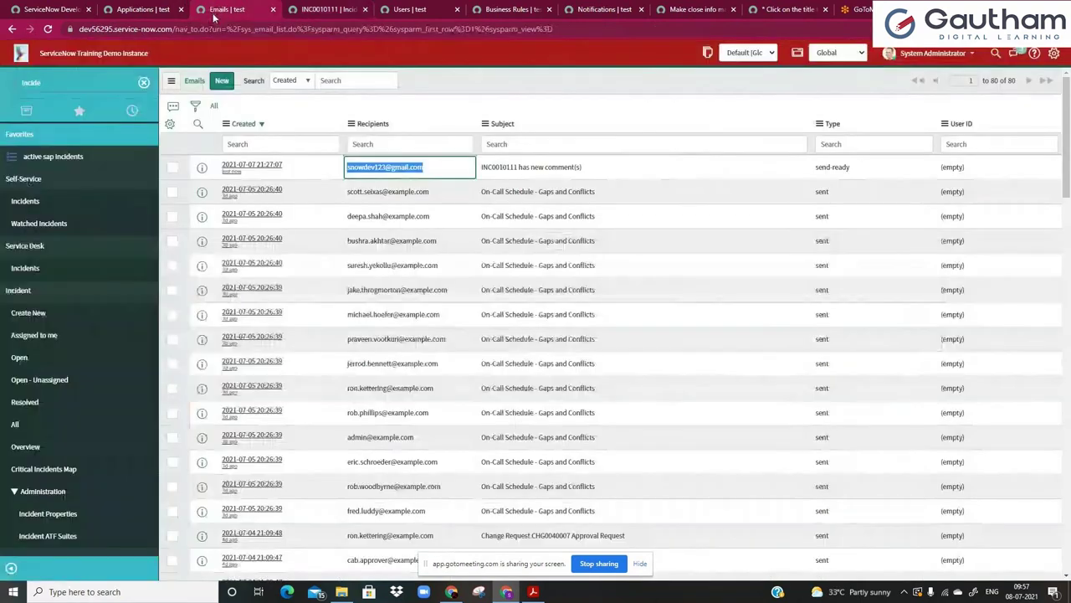
right_click(313, 175)
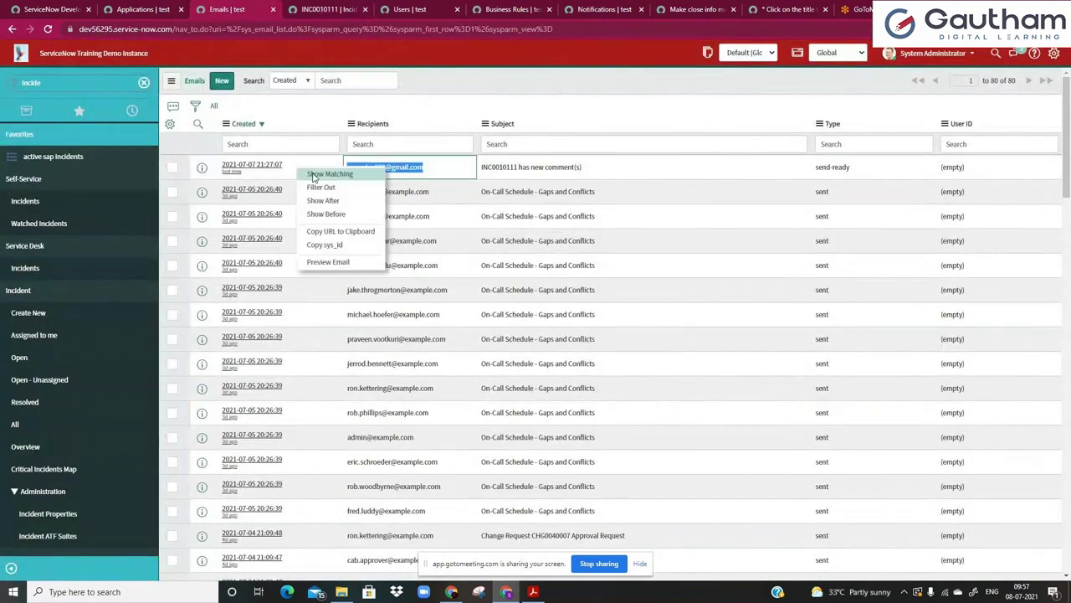
left_click(314, 175)
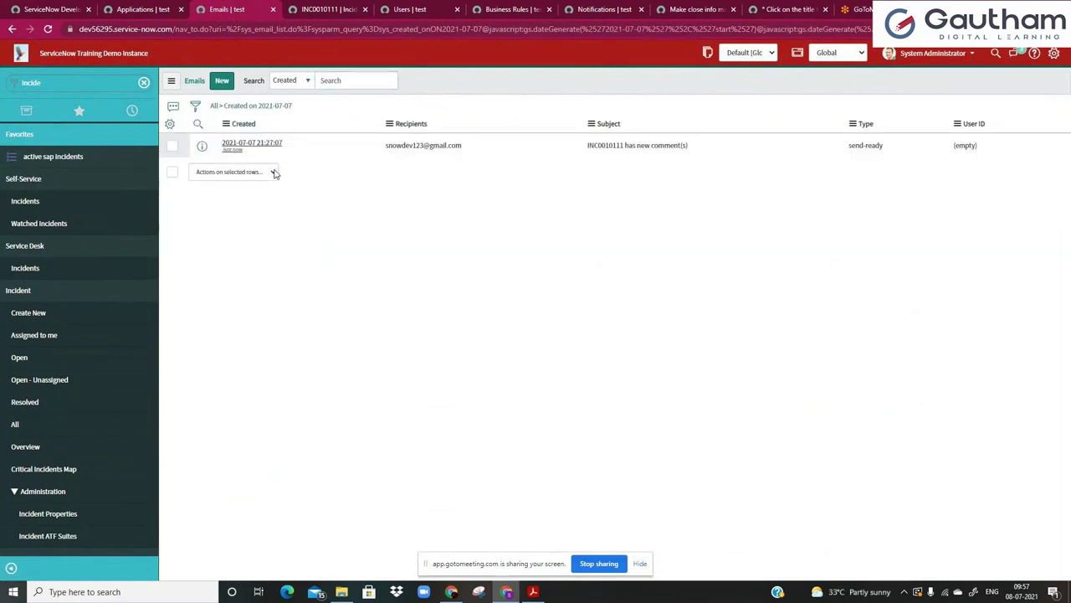
middle_click(266, 168)
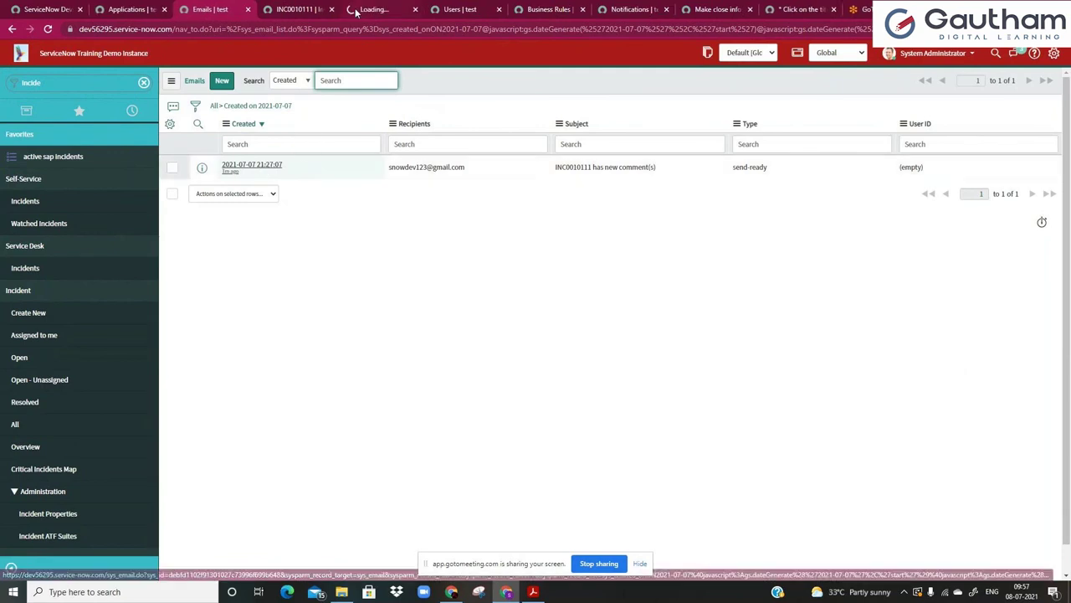
left_click(299, 9)
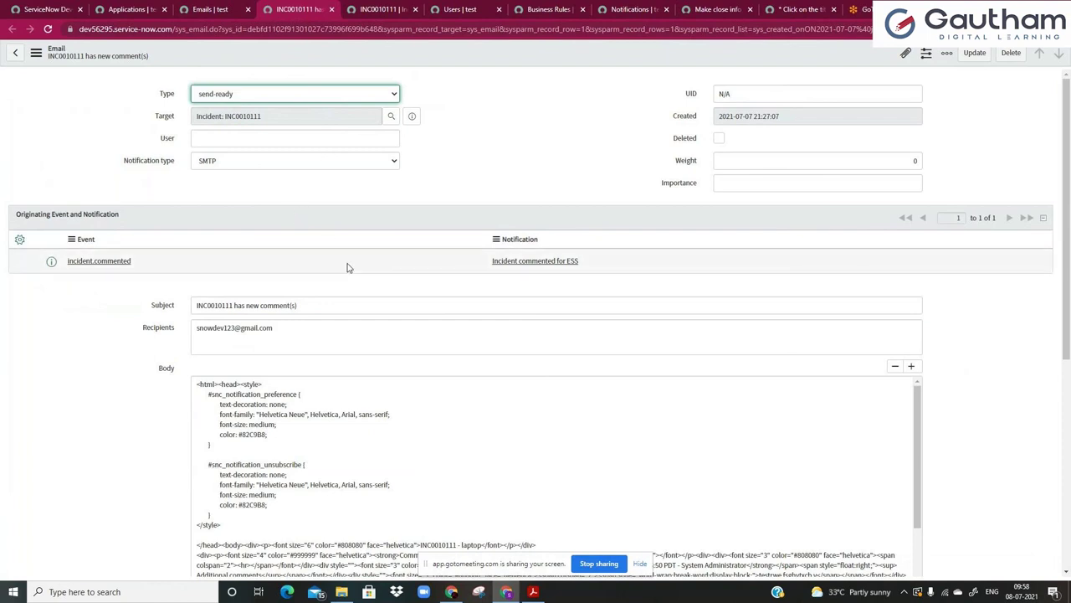
left_click_drag(217, 311, 259, 310)
left_click_drag(198, 328, 295, 340)
left_click(295, 340)
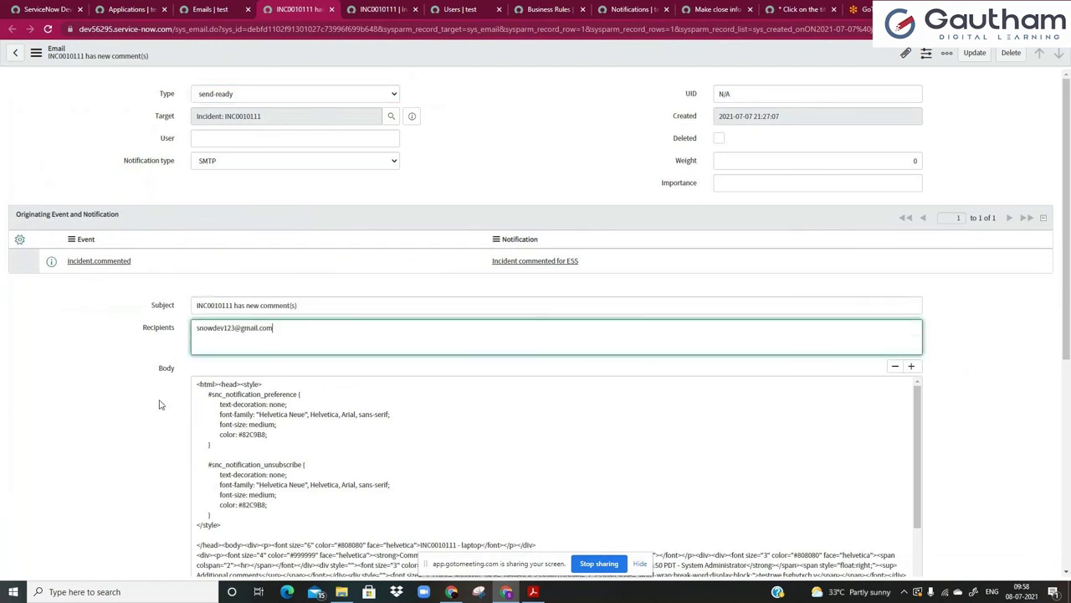
scroll(159, 405, "down", 2)
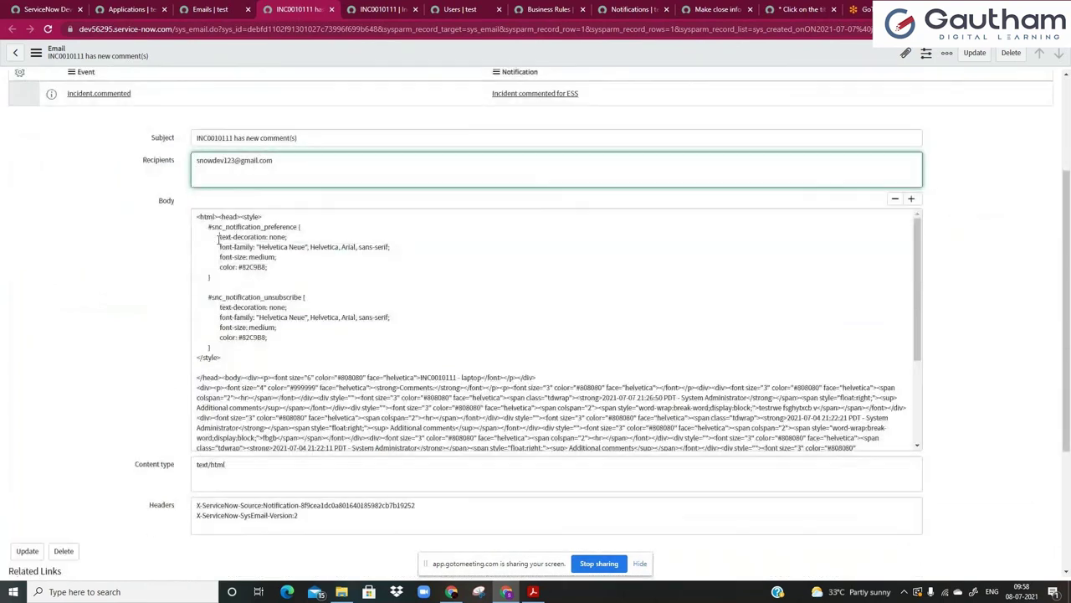
left_click_drag(219, 238, 289, 416)
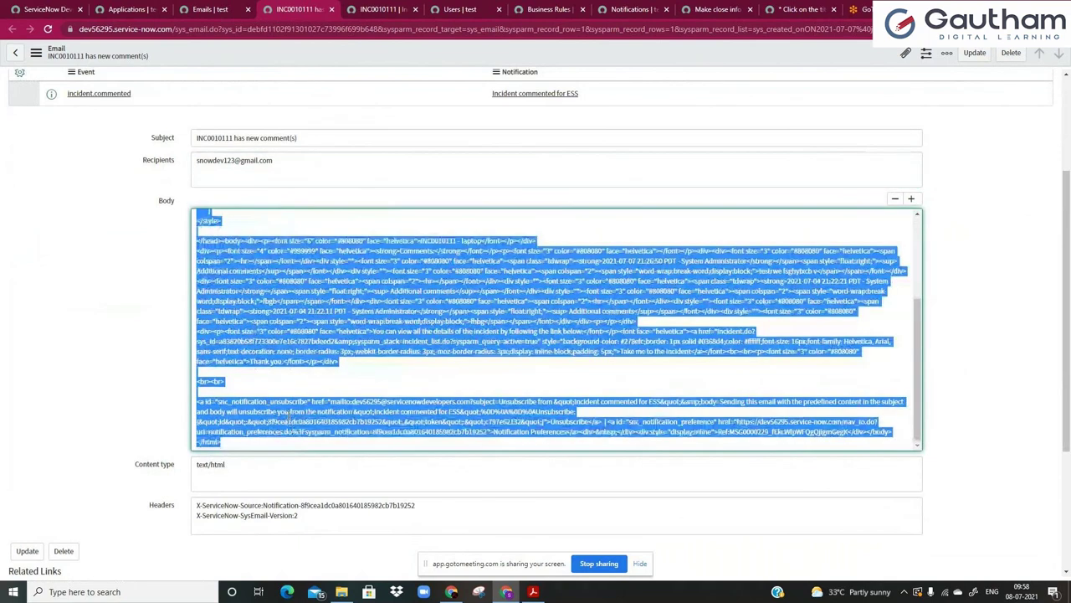
left_click(289, 416)
scroll(132, 398, "down", 2)
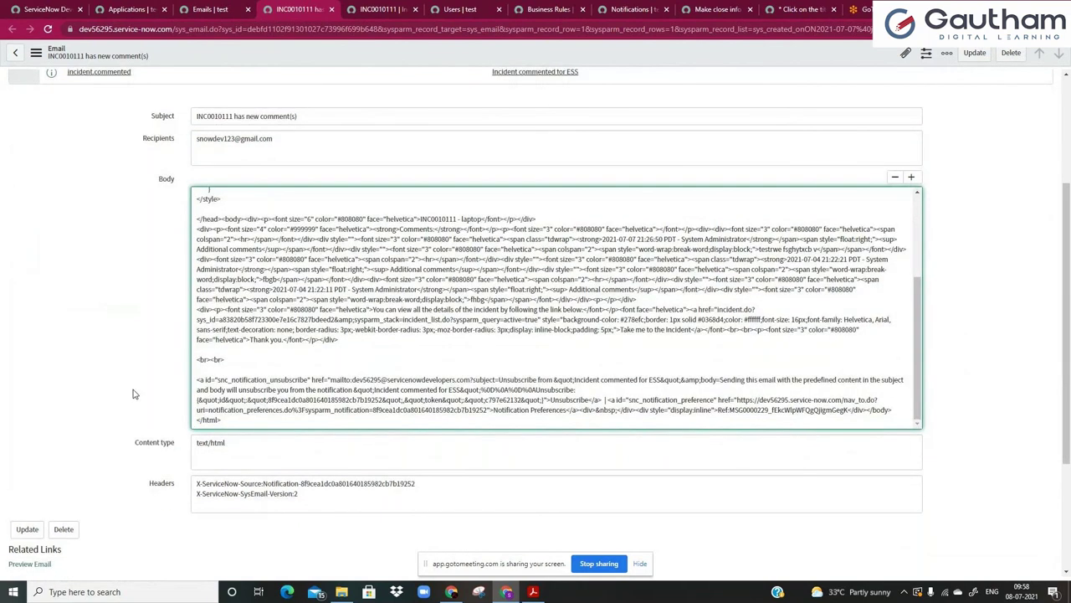
scroll(132, 393, "down", 1)
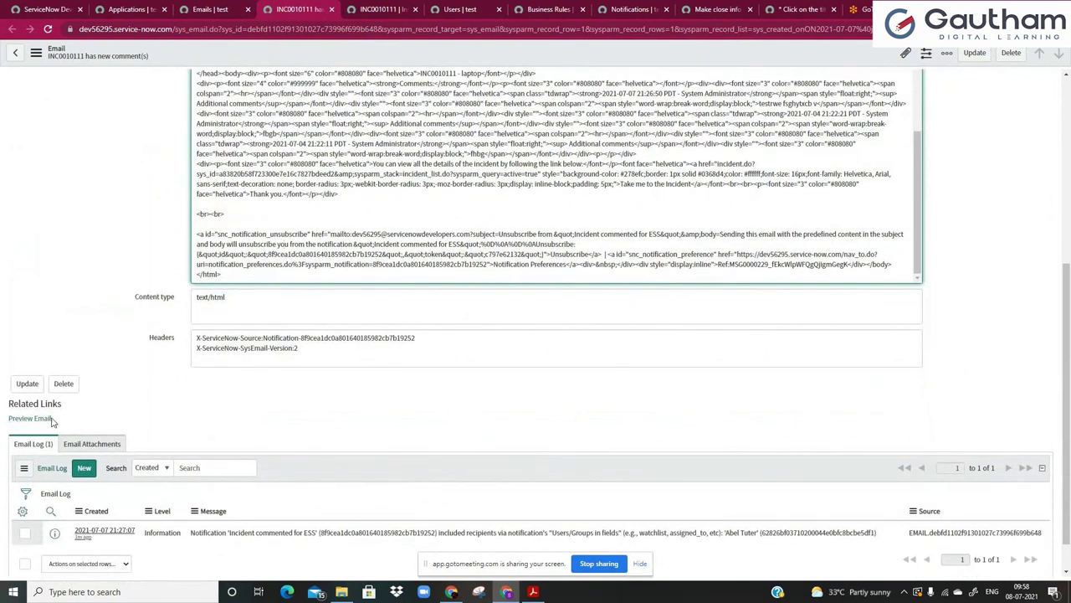
Step: Preview the rendered INC0010111 comment email and compare it with the listed email's subject
left_click(48, 421)
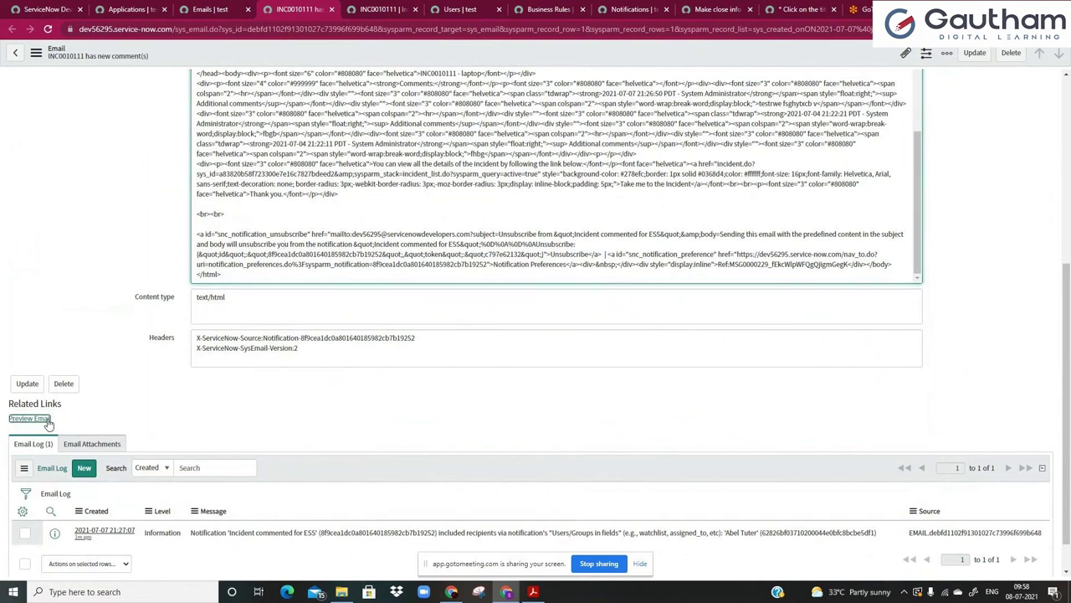
left_click(41, 419)
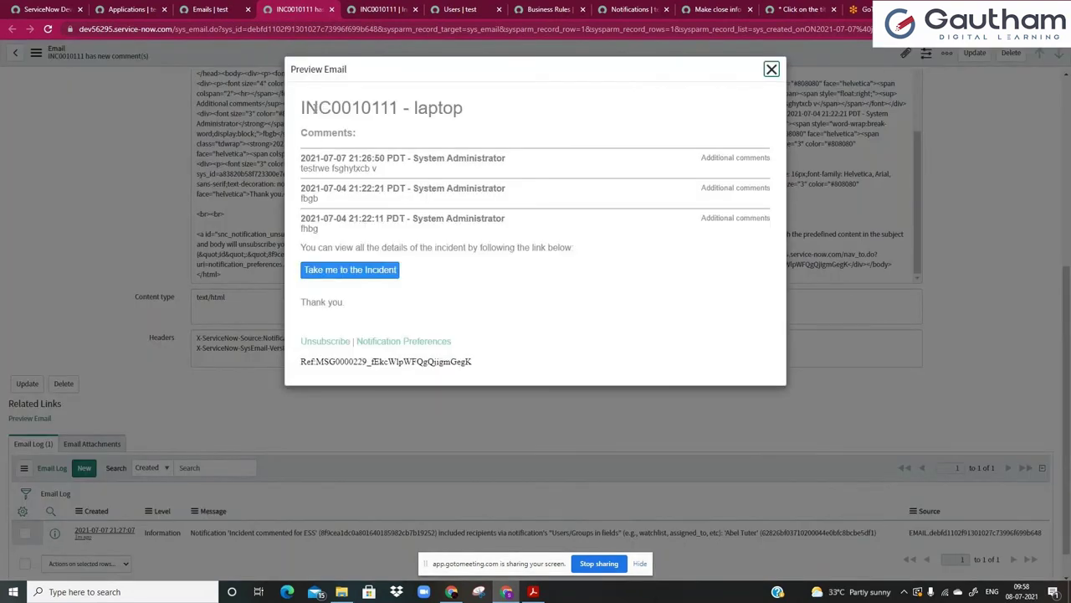
left_click_drag(307, 107, 358, 322)
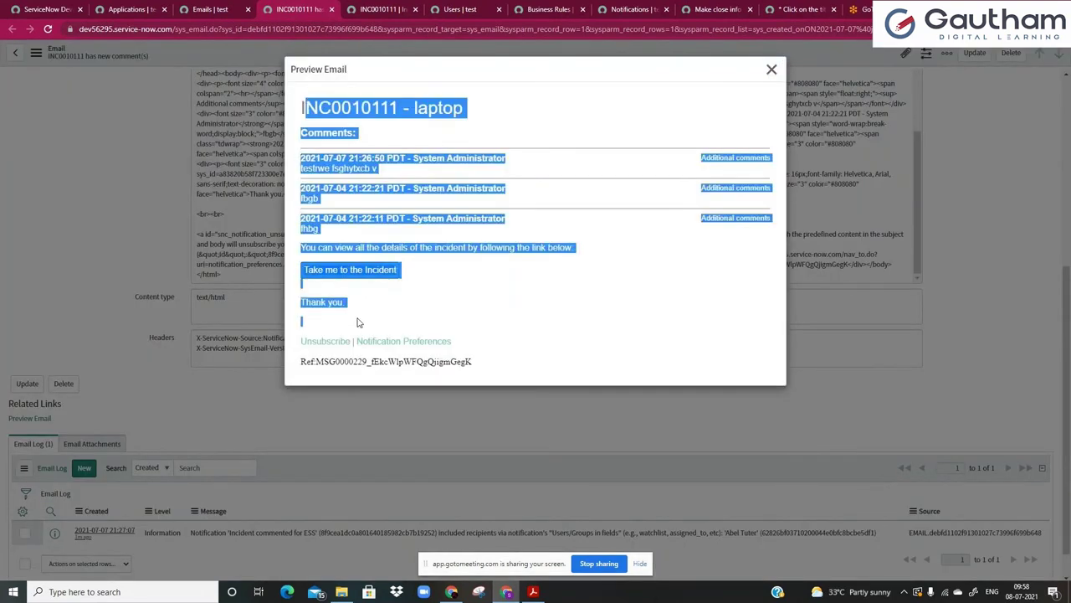
left_click(358, 322)
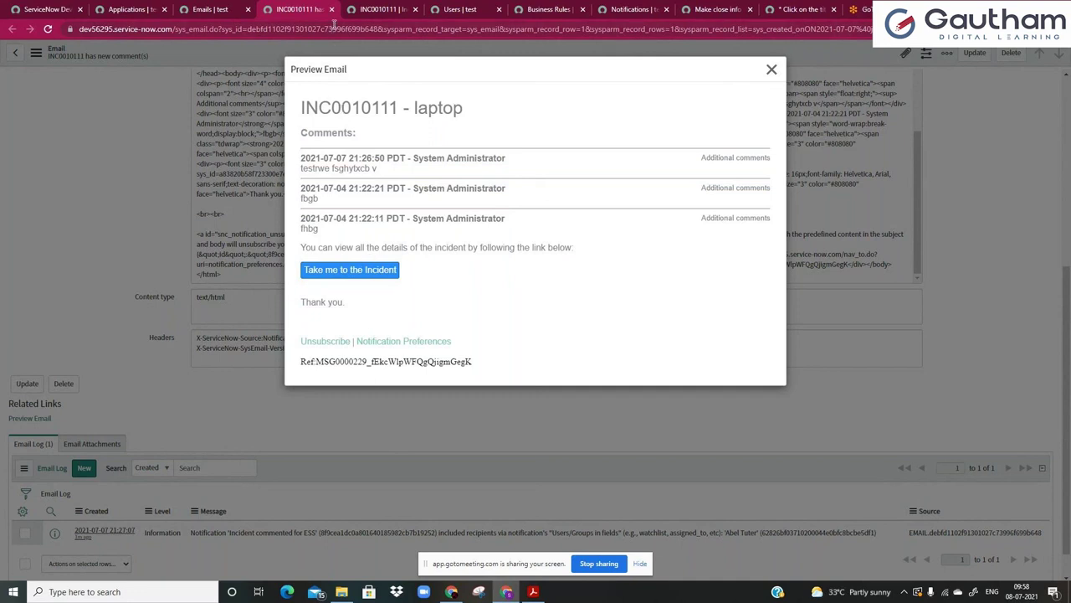
left_click(206, 10)
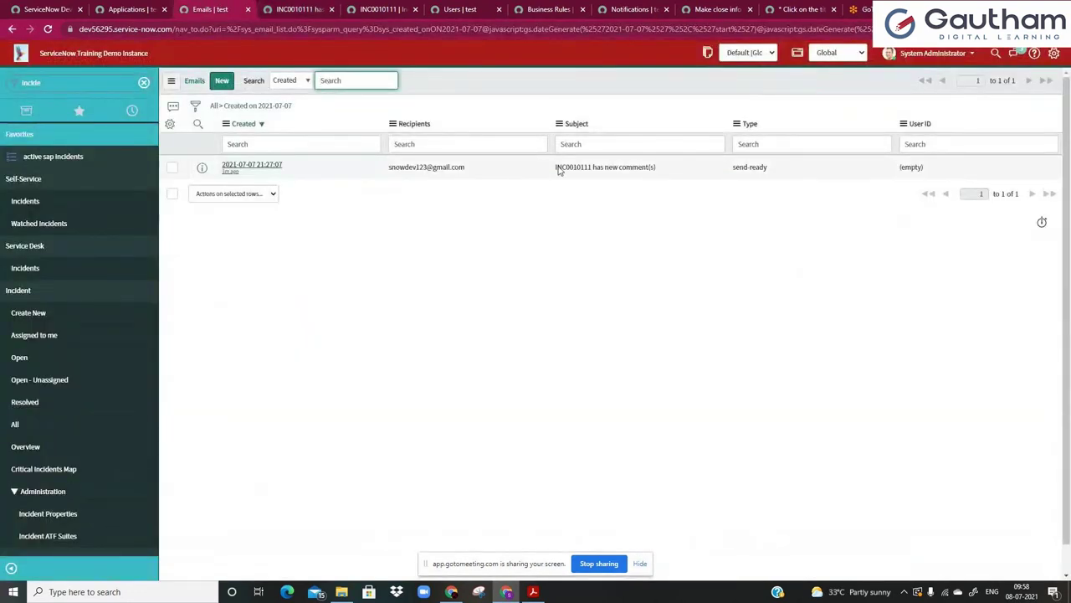
double_click(661, 167)
left_click(303, 9)
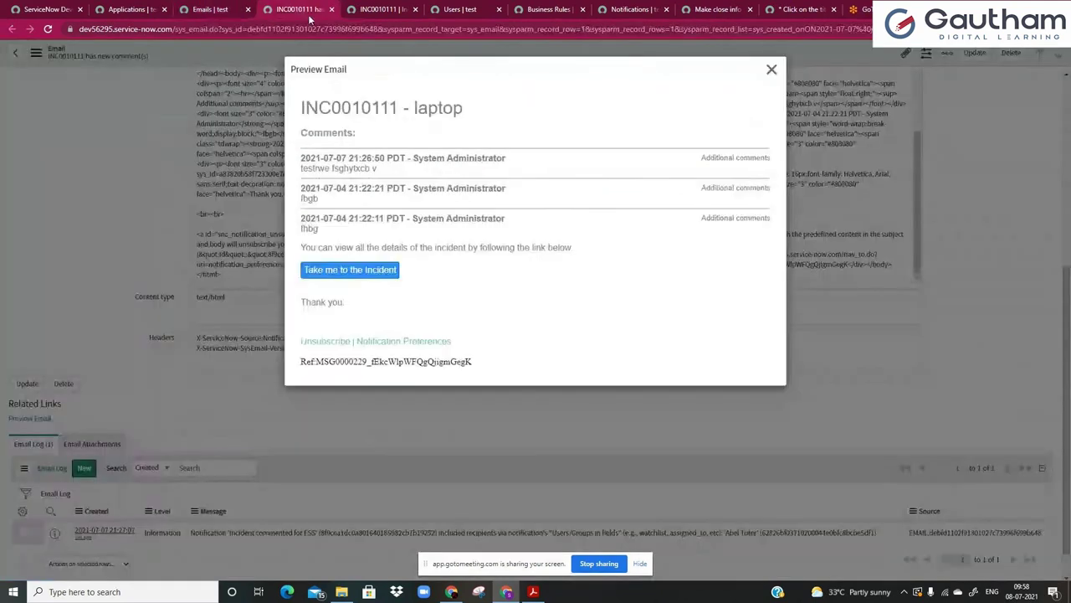
Step: Open the 'Take me to the Incident' link in a new tab, then review the preview's reference line
right_click(351, 272)
left_click(351, 272)
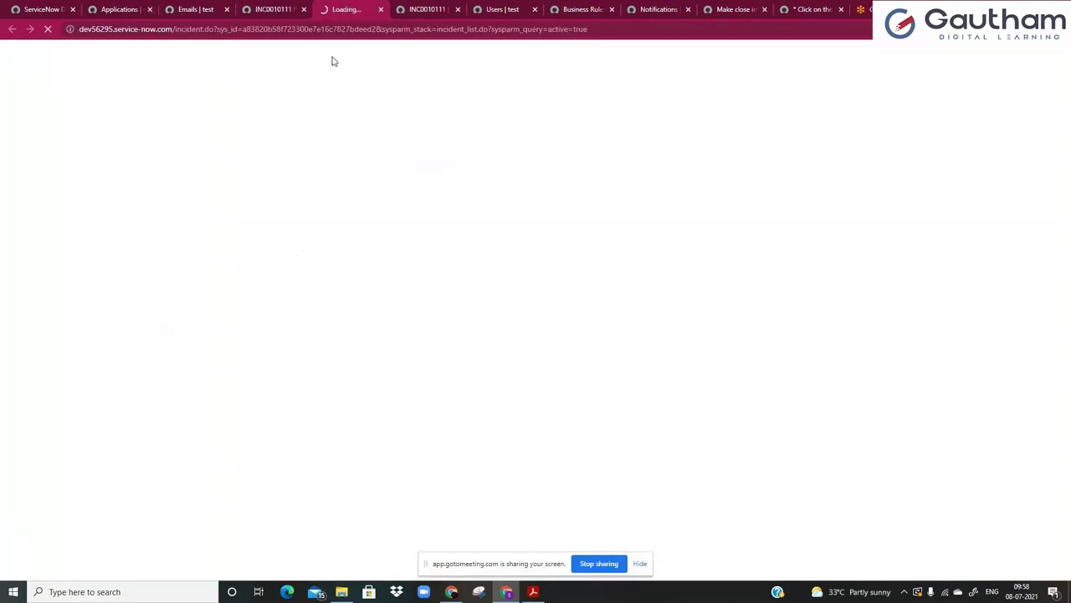
left_click(263, 12)
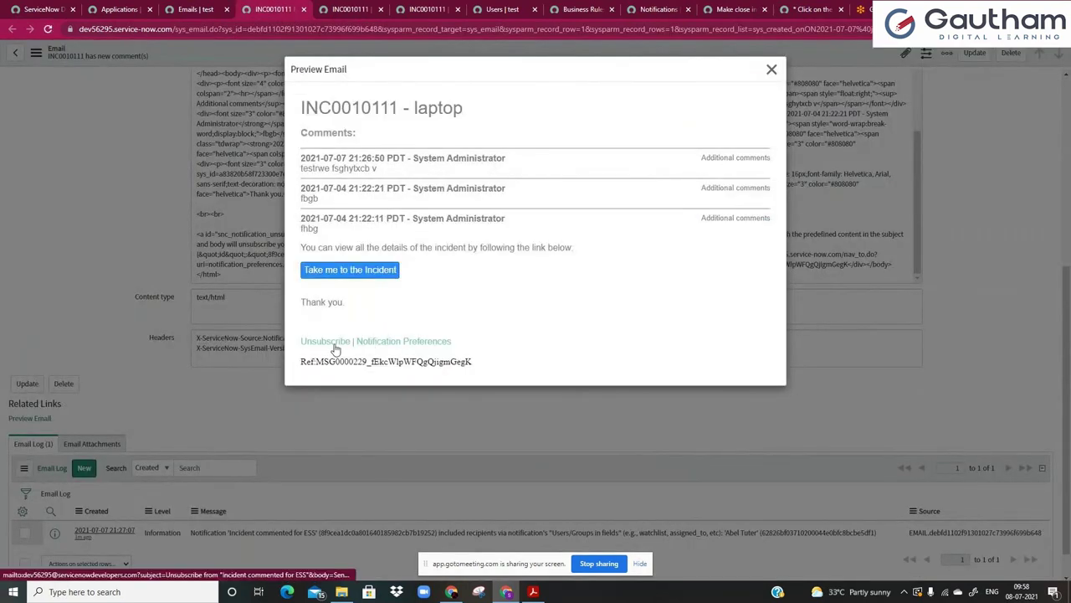
left_click_drag(301, 361, 437, 370)
left_click(435, 371)
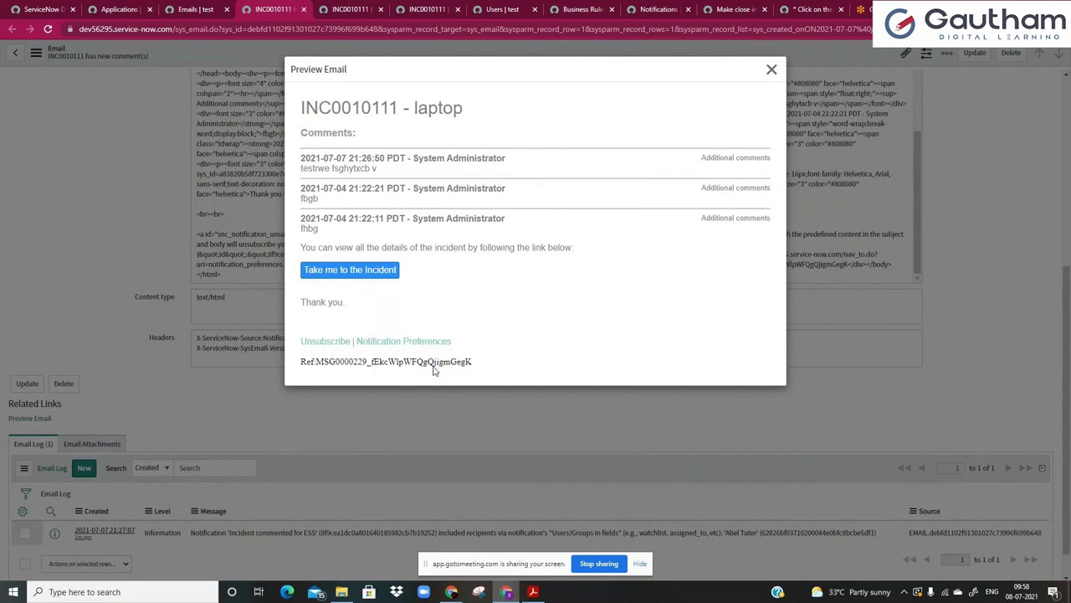
Step: Review the preview's message reference line and the title 'INC0010111 - laptop'
triple_click(435, 362)
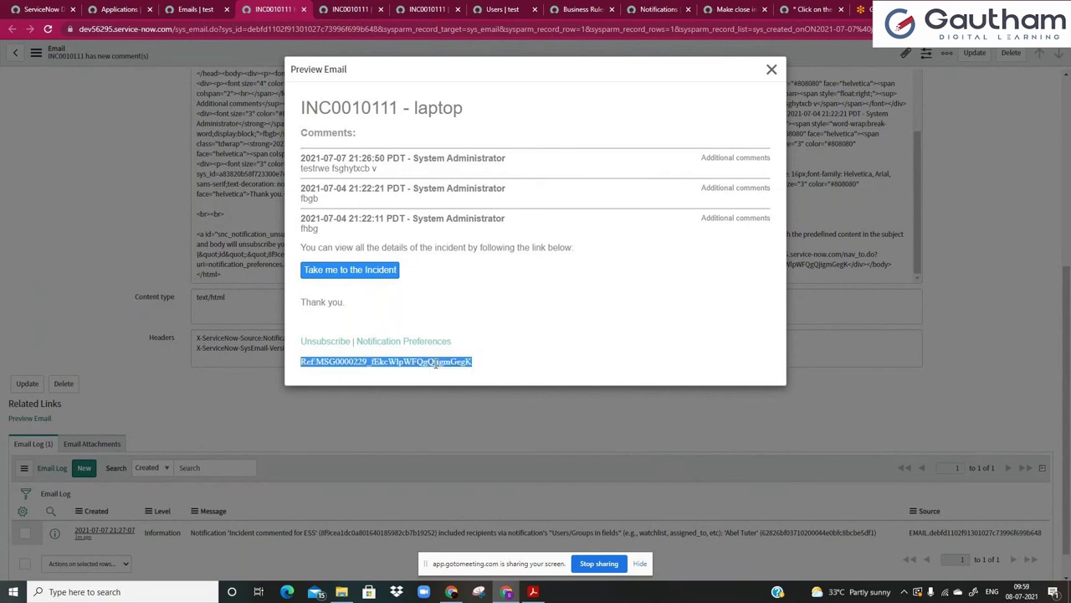
left_click(435, 363)
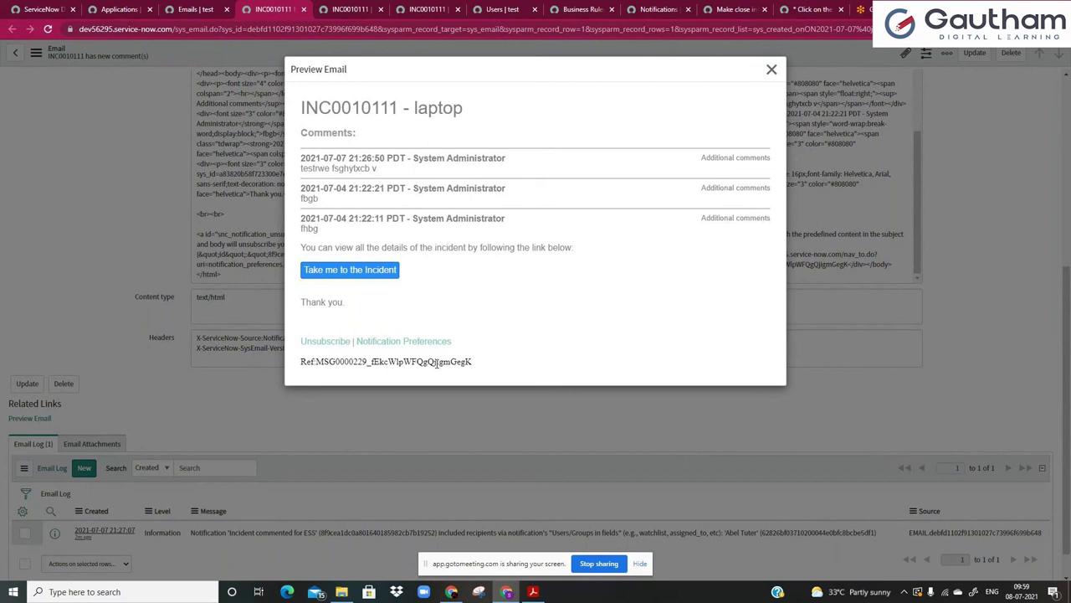
triple_click(378, 106)
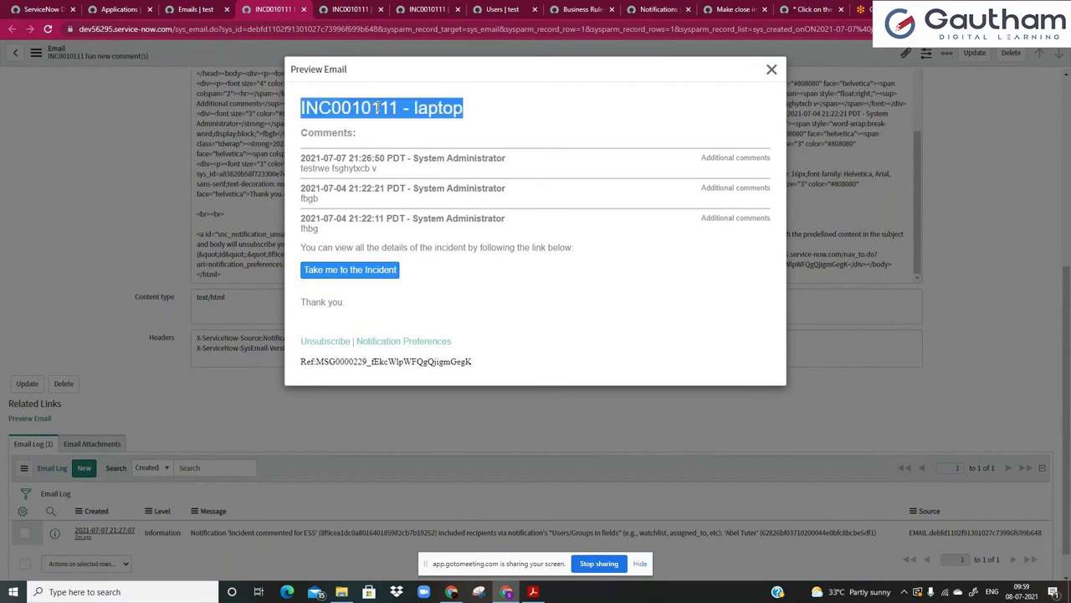
left_click(387, 123)
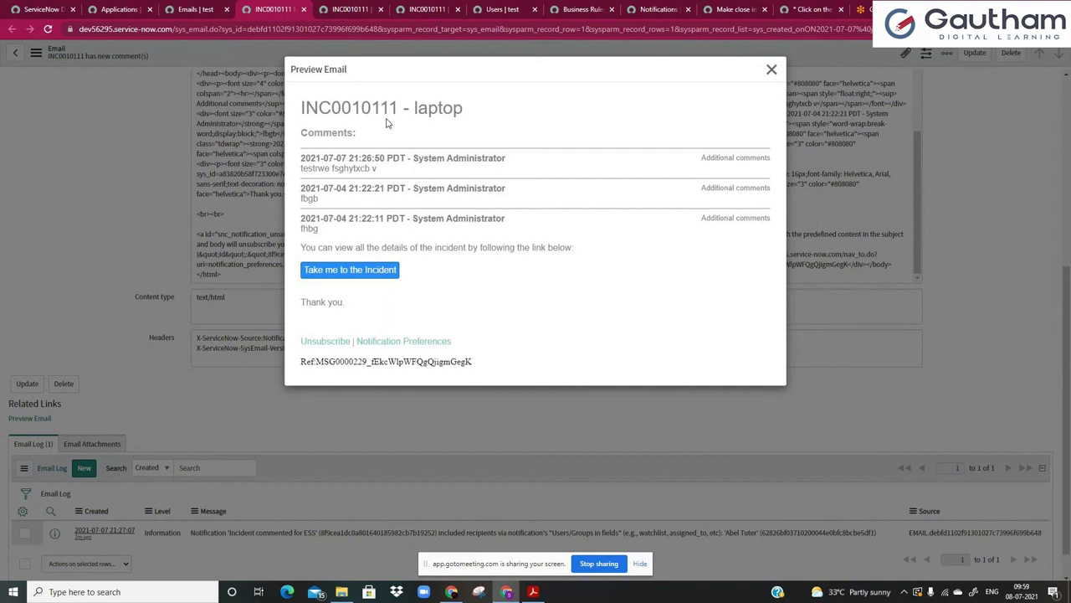
triple_click(457, 361)
left_click(494, 364)
Step: Check the incident number, close the Preview Email dialog, and scroll up to Originating Event
double_click(368, 107)
left_click(383, 111)
left_click(771, 71)
left_click_drag(1068, 335, 1064, 154)
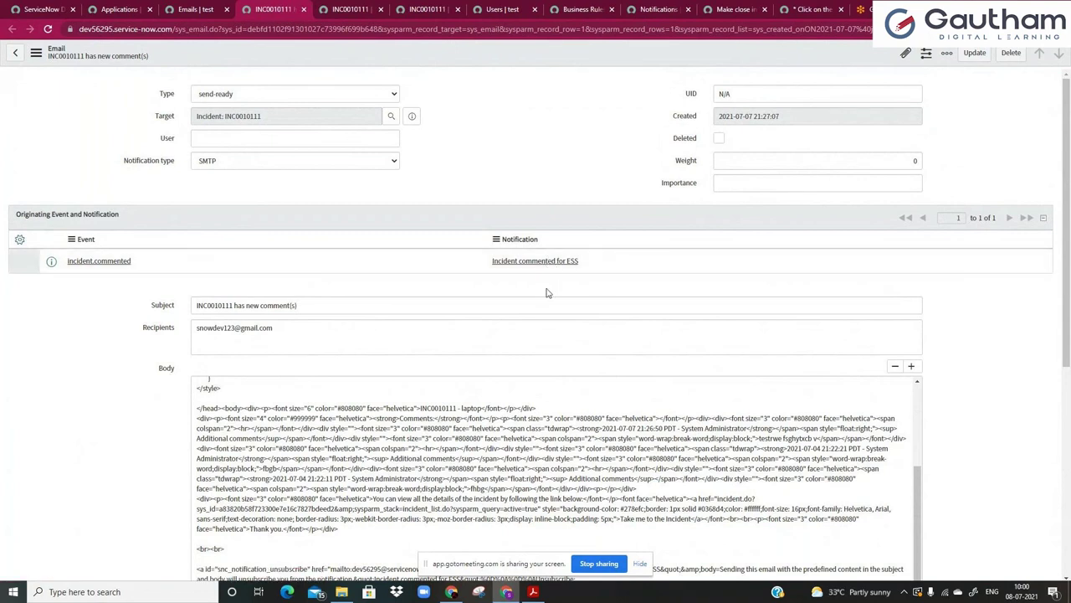
Step: Open the 'Incident commented for ESS' notification from the email record
left_click(510, 266, "ctrl")
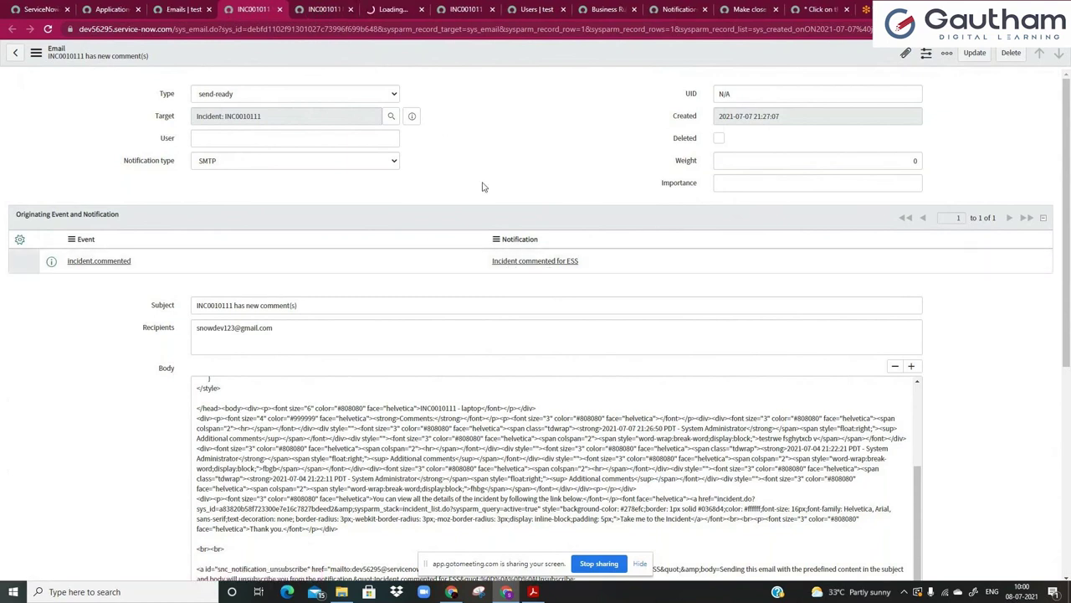
left_click_drag(486, 266, 571, 263)
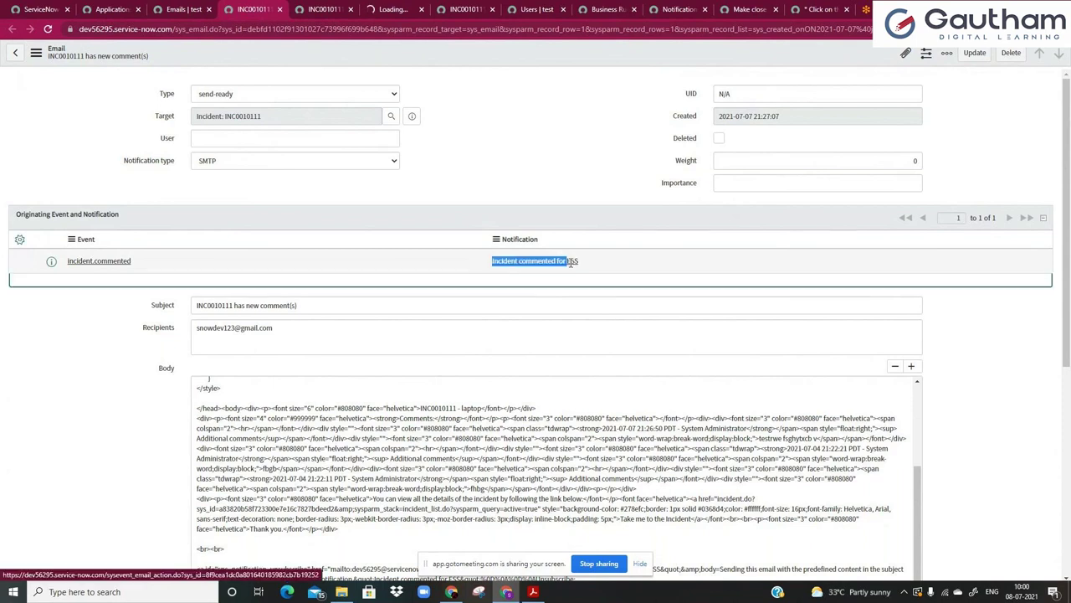
left_click(572, 263)
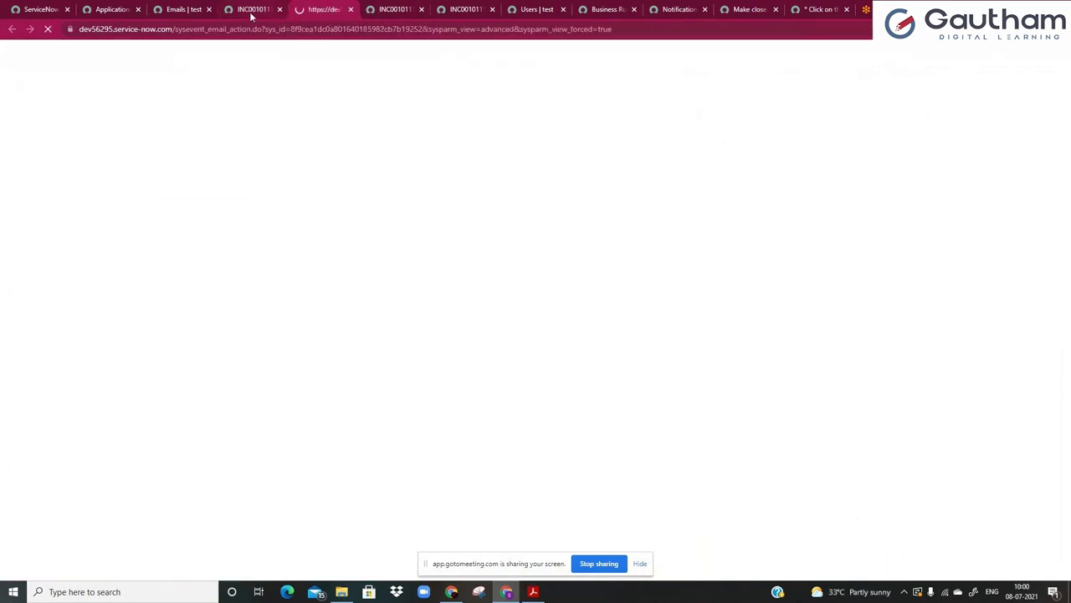
left_click(251, 10)
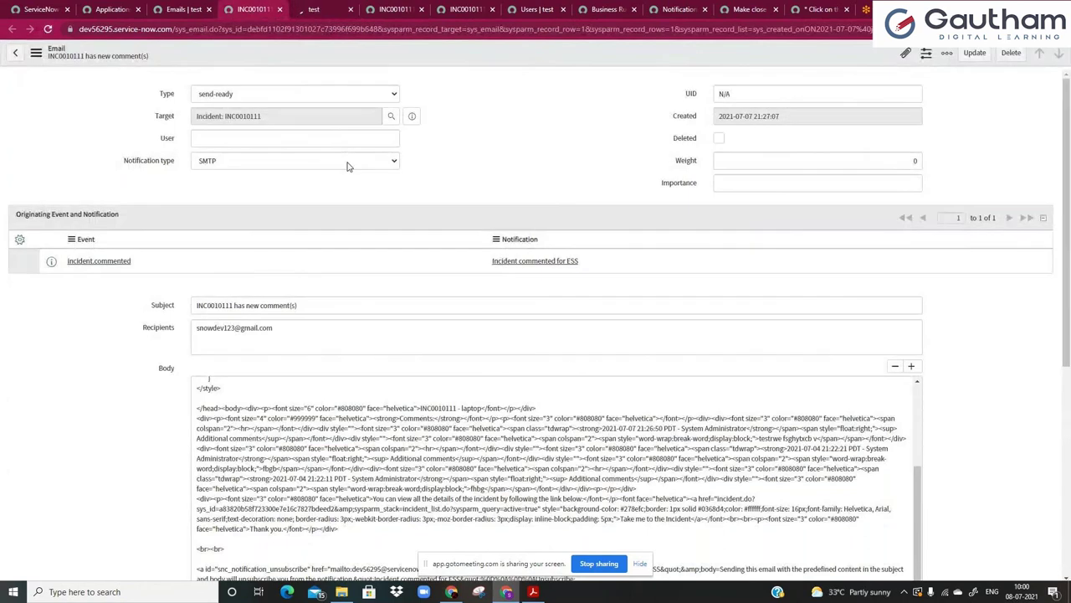
left_click(322, 10)
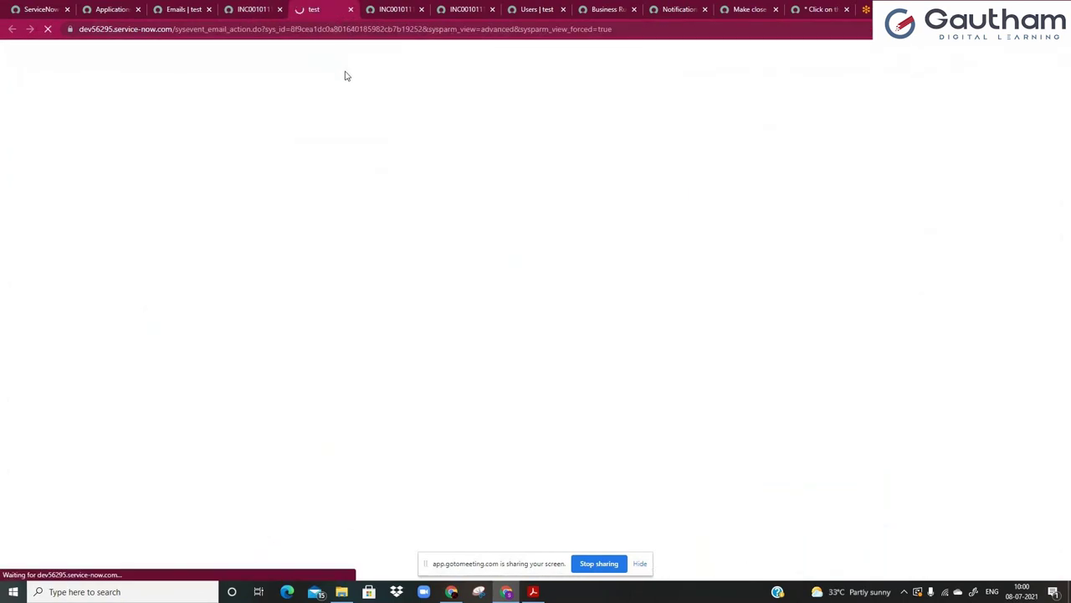
Step: Close leftover incident, notification and unsaved message tabs, keeping the ESS notification
left_click(377, 10)
left_click(422, 9)
left_click(421, 9)
left_click(422, 9)
left_click(422, 9)
left_click(422, 9)
left_click(421, 9)
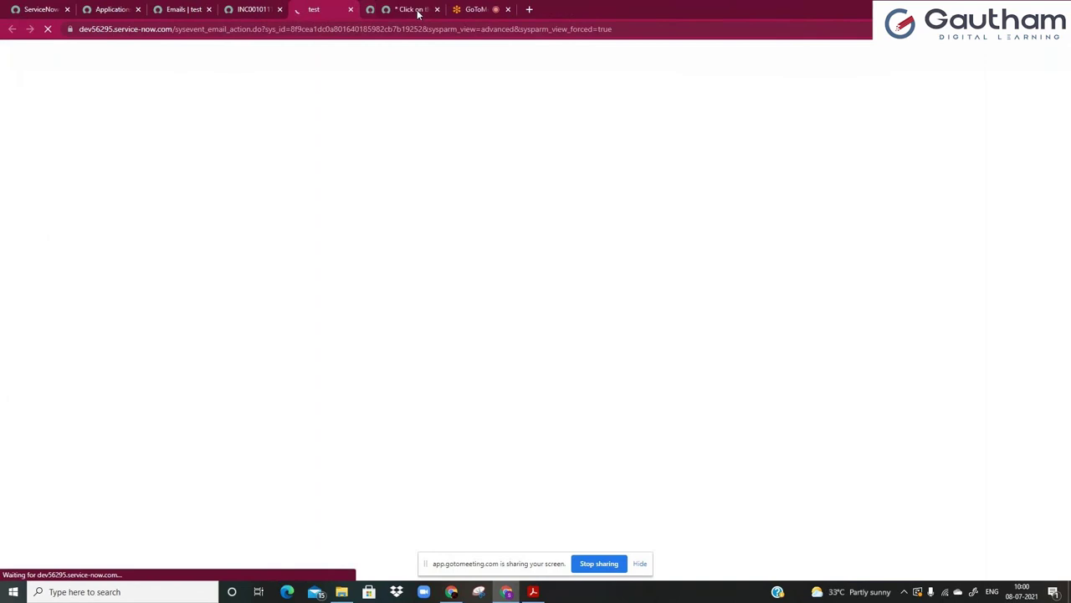
left_click(372, 9)
left_click(314, 9)
left_click(421, 9)
left_click(589, 91)
left_click(602, 9)
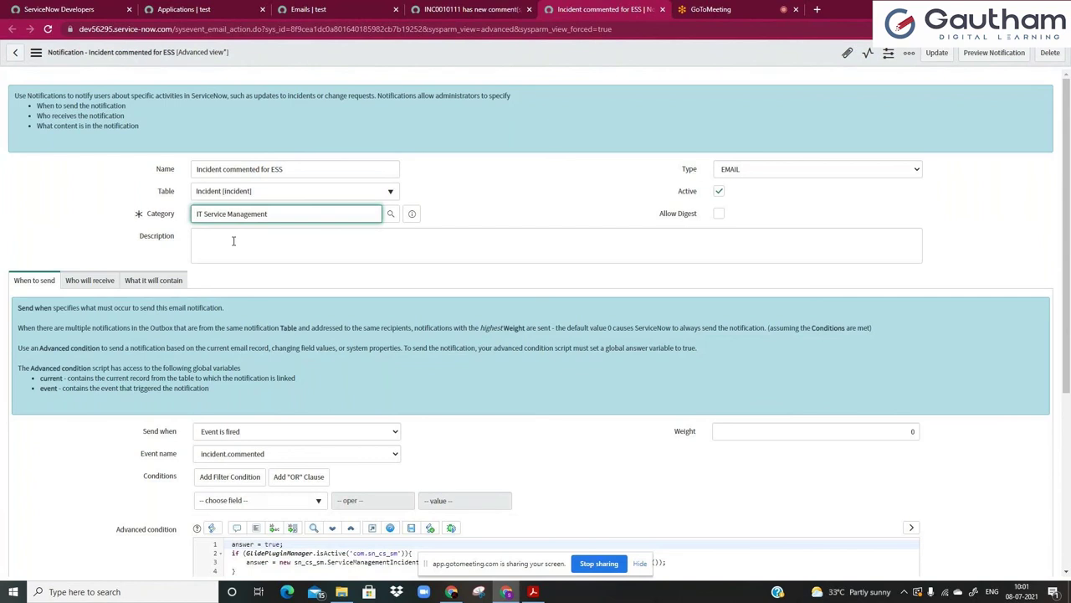
Step: Confirm under Who will receive that the notification targets the Caller, then return to Emails
left_click(78, 281)
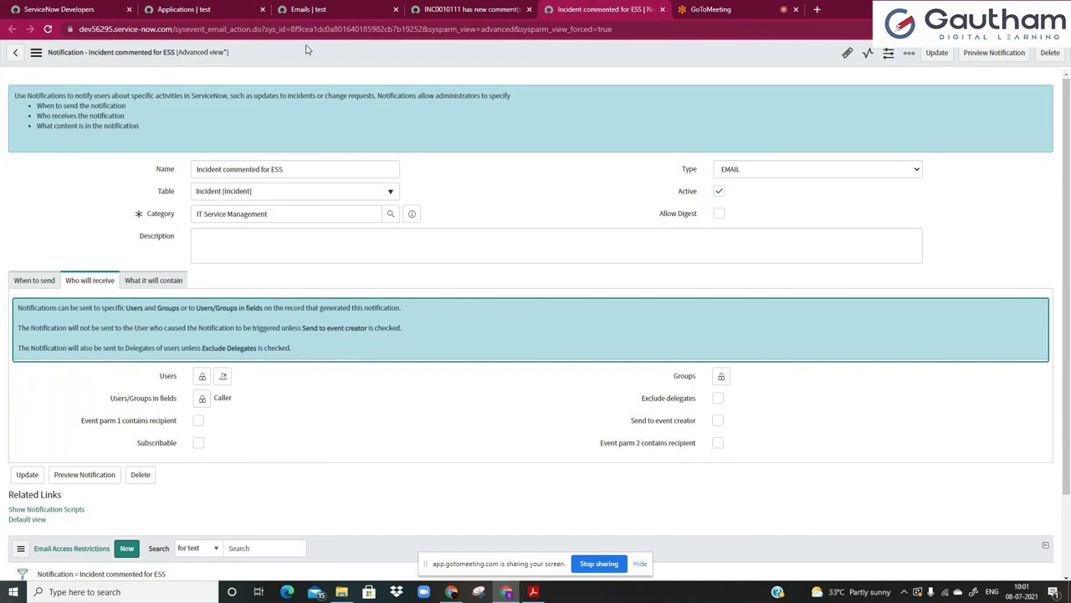
left_click(219, 9)
left_click(329, 7)
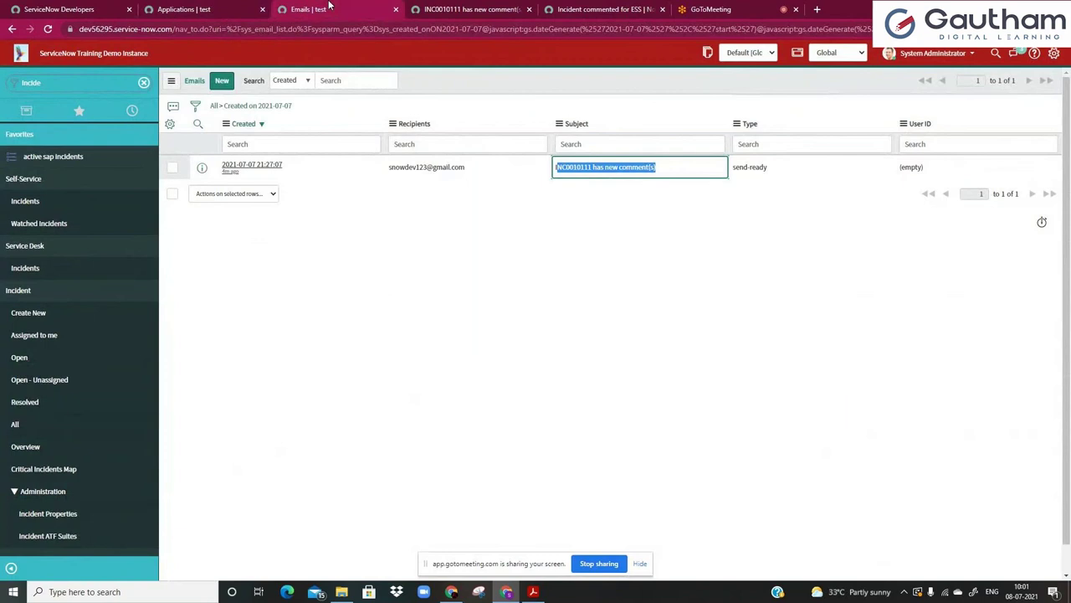
Step: Leave the email list for the GoToMeeting session and show its chat panel
left_click(338, 144)
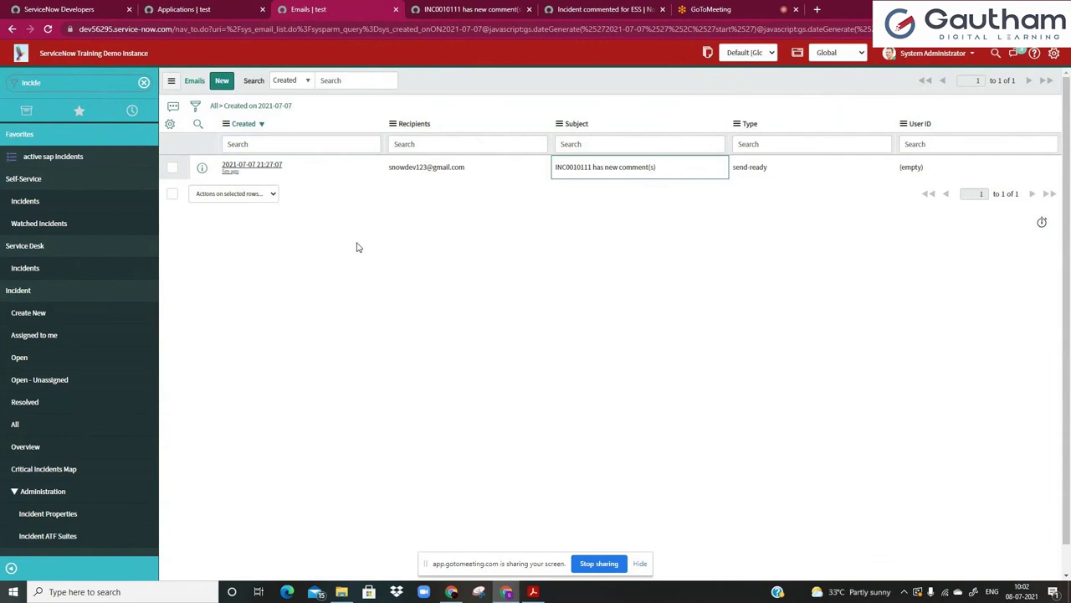
left_click(748, 10)
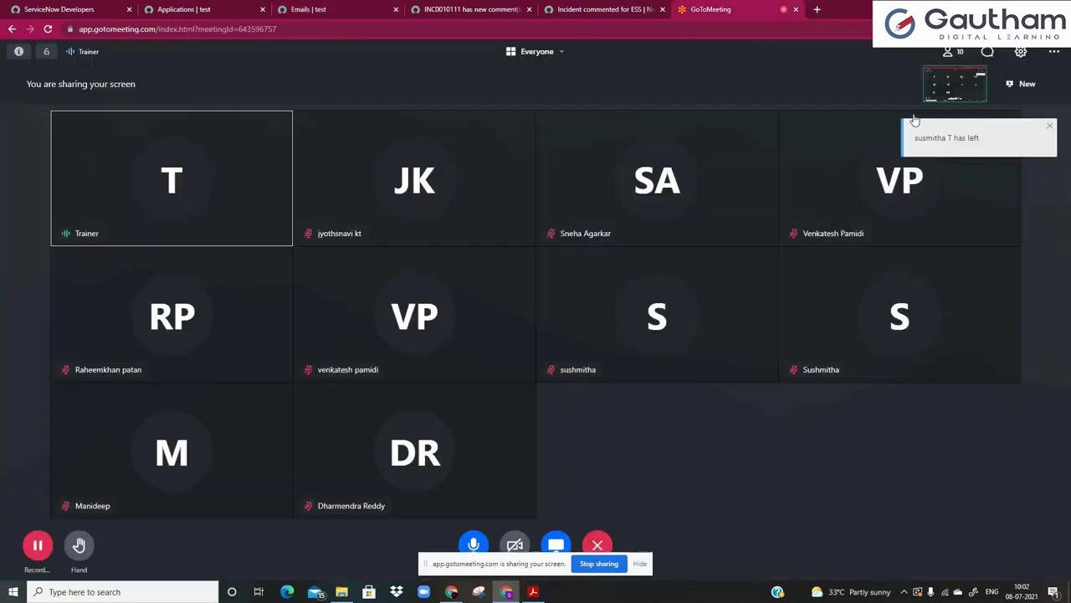
left_click(987, 52)
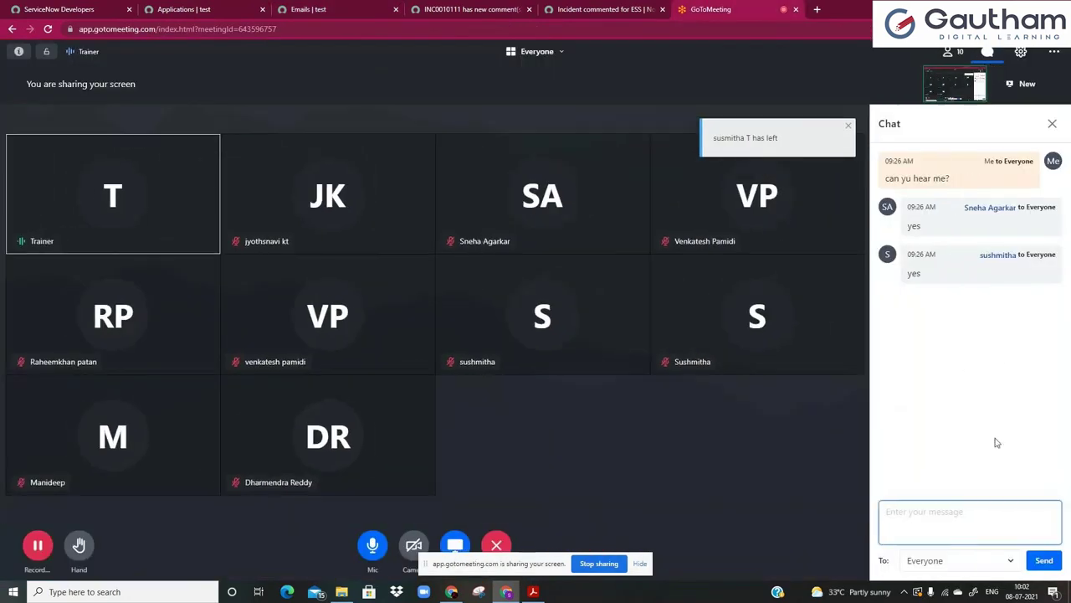